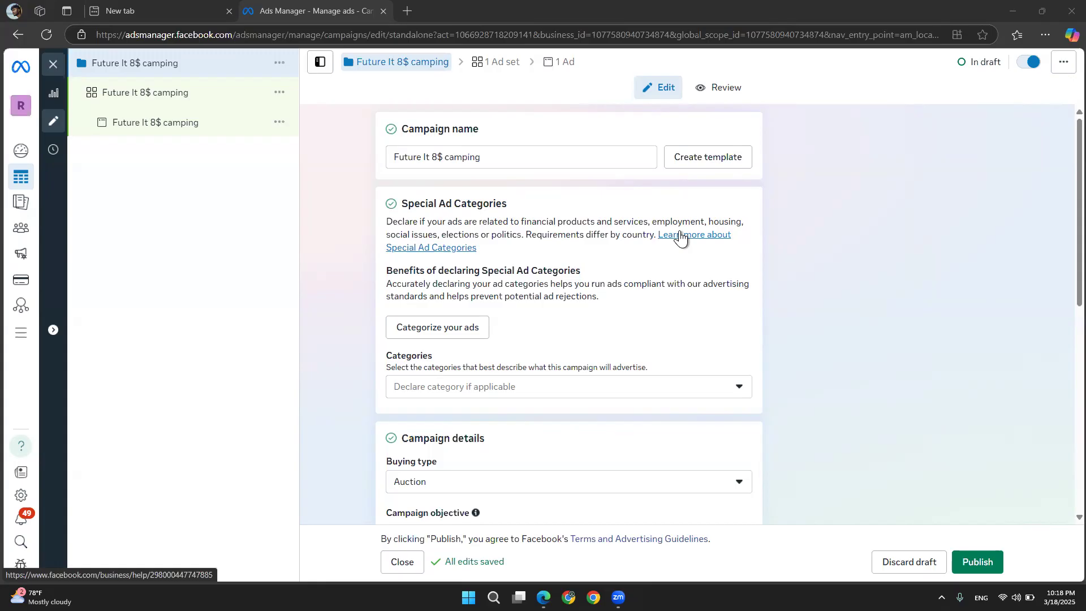
Rename the campaign to Future It 4$ camping
{"action": "triple_click", "coordinate": [509, 156]}
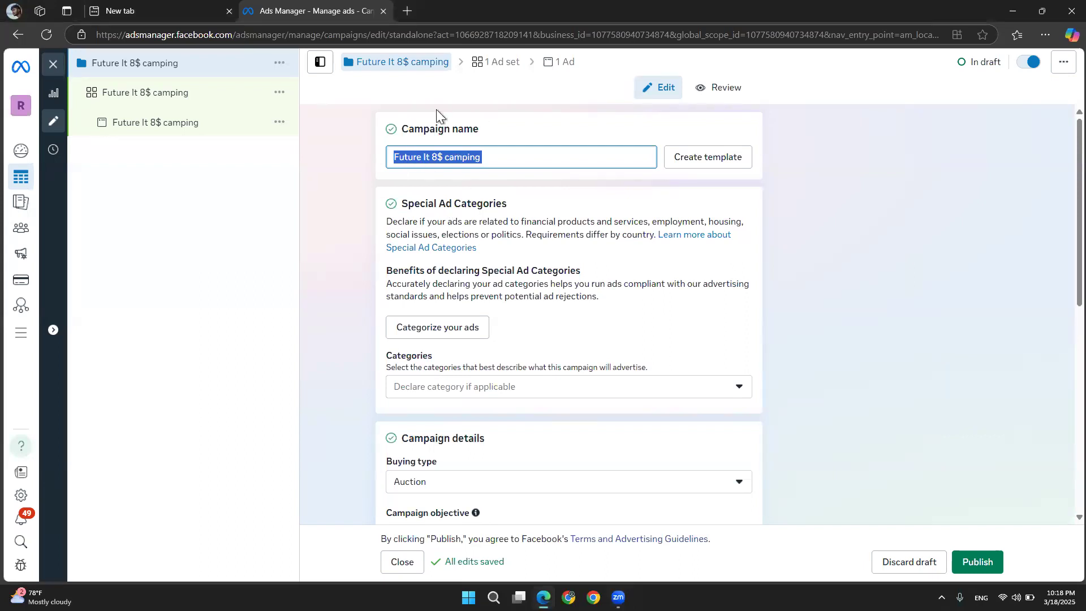
{"action": "left_click_drag", "start_coordinate": [490, 131], "coordinate": [354, 144]}
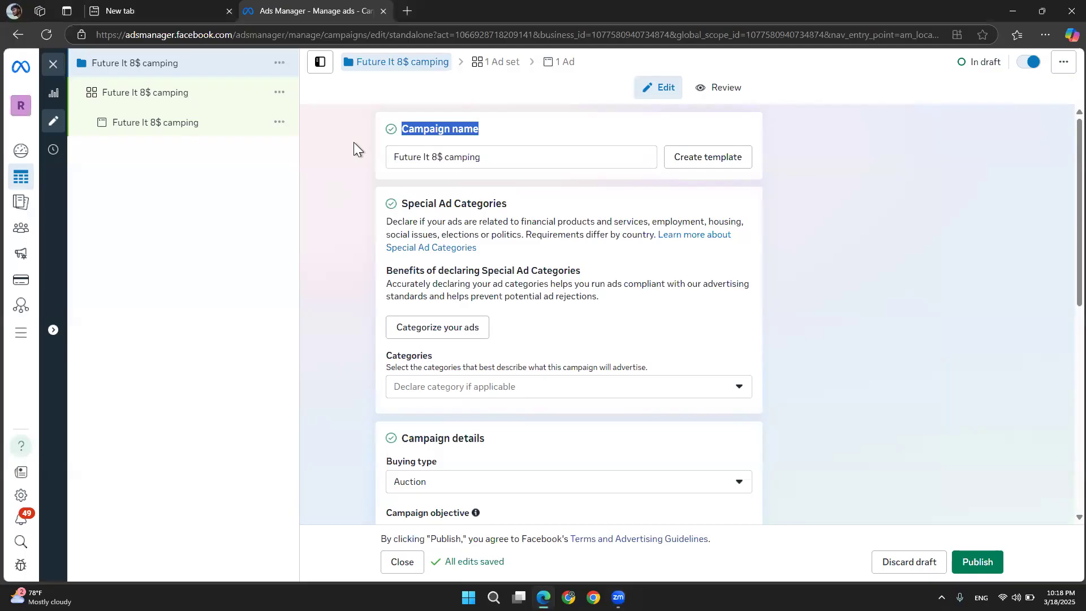
{"action": "left_click", "coordinate": [439, 156]}
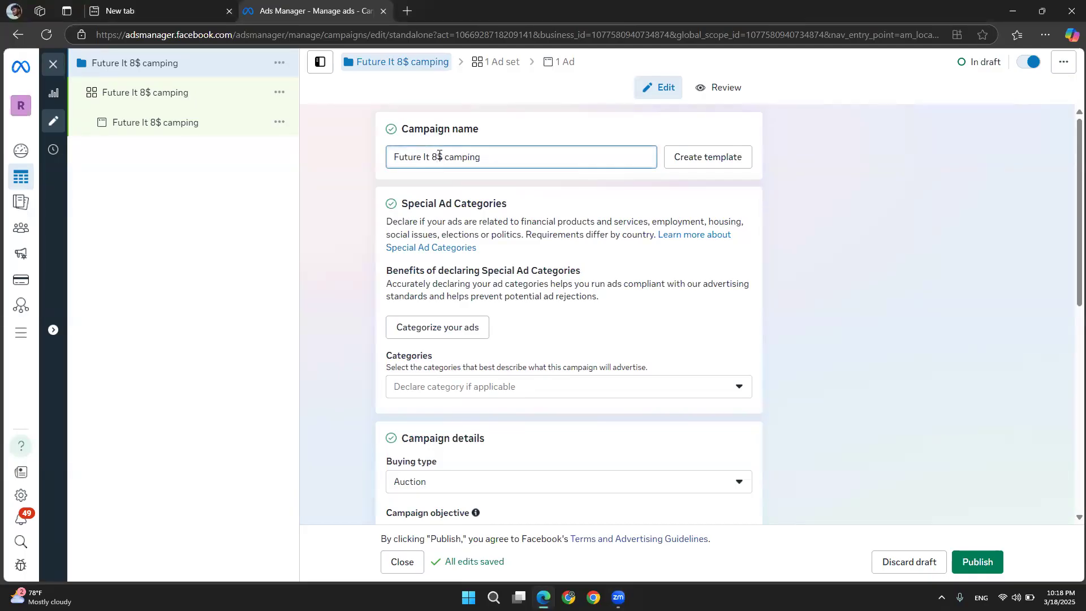
{"action": "key", "text": "BackSpace"}
{"action": "type", "text": "4"}
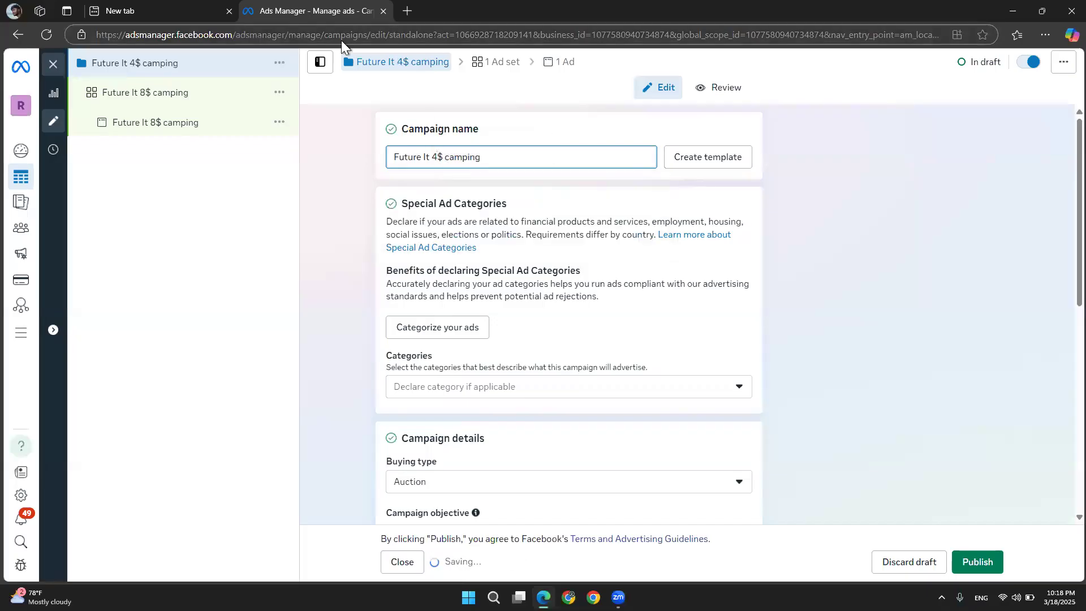
{"action": "left_click", "coordinate": [404, 14]}
{"action": "left_click", "coordinate": [356, 192]}
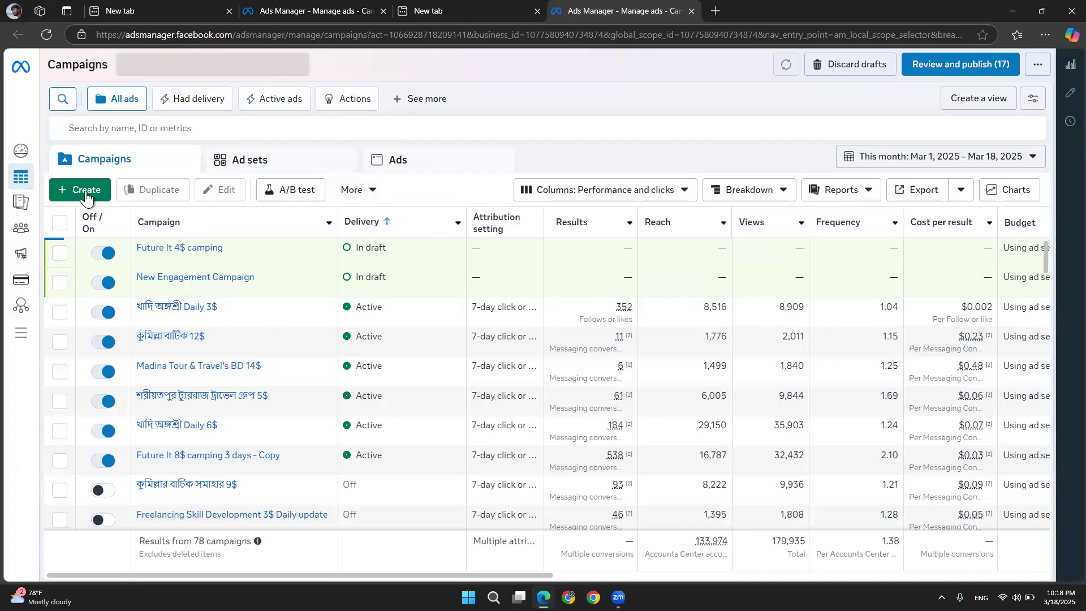
{"action": "left_click", "coordinate": [85, 192]}
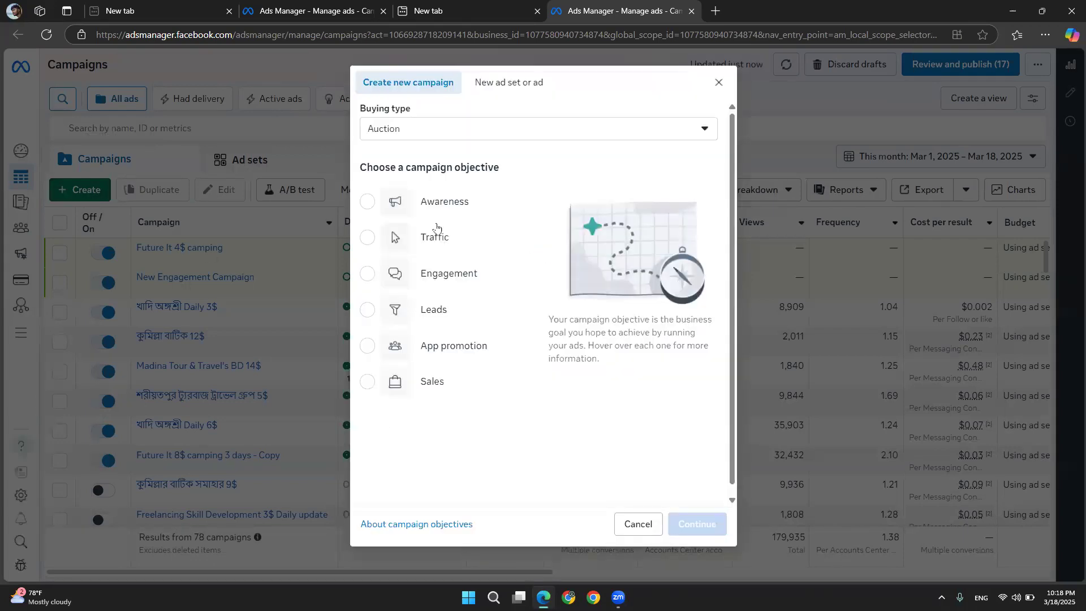
{"action": "left_click", "coordinate": [415, 274]}
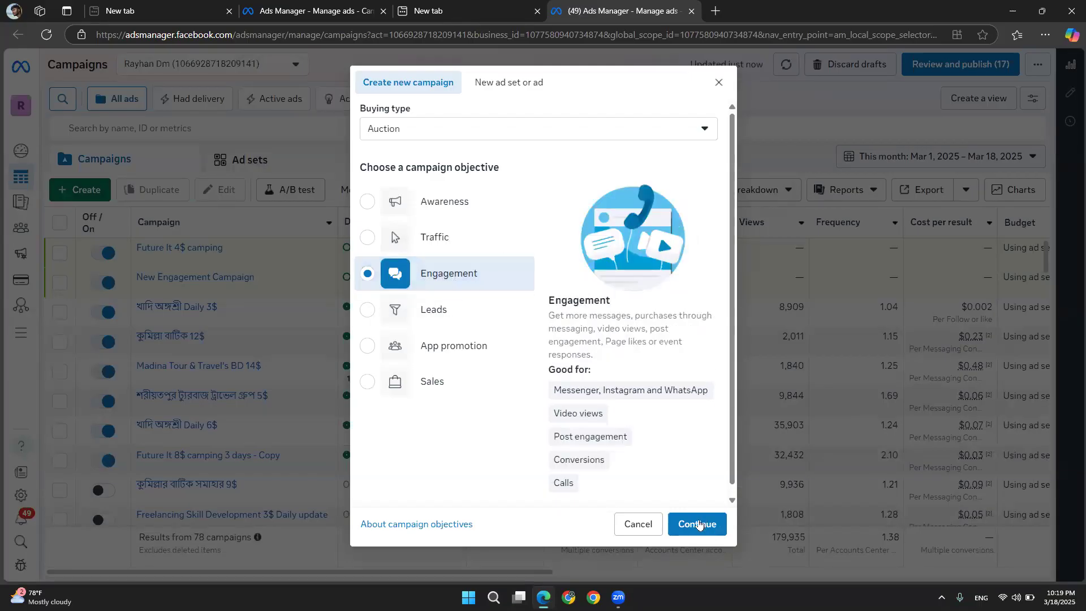
{"action": "left_click", "coordinate": [698, 524]}
{"action": "left_click", "coordinate": [716, 85]}
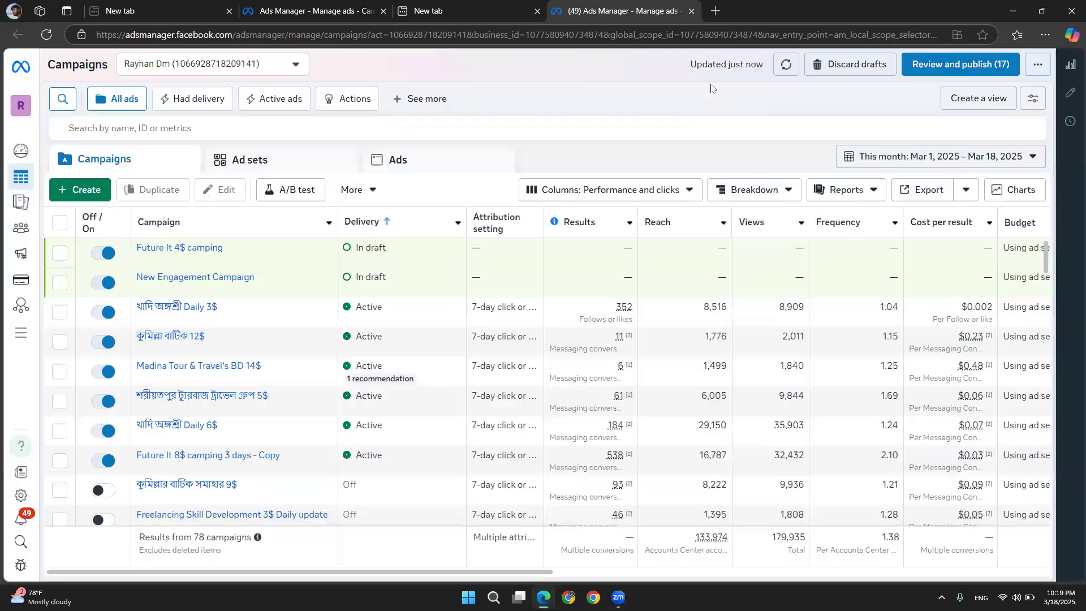
Insert the word daily into the campaign name so it reads Future It 4$ daily camping
{"action": "left_click", "coordinate": [312, 9]}
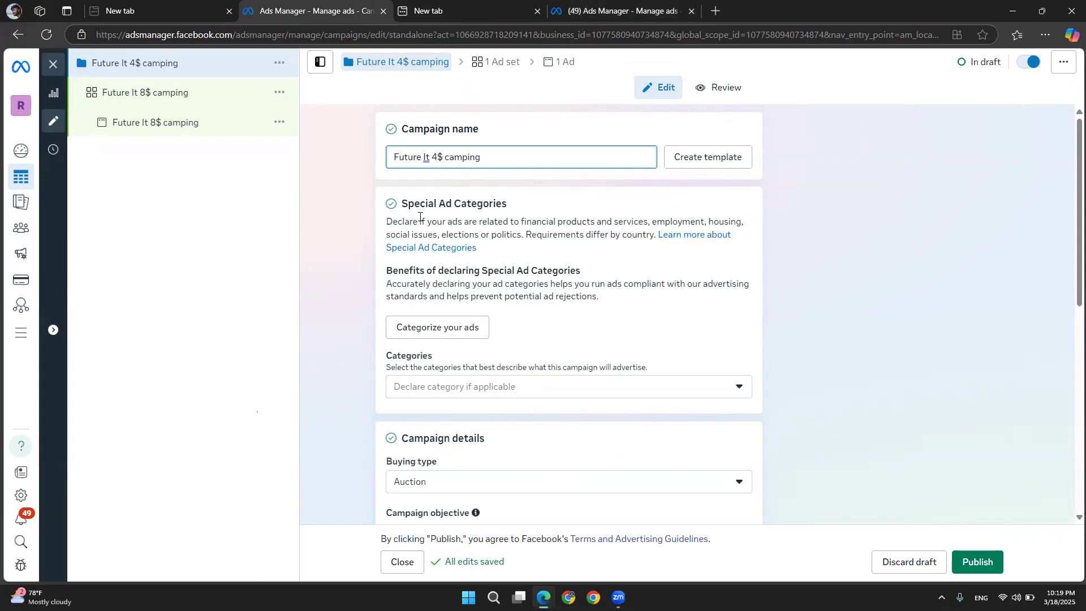
{"action": "scroll", "coordinate": [420, 217], "scroll_direction": "down", "scroll_amount": 1}
{"action": "scroll", "coordinate": [420, 218], "scroll_direction": "up", "scroll_amount": 1}
{"action": "left_click", "coordinate": [443, 156]}
{"action": "type", "text": "da "}
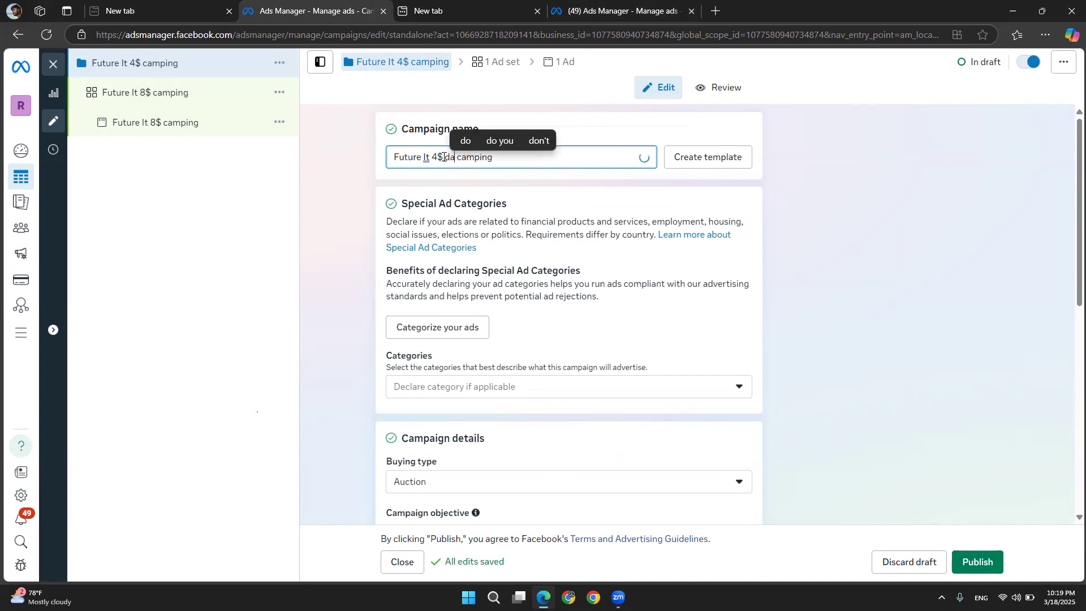
{"action": "type", "text": "il"}
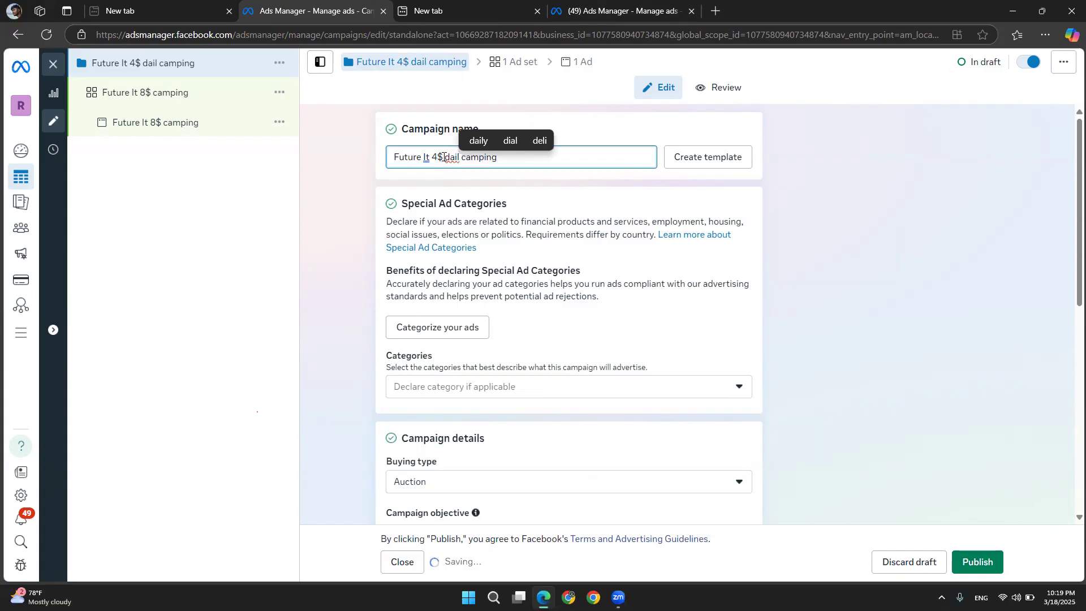
{"action": "type", "text": "y"}
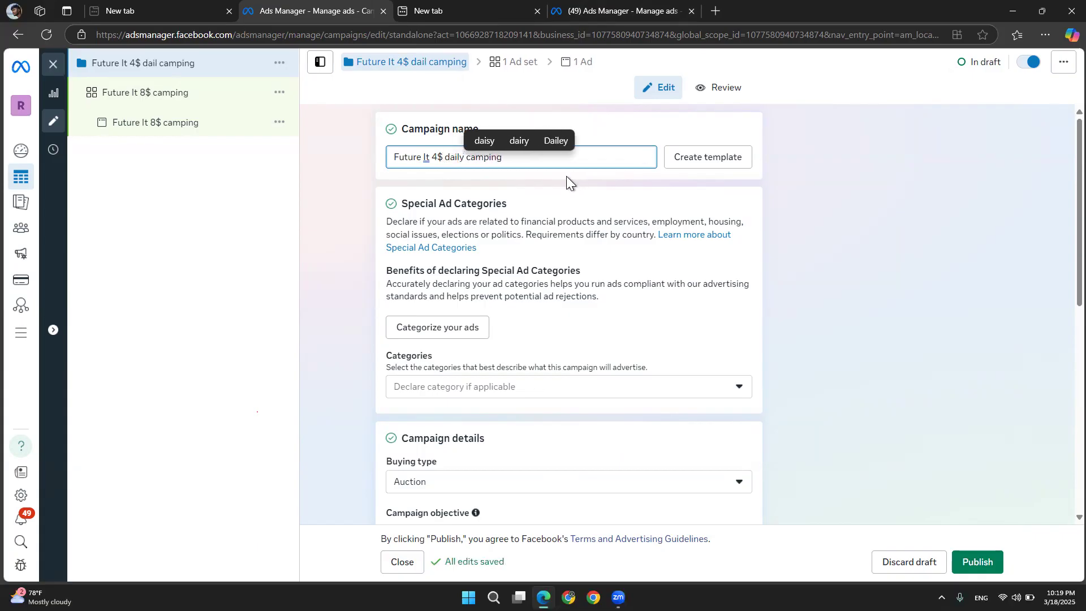
Review the campaign details, objective and budget settings
{"action": "left_click", "coordinate": [357, 226]}
{"action": "scroll", "coordinate": [357, 226], "scroll_direction": "down", "scroll_amount": 2}
{"action": "scroll", "coordinate": [358, 226], "scroll_direction": "down", "scroll_amount": 1}
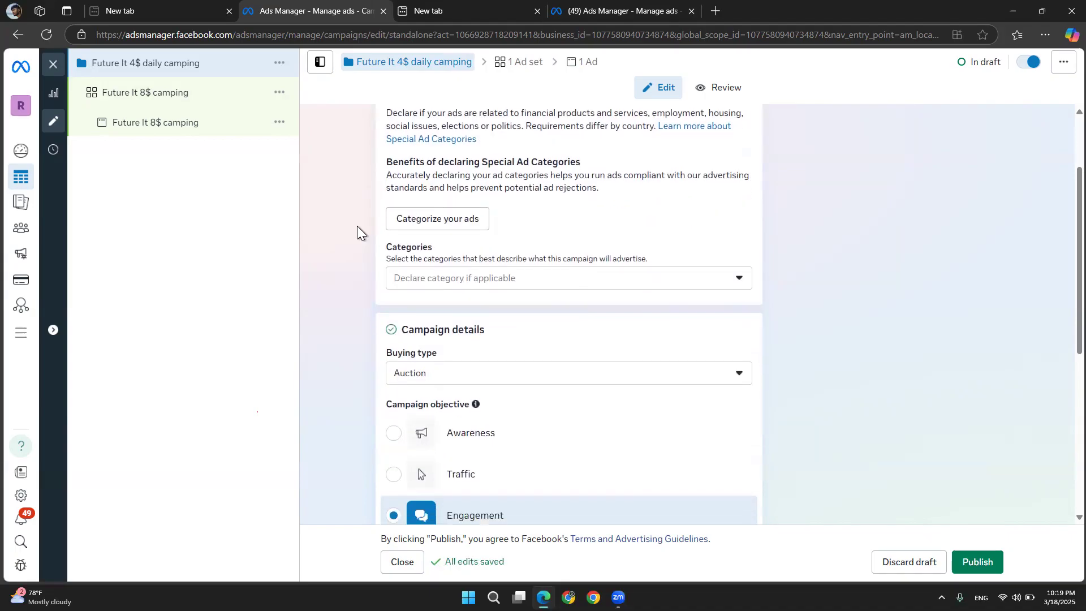
{"action": "scroll", "coordinate": [432, 310], "scroll_direction": "down", "scroll_amount": 2}
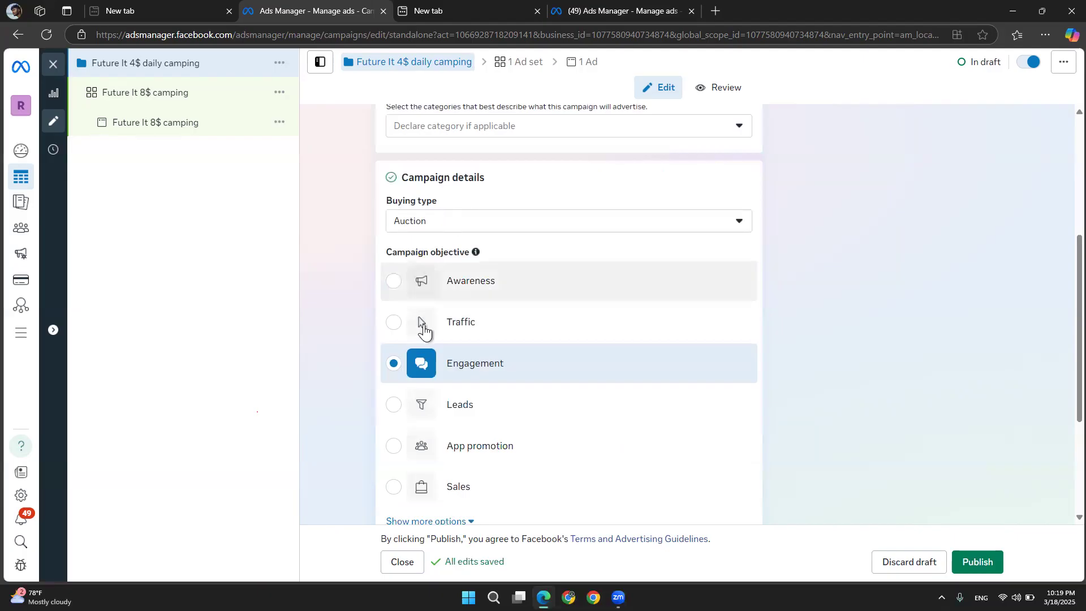
{"action": "scroll", "coordinate": [435, 377], "scroll_direction": "down", "scroll_amount": 3}
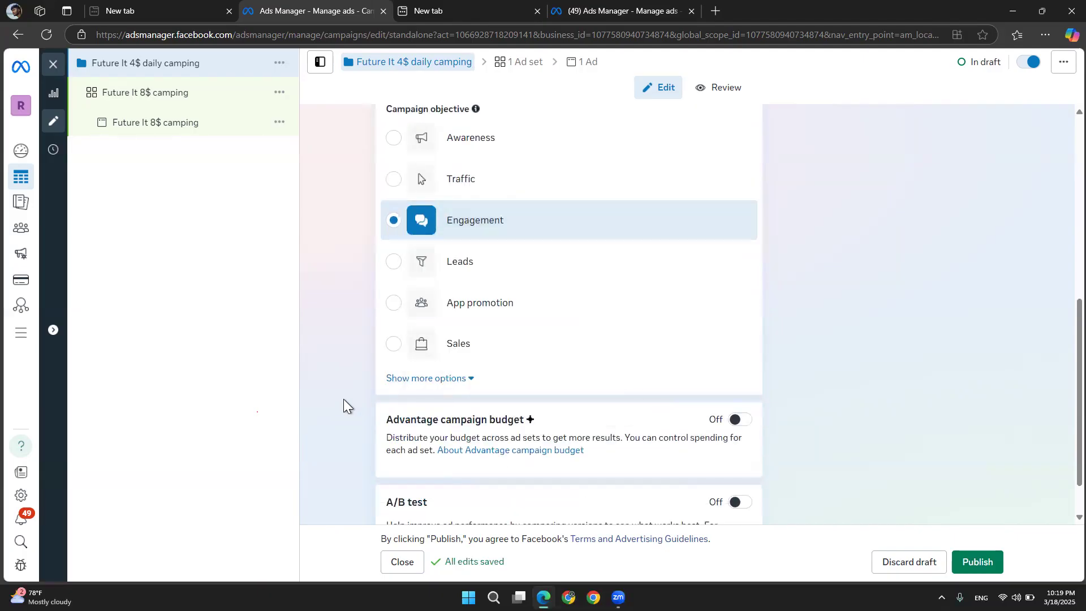
{"action": "scroll", "coordinate": [344, 402], "scroll_direction": "down", "scroll_amount": 1}
{"action": "left_click", "coordinate": [159, 102]}
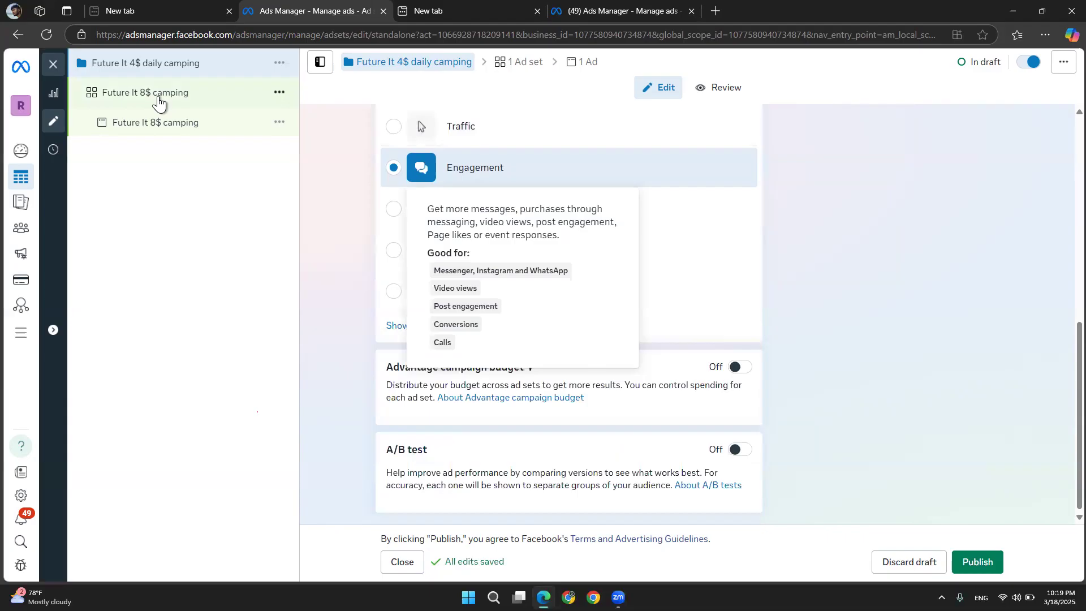
{"action": "left_click", "coordinate": [157, 57]}
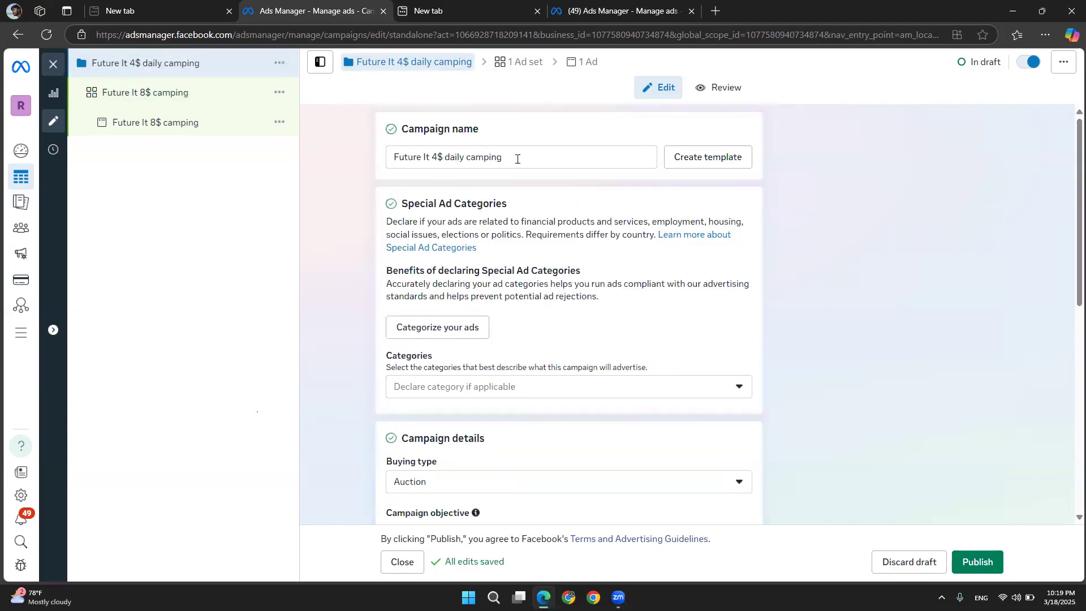
Copy the campaign name and paste it as the ad set name, Future It 4$ daily camping
{"action": "triple_click", "coordinate": [517, 158]}
{"action": "key", "text": "ctrl+c"}
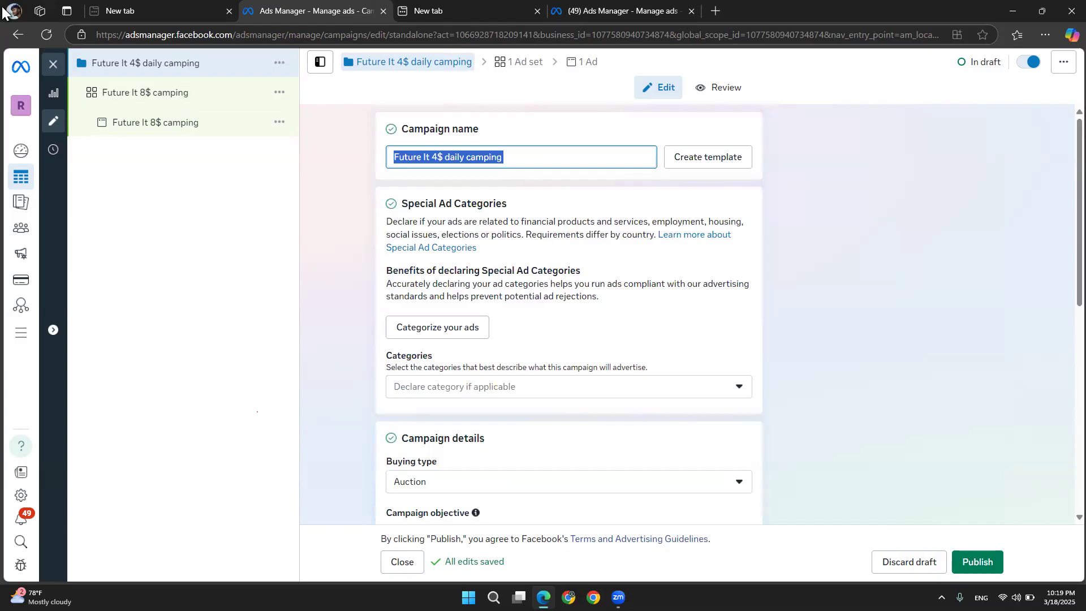
{"action": "left_click", "coordinate": [141, 94]}
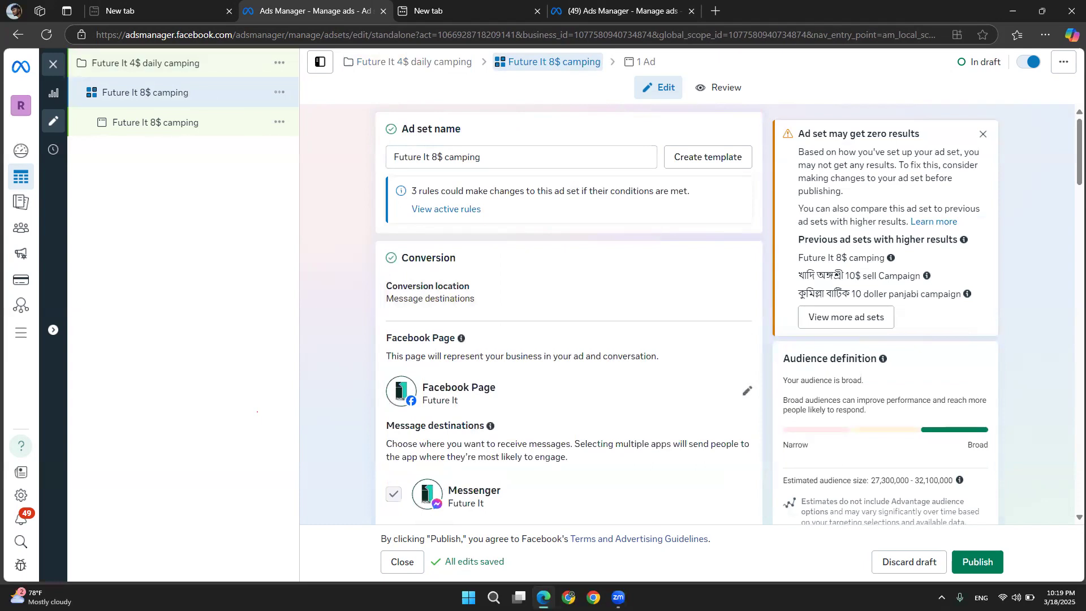
{"action": "left_click_drag", "start_coordinate": [486, 153], "coordinate": [143, 165]}
{"action": "key", "text": "ctrl+v"}
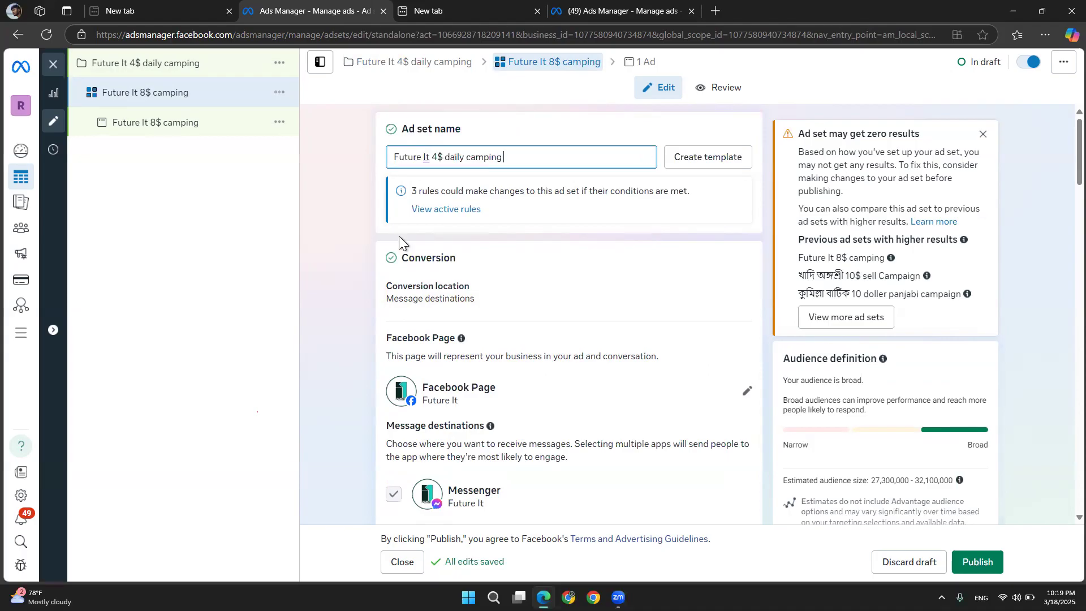
Change the ad set's conversion location to On your ad
{"action": "left_click", "coordinate": [338, 256]}
{"action": "scroll", "coordinate": [396, 283], "scroll_direction": "down", "scroll_amount": 2}
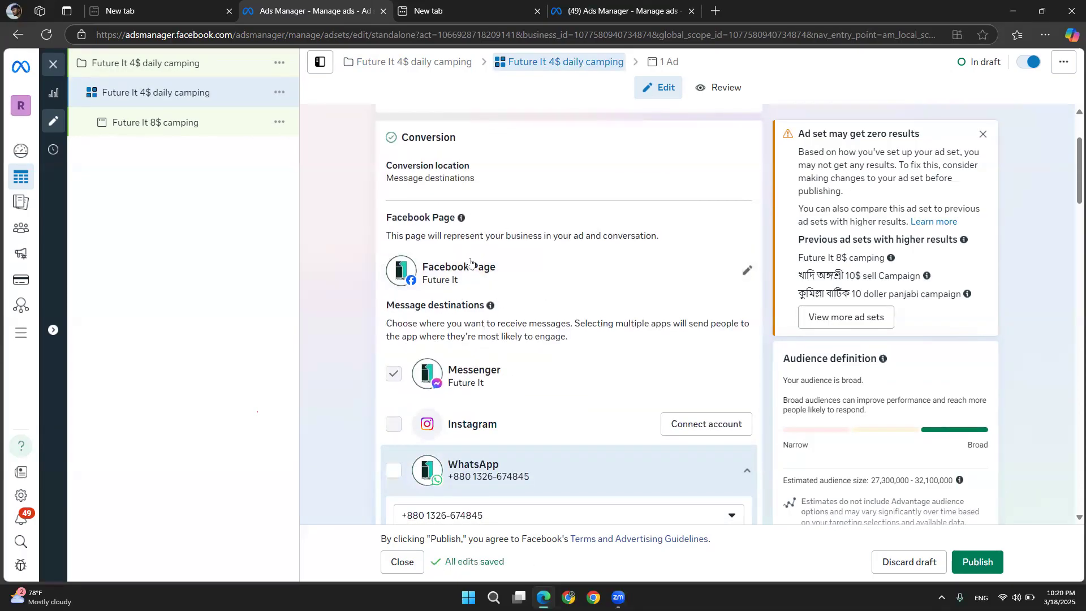
{"action": "left_click", "coordinate": [740, 178]}
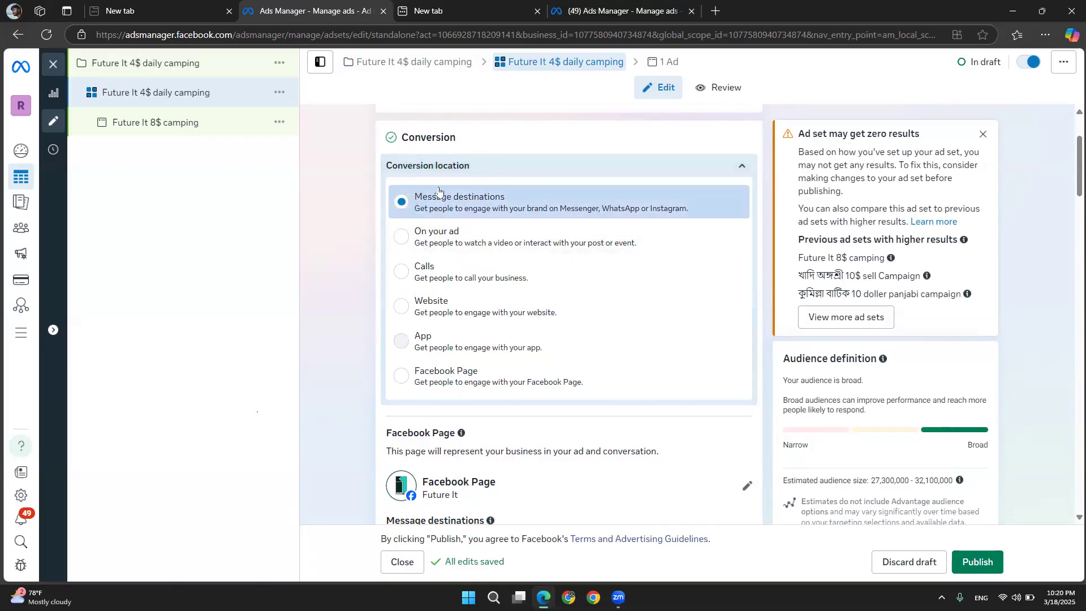
{"action": "left_click_drag", "start_coordinate": [512, 195], "coordinate": [408, 191]}
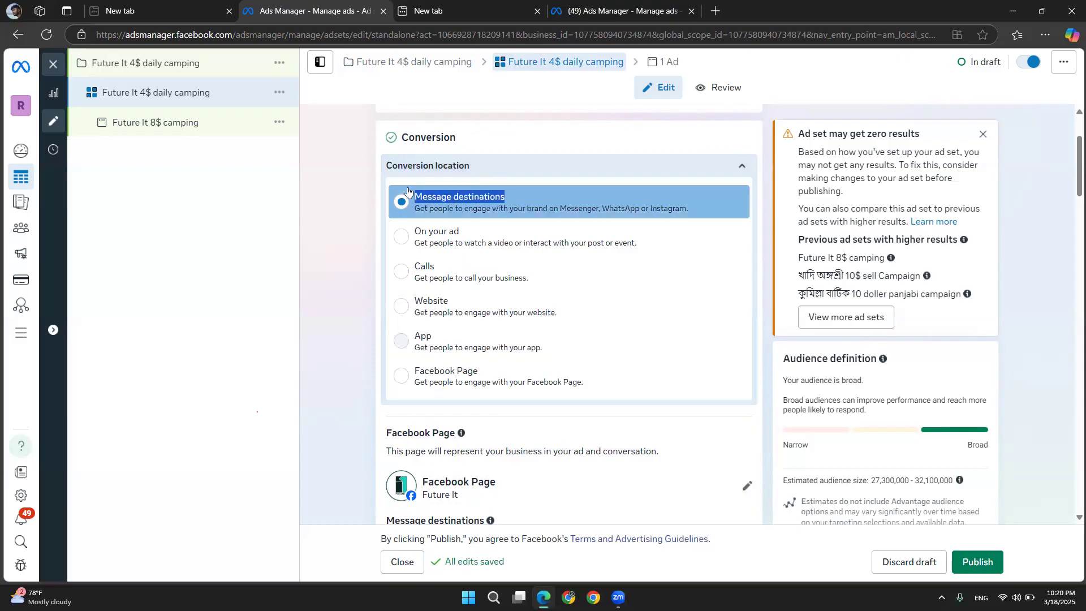
{"action": "left_click", "coordinate": [398, 245]}
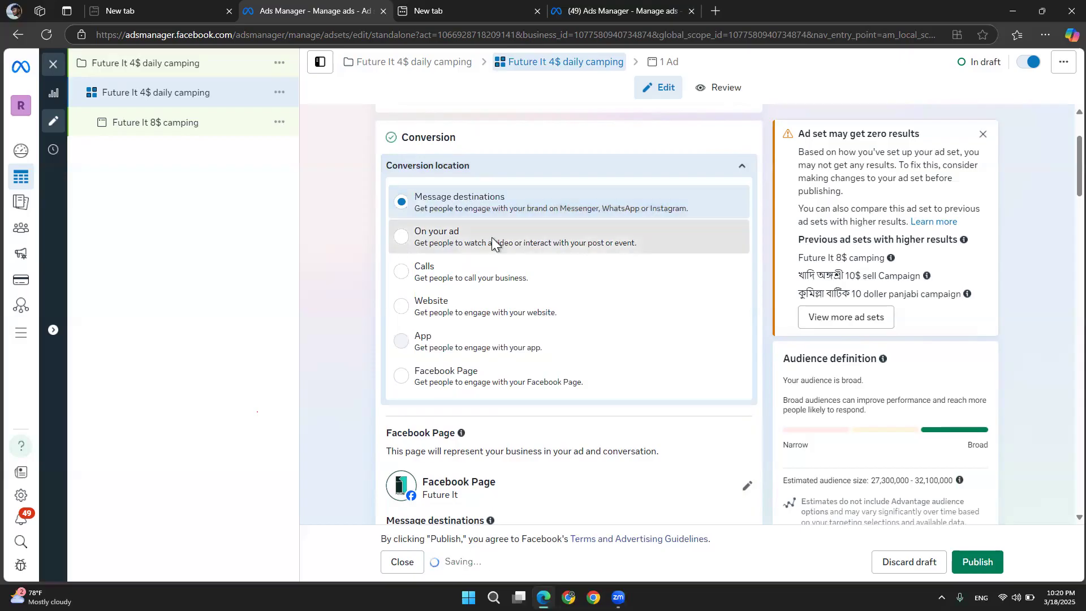
{"action": "left_click", "coordinate": [450, 235]}
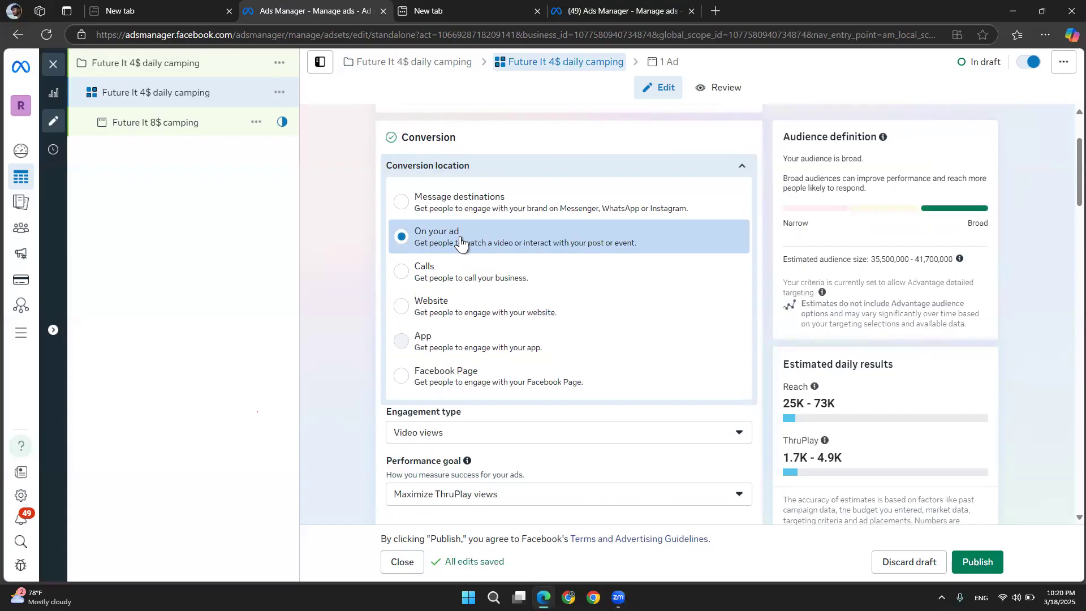
Review the ad's identity, setup and destination settings
{"action": "left_click", "coordinate": [189, 135]}
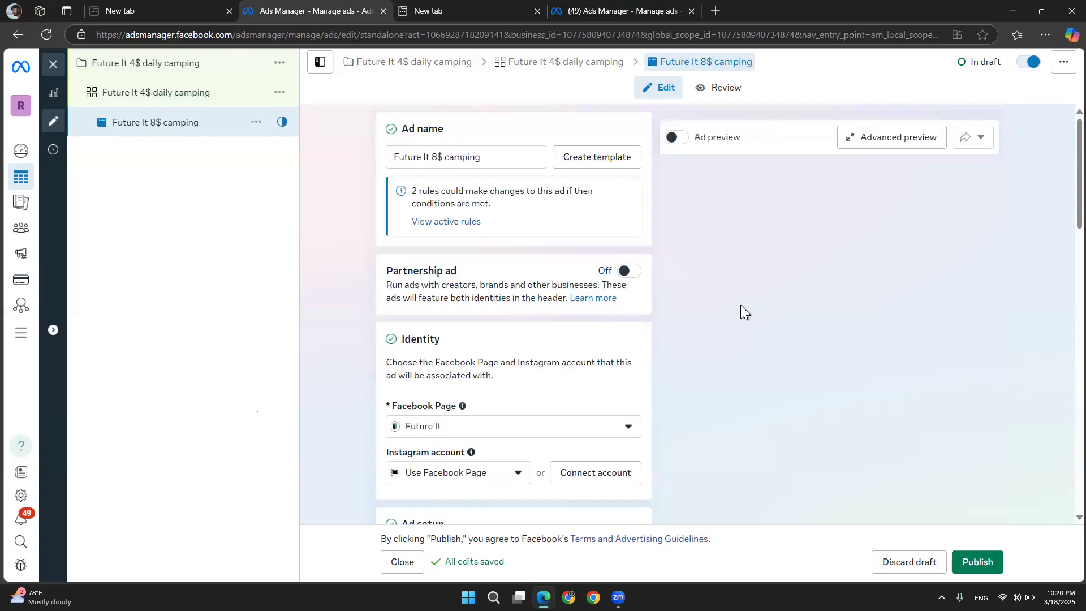
{"action": "scroll", "coordinate": [740, 304], "scroll_direction": "down", "scroll_amount": 8}
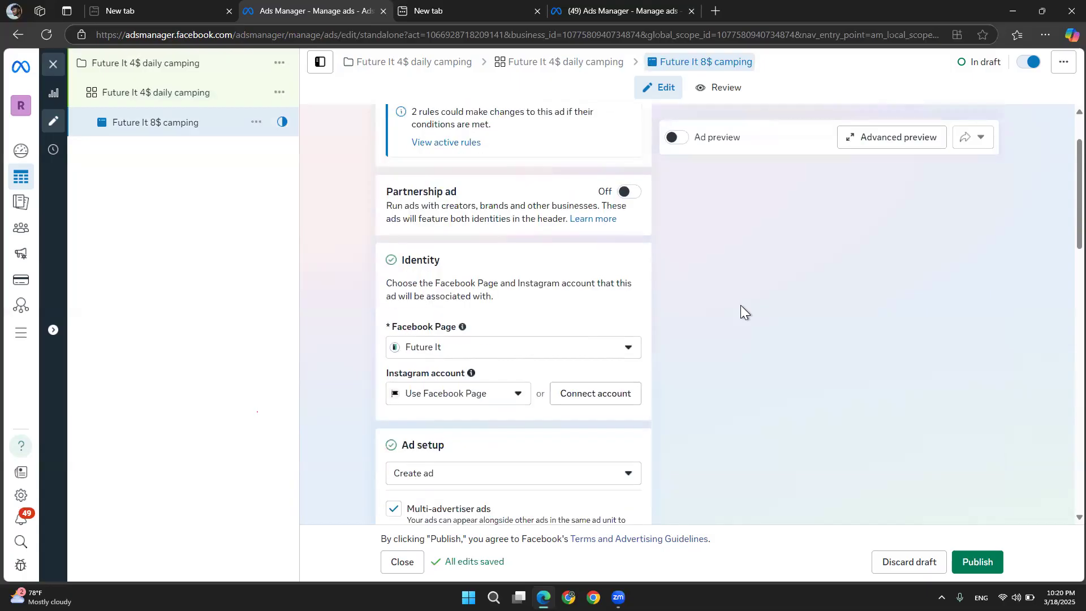
{"action": "scroll", "coordinate": [741, 304], "scroll_direction": "down", "scroll_amount": 3}
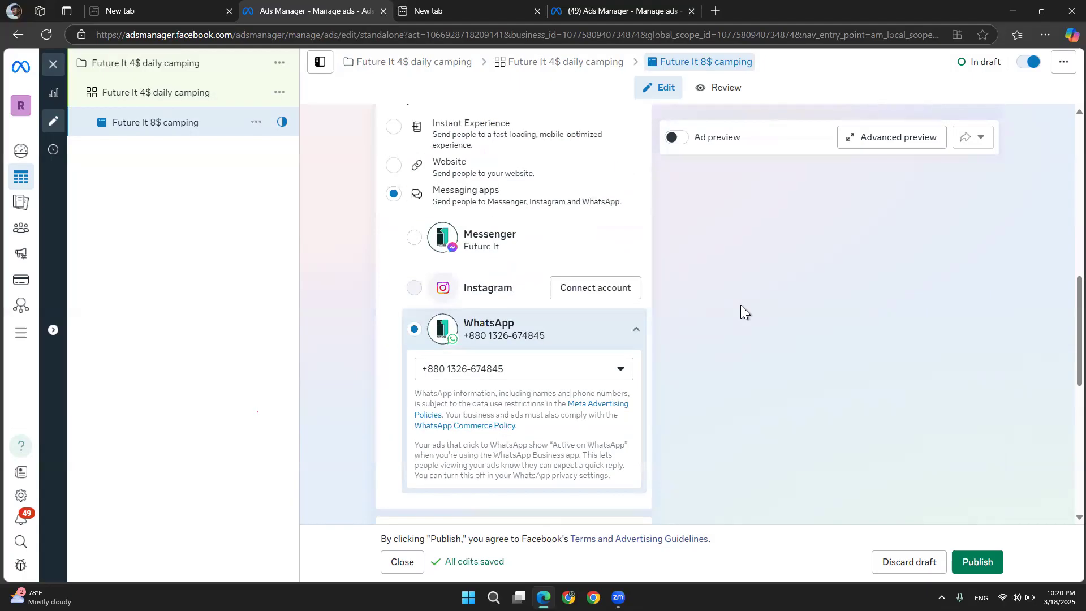
{"action": "scroll", "coordinate": [404, 200], "scroll_direction": "up", "scroll_amount": 2}
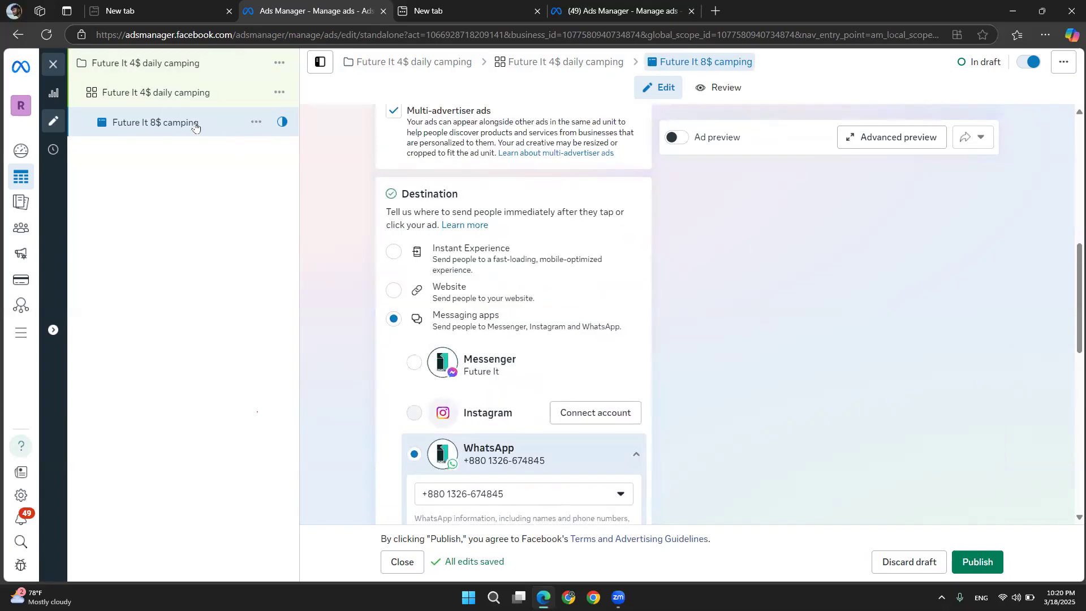
Open the Future It 4$ daily camping ad set and examine the engagement type options
{"action": "left_click", "coordinate": [170, 91]}
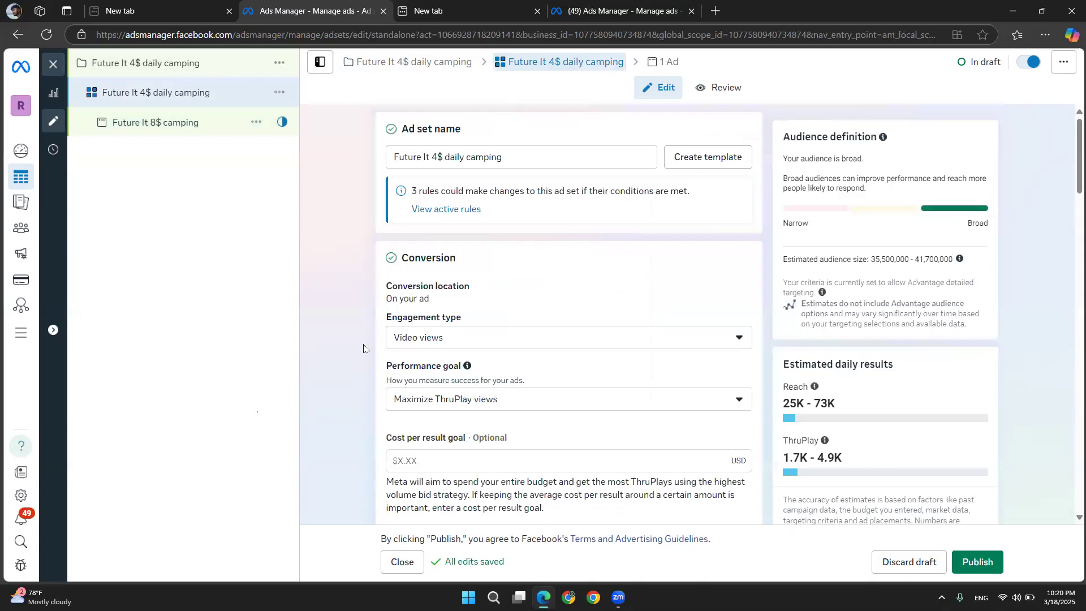
{"action": "scroll", "coordinate": [363, 348], "scroll_direction": "down", "scroll_amount": 2}
{"action": "scroll", "coordinate": [363, 348], "scroll_direction": "up", "scroll_amount": 1}
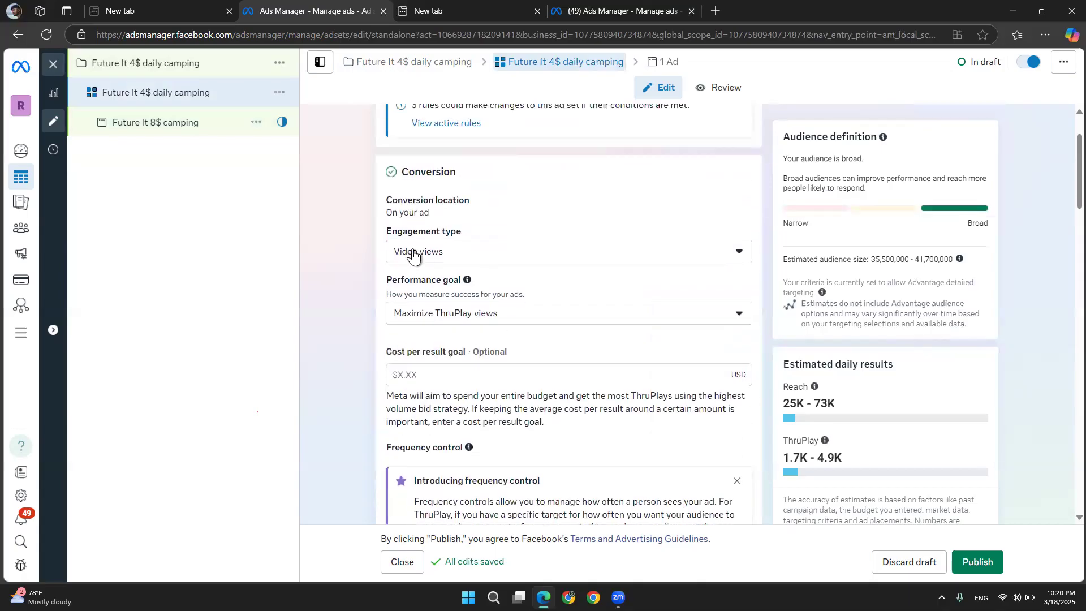
{"action": "left_click", "coordinate": [516, 256]}
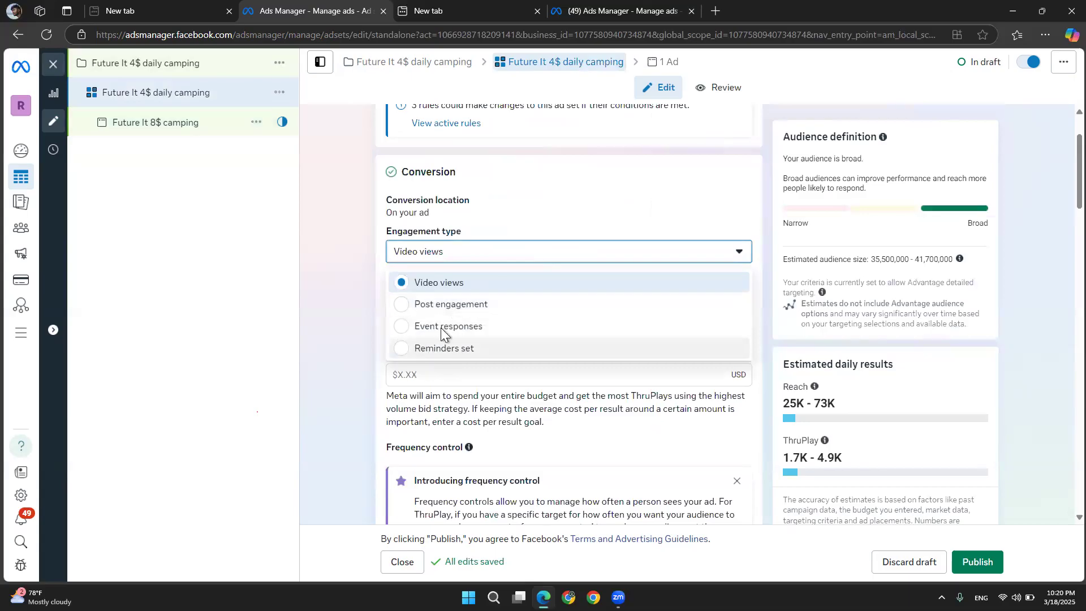
{"action": "left_click", "coordinate": [367, 263]}
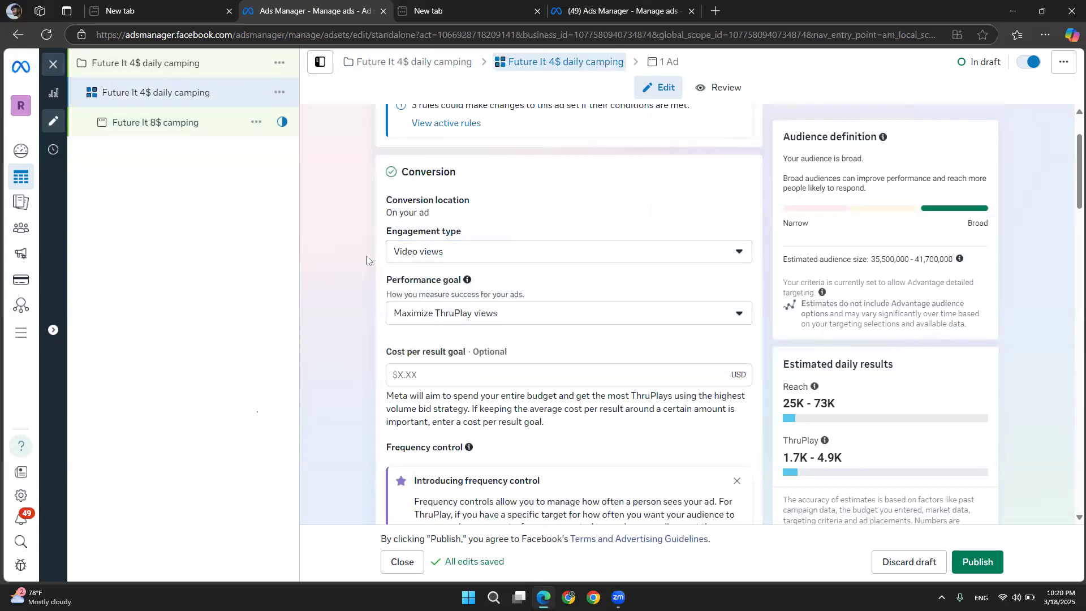
{"action": "scroll", "coordinate": [366, 261], "scroll_direction": "up", "scroll_amount": 2}
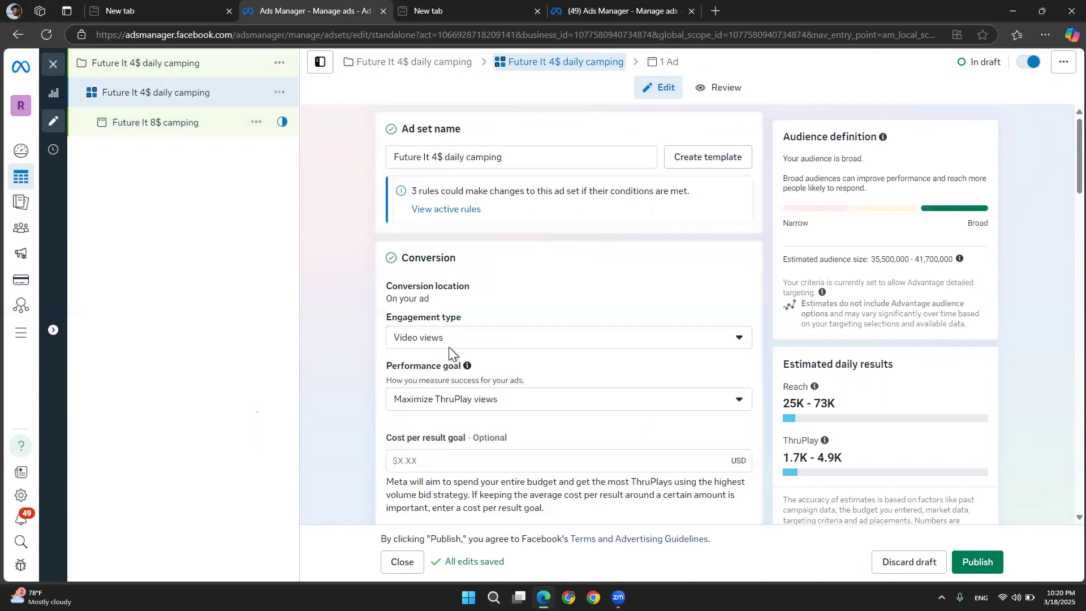
{"action": "left_click", "coordinate": [436, 339]}
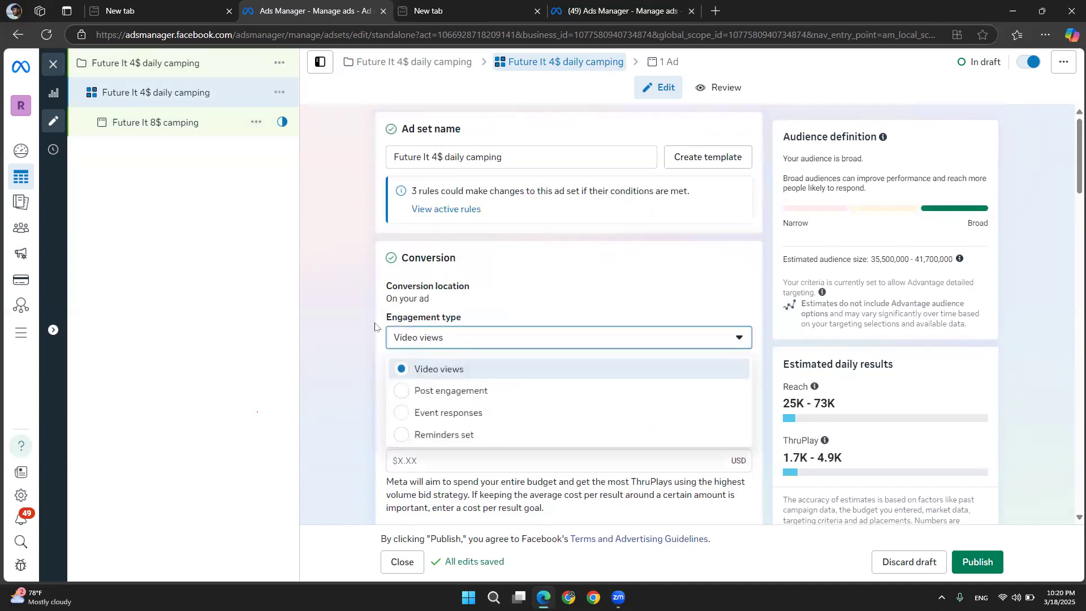
{"action": "left_click", "coordinate": [436, 338]}
Change the ad set's conversion location to Message destinations
{"action": "left_click", "coordinate": [438, 307]}
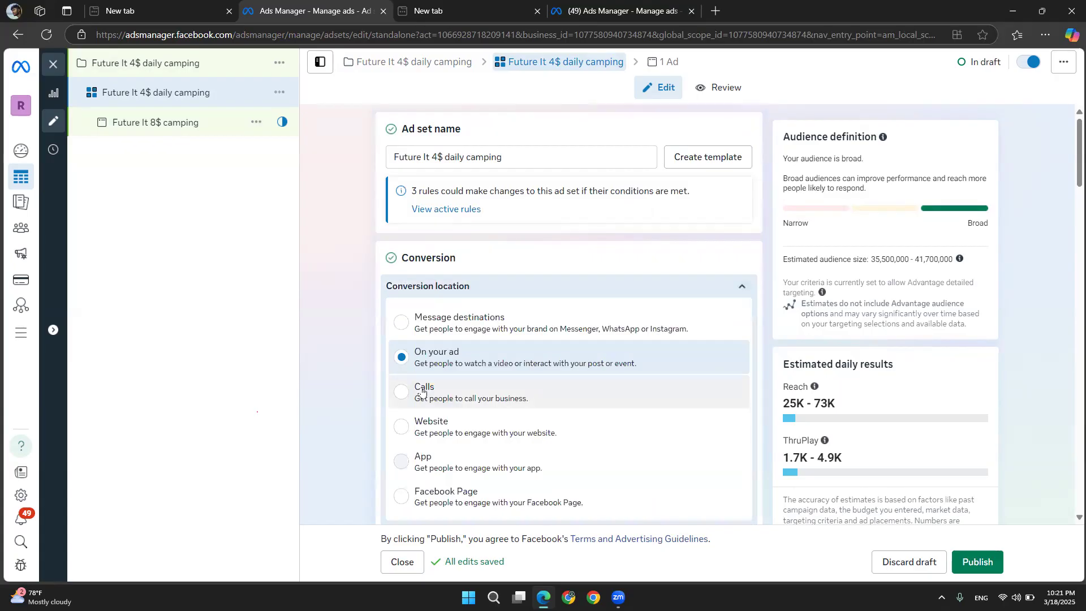
{"action": "scroll", "coordinate": [423, 391], "scroll_direction": "down", "scroll_amount": 1}
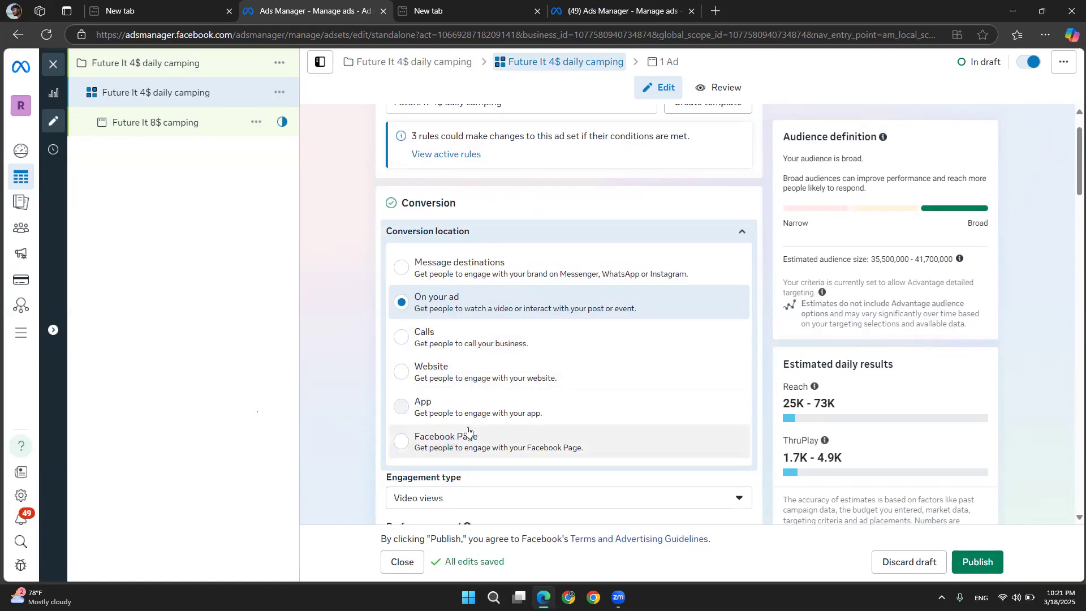
{"action": "left_click_drag", "start_coordinate": [480, 438], "coordinate": [439, 438]}
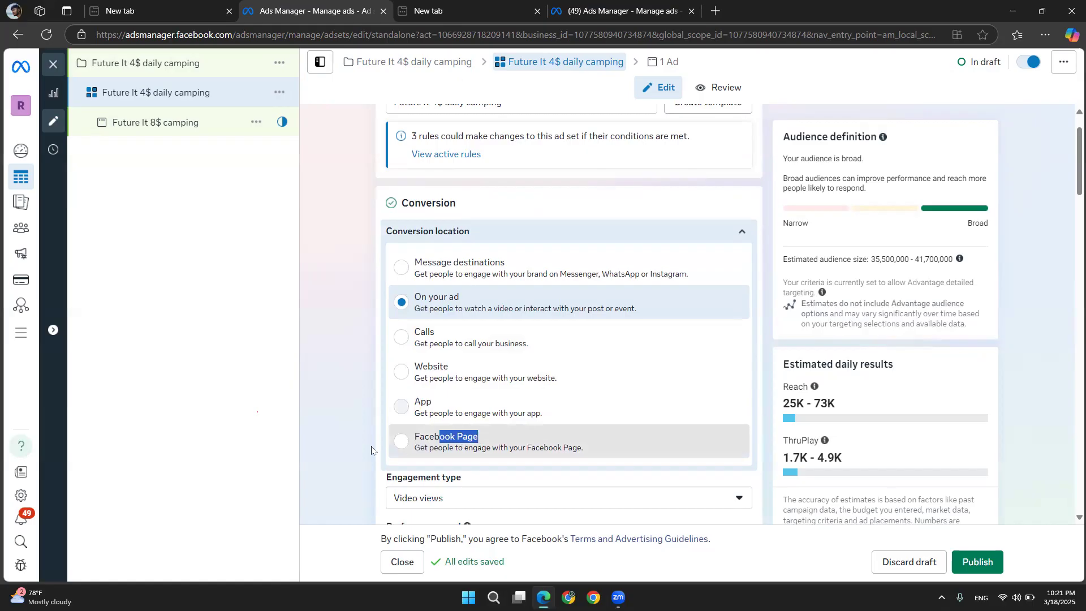
{"action": "left_click", "coordinate": [314, 269]}
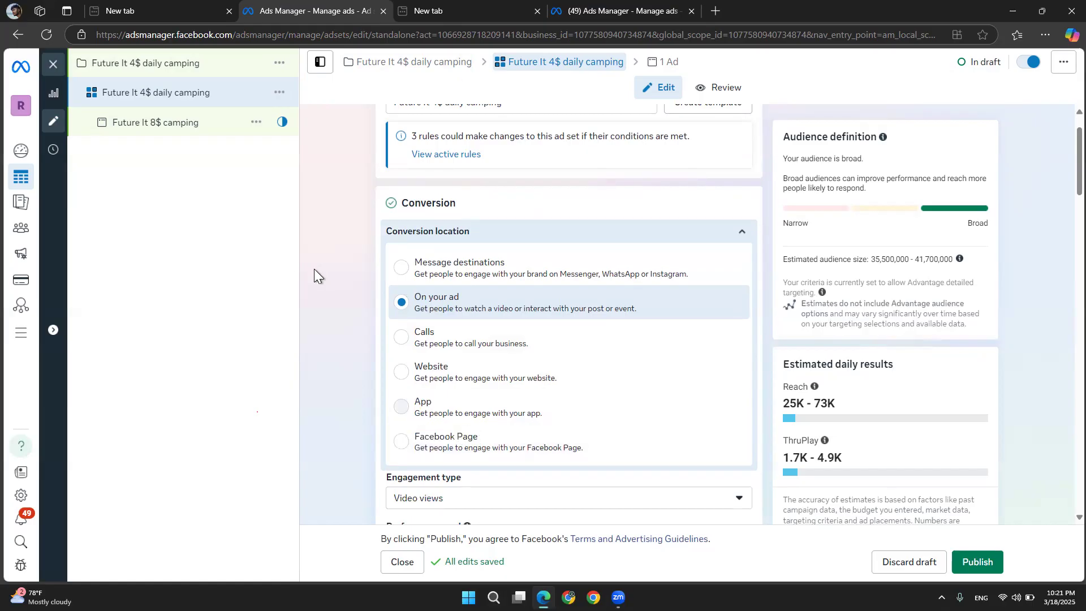
{"action": "left_click", "coordinate": [446, 279]}
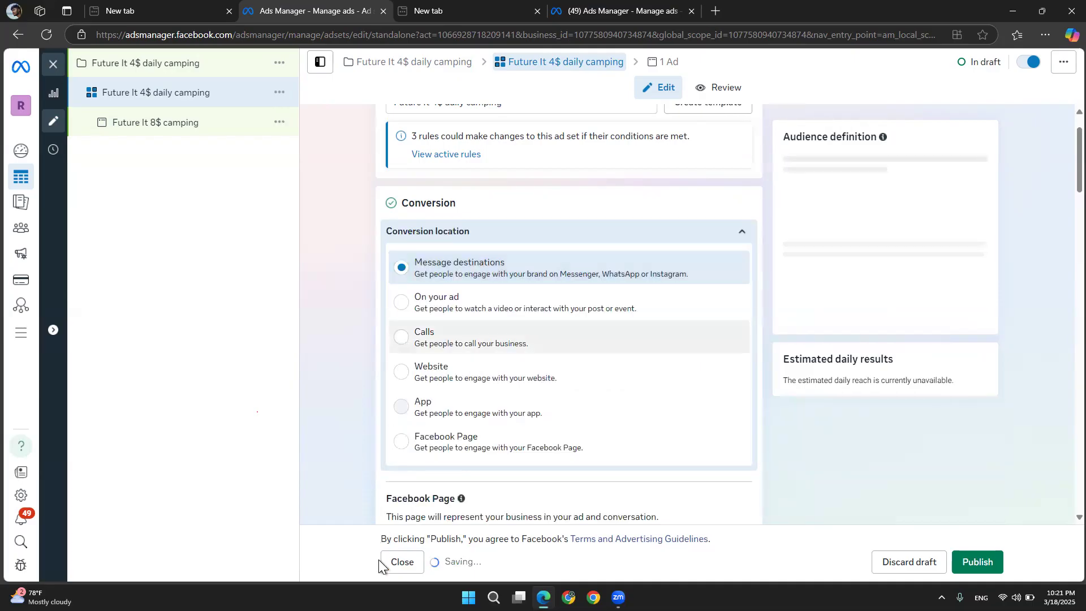
Change the Facebook Page representing the business to Future It
{"action": "scroll", "coordinate": [338, 382], "scroll_direction": "down", "scroll_amount": 4}
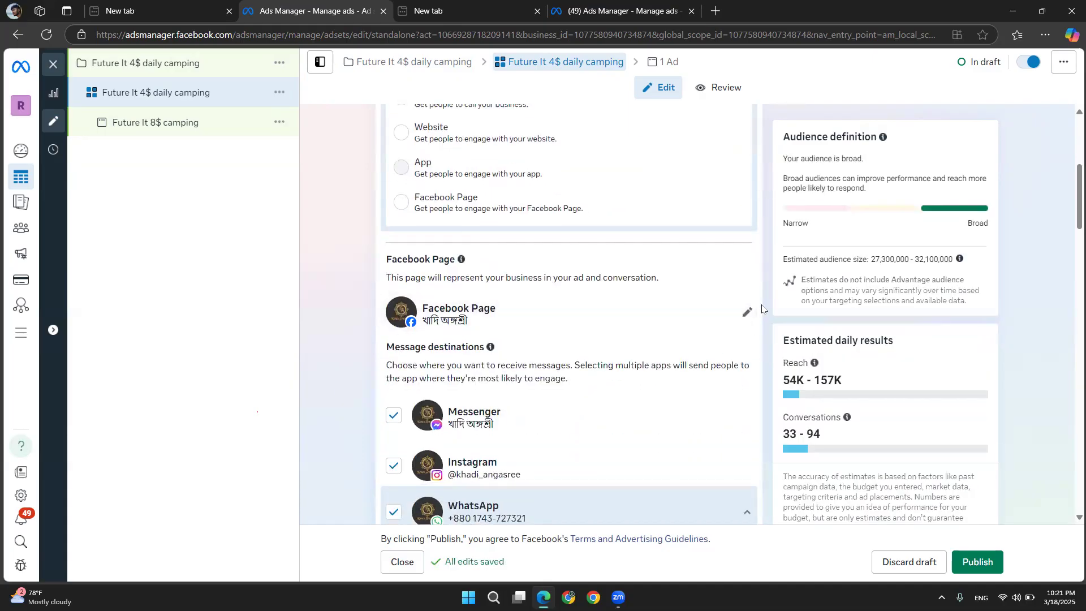
{"action": "left_click", "coordinate": [749, 312]}
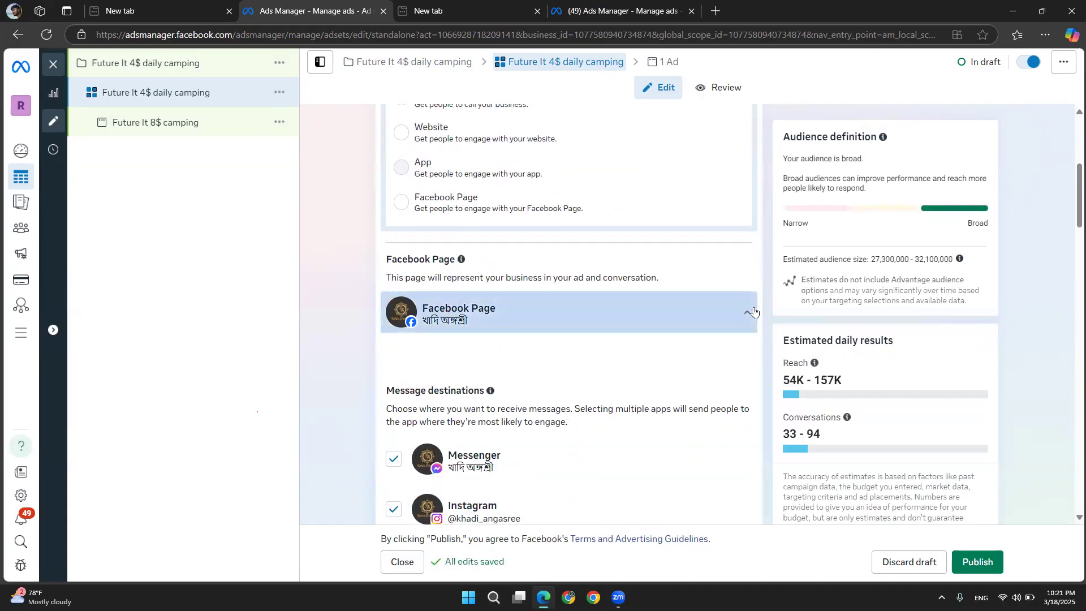
{"action": "scroll", "coordinate": [483, 236], "scroll_direction": "down", "scroll_amount": 4}
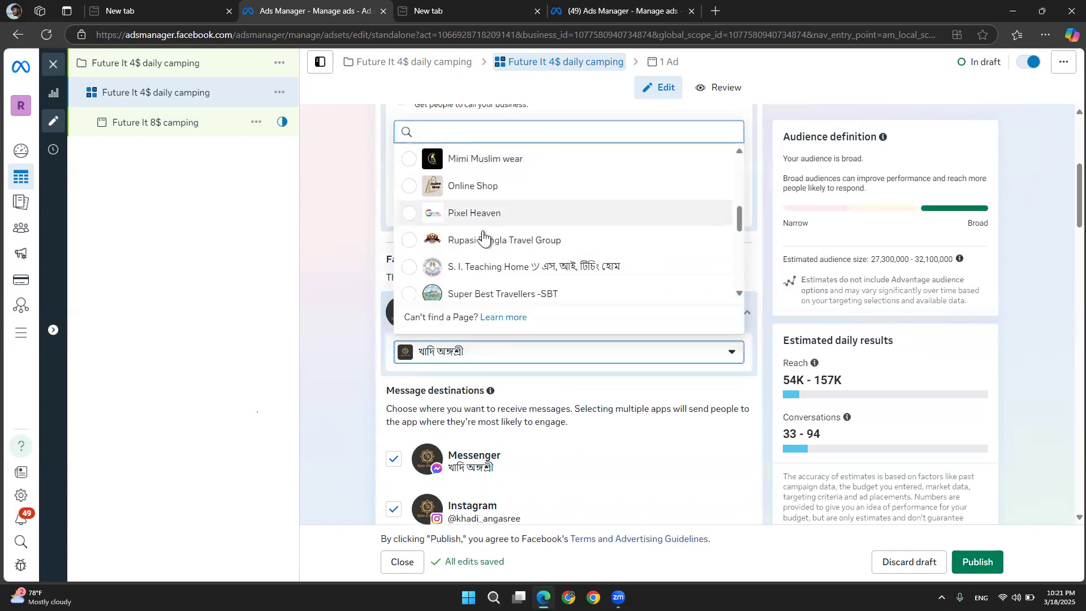
{"action": "scroll", "coordinate": [483, 235], "scroll_direction": "down", "scroll_amount": 5}
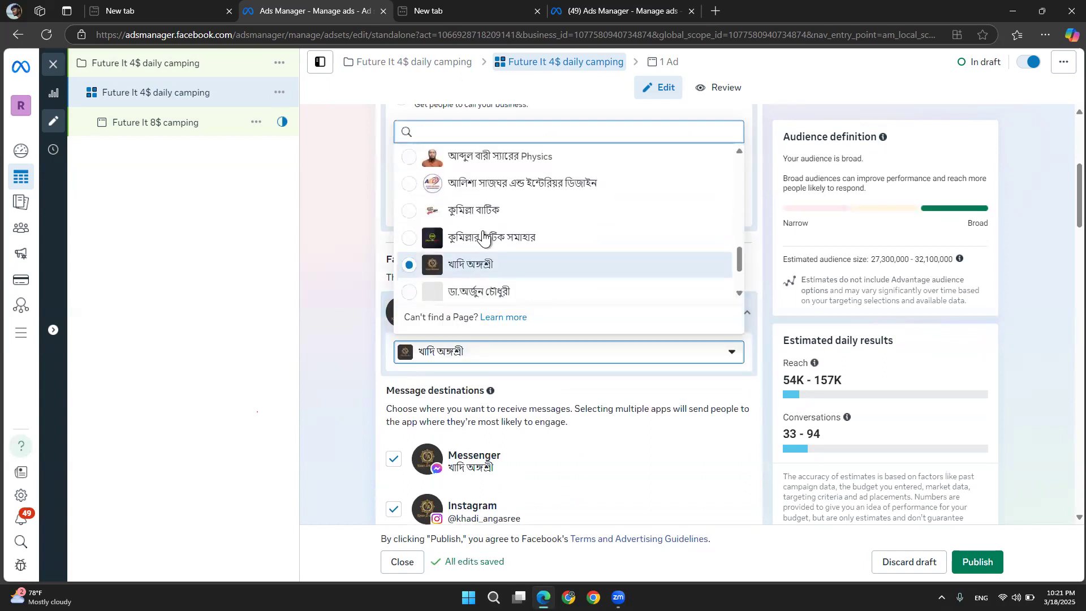
{"action": "scroll", "coordinate": [483, 235], "scroll_direction": "up", "scroll_amount": 7}
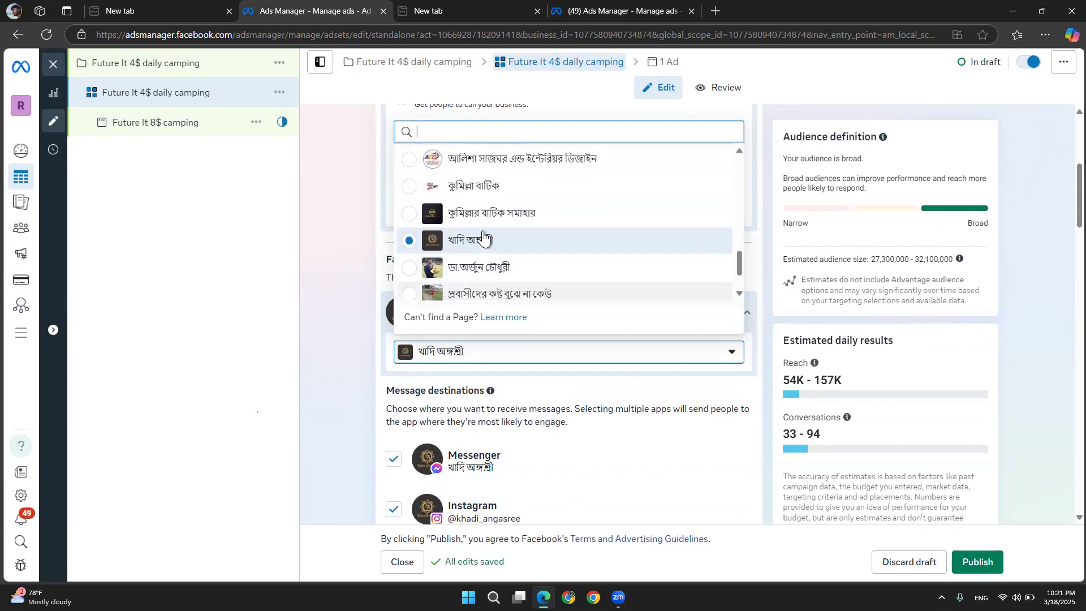
{"action": "scroll", "coordinate": [483, 236], "scroll_direction": "up", "scroll_amount": 3}
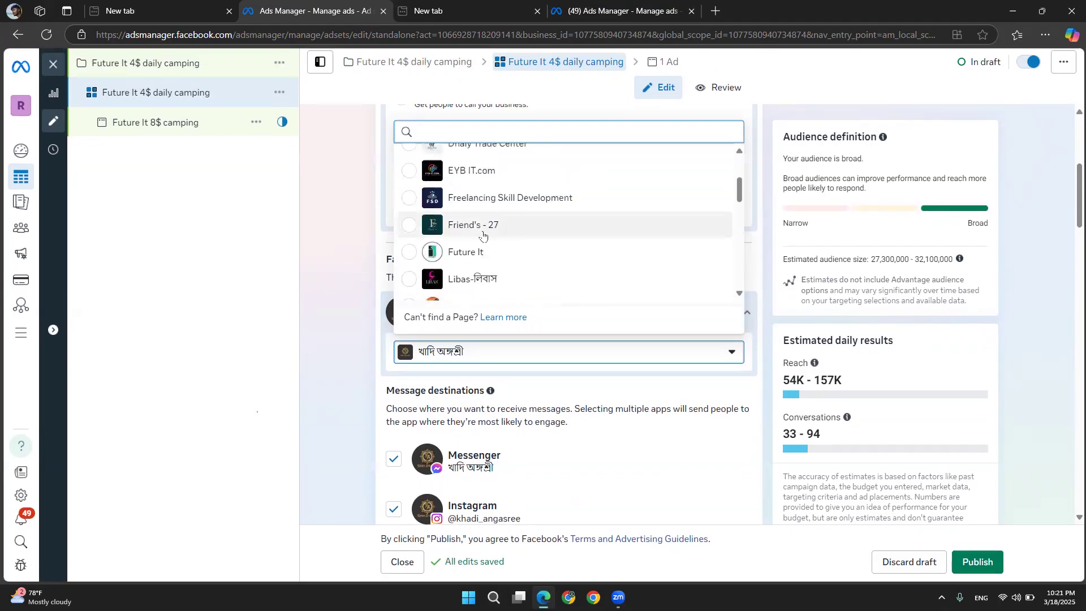
{"action": "left_click", "coordinate": [470, 215]}
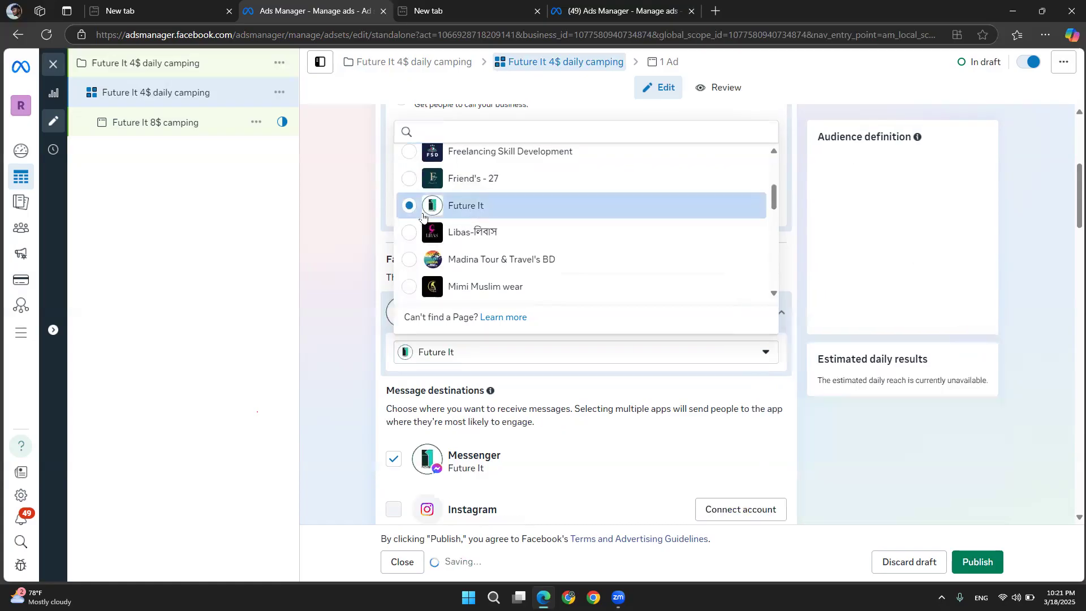
{"action": "left_click", "coordinate": [337, 208]}
Remove WhatsApp from the message destinations, leaving Messenger selected
{"action": "scroll", "coordinate": [389, 233], "scroll_direction": "down", "scroll_amount": 3}
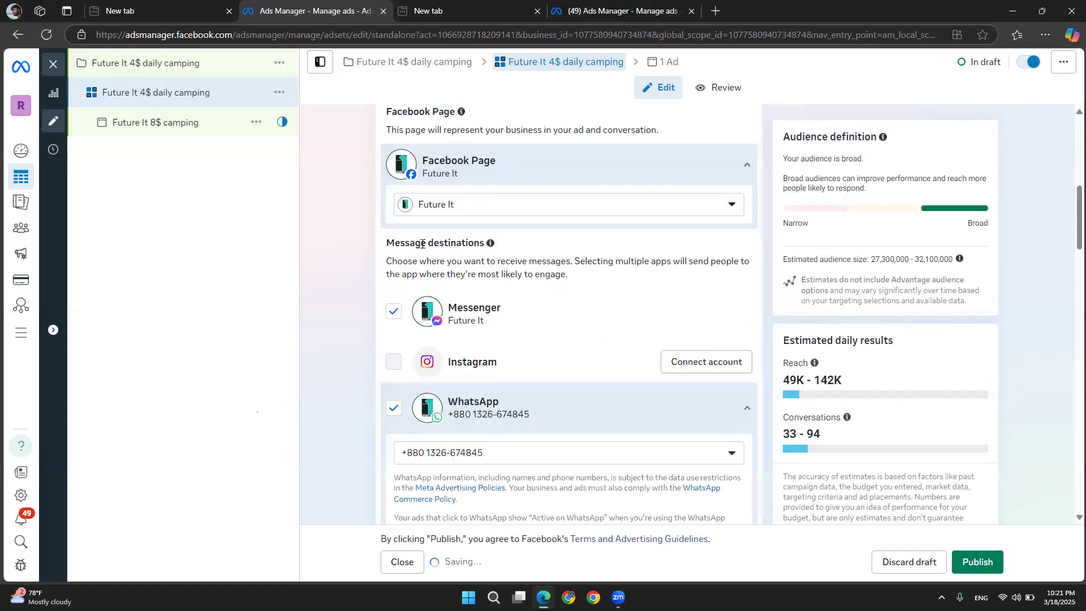
{"action": "left_click_drag", "start_coordinate": [469, 256], "coordinate": [395, 244]}
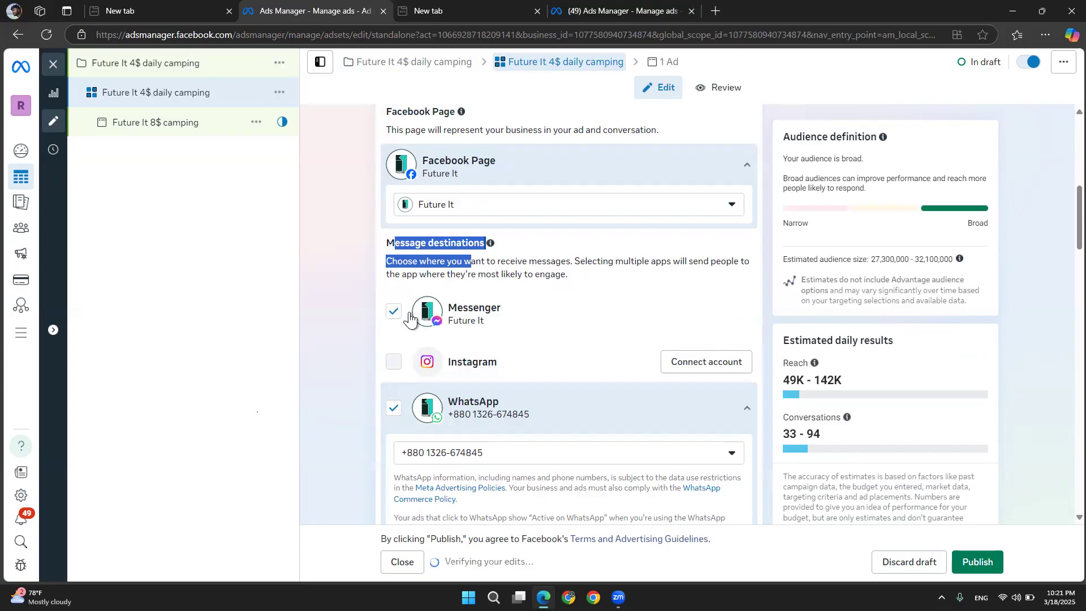
{"action": "left_click", "coordinate": [394, 408]}
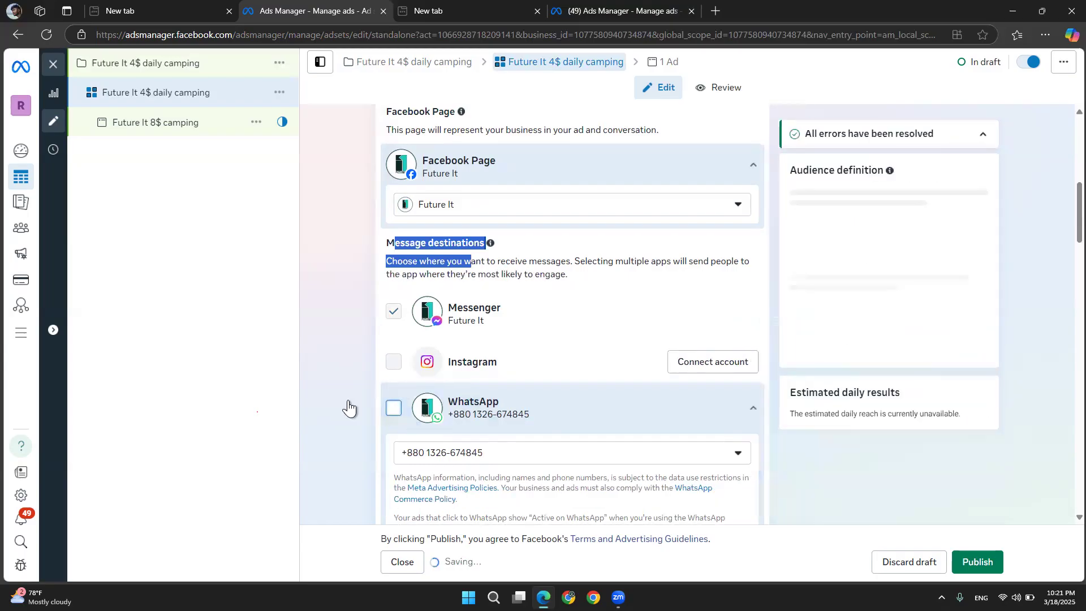
{"action": "left_click", "coordinate": [341, 354]}
Review the performance goal options, keeping Maximize number of conversations
{"action": "scroll", "coordinate": [341, 351], "scroll_direction": "down", "scroll_amount": 3}
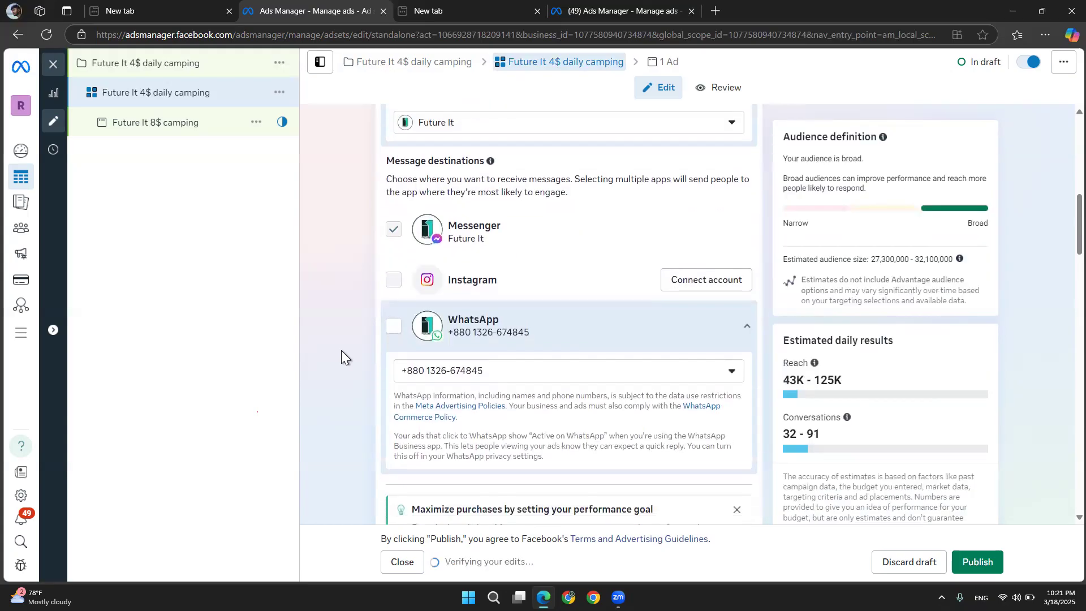
{"action": "scroll", "coordinate": [311, 457], "scroll_direction": "down", "scroll_amount": 4}
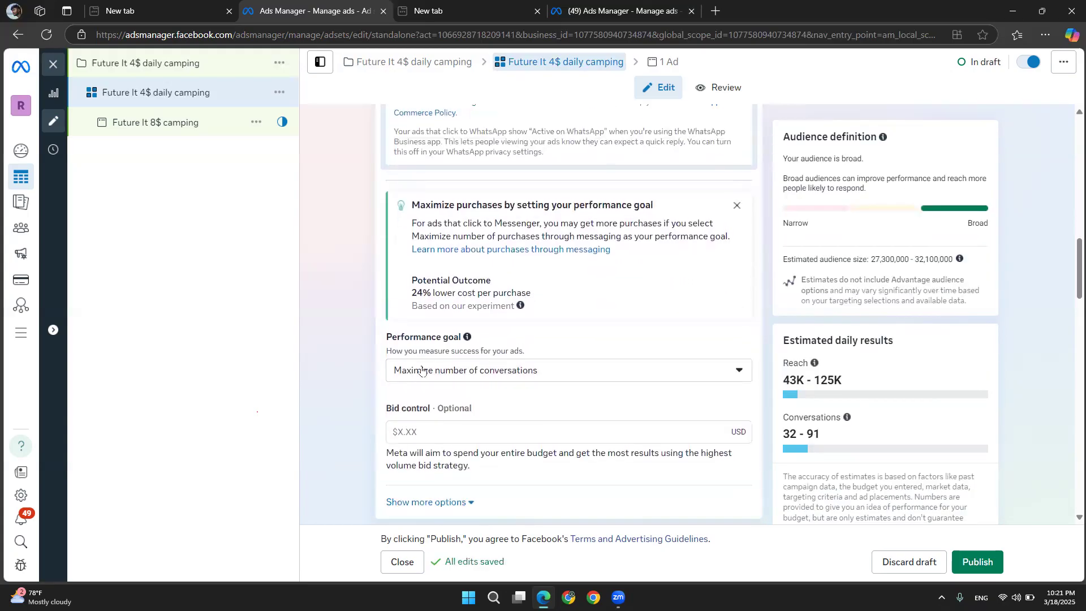
{"action": "scroll", "coordinate": [399, 428], "scroll_direction": "down", "scroll_amount": 1}
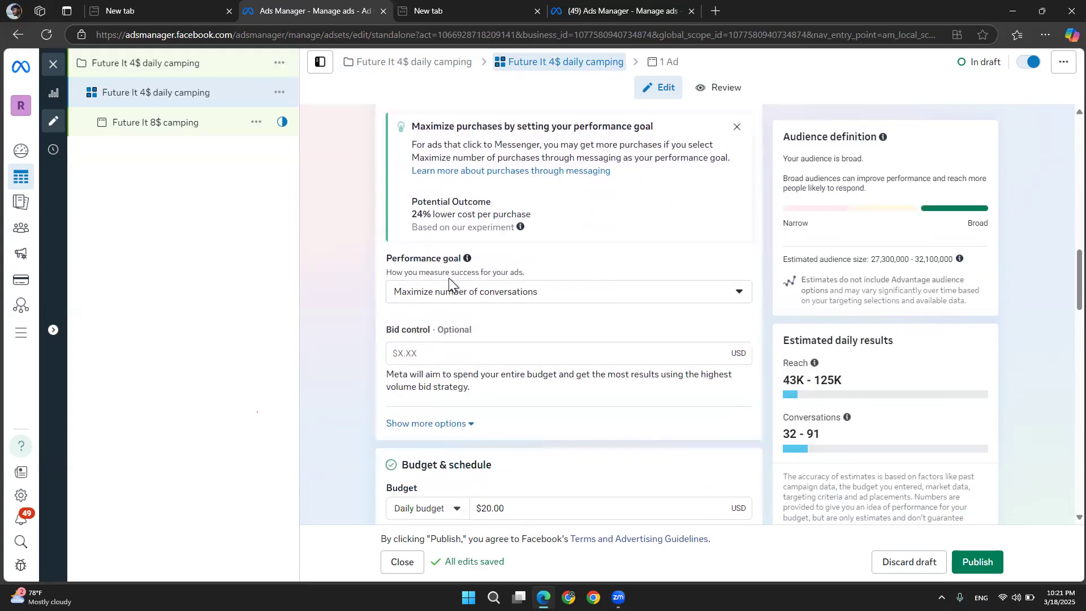
{"action": "left_click", "coordinate": [502, 292]}
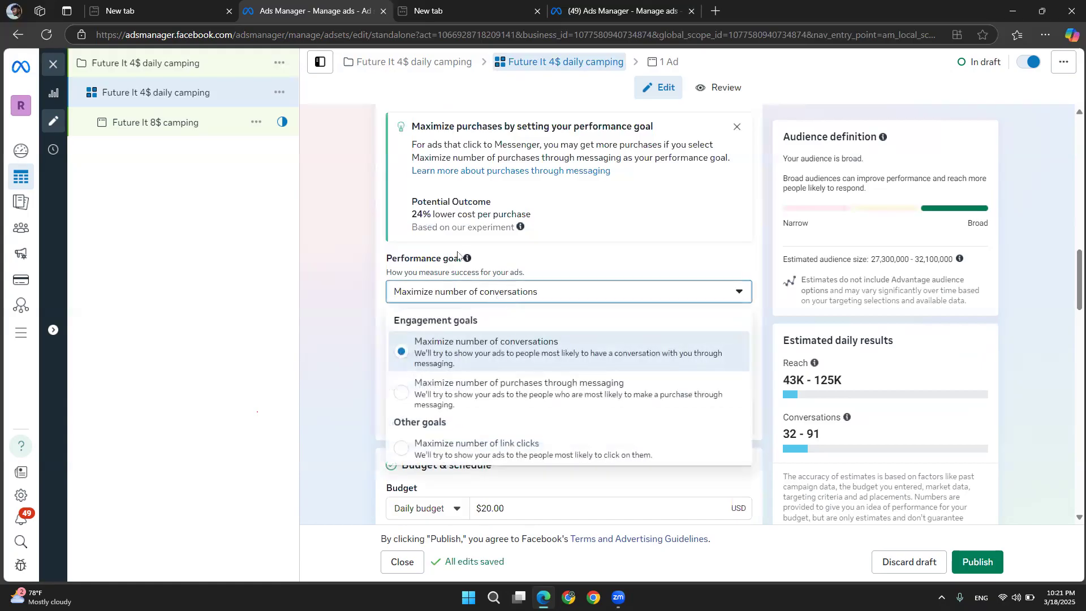
{"action": "left_click_drag", "start_coordinate": [462, 258], "coordinate": [361, 263]}
{"action": "left_click", "coordinate": [485, 292]}
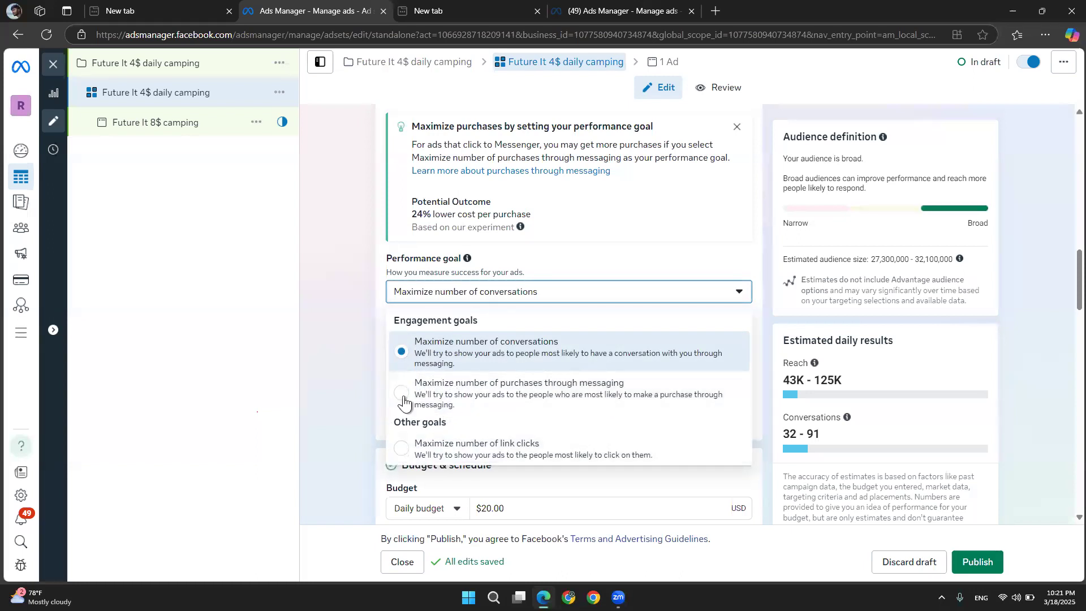
{"action": "left_click", "coordinate": [327, 356]}
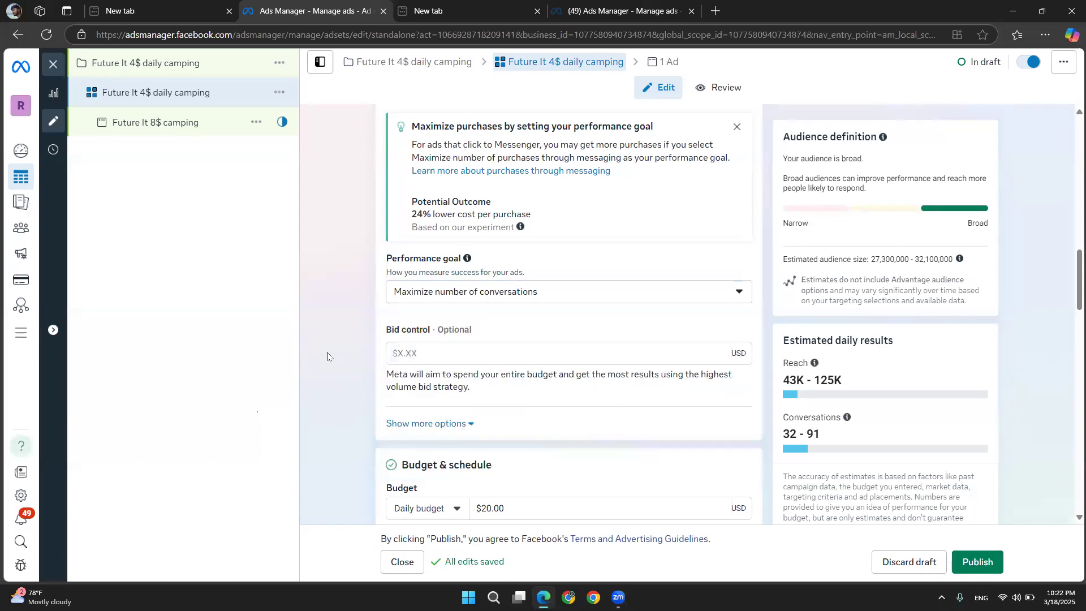
Examine the optional bid control field and leave it empty
{"action": "scroll", "coordinate": [430, 368], "scroll_direction": "down", "scroll_amount": 3}
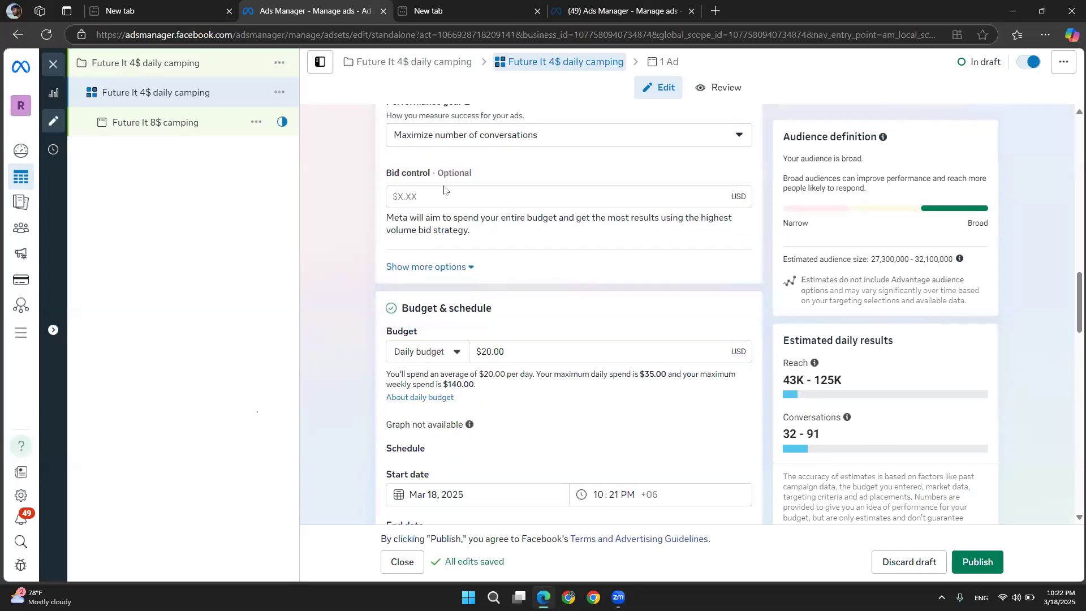
{"action": "left_click", "coordinate": [444, 192]}
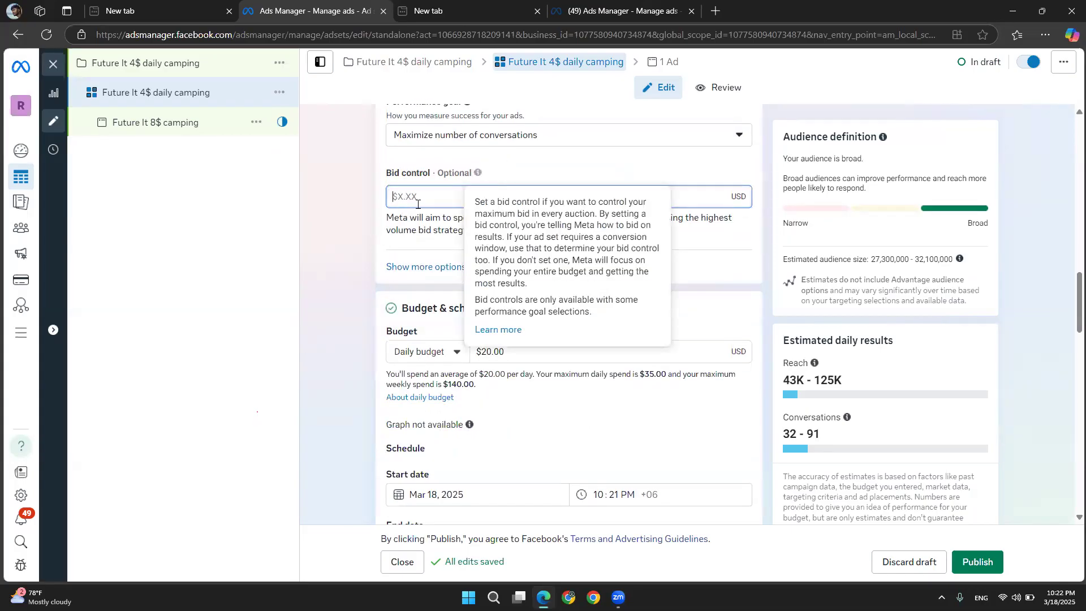
{"action": "left_click", "coordinate": [382, 265]}
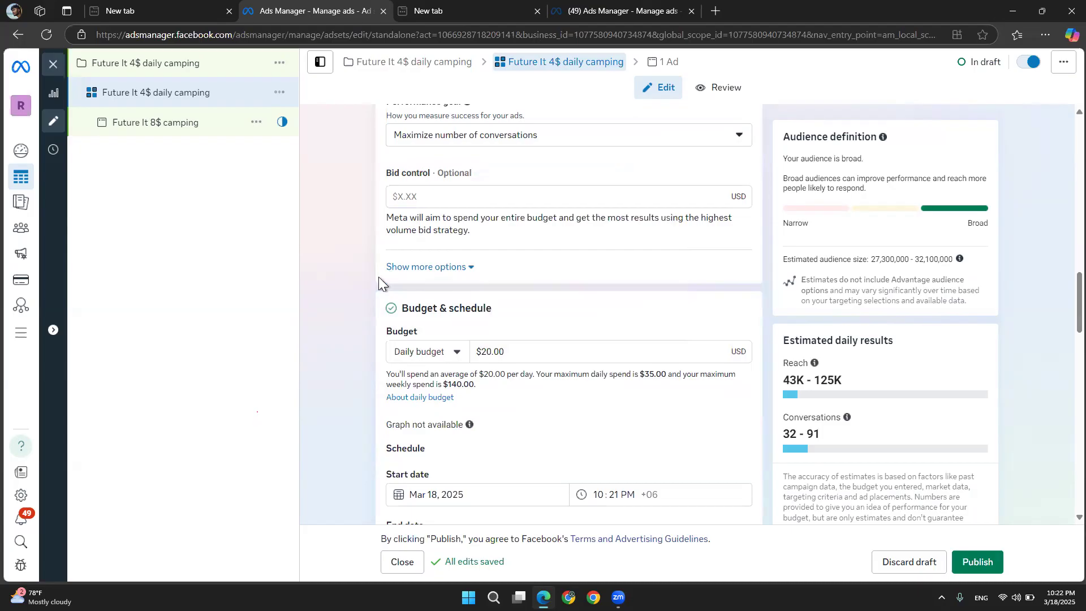
{"action": "scroll", "coordinate": [378, 277], "scroll_direction": "down", "scroll_amount": 2}
{"action": "scroll", "coordinate": [351, 280], "scroll_direction": "up", "scroll_amount": 3}
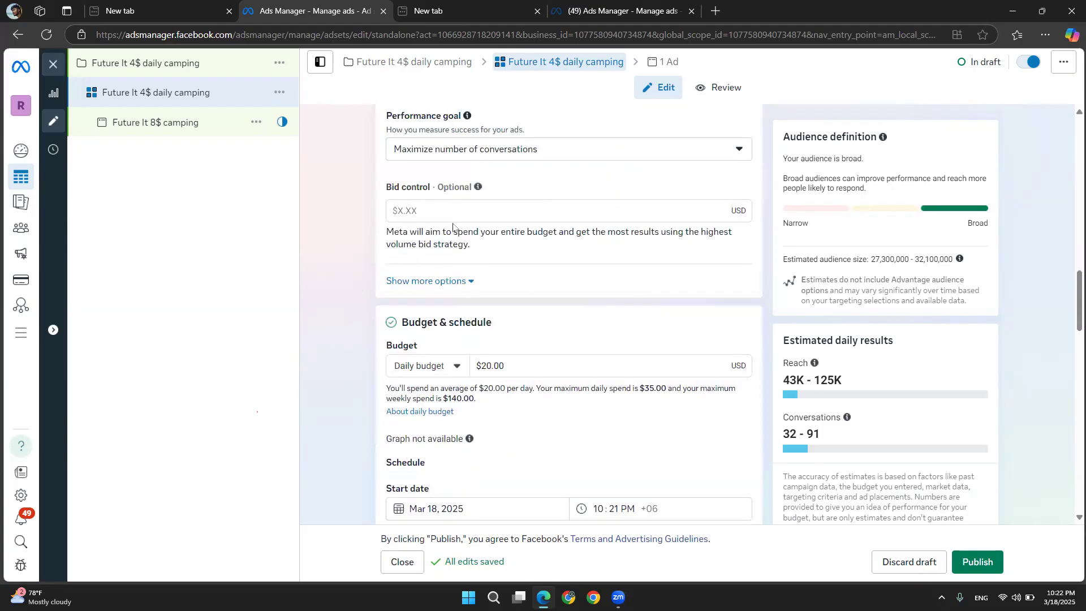
{"action": "scroll", "coordinate": [416, 224], "scroll_direction": "down", "scroll_amount": 1}
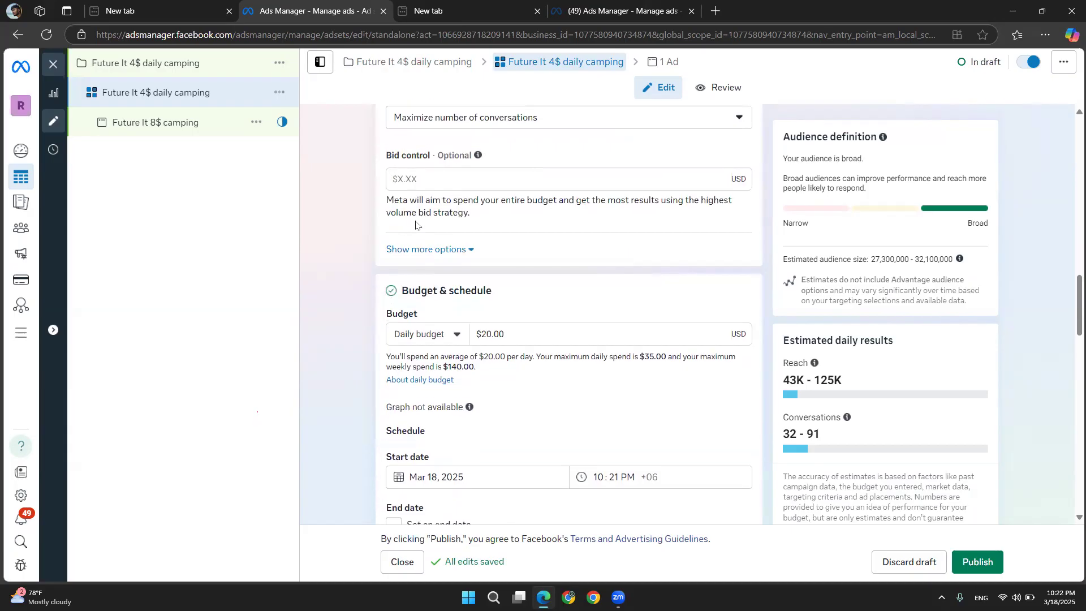
Set the ad set's daily budget to $4 and close the zero-results notice
{"action": "left_click", "coordinate": [479, 334]}
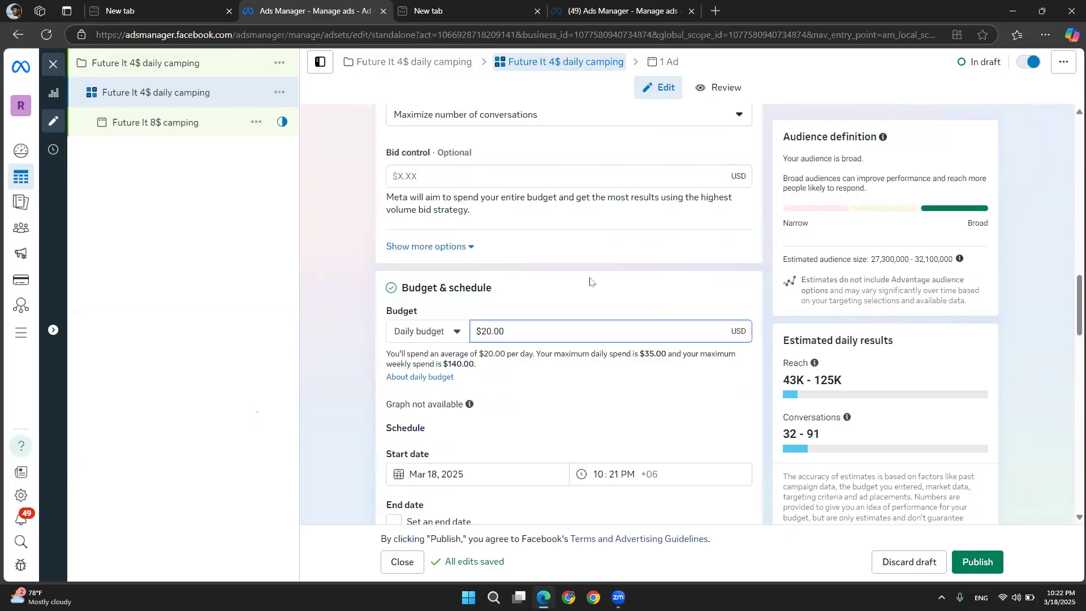
{"action": "left_click", "coordinate": [491, 329]}
{"action": "key", "text": "BackSpace"}
{"action": "key", "text": "BackSpace"}
{"action": "type", "text": "4"}
{"action": "left_click", "coordinate": [353, 402]}
{"action": "scroll", "coordinate": [353, 401], "scroll_direction": "down", "scroll_amount": 2}
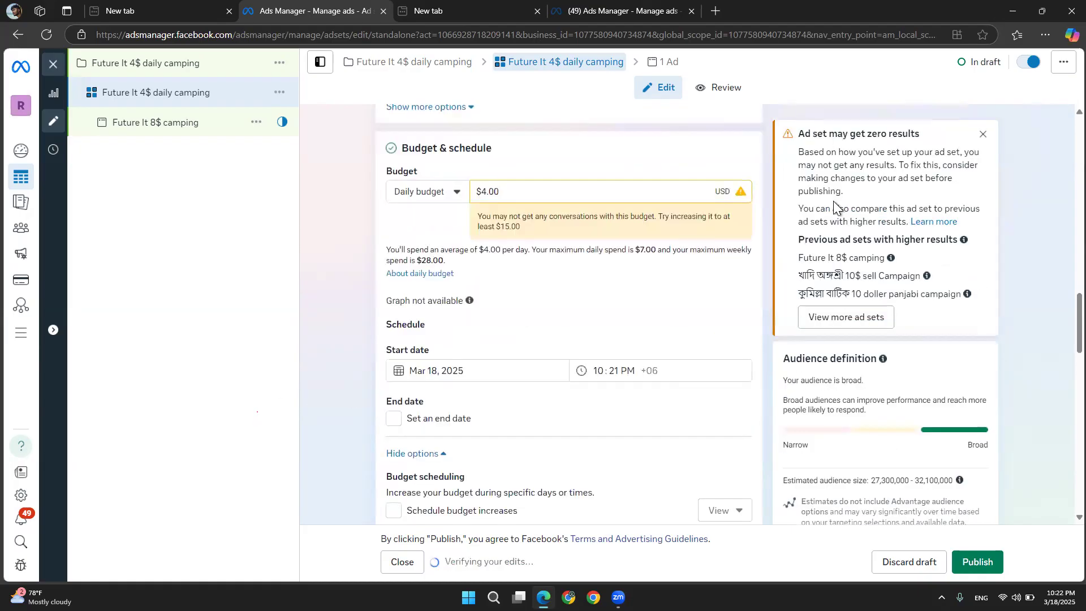
{"action": "left_click", "coordinate": [984, 126]}
{"action": "scroll", "coordinate": [480, 294], "scroll_direction": "down", "scroll_amount": 1}
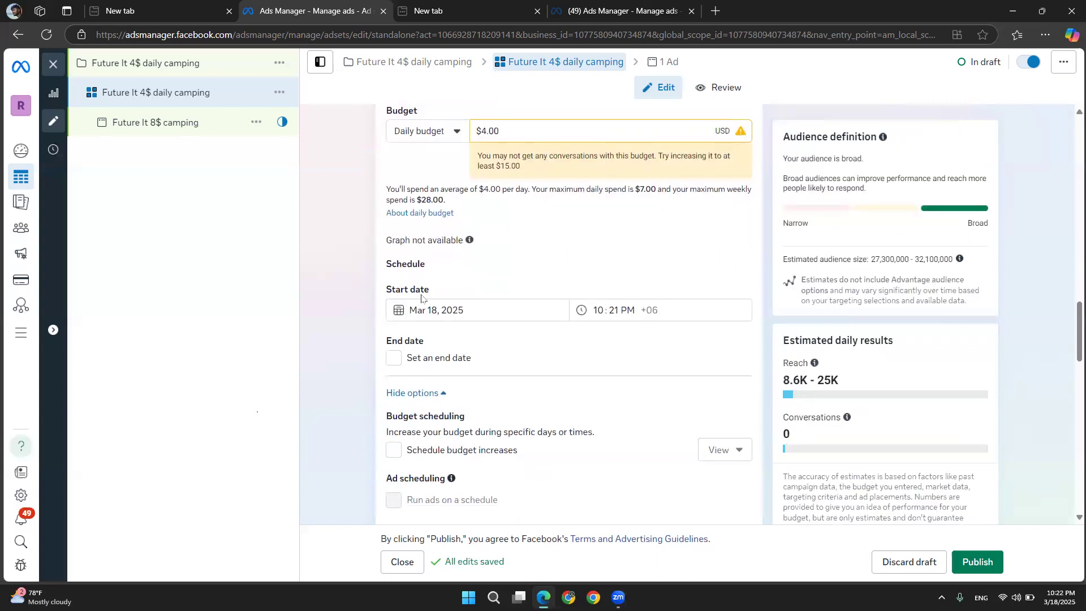
Turn on an end date for the ad set and set it to Mar 19, 2025
{"action": "left_click", "coordinate": [626, 310]}
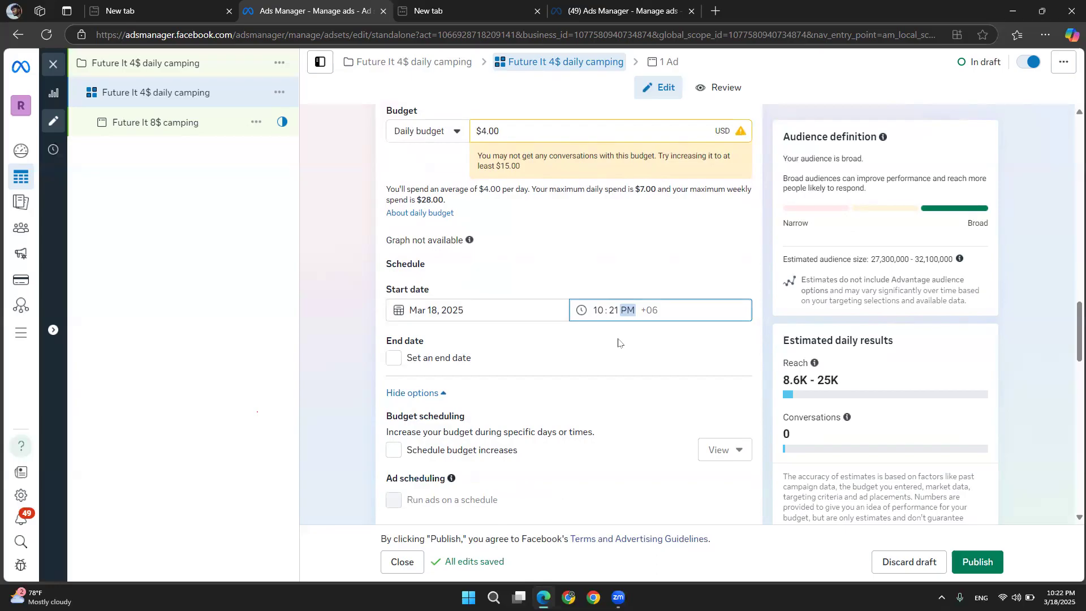
{"action": "left_click", "coordinate": [605, 283]}
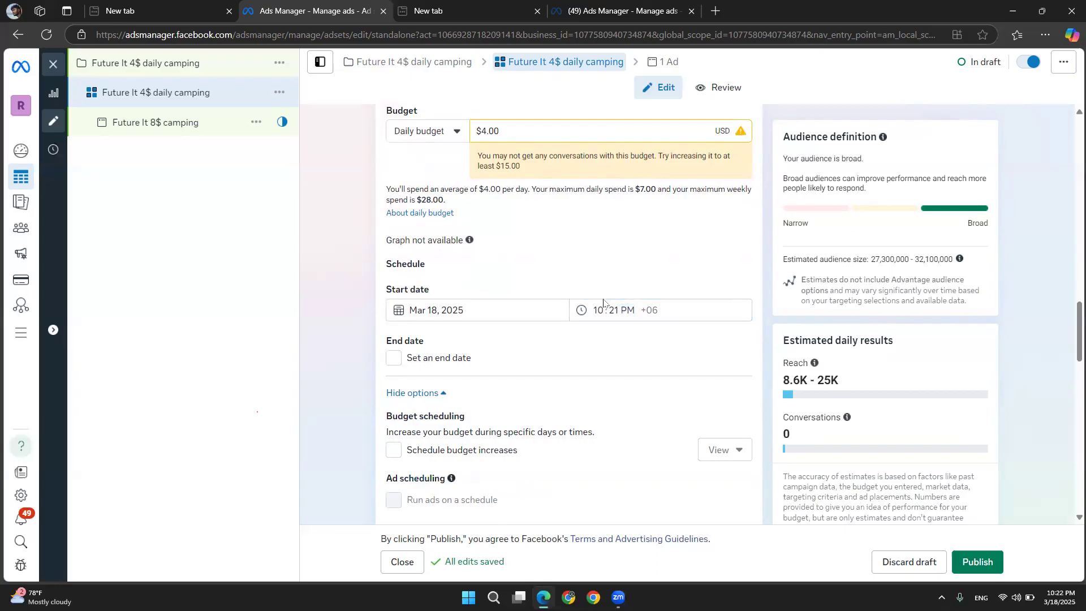
{"action": "left_click", "coordinate": [622, 308]}
{"action": "left_click", "coordinate": [566, 244]}
{"action": "left_click_drag", "start_coordinate": [566, 244], "coordinate": [392, 355]}
{"action": "left_click", "coordinate": [392, 356]}
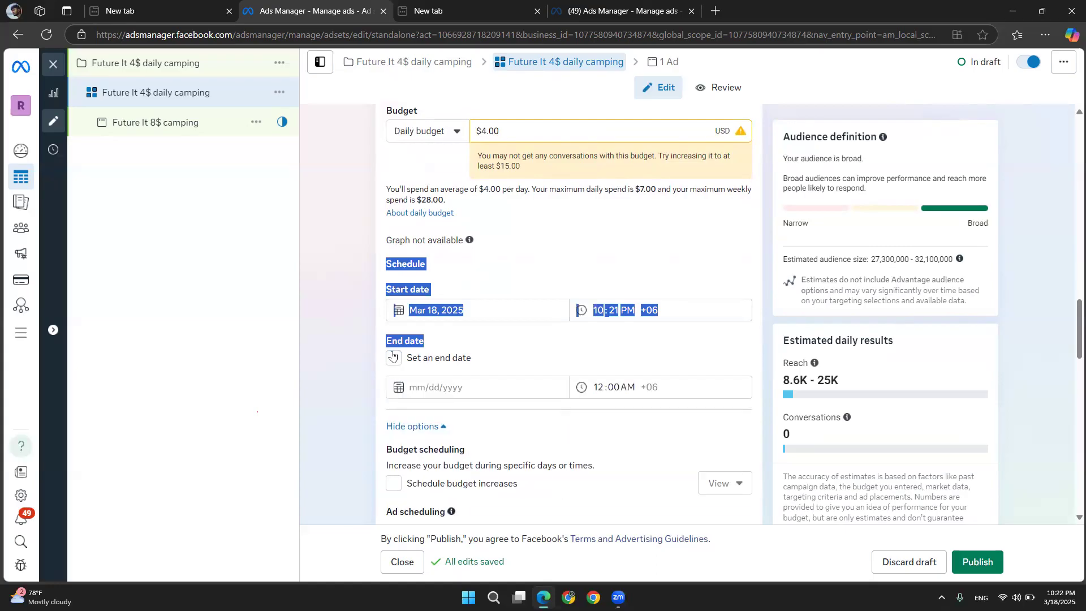
{"action": "left_click", "coordinate": [371, 337]}
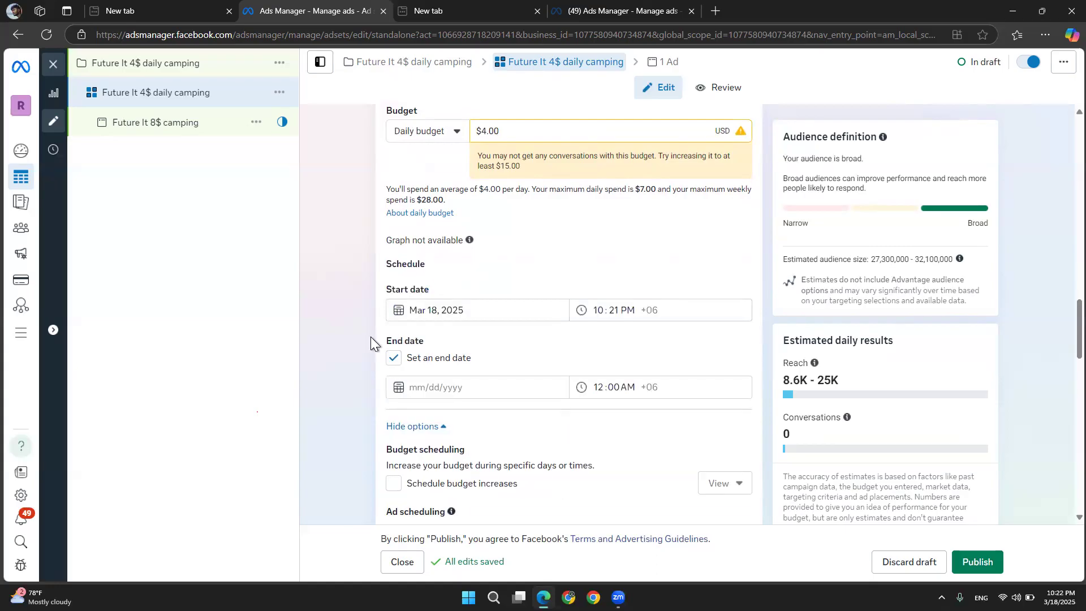
{"action": "left_click", "coordinate": [460, 388]}
{"action": "left_click", "coordinate": [467, 512]}
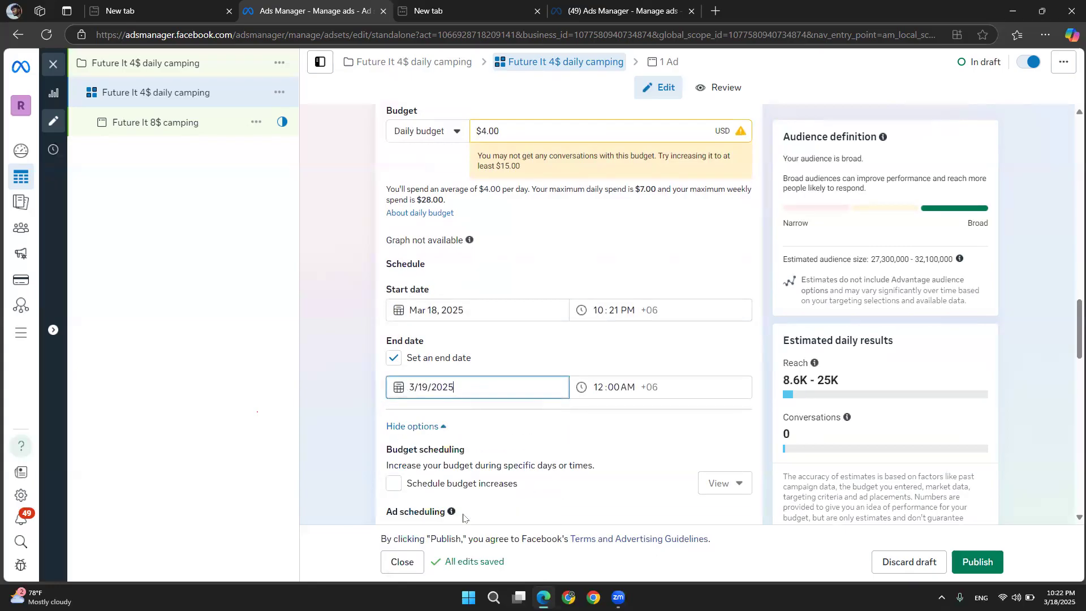
Set the ad set's end time to 10:22 PM
{"action": "left_click", "coordinate": [597, 387]}
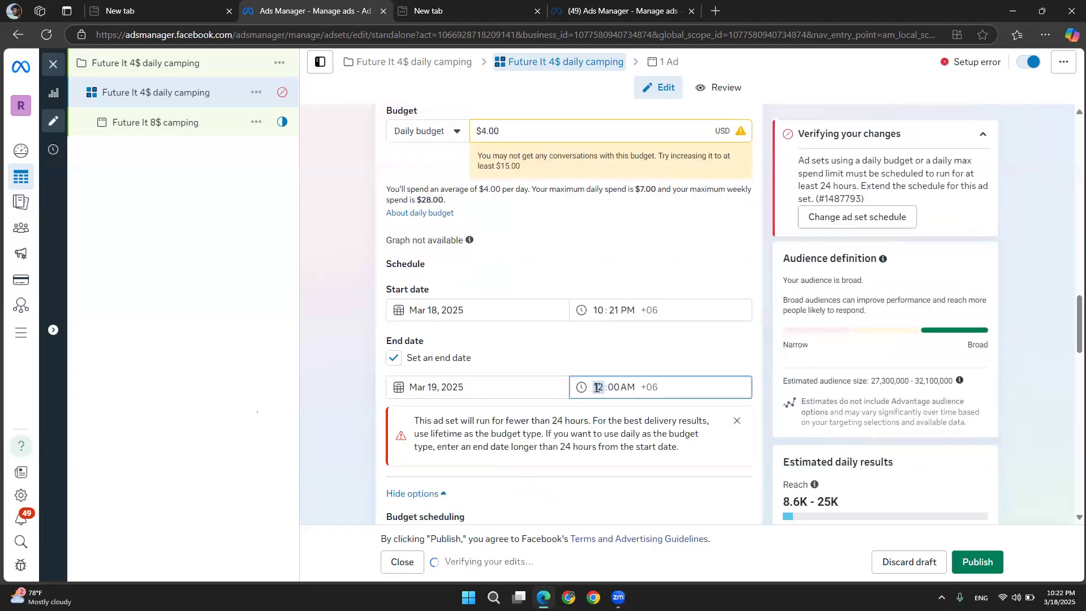
{"action": "type", "text": "10"}
{"action": "left_click", "coordinate": [616, 387]}
{"action": "type", "text": "22"}
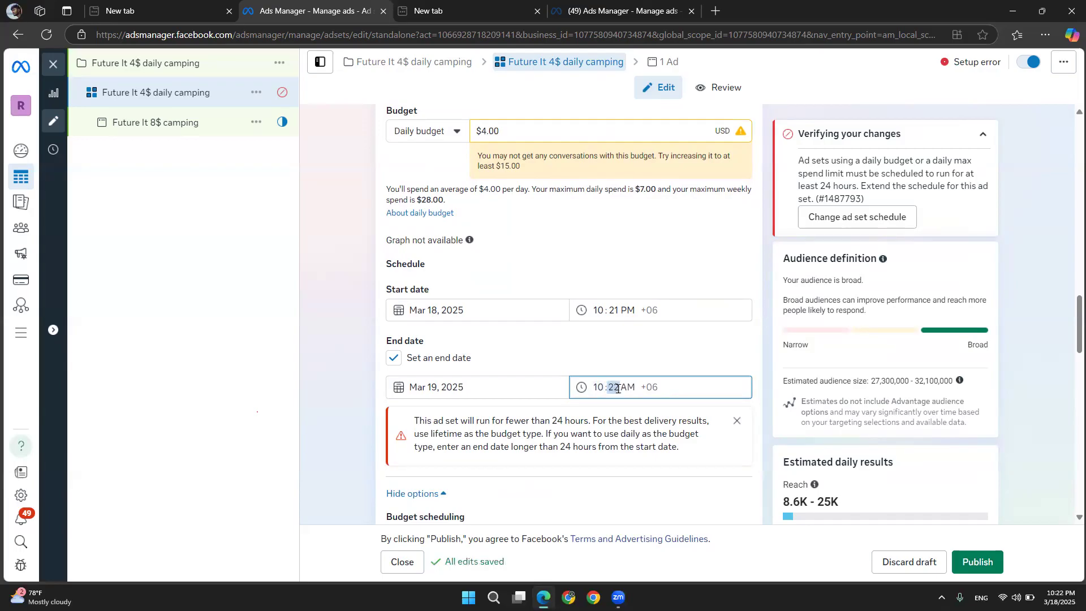
{"action": "left_click", "coordinate": [624, 389]}
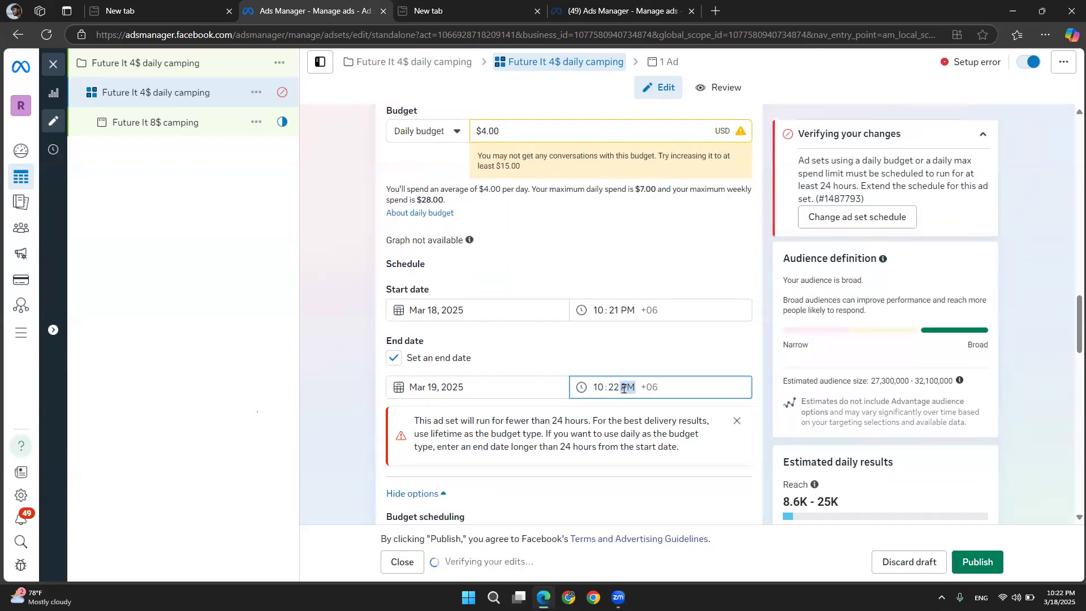
{"action": "left_click", "coordinate": [606, 240]}
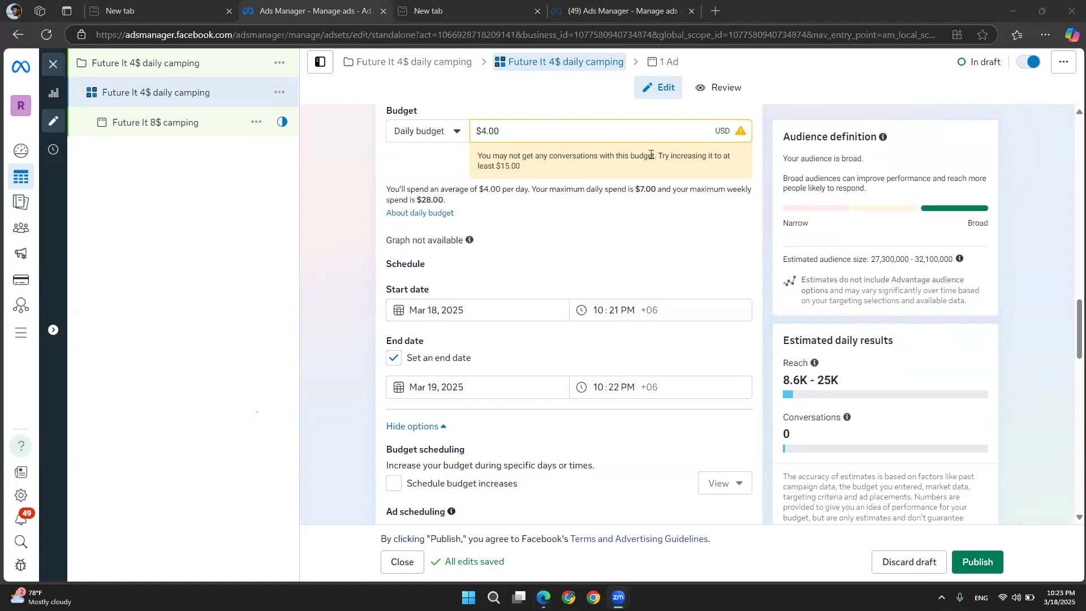
Review the daily budget and schedule settings of the ad set
{"action": "scroll", "coordinate": [522, 305], "scroll_direction": "up", "scroll_amount": 1}
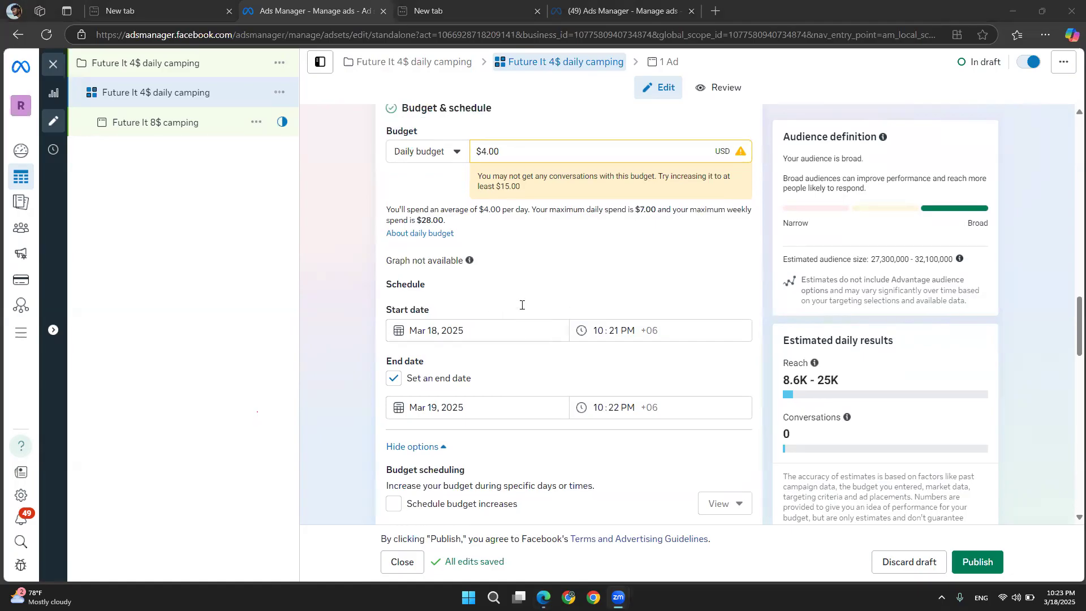
{"action": "left_click_drag", "start_coordinate": [512, 150], "coordinate": [444, 146]}
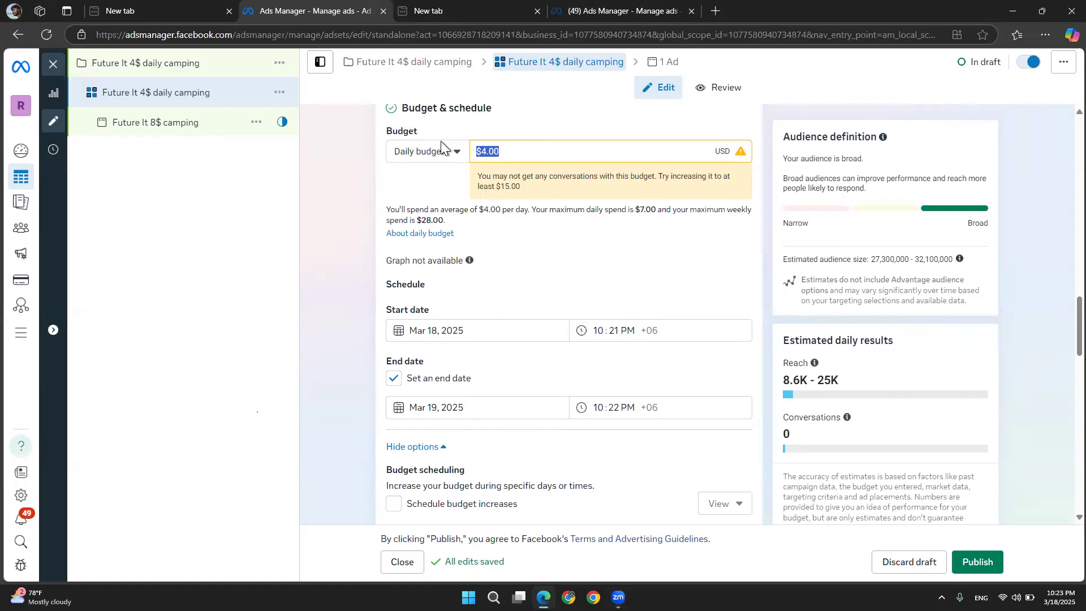
{"action": "left_click", "coordinate": [644, 329]}
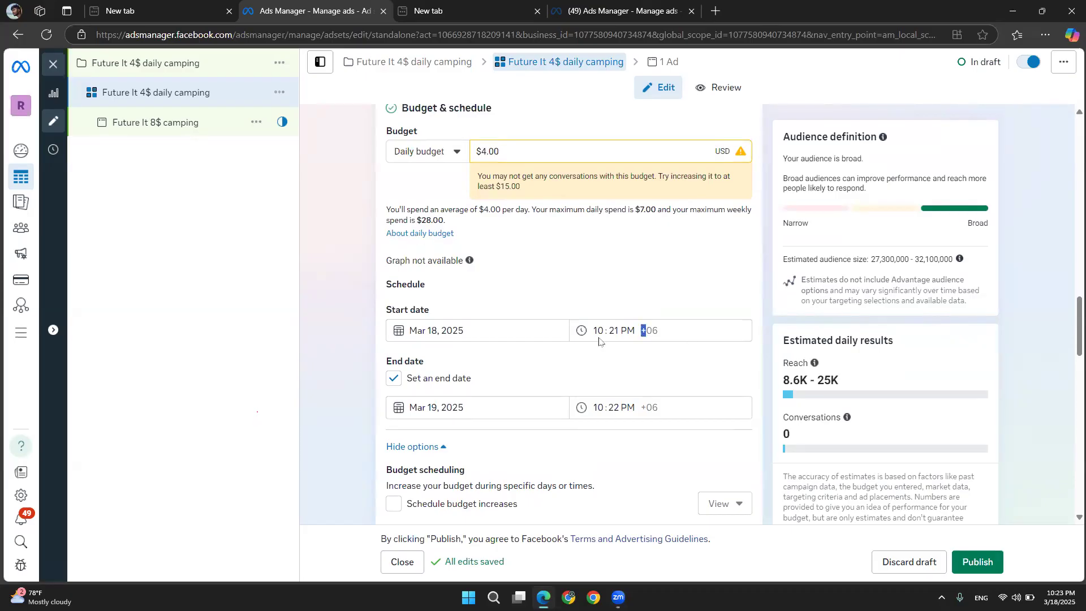
{"action": "left_click_drag", "start_coordinate": [599, 338], "coordinate": [547, 341]}
{"action": "left_click", "coordinate": [568, 245]}
{"action": "scroll", "coordinate": [497, 239], "scroll_direction": "down", "scroll_amount": 2}
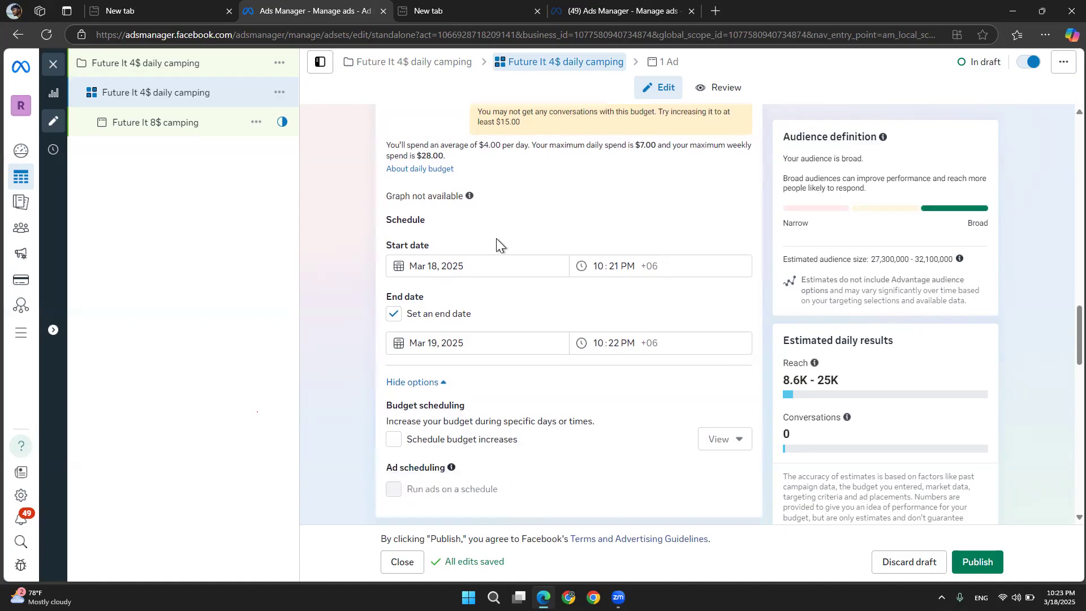
Scroll through the ad set's audience, detailed targeting and placements settings
{"action": "scroll", "coordinate": [497, 242], "scroll_direction": "down", "scroll_amount": 1}
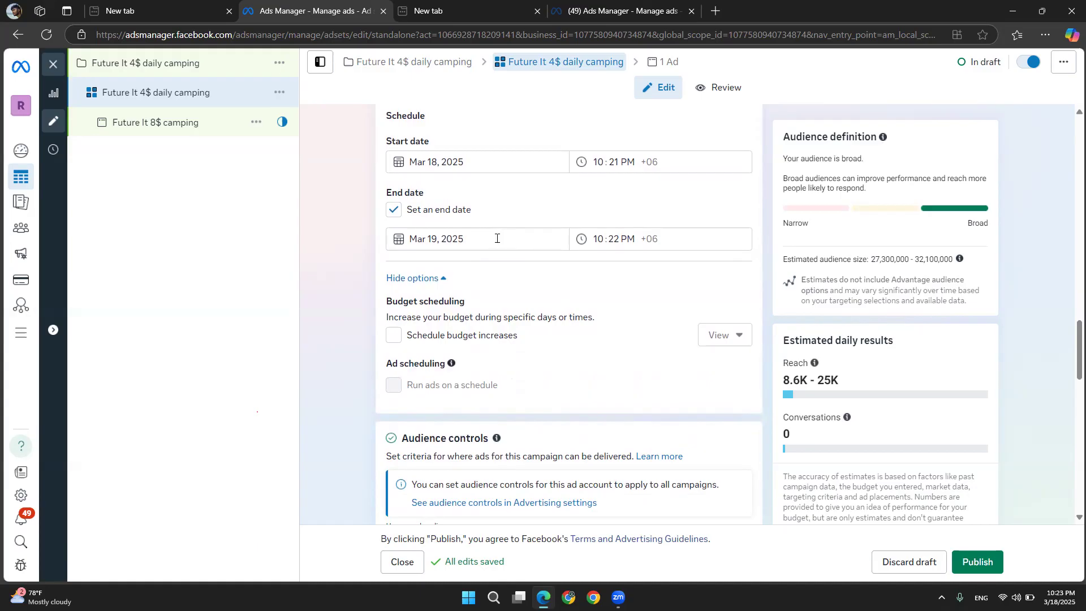
{"action": "scroll", "coordinate": [497, 238], "scroll_direction": "up", "scroll_amount": 1}
{"action": "scroll", "coordinate": [497, 238], "scroll_direction": "down", "scroll_amount": 4}
{"action": "scroll", "coordinate": [497, 238], "scroll_direction": "down", "scroll_amount": 9}
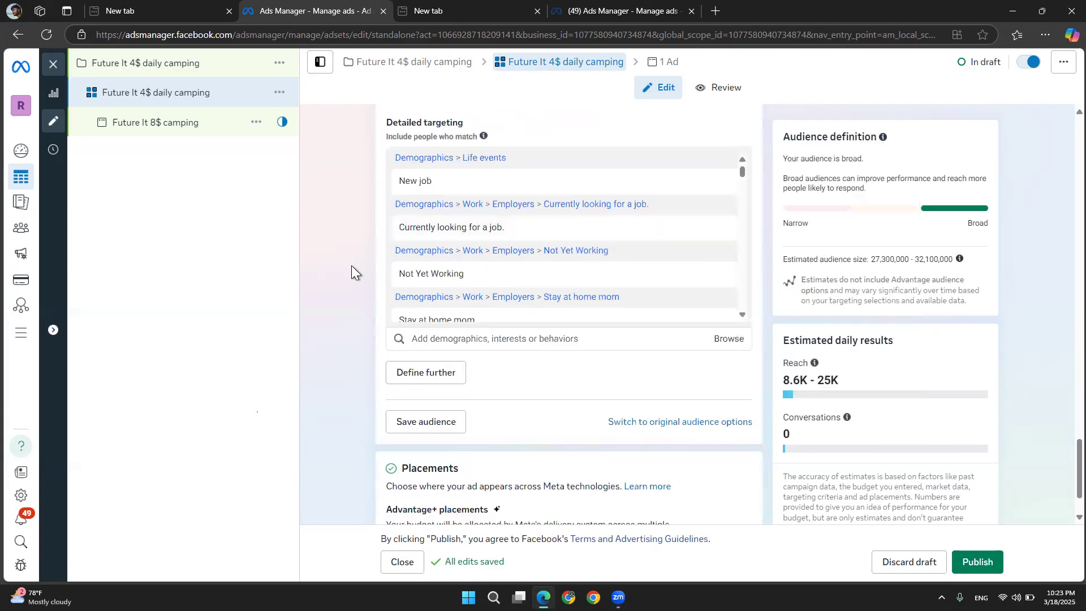
{"action": "scroll", "coordinate": [352, 266], "scroll_direction": "down", "scroll_amount": 1}
{"action": "mouse_move", "coordinate": [442, 439]}
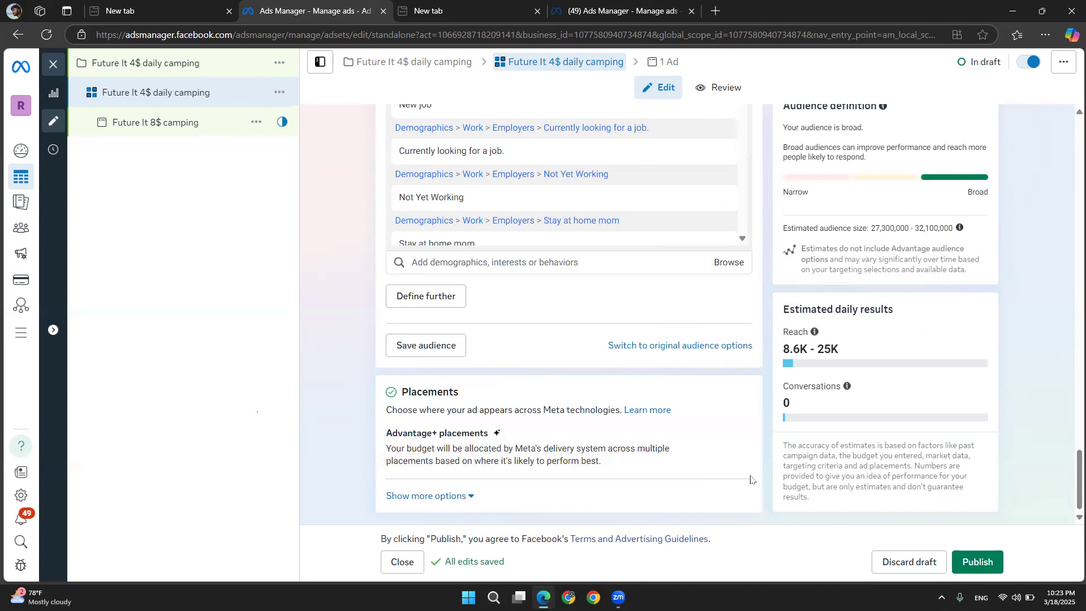
{"action": "mouse_move", "coordinate": [731, 469]}
{"action": "scroll", "coordinate": [324, 260], "scroll_direction": "up", "scroll_amount": 10}
{"action": "scroll", "coordinate": [324, 260], "scroll_direction": "down", "scroll_amount": 1}
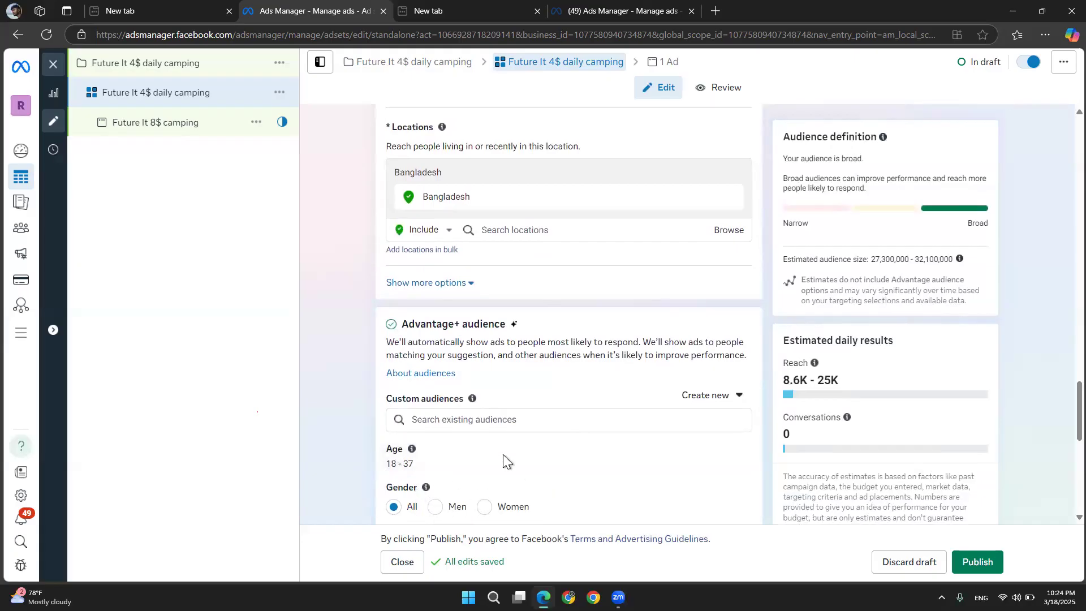
{"action": "scroll", "coordinate": [348, 382], "scroll_direction": "down", "scroll_amount": 4}
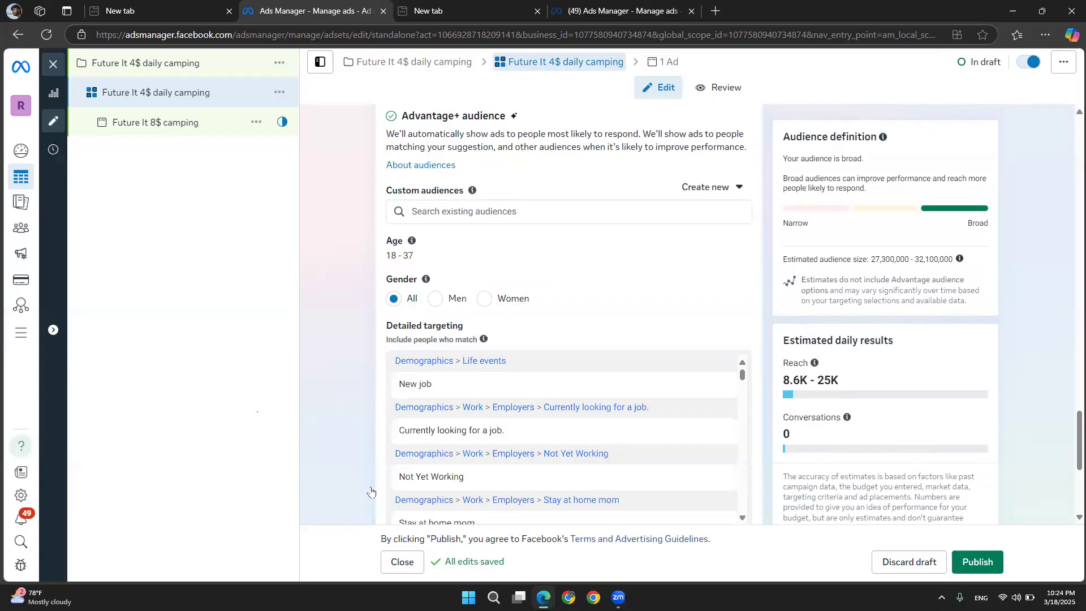
{"action": "scroll", "coordinate": [310, 306], "scroll_direction": "up", "scroll_amount": 8}
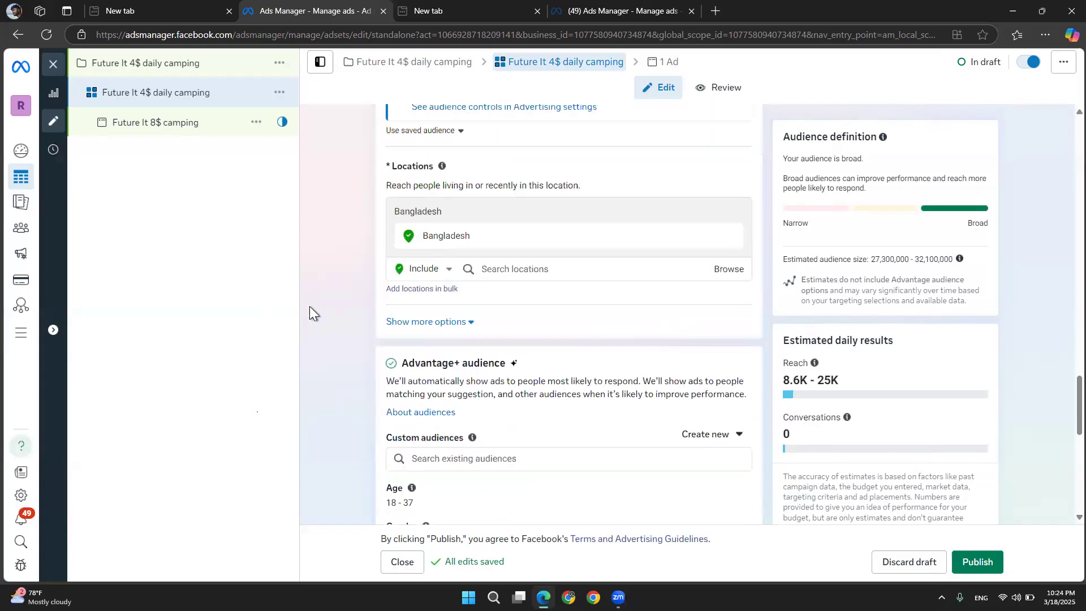
{"action": "scroll", "coordinate": [310, 307], "scroll_direction": "down", "scroll_amount": 9}
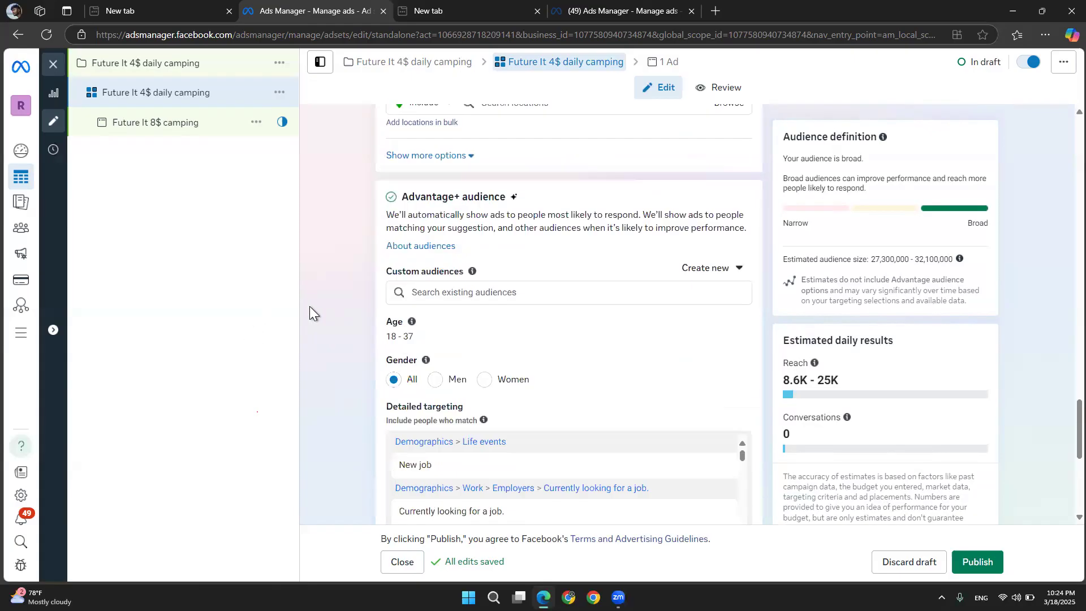
{"action": "scroll", "coordinate": [341, 253], "scroll_direction": "down", "scroll_amount": 4}
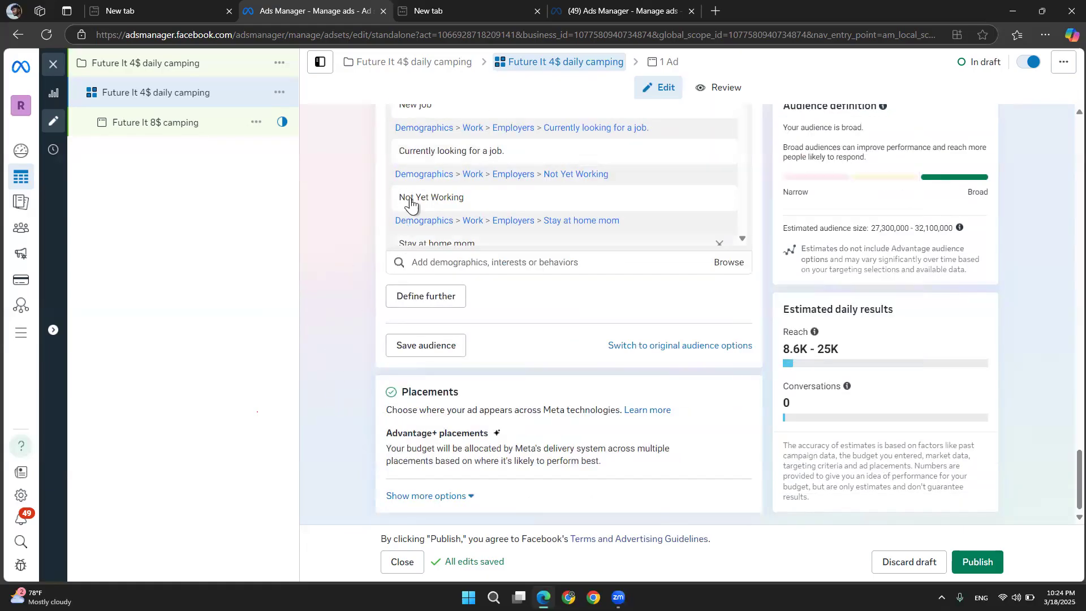
{"action": "scroll", "coordinate": [358, 188], "scroll_direction": "up", "scroll_amount": 1}
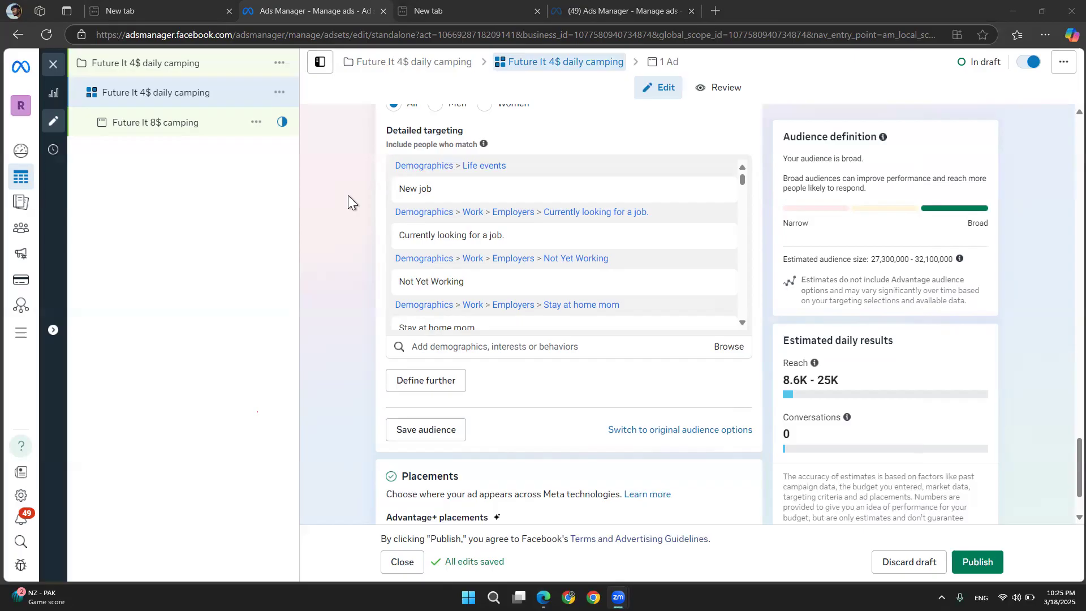
Open the campaign level and review the Advantage campaign budget setting
{"action": "mouse_move", "coordinate": [521, 246]}
{"action": "left_click", "coordinate": [155, 58]}
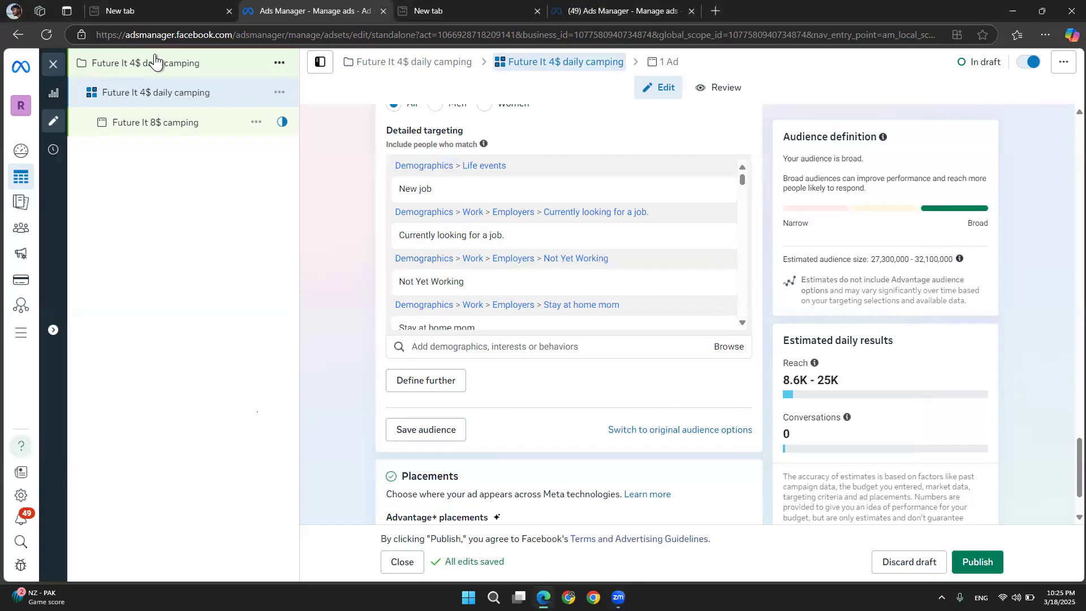
{"action": "left_click", "coordinate": [155, 61]}
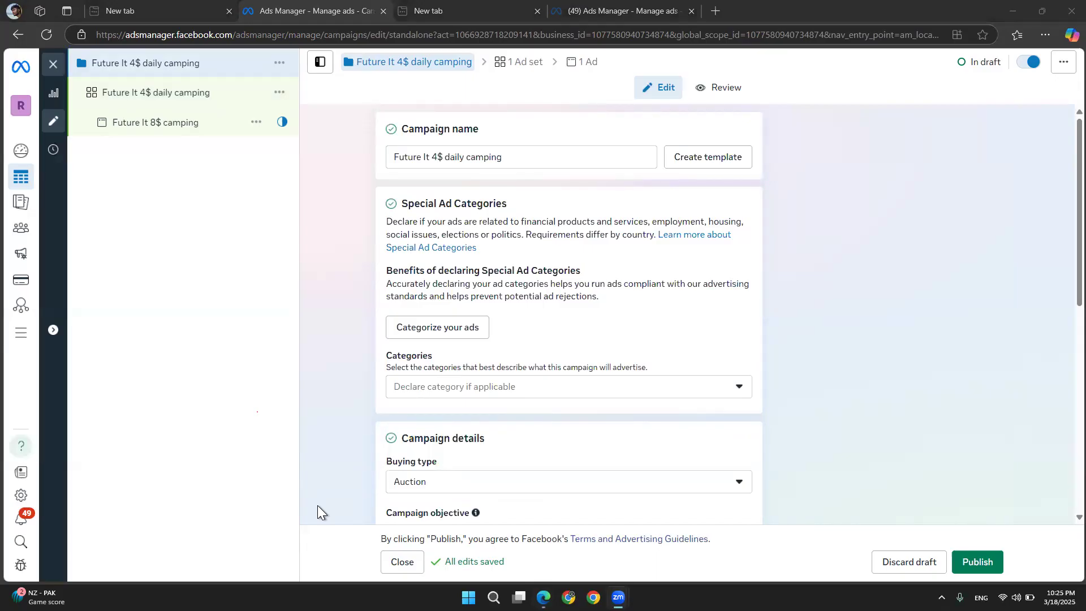
{"action": "scroll", "coordinate": [364, 286], "scroll_direction": "down", "scroll_amount": 1}
{"action": "scroll", "coordinate": [364, 289], "scroll_direction": "down", "scroll_amount": 8}
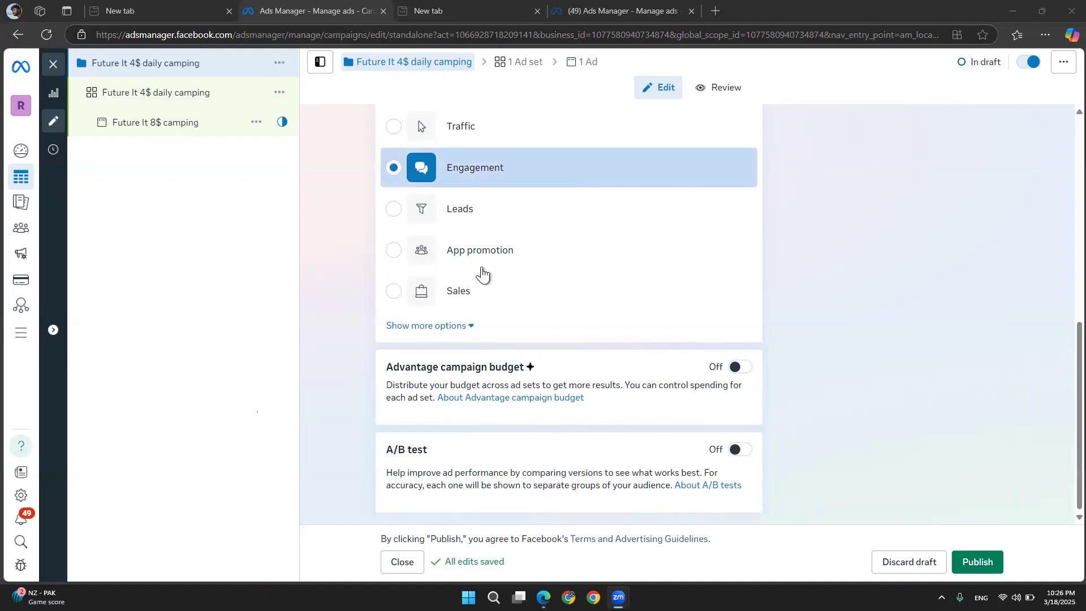
{"action": "triple_click", "coordinate": [439, 453]}
{"action": "left_click", "coordinate": [545, 367]}
{"action": "left_click_drag", "start_coordinate": [521, 366], "coordinate": [374, 361]}
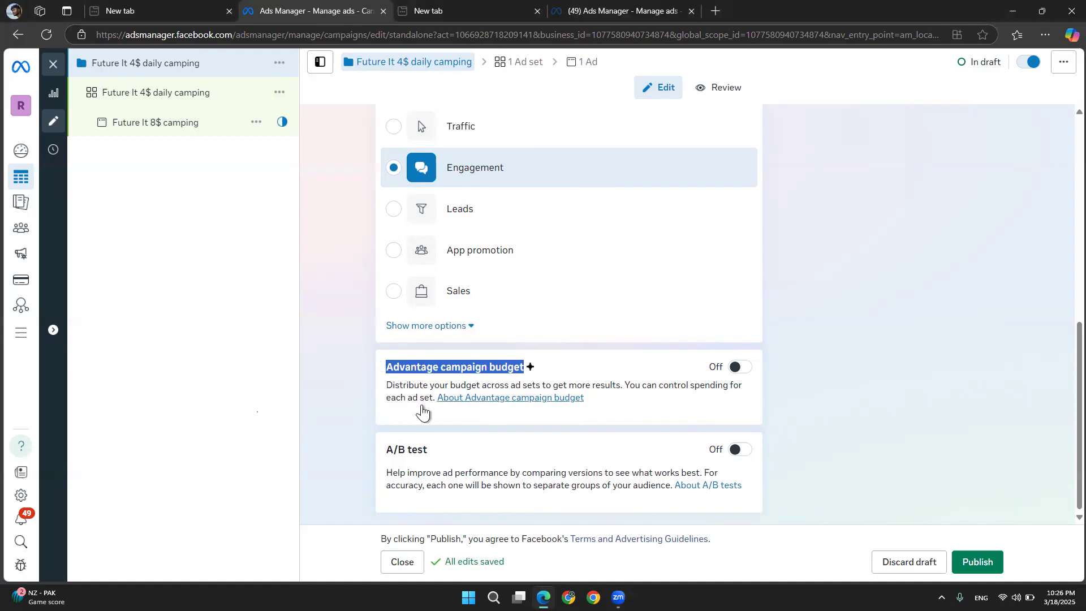
{"action": "left_click", "coordinate": [352, 385]}
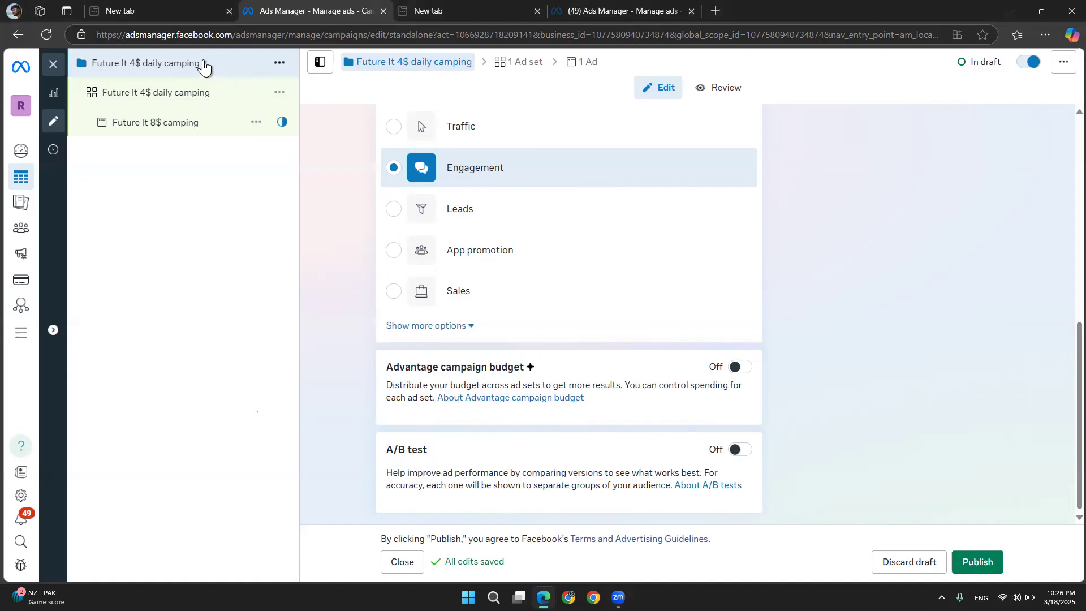
{"action": "left_click_drag", "start_coordinate": [541, 368], "coordinate": [367, 380]}
Return to the ad set and review its message destinations, performance goal and daily budget
{"action": "left_click", "coordinate": [175, 98]}
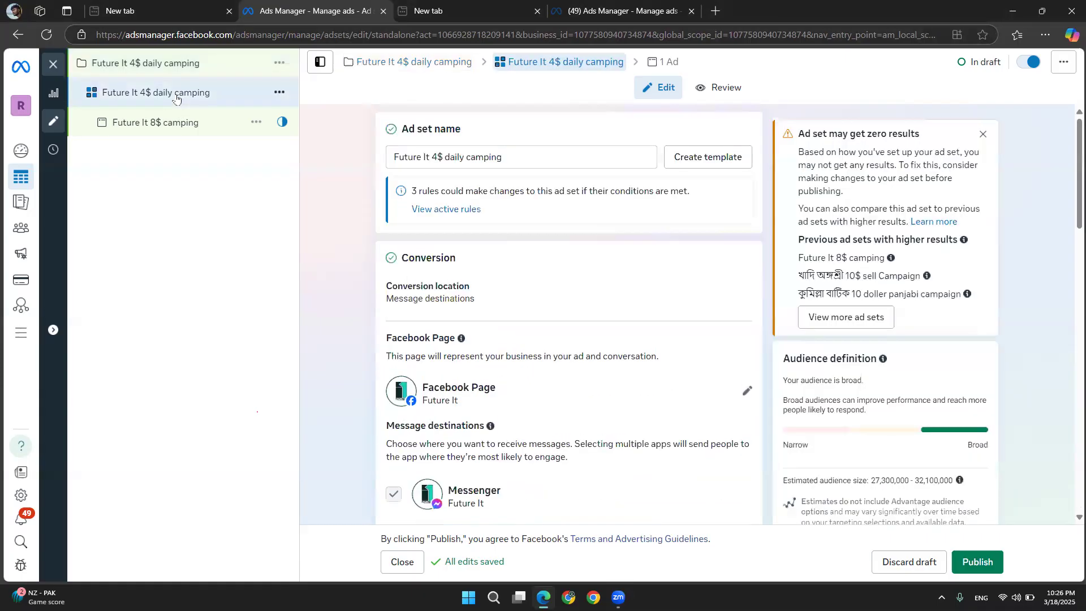
{"action": "scroll", "coordinate": [330, 263], "scroll_direction": "down", "scroll_amount": 1}
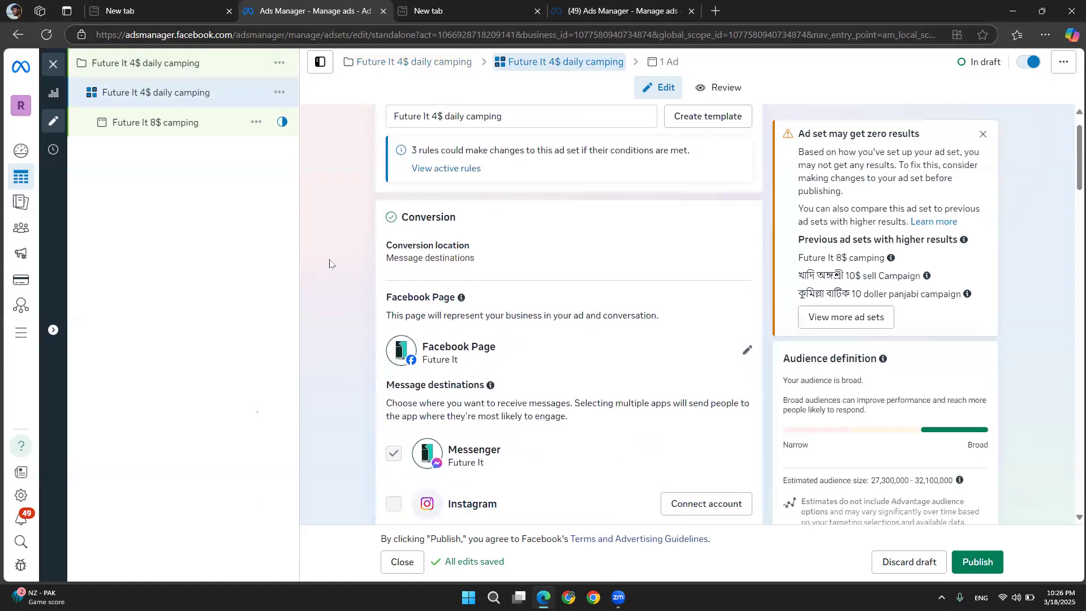
{"action": "scroll", "coordinate": [330, 263], "scroll_direction": "down", "scroll_amount": 10}
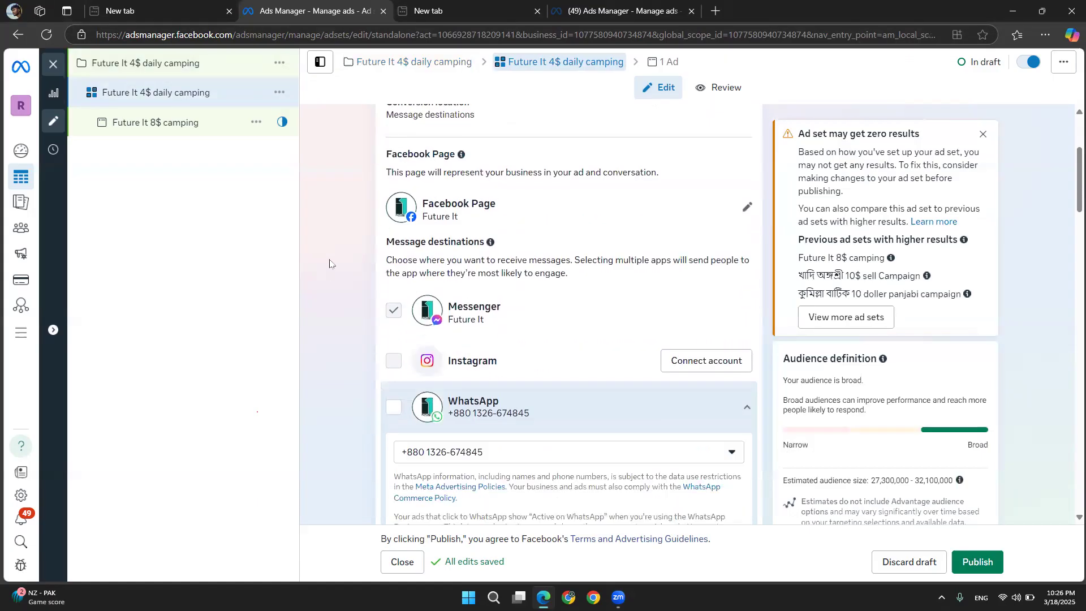
{"action": "scroll", "coordinate": [366, 370], "scroll_direction": "down", "scroll_amount": 1}
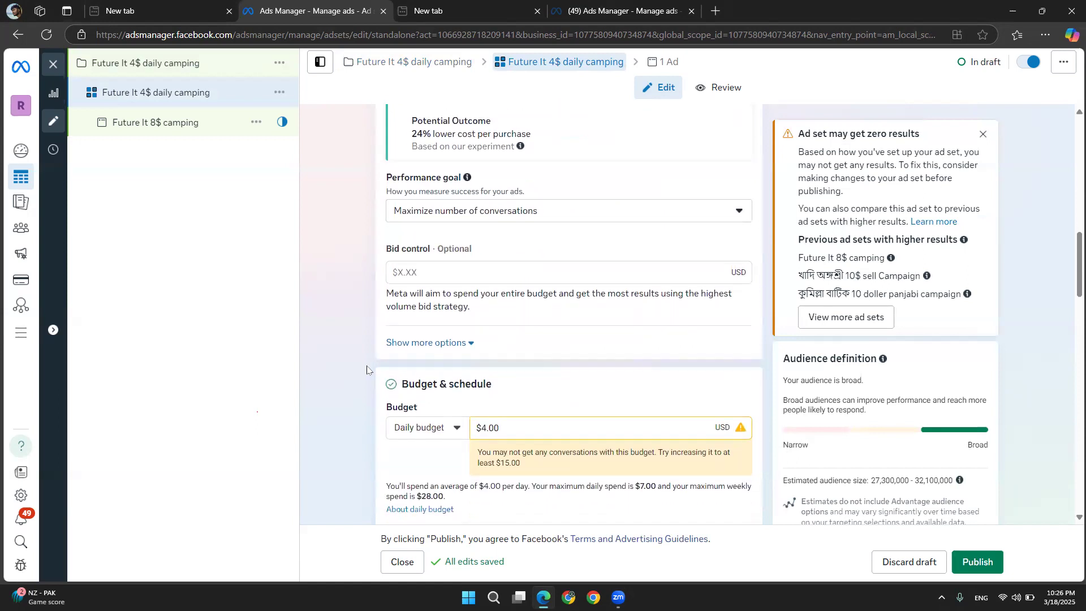
{"action": "left_click_drag", "start_coordinate": [492, 447], "coordinate": [449, 444]}
{"action": "left_click", "coordinate": [351, 354]}
Go back to the campaign and re-examine the Advantage campaign budget option
{"action": "left_click", "coordinate": [174, 71]}
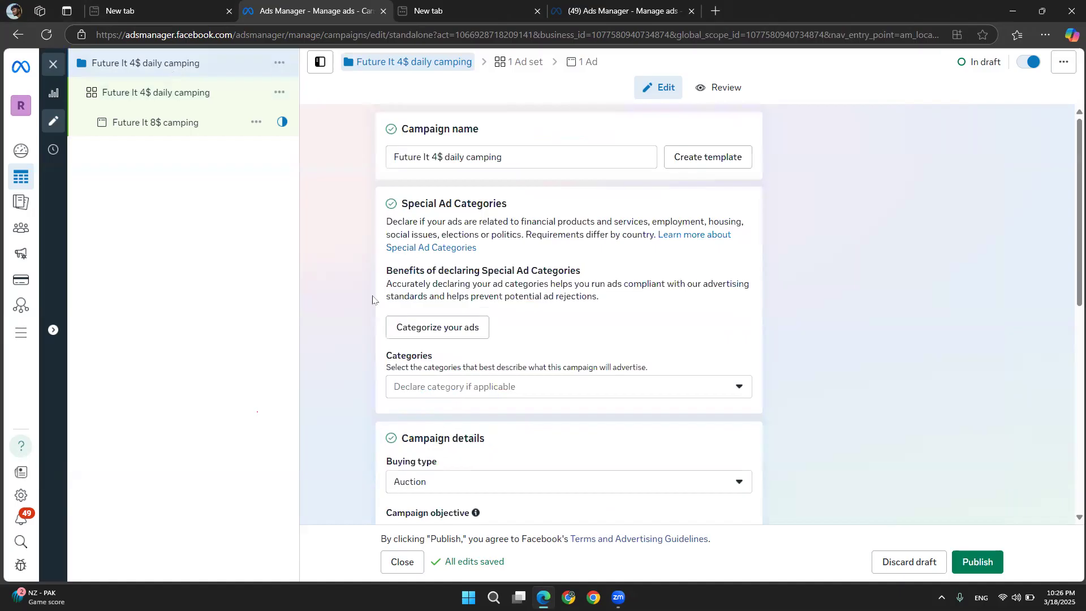
{"action": "scroll", "coordinate": [374, 299], "scroll_direction": "down", "scroll_amount": 7}
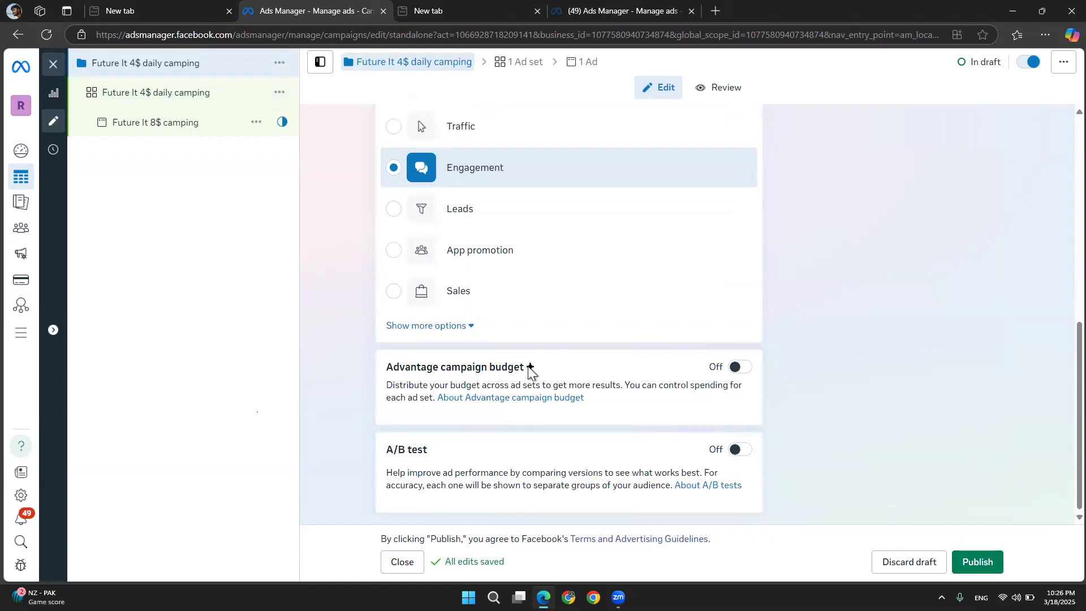
{"action": "mouse_move", "coordinate": [529, 369]}
{"action": "left_click_drag", "start_coordinate": [440, 450], "coordinate": [352, 445]}
{"action": "left_click", "coordinate": [344, 417]}
Browse the ad set once more, then open the Future It 8$ camping ad for editing
{"action": "left_click", "coordinate": [146, 96]}
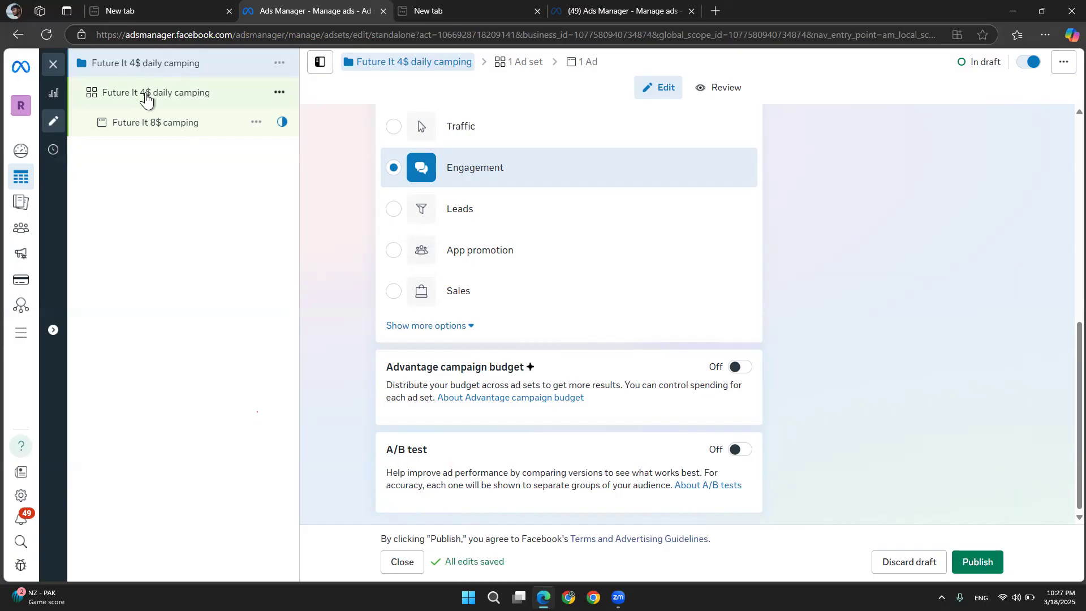
{"action": "scroll", "coordinate": [354, 341], "scroll_direction": "down", "scroll_amount": 5}
{"action": "scroll", "coordinate": [354, 341], "scroll_direction": "down", "scroll_amount": 15}
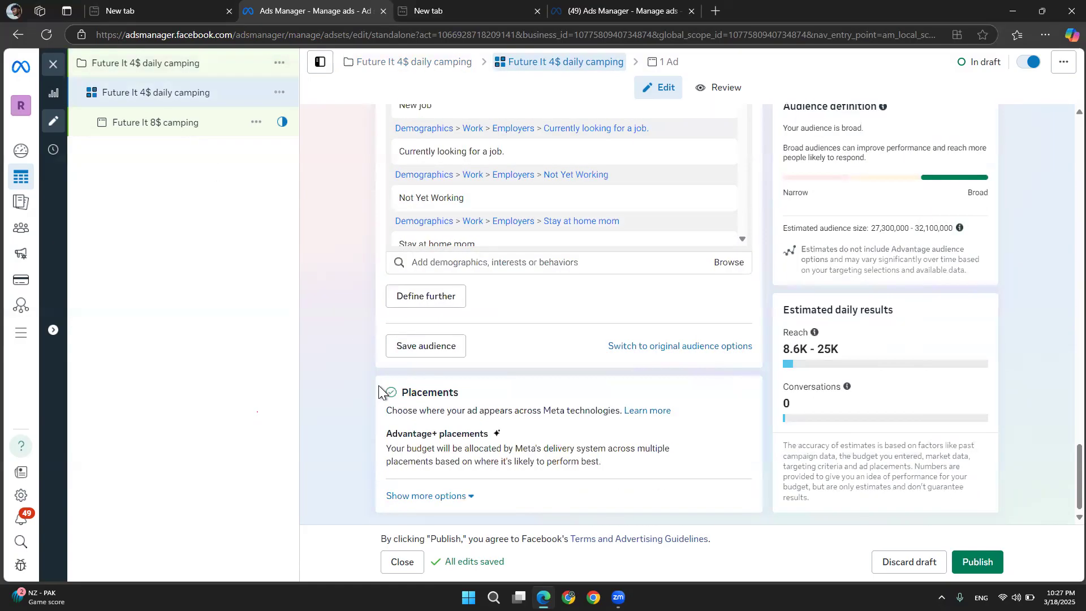
{"action": "left_click", "coordinate": [161, 124]}
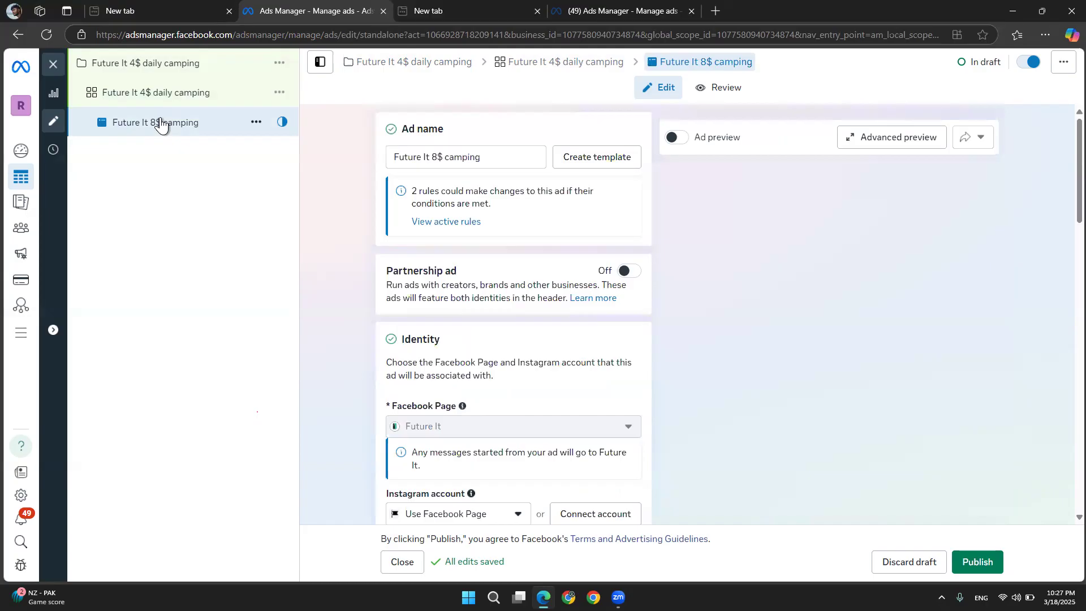
Rename the ad as Future It 4$ daily camping
{"action": "double_click", "coordinate": [499, 158]}
{"action": "key", "text": "ctrl+a"}
{"action": "type", "text": "Future It 4$ daily camping"}
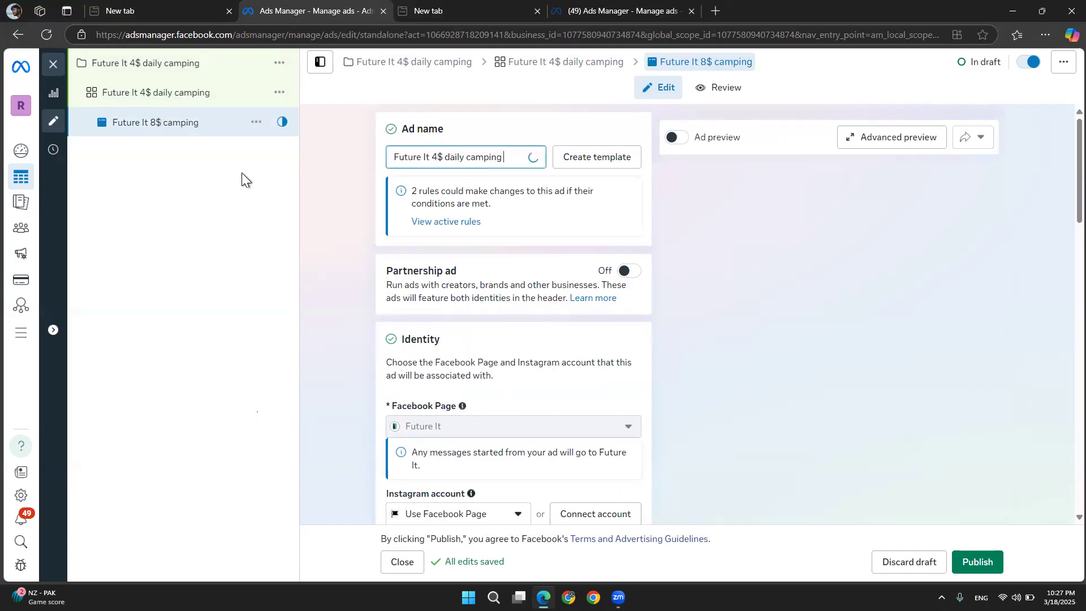
{"action": "left_click", "coordinate": [368, 273]}
Scroll through the ad's identity and ad setup sections to review them
{"action": "scroll", "coordinate": [368, 272], "scroll_direction": "down", "scroll_amount": 7}
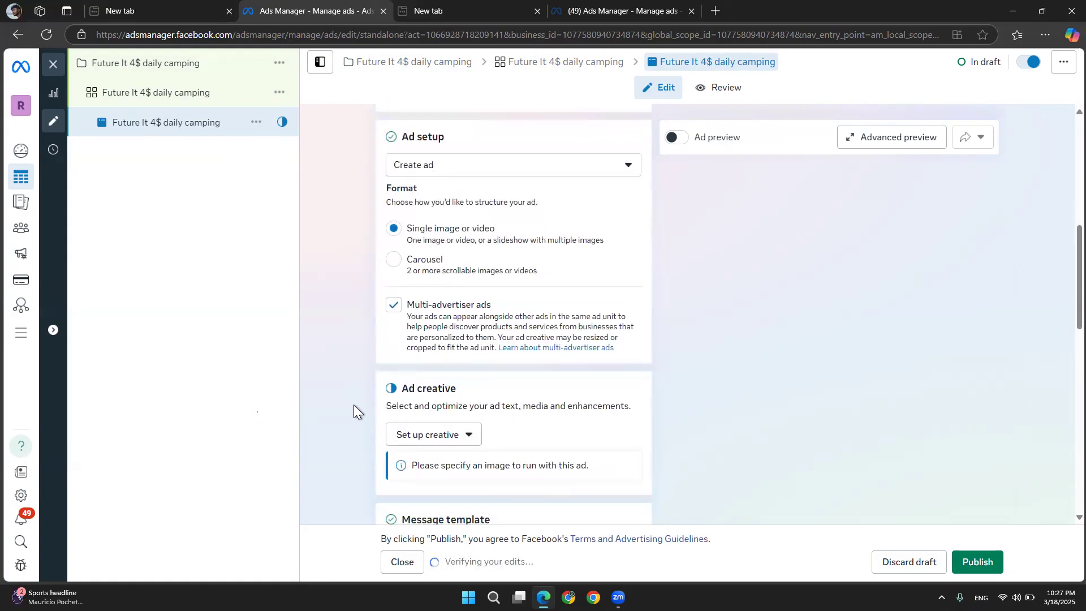
{"action": "scroll", "coordinate": [354, 416], "scroll_direction": "up", "scroll_amount": 5}
{"action": "scroll", "coordinate": [354, 416], "scroll_direction": "up", "scroll_amount": 3}
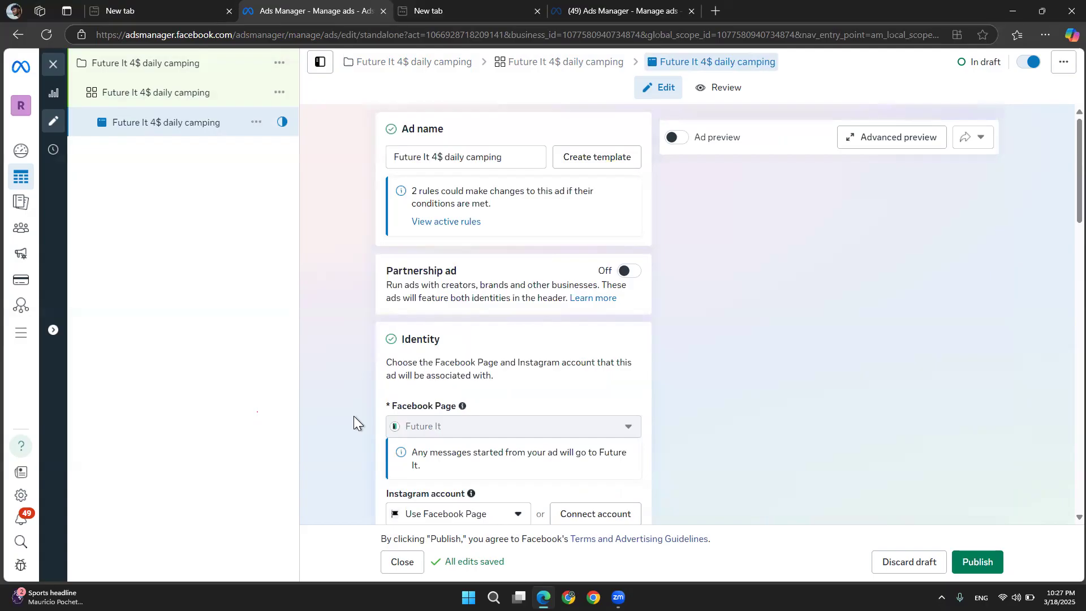
{"action": "scroll", "coordinate": [359, 350], "scroll_direction": "down", "scroll_amount": 2}
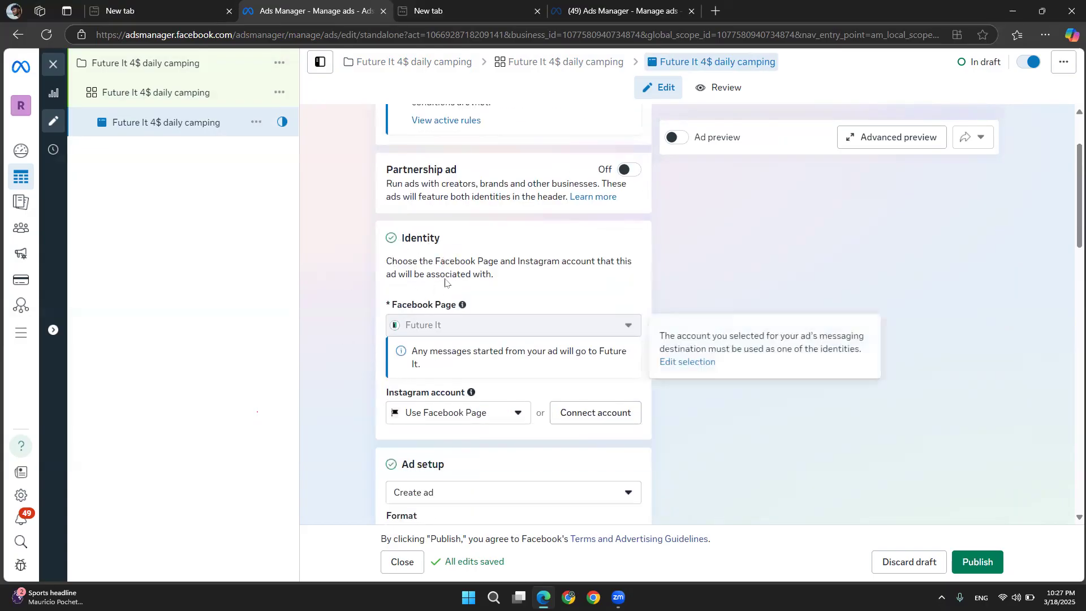
{"action": "scroll", "coordinate": [368, 362], "scroll_direction": "down", "scroll_amount": 1}
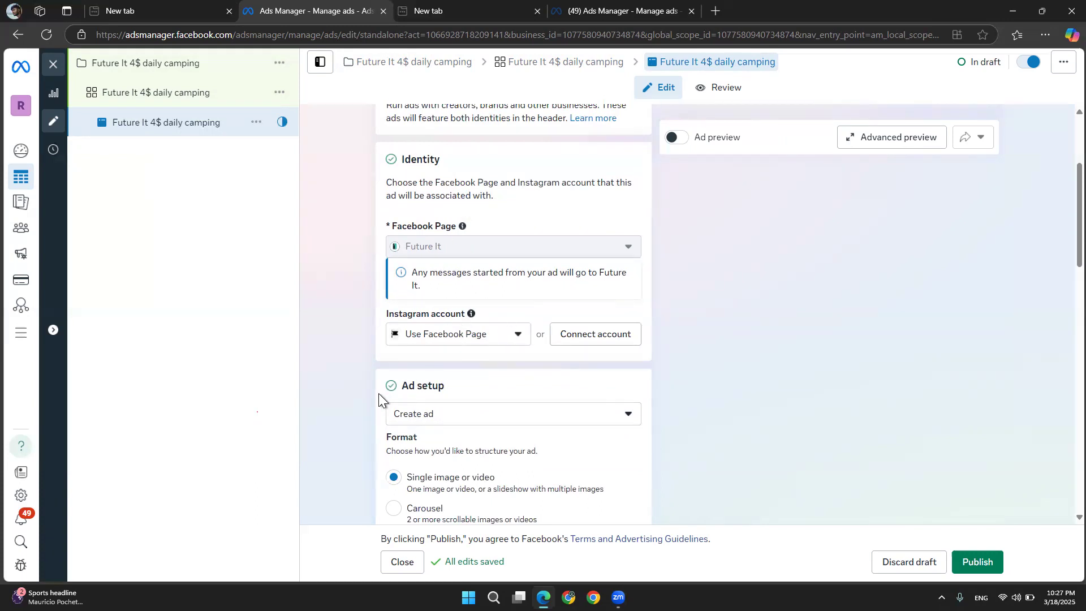
{"action": "scroll", "coordinate": [379, 392], "scroll_direction": "down", "scroll_amount": 1}
{"action": "left_click_drag", "start_coordinate": [457, 290], "coordinate": [358, 300]}
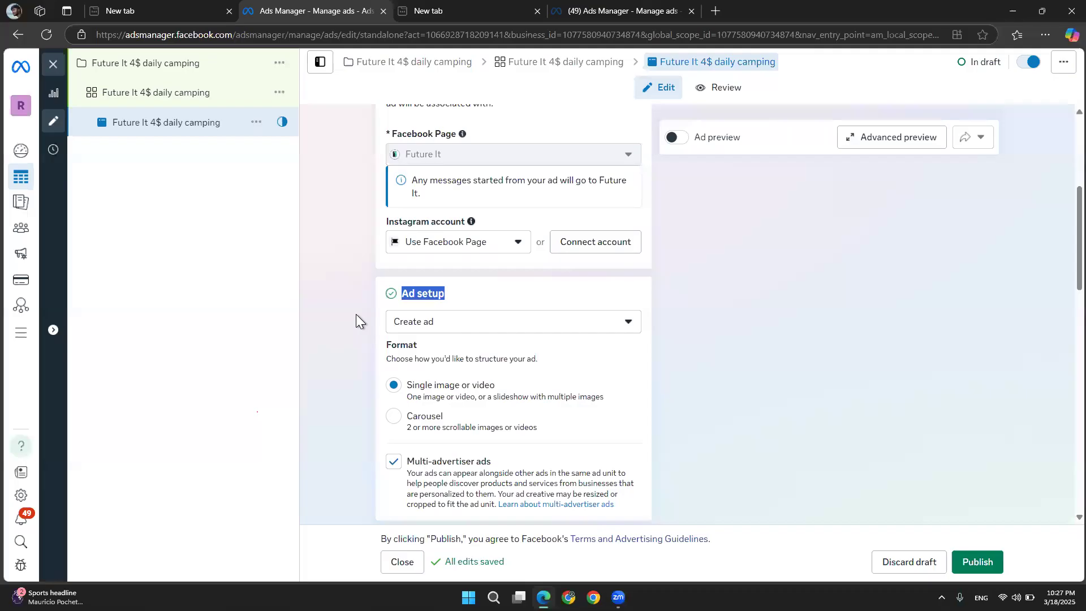
Change the ad setup option to Use existing post
{"action": "left_click", "coordinate": [625, 332]}
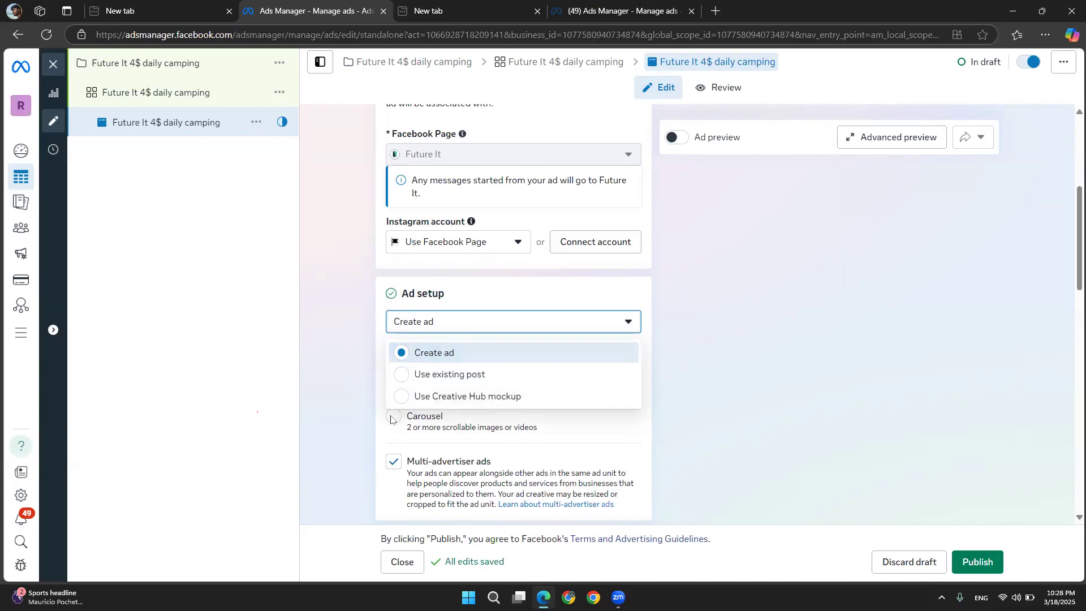
{"action": "left_click", "coordinate": [347, 416]}
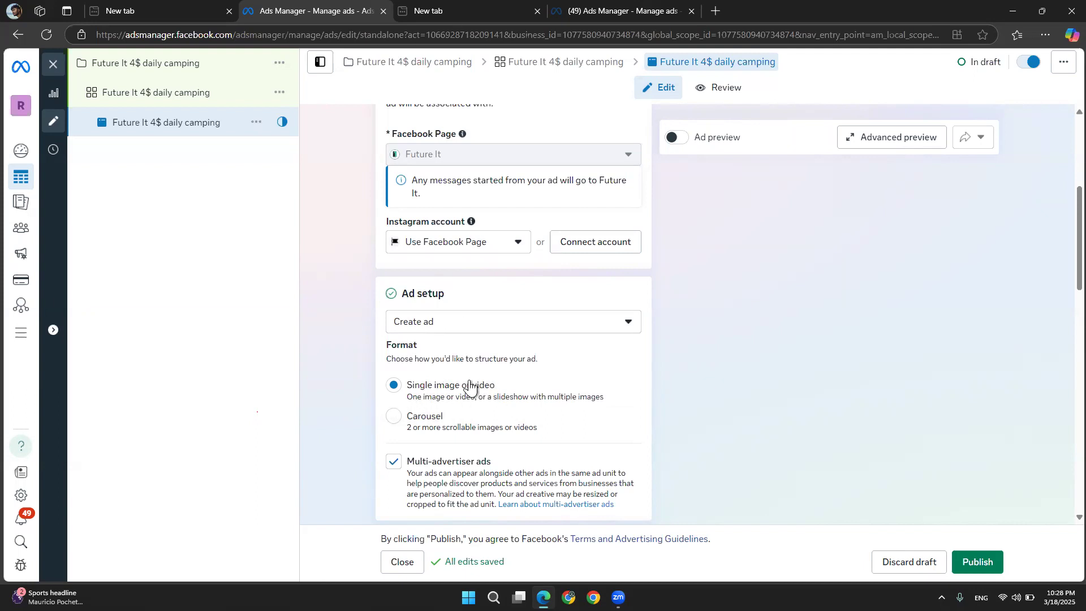
{"action": "left_click_drag", "start_coordinate": [503, 386], "coordinate": [393, 386]}
{"action": "left_click", "coordinate": [346, 422]}
{"action": "left_click_drag", "start_coordinate": [503, 385], "coordinate": [396, 391]}
{"action": "left_click", "coordinate": [351, 446]}
{"action": "left_click", "coordinate": [450, 327]}
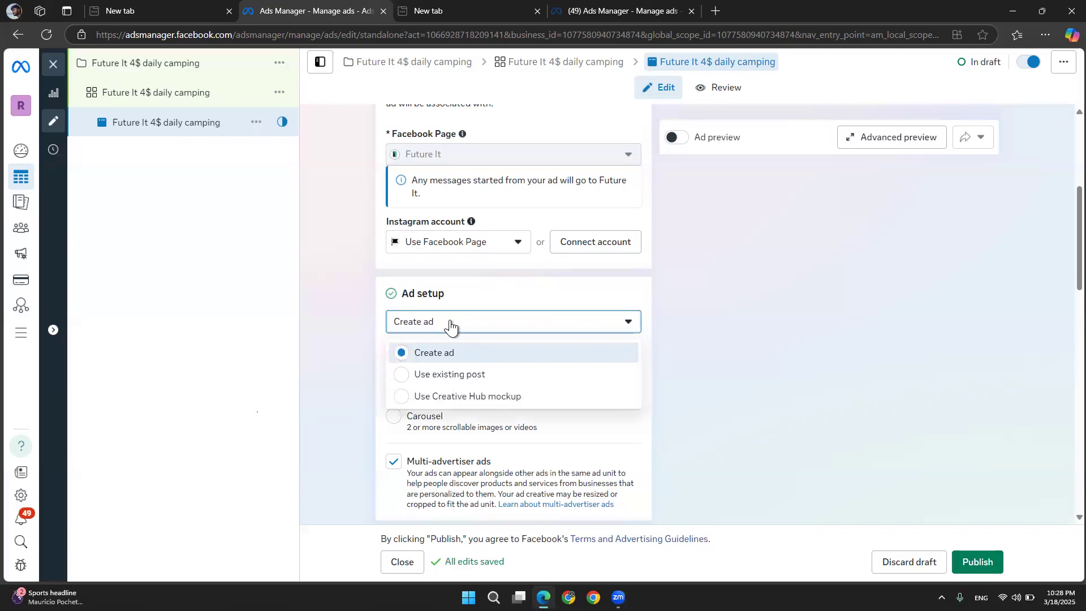
{"action": "left_click", "coordinate": [419, 375]}
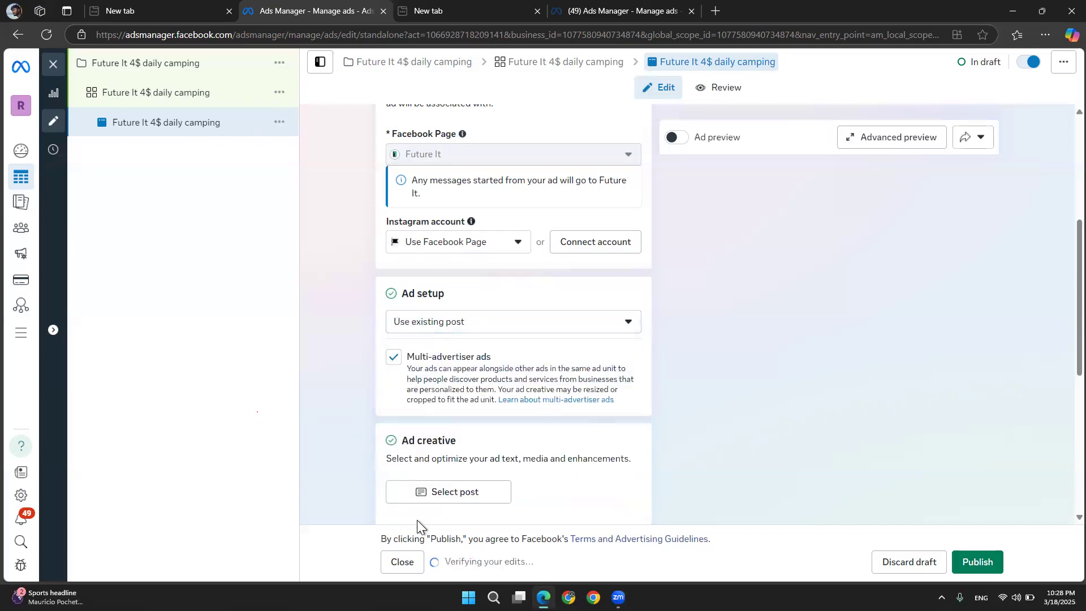
Select the Mar 5, 2025 YouTube Shorts Course discount reel as the existing post for the ad creative
{"action": "left_click", "coordinate": [427, 488]}
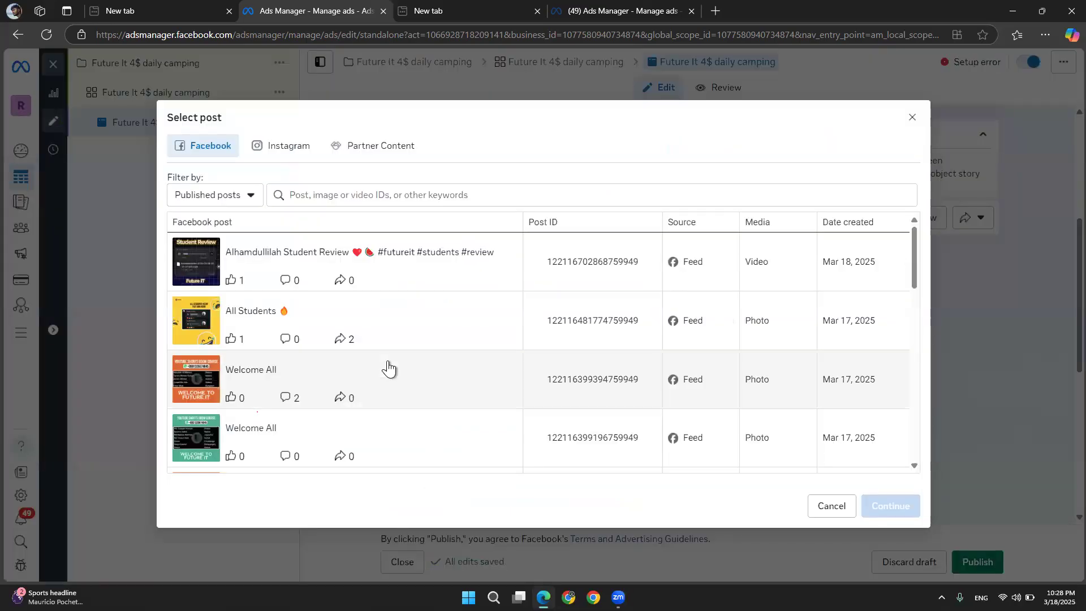
{"action": "scroll", "coordinate": [388, 368], "scroll_direction": "down", "scroll_amount": 2}
{"action": "scroll", "coordinate": [388, 365], "scroll_direction": "down", "scroll_amount": 10}
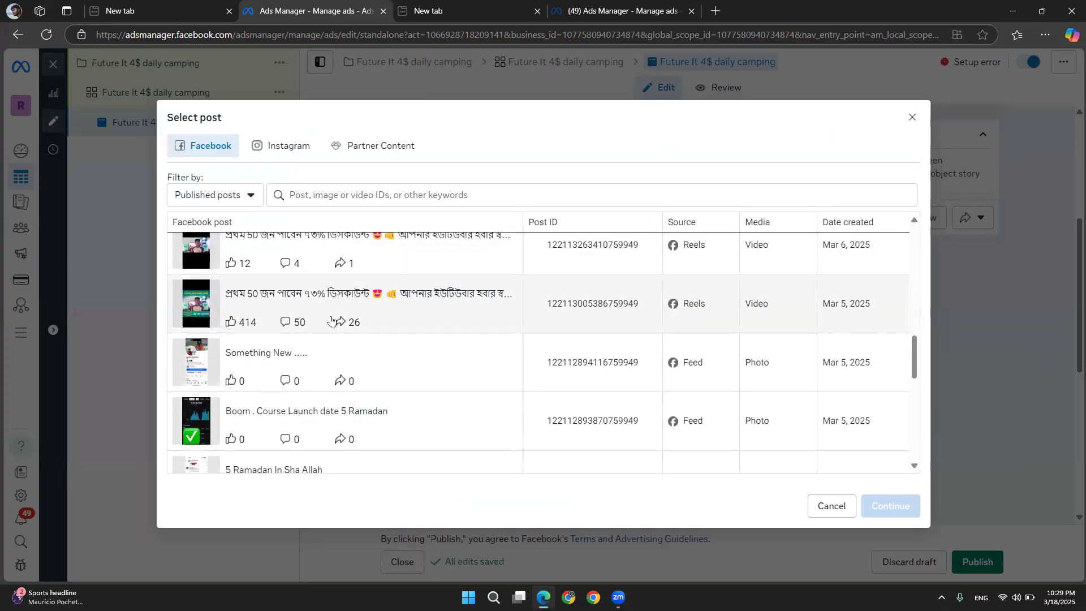
{"action": "left_click", "coordinate": [333, 321]}
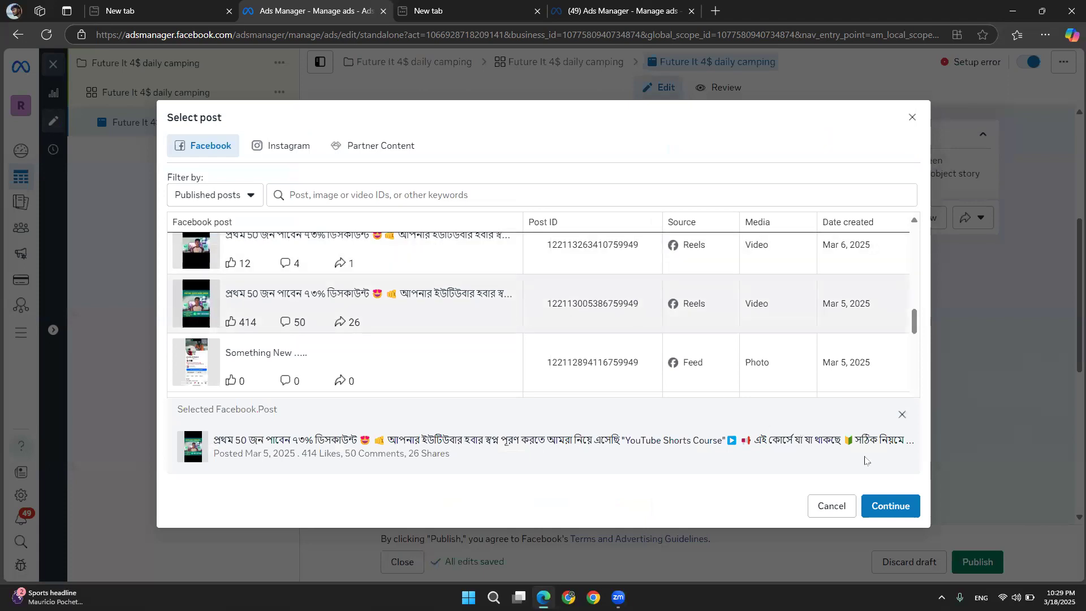
{"action": "left_click", "coordinate": [893, 506]}
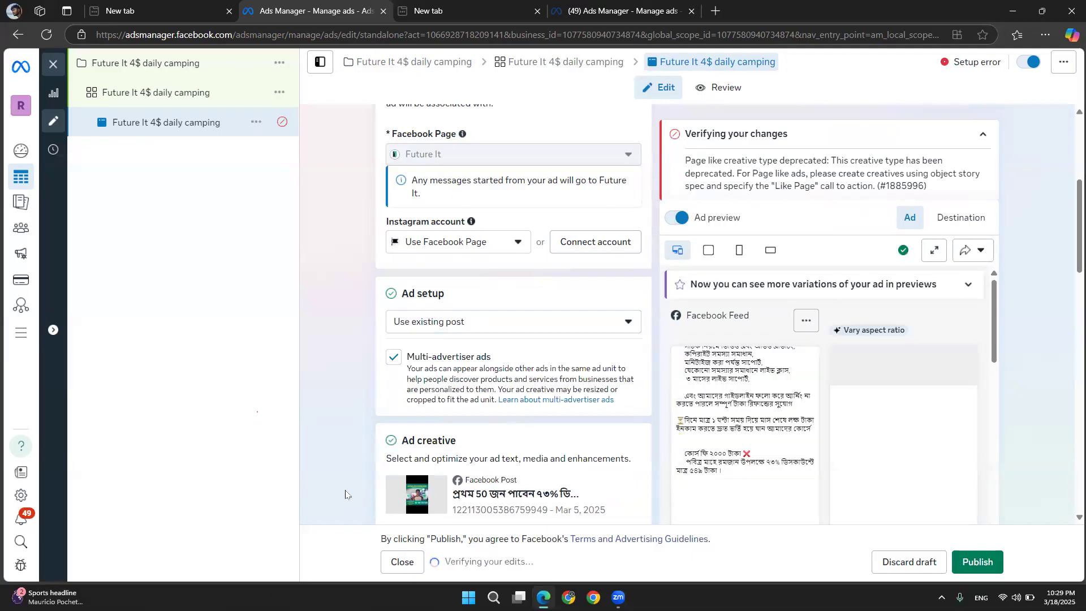
Return to the ad set and set its schedule start time to 10:30 AM
{"action": "scroll", "coordinate": [346, 494], "scroll_direction": "down", "scroll_amount": 1}
{"action": "scroll", "coordinate": [346, 494], "scroll_direction": "down", "scroll_amount": 2}
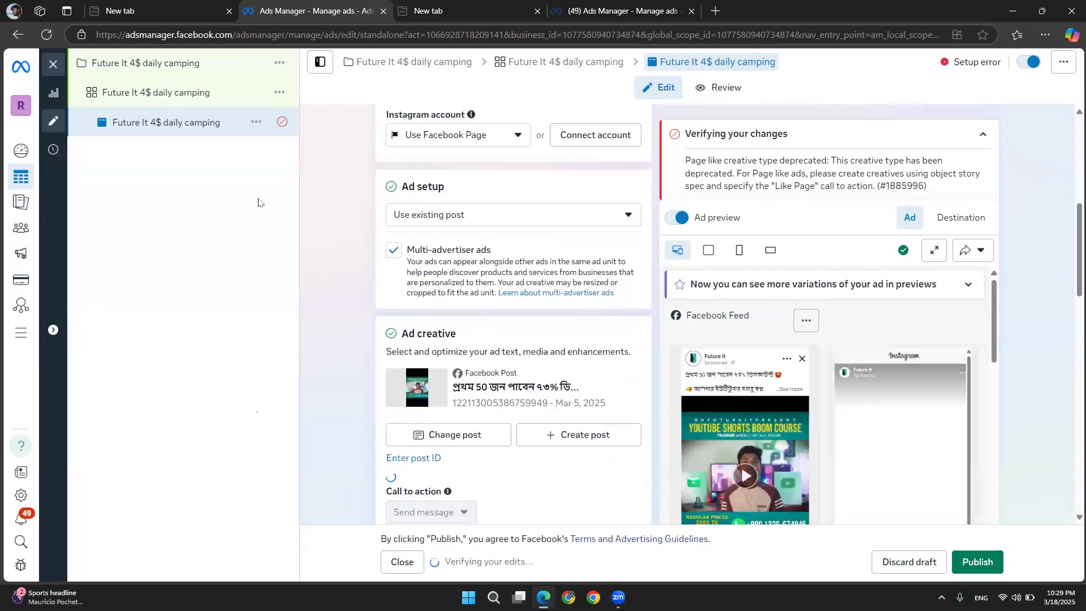
{"action": "left_click", "coordinate": [129, 101]}
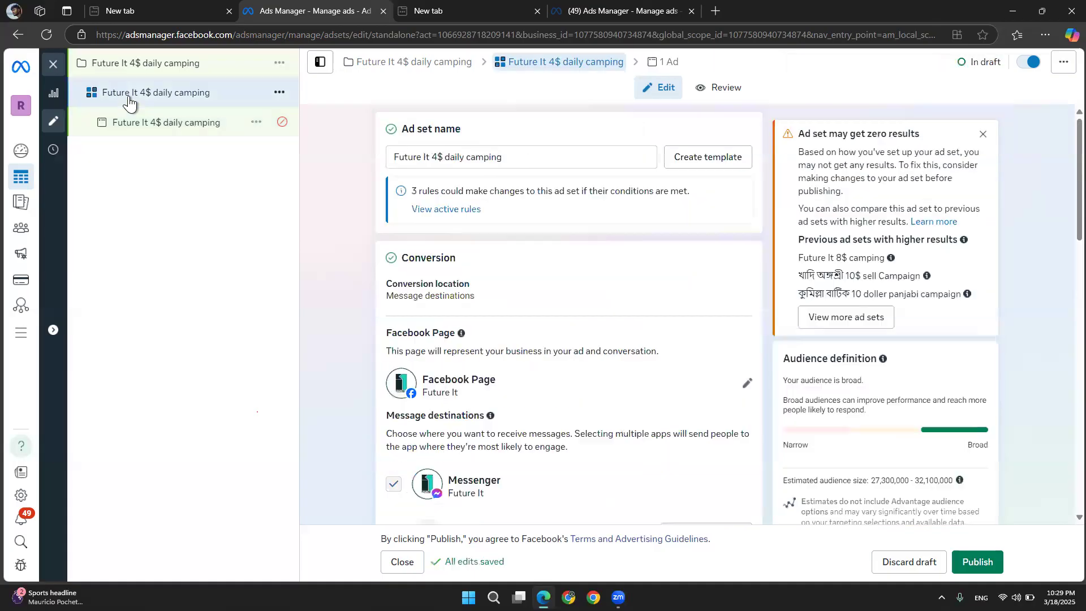
{"action": "scroll", "coordinate": [357, 418], "scroll_direction": "down", "scroll_amount": 6}
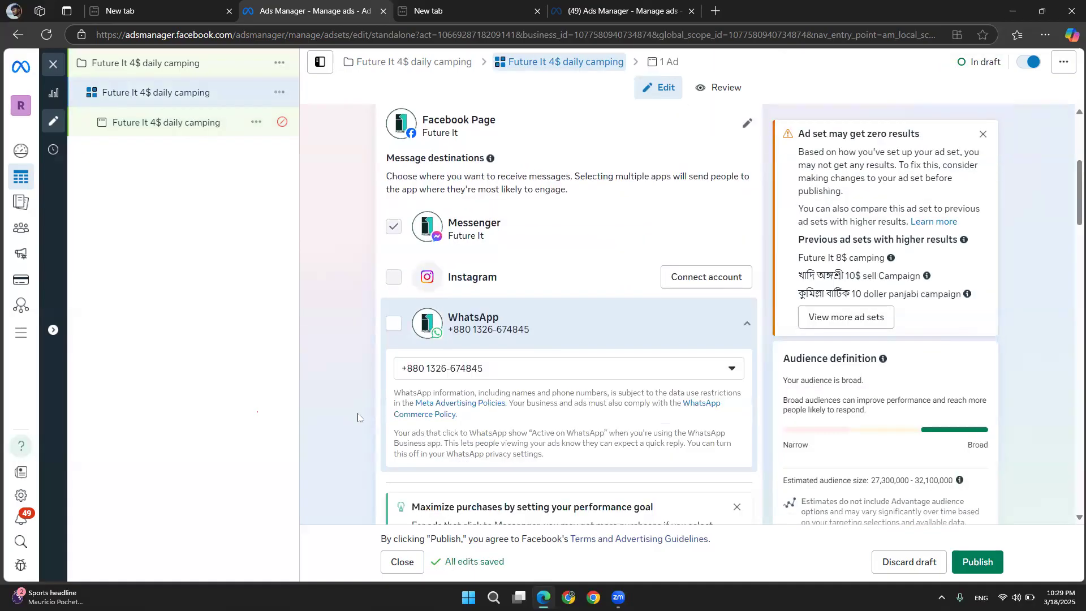
{"action": "scroll", "coordinate": [358, 417], "scroll_direction": "down", "scroll_amount": 5}
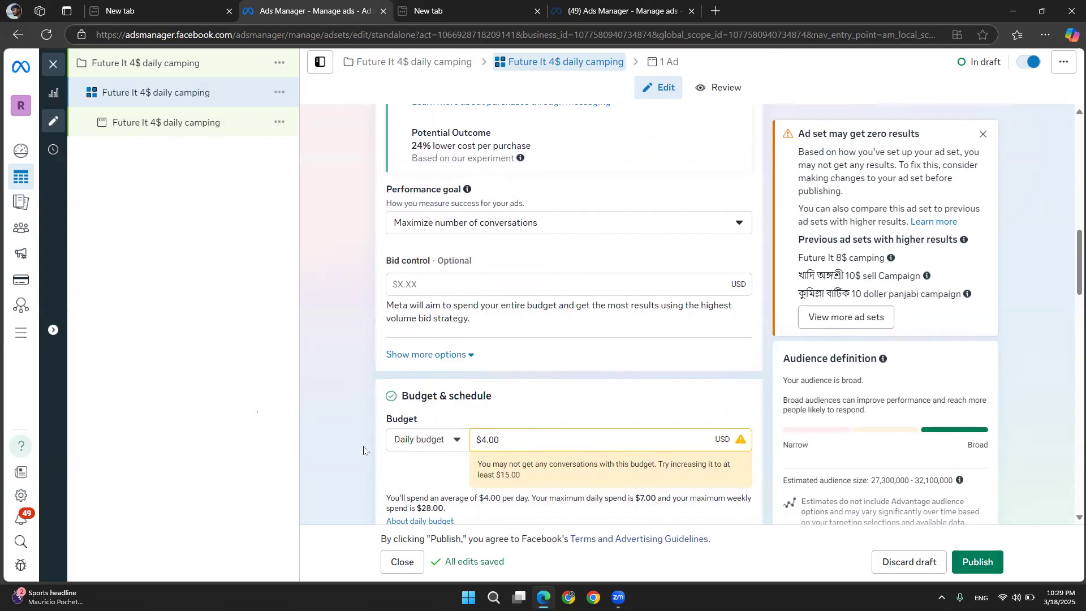
{"action": "scroll", "coordinate": [543, 416], "scroll_direction": "down", "scroll_amount": 3}
{"action": "left_click", "coordinate": [602, 407]}
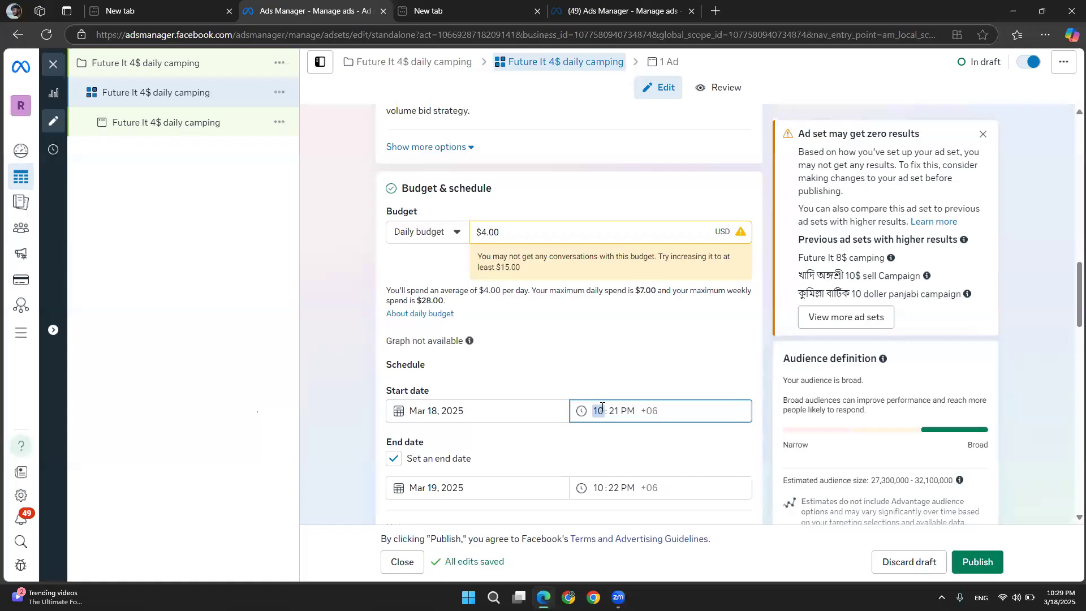
{"action": "type", "text": "1"}
{"action": "type", "text": "0"}
{"action": "left_click", "coordinate": [615, 413]}
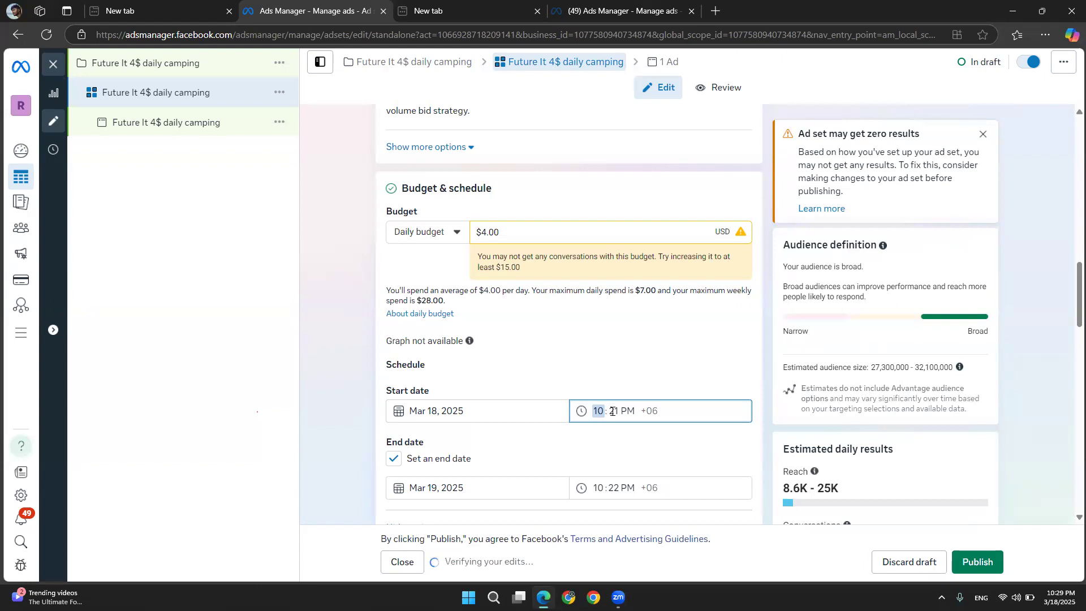
{"action": "type", "text": "30"}
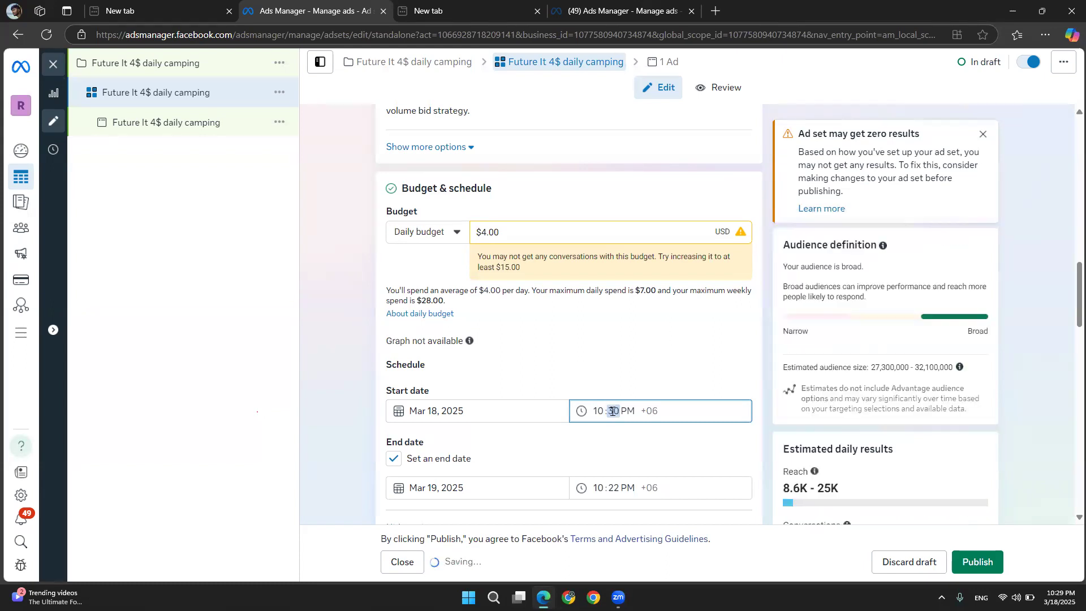
{"action": "left_click", "coordinate": [629, 411]}
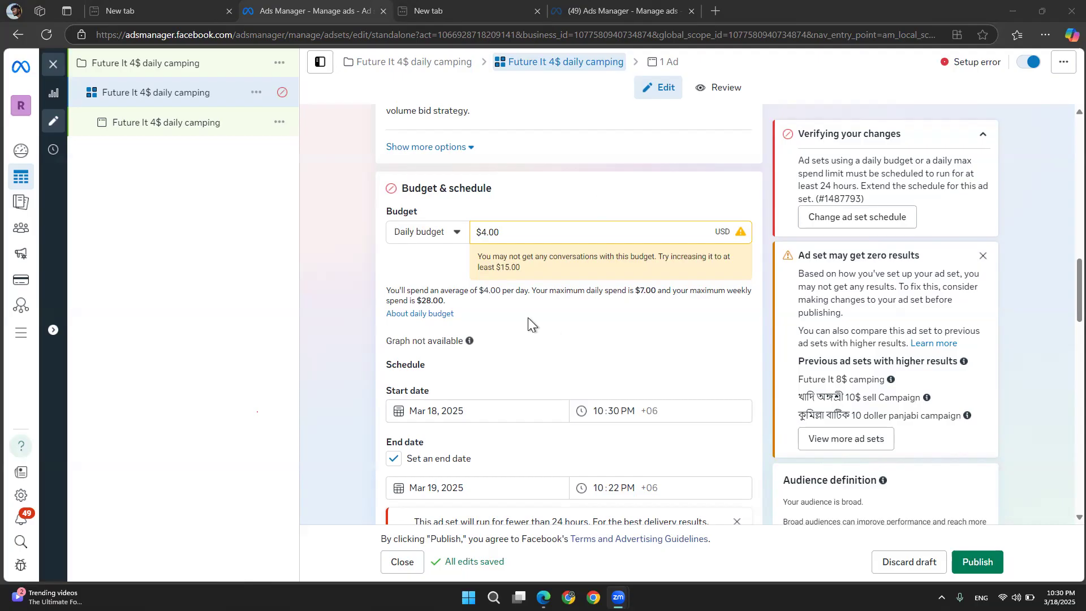
{"action": "left_click", "coordinate": [632, 413]}
{"action": "key", "text": "a"}
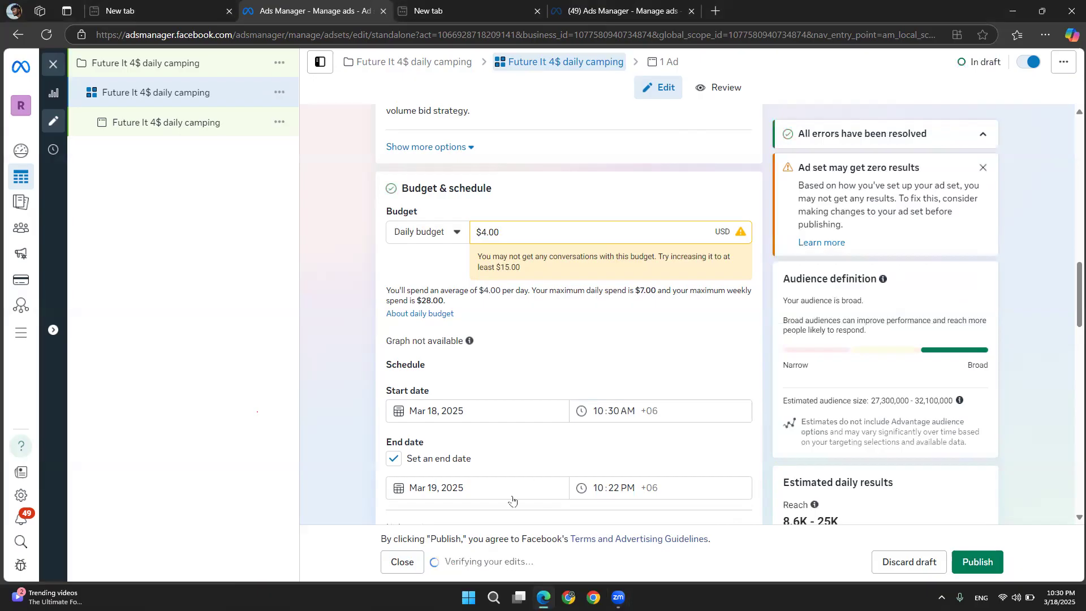
Set the ad set's start date to Mar 19, 2025 and turn off the end date
{"action": "left_click", "coordinate": [418, 411]}
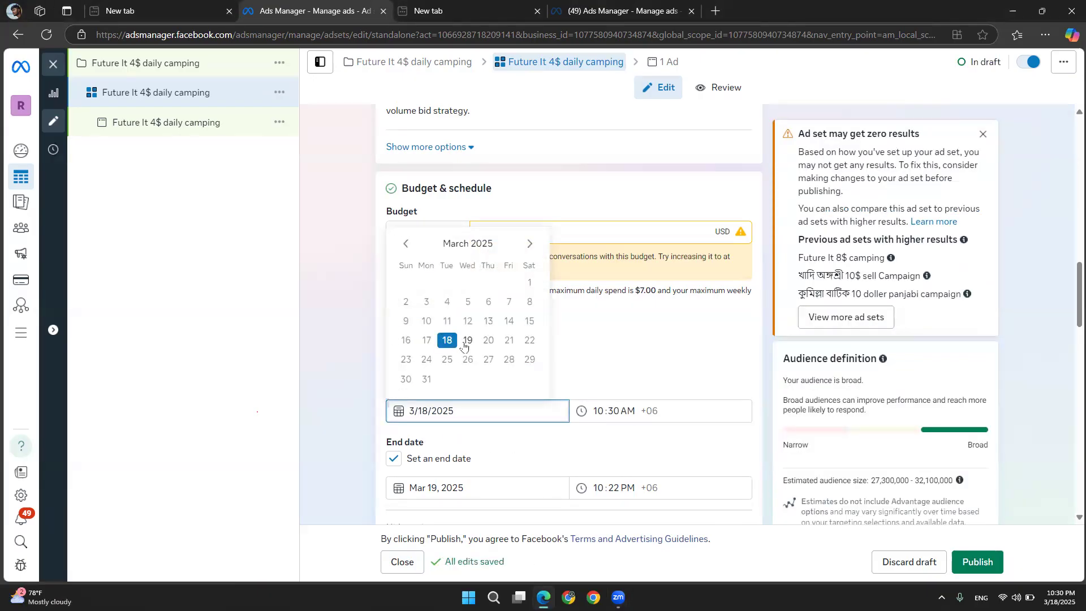
{"action": "left_click", "coordinate": [467, 341]}
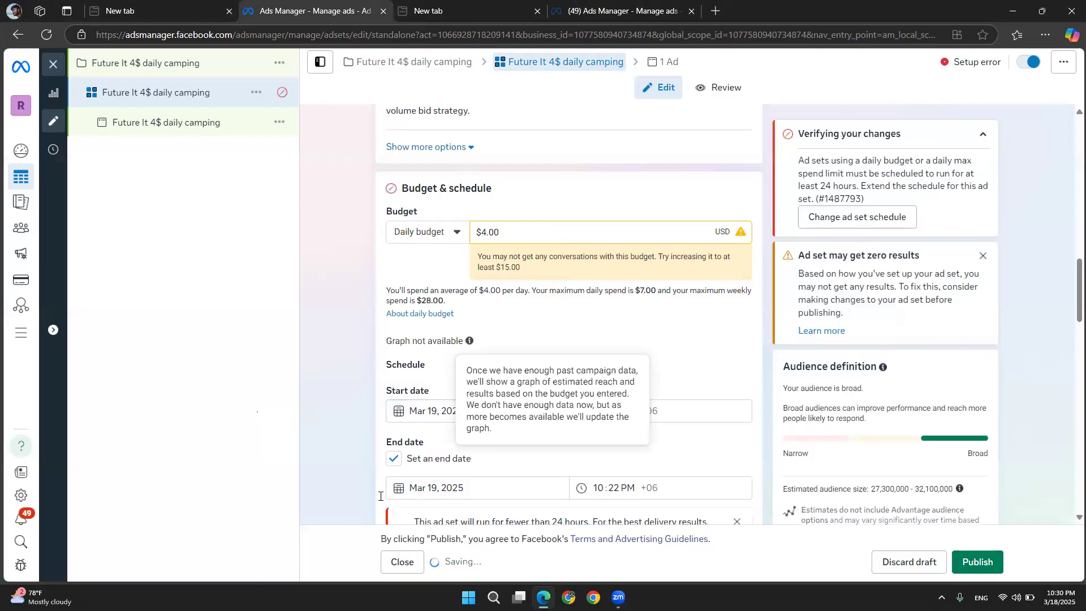
{"action": "left_click", "coordinate": [394, 459]}
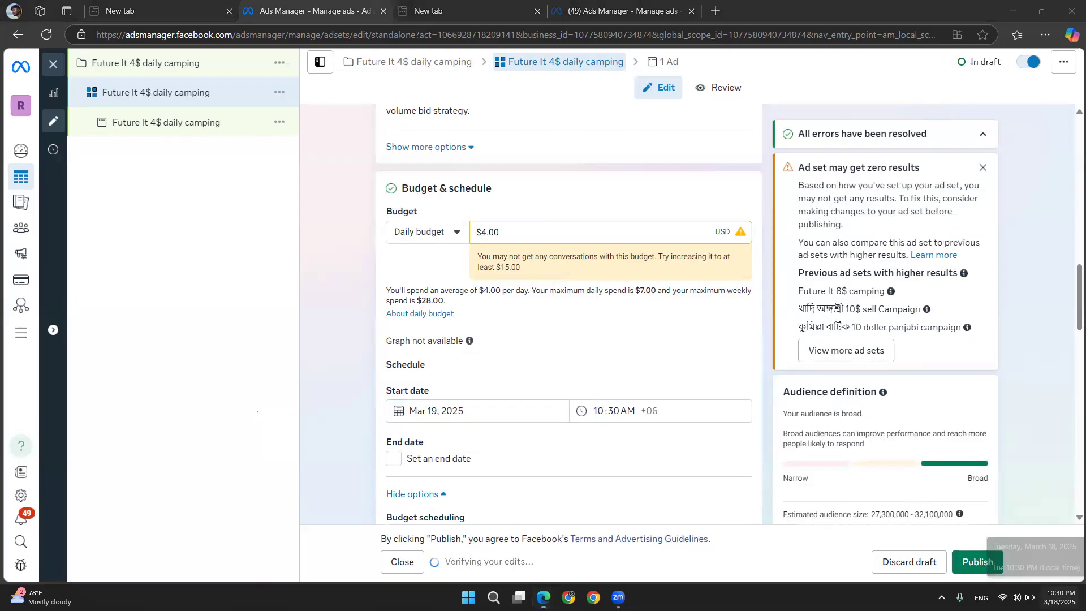
{"action": "left_click", "coordinate": [1060, 598]}
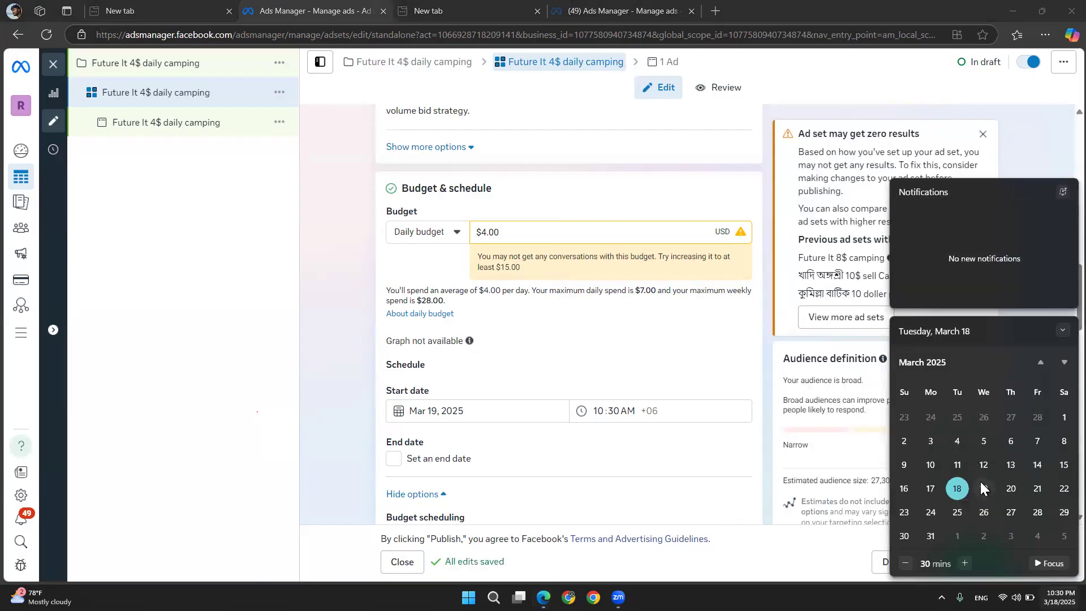
{"action": "left_click", "coordinate": [602, 424]}
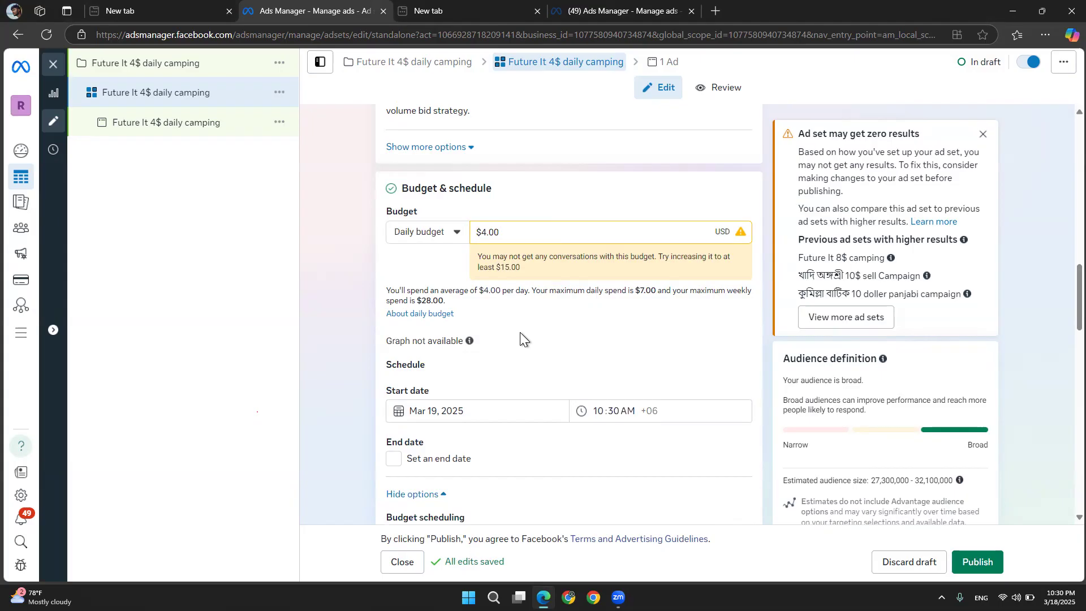
Edit the Advantage+ audience age range, setting the maximum age to 35
{"action": "scroll", "coordinate": [520, 334], "scroll_direction": "down", "scroll_amount": 2}
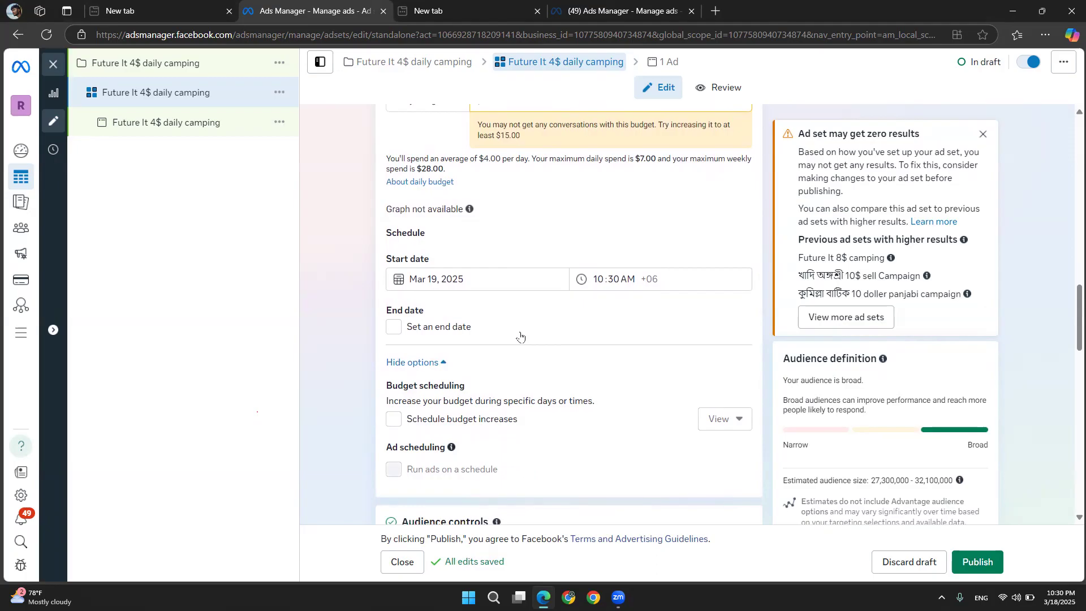
{"action": "scroll", "coordinate": [520, 335], "scroll_direction": "down", "scroll_amount": 5}
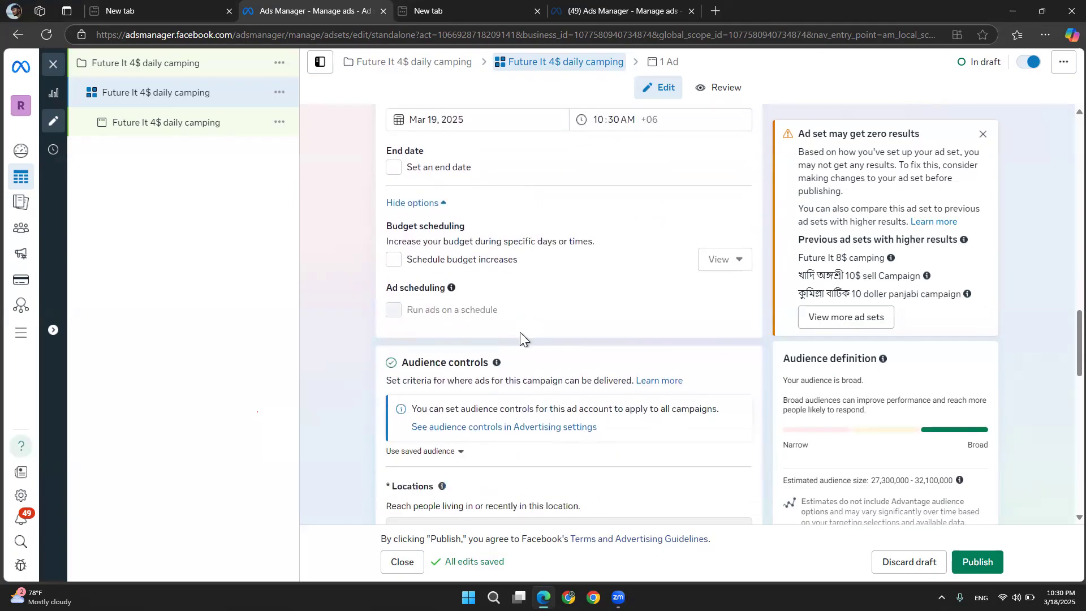
{"action": "scroll", "coordinate": [521, 332], "scroll_direction": "down", "scroll_amount": 3}
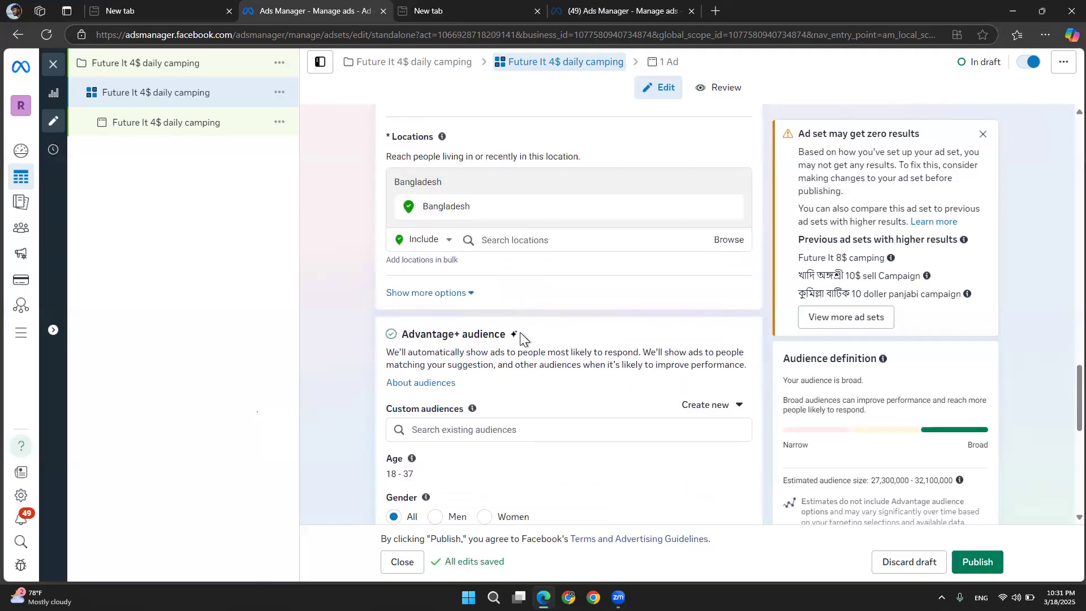
{"action": "scroll", "coordinate": [520, 331], "scroll_direction": "down", "scroll_amount": 1}
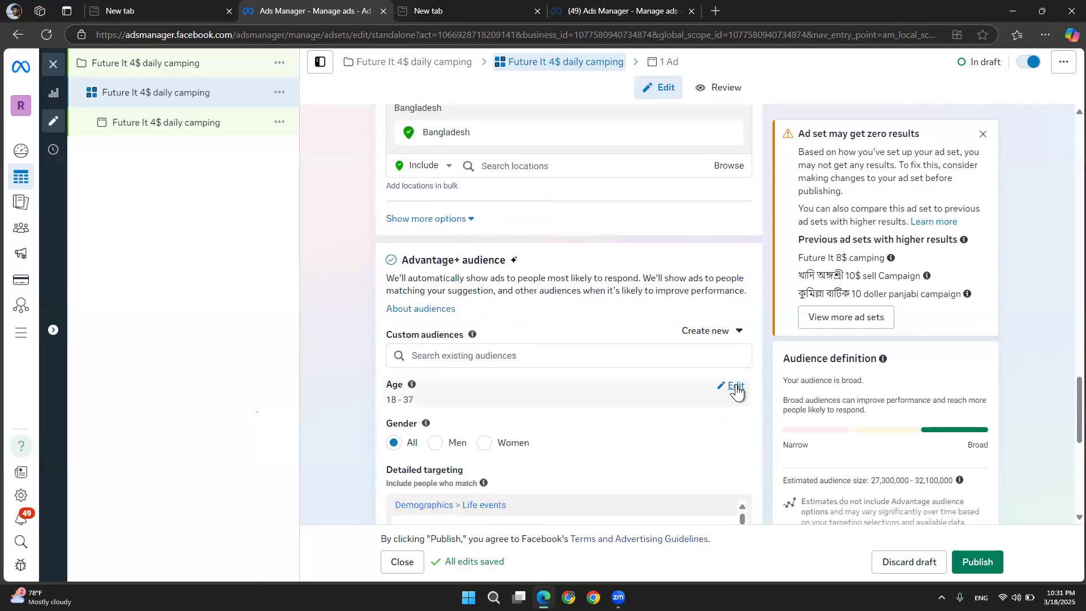
{"action": "left_click", "coordinate": [736, 387]}
{"action": "left_click", "coordinate": [485, 404]}
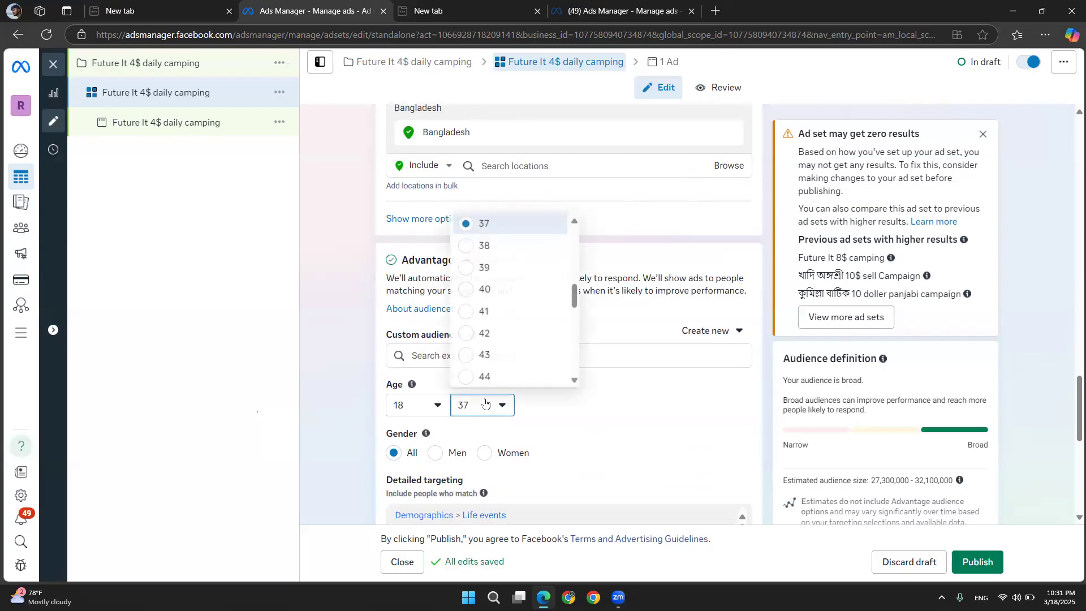
{"action": "scroll", "coordinate": [482, 286], "scroll_direction": "up", "scroll_amount": 1}
{"action": "scroll", "coordinate": [480, 280], "scroll_direction": "up", "scroll_amount": 1}
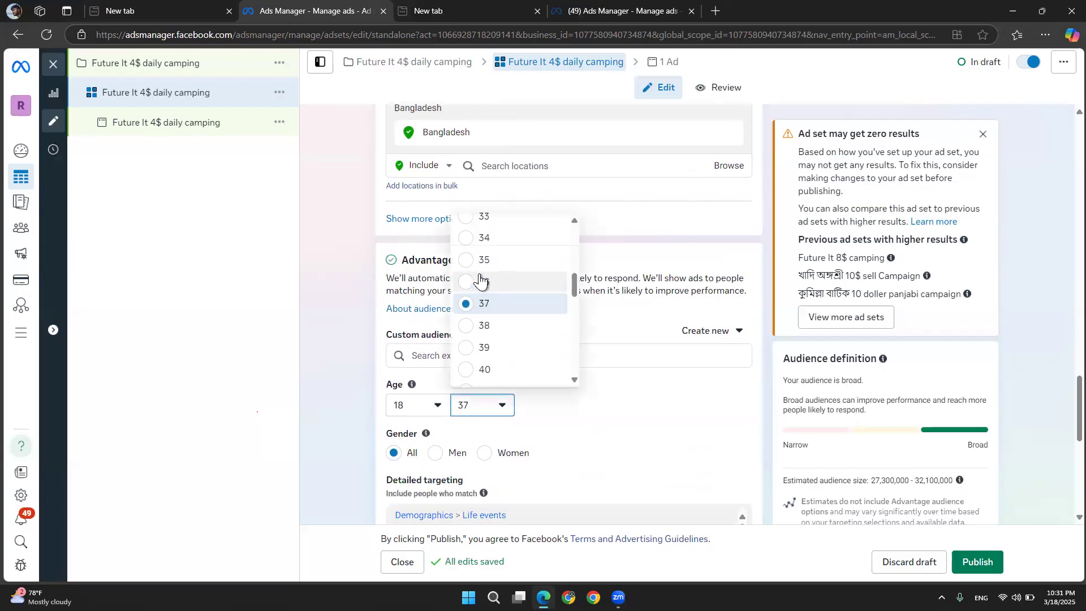
{"action": "left_click", "coordinate": [477, 261]}
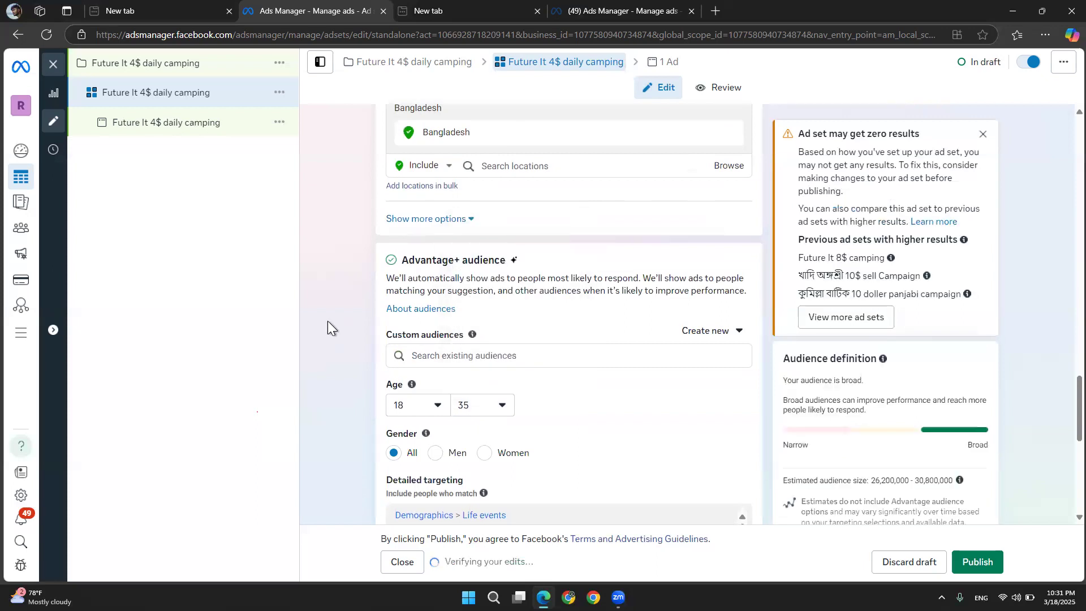
Open the ad and review its creative, primary text, call to action and message template sections
{"action": "scroll", "coordinate": [327, 321], "scroll_direction": "up", "scroll_amount": 4}
{"action": "scroll", "coordinate": [328, 321], "scroll_direction": "up", "scroll_amount": 5}
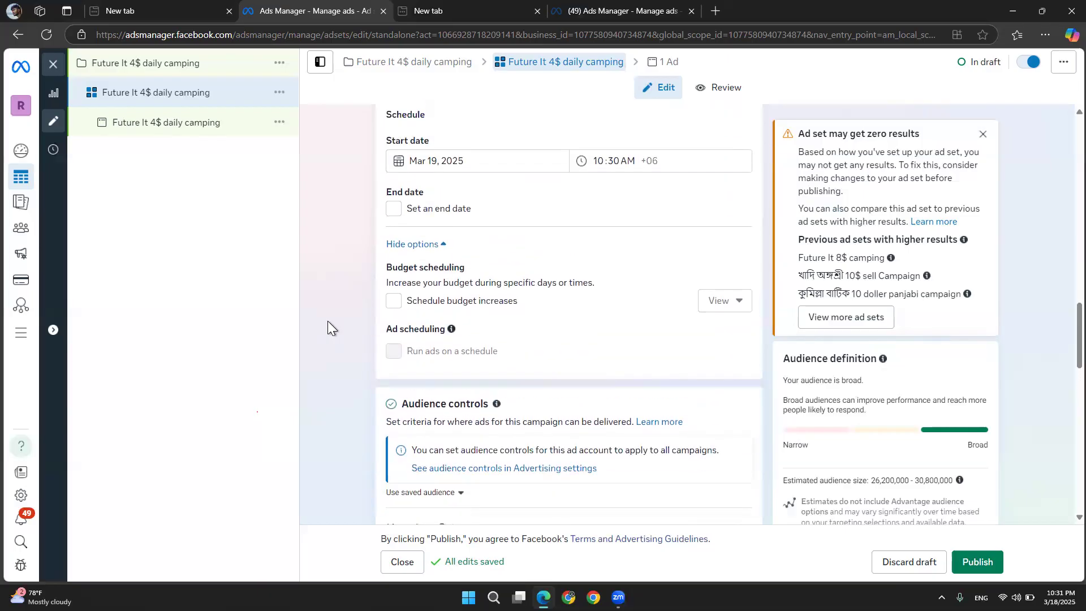
{"action": "left_click", "coordinate": [148, 130]}
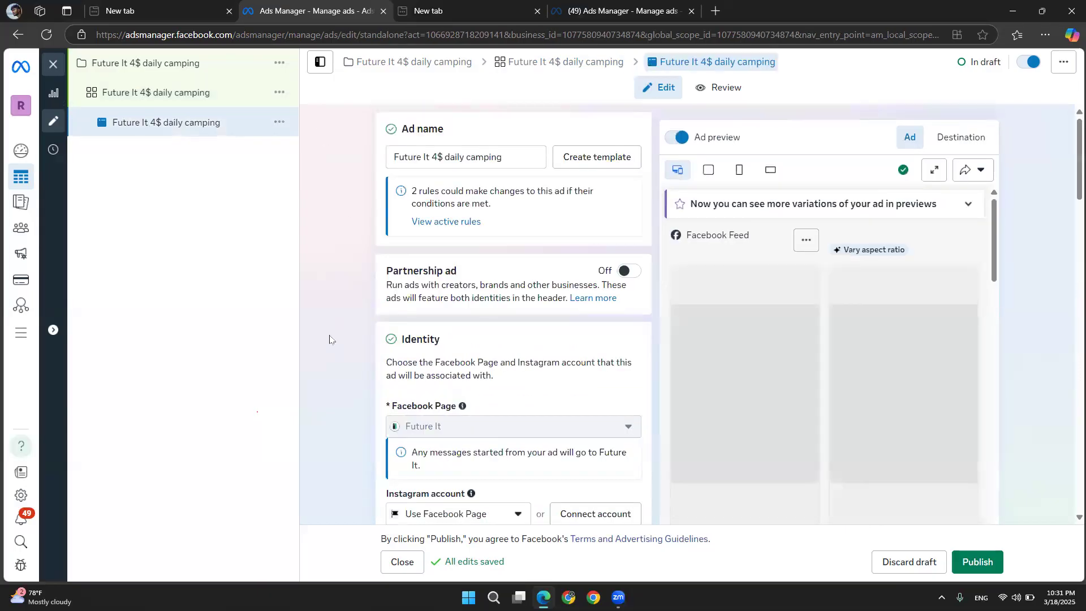
{"action": "scroll", "coordinate": [330, 340], "scroll_direction": "down", "scroll_amount": 4}
{"action": "scroll", "coordinate": [329, 340], "scroll_direction": "down", "scroll_amount": 7}
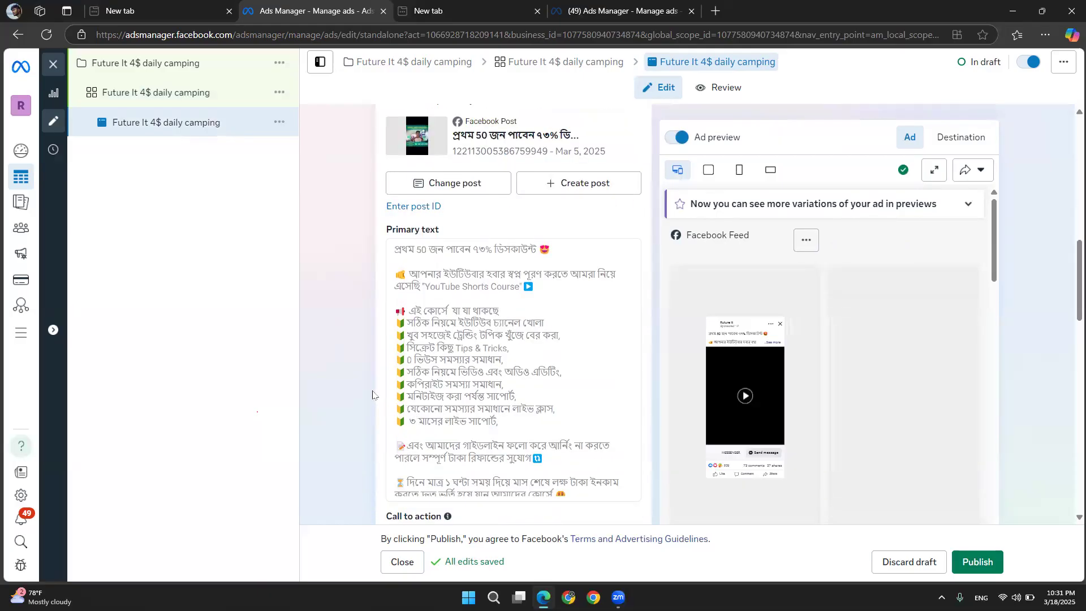
{"action": "scroll", "coordinate": [373, 393], "scroll_direction": "down", "scroll_amount": 2}
{"action": "scroll", "coordinate": [373, 394], "scroll_direction": "down", "scroll_amount": 3}
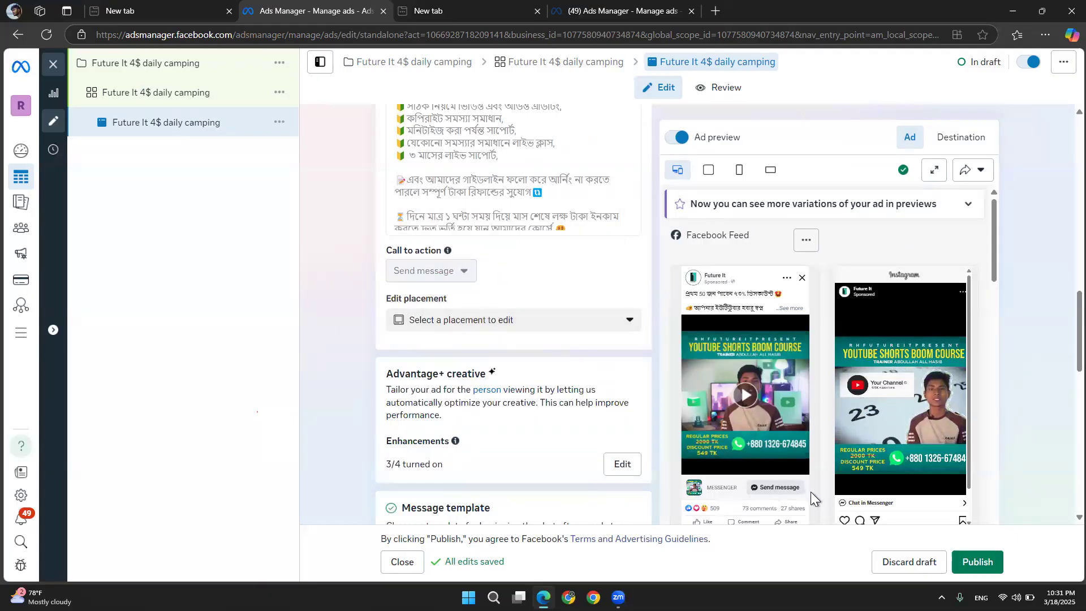
{"action": "scroll", "coordinate": [328, 474], "scroll_direction": "down", "scroll_amount": 3}
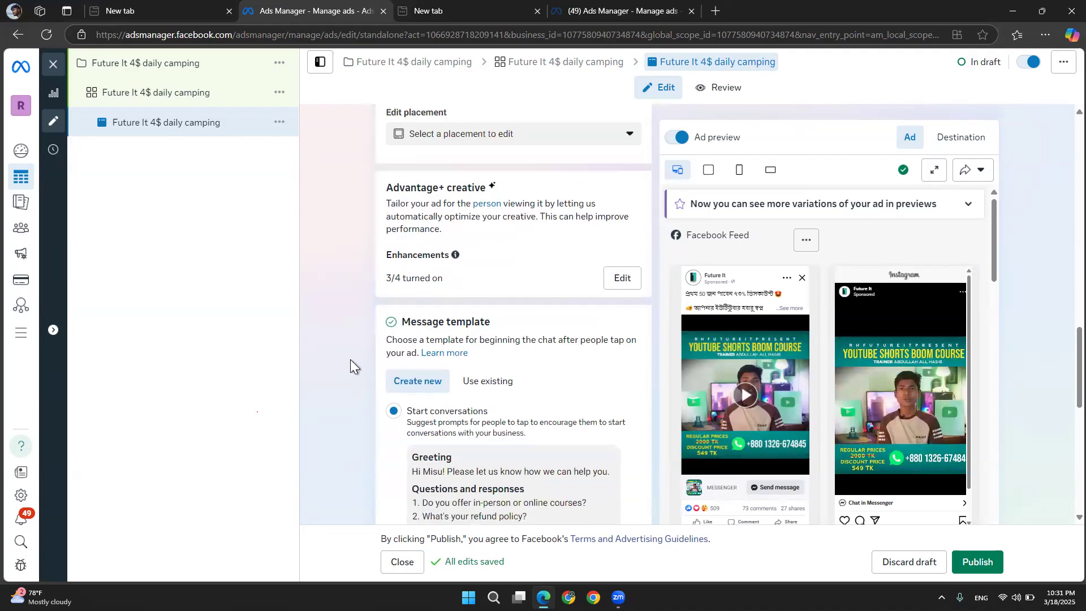
{"action": "scroll", "coordinate": [361, 407], "scroll_direction": "down", "scroll_amount": 3}
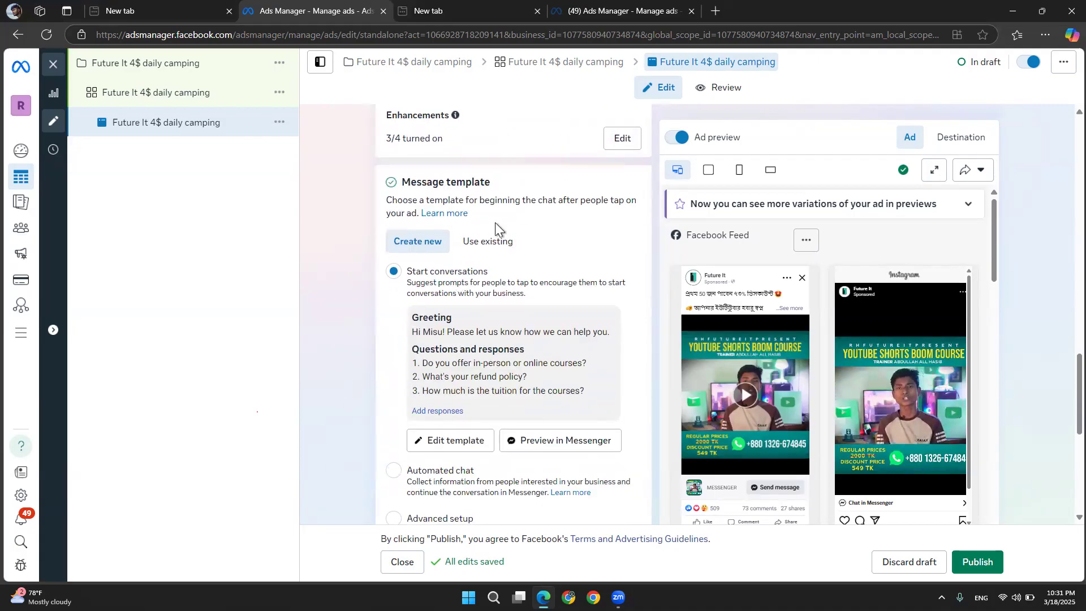
{"action": "left_click", "coordinate": [478, 249]}
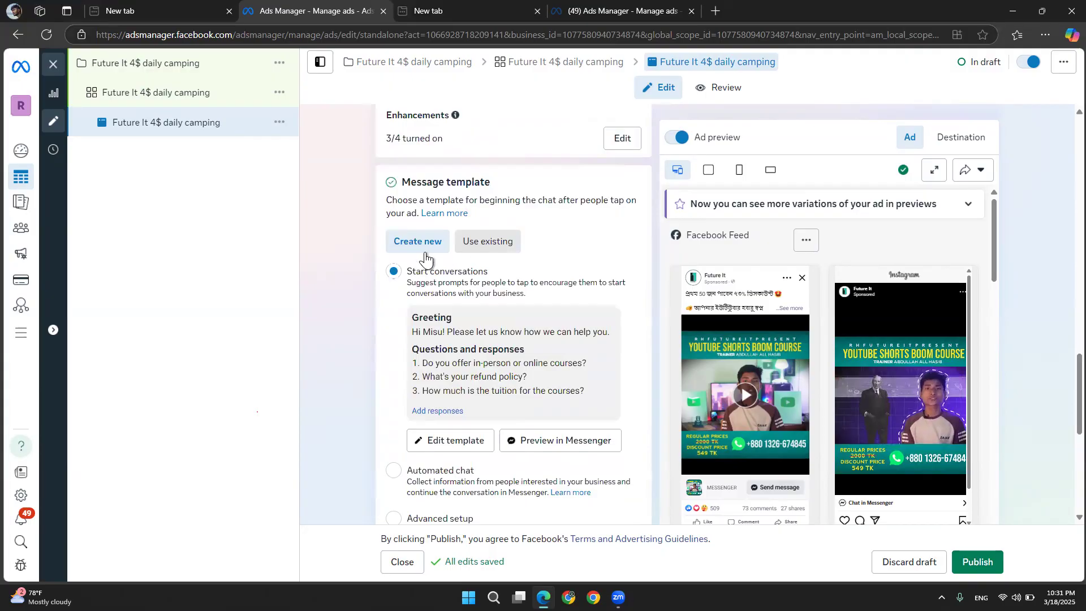
{"action": "left_click", "coordinate": [435, 247]}
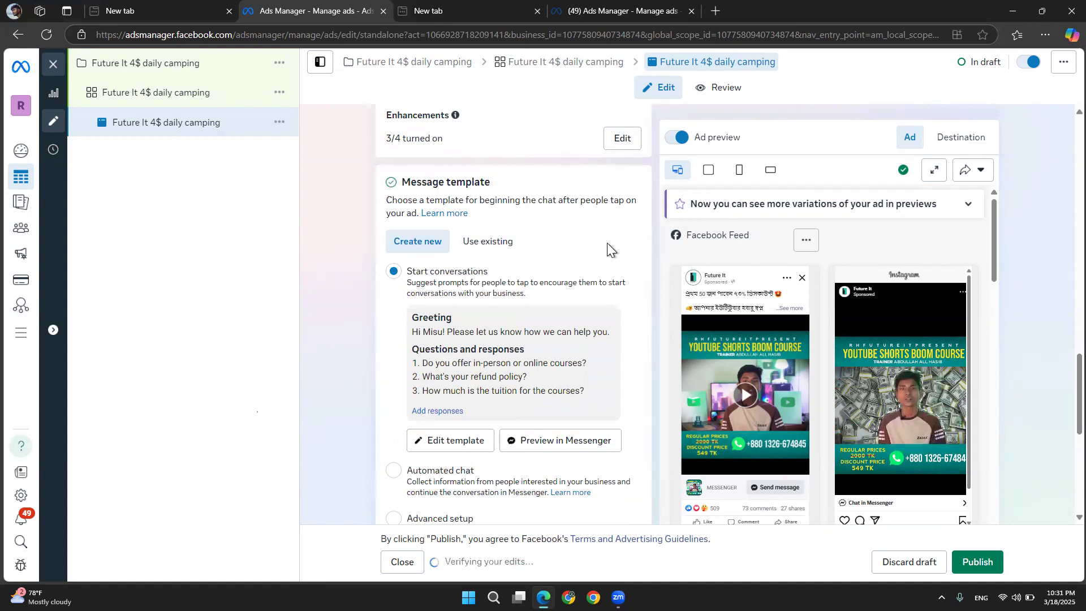
{"action": "scroll", "coordinate": [409, 334], "scroll_direction": "down", "scroll_amount": 1}
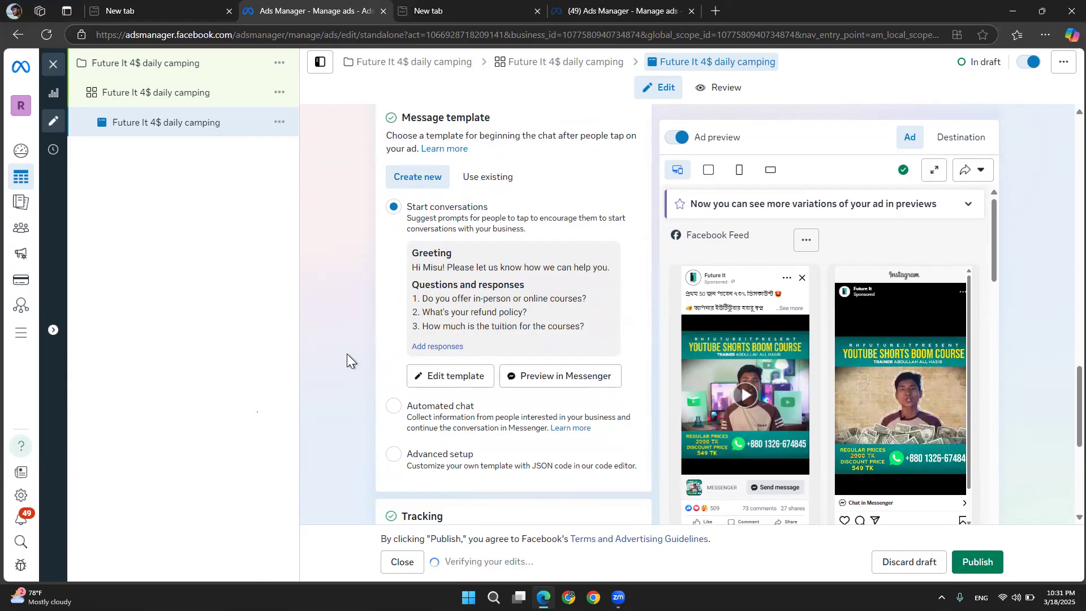
{"action": "scroll", "coordinate": [347, 354], "scroll_direction": "down", "scroll_amount": 1}
{"action": "scroll", "coordinate": [347, 354], "scroll_direction": "up", "scroll_amount": 1}
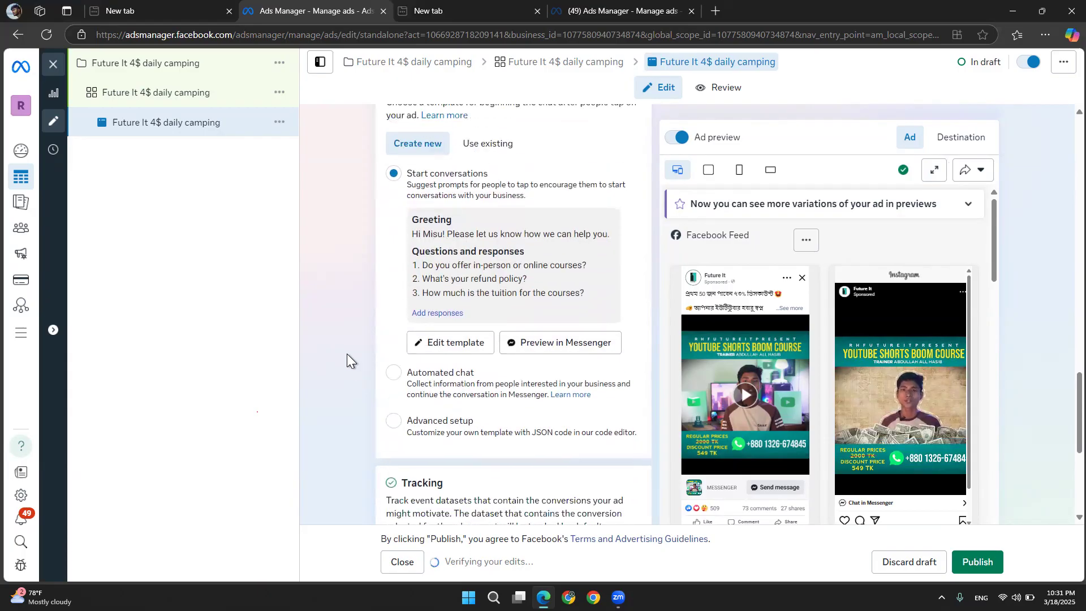
{"action": "left_click", "coordinate": [434, 349]}
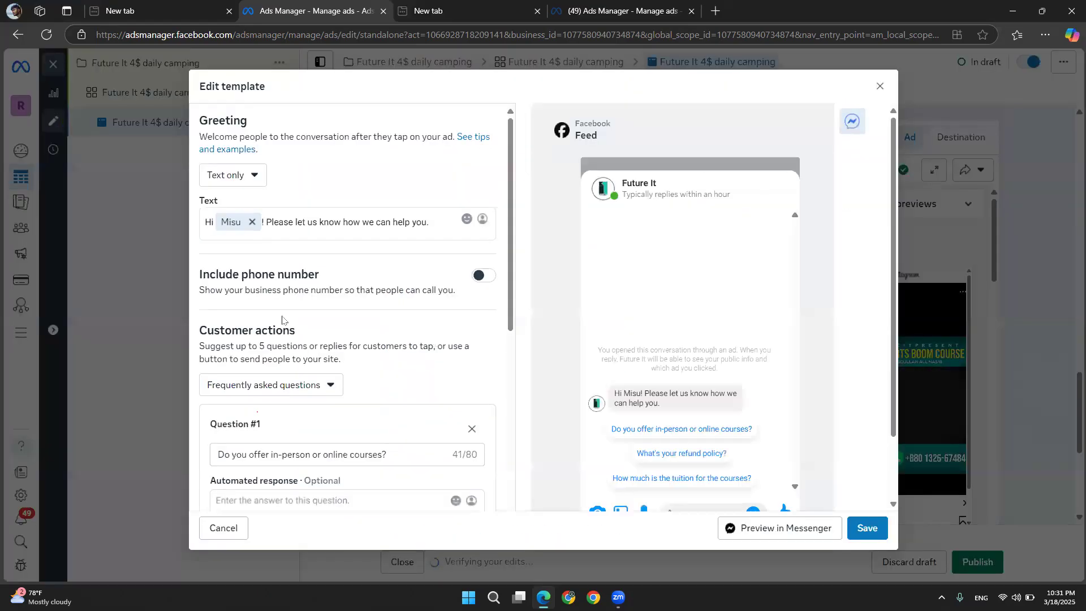
{"action": "scroll", "coordinate": [257, 389], "scroll_direction": "down", "scroll_amount": 1}
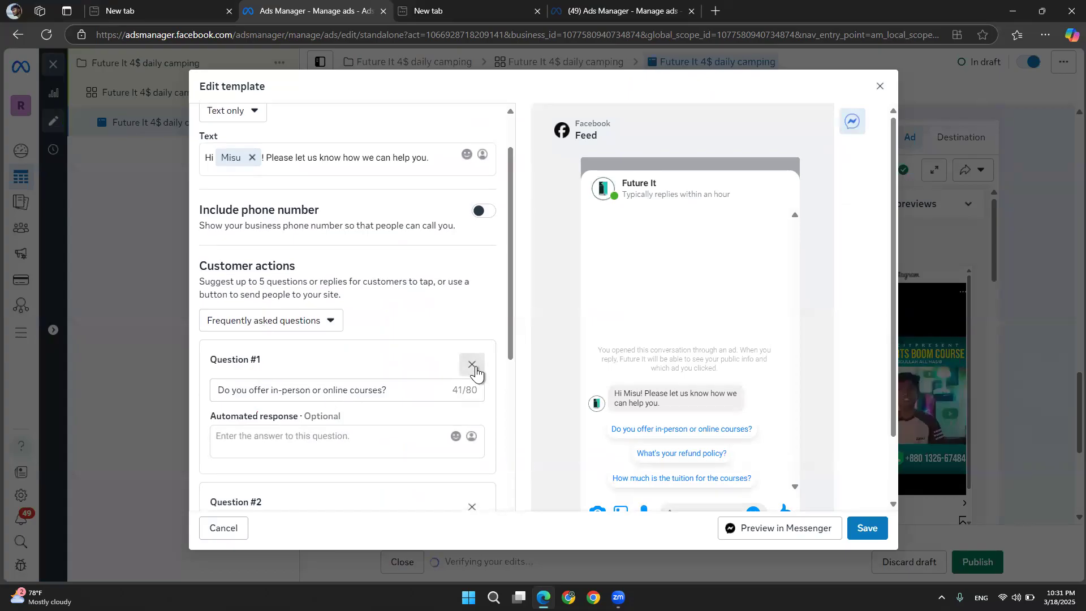
{"action": "left_click", "coordinate": [474, 367]}
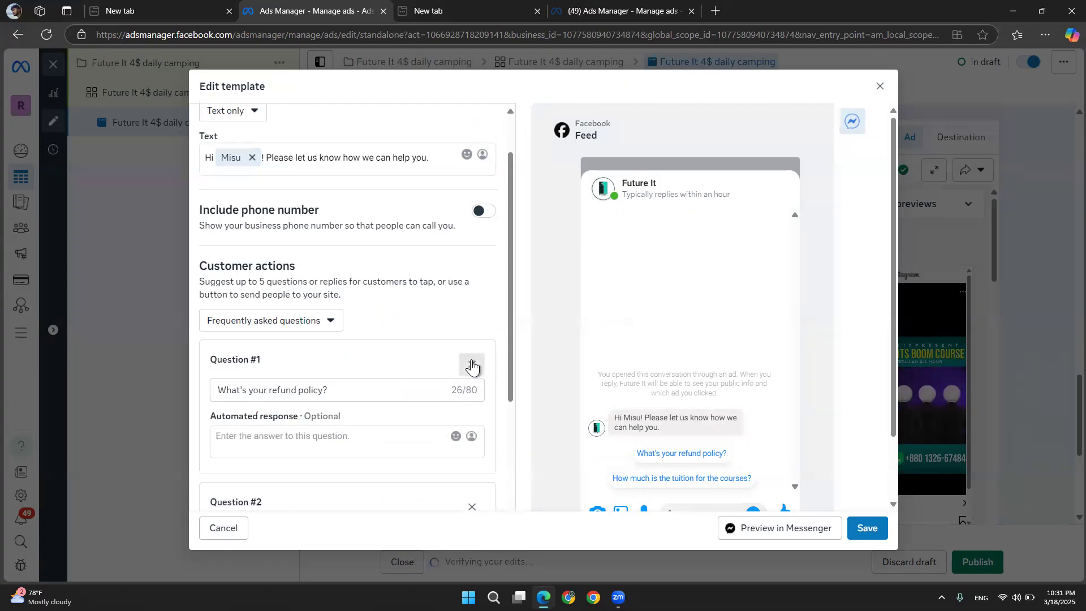
{"action": "left_click", "coordinate": [473, 365]}
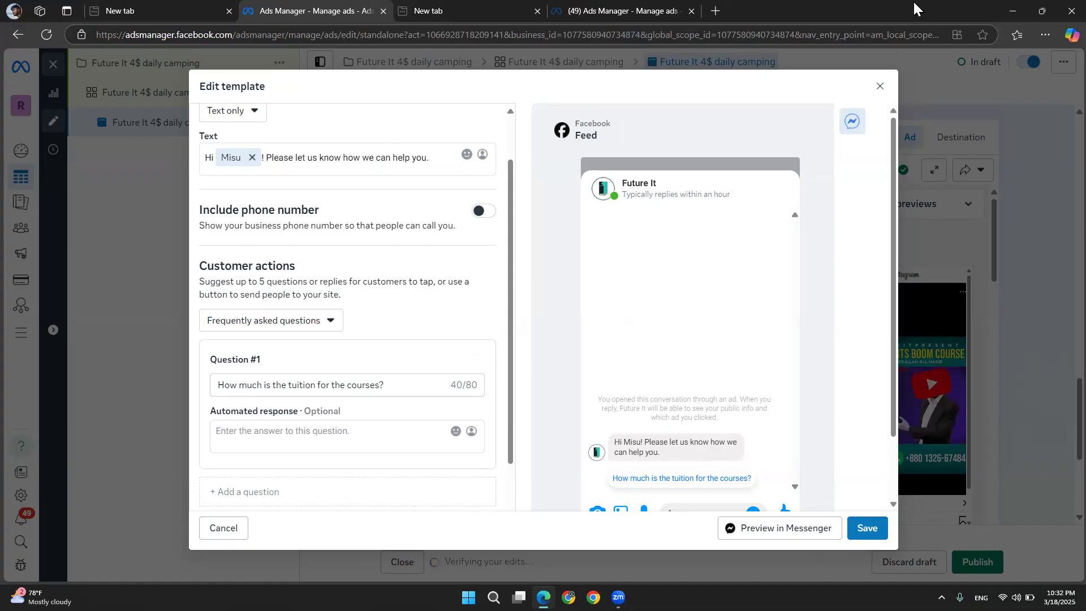
{"action": "left_click", "coordinate": [879, 85]}
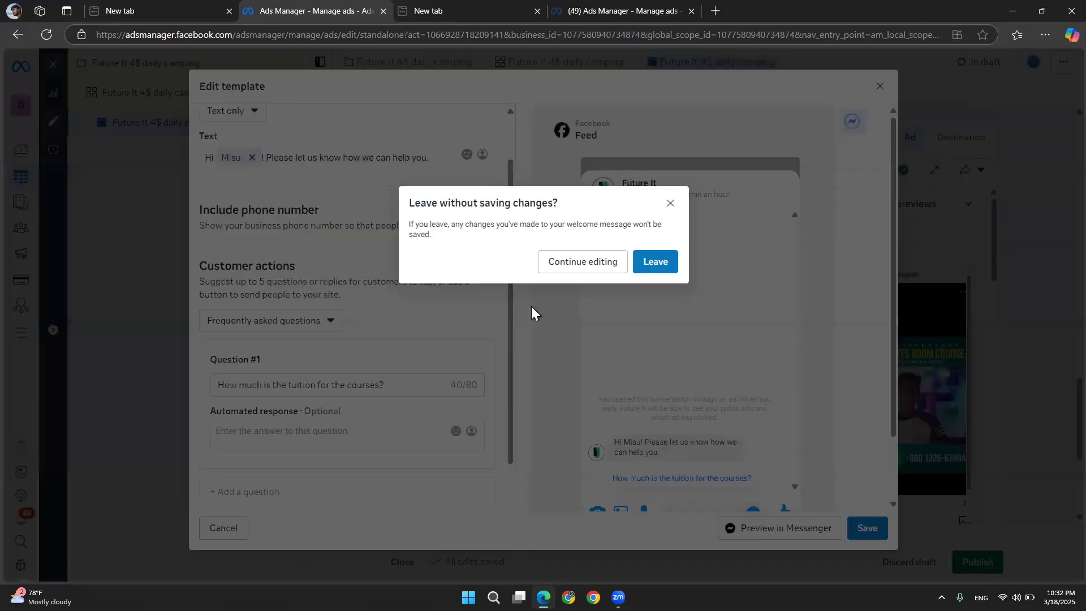
{"action": "left_click", "coordinate": [653, 265]}
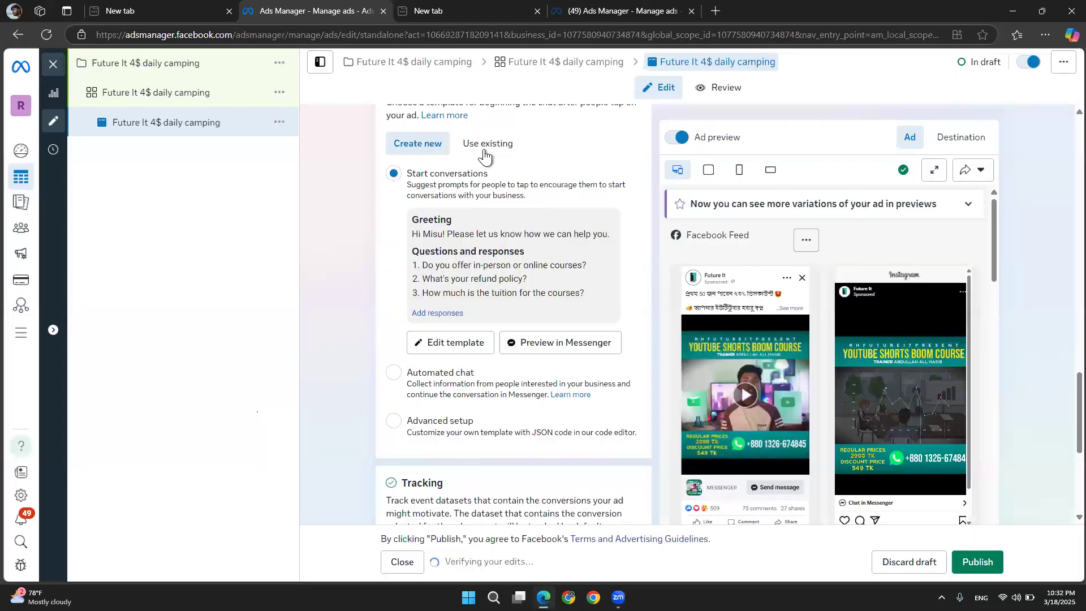
Switch the ad's message template to use the existing Start conversations 03/05/25 template
{"action": "left_click", "coordinate": [484, 149]}
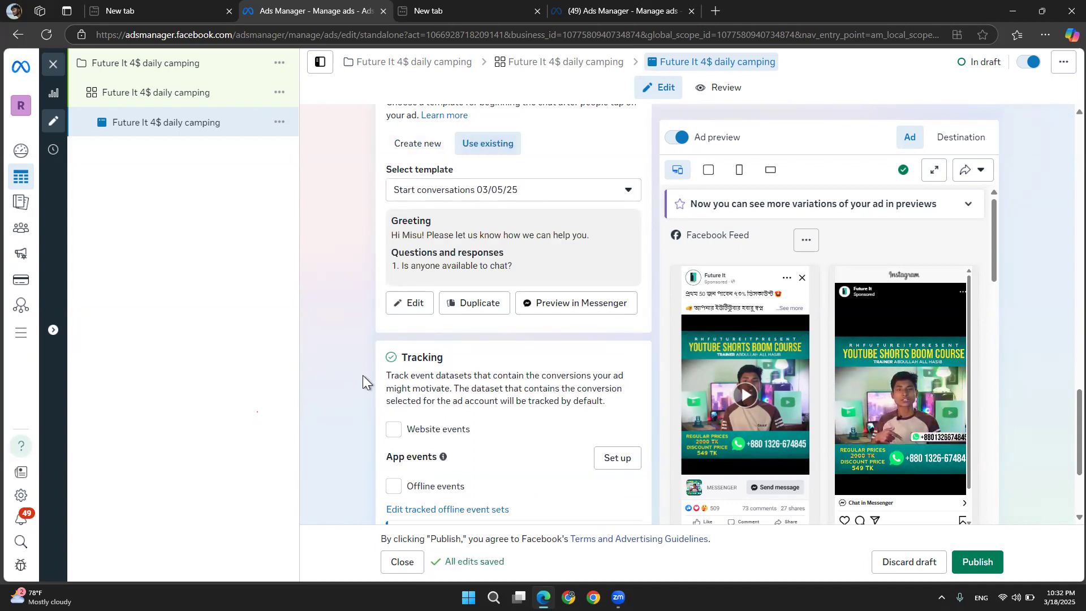
{"action": "scroll", "coordinate": [362, 375], "scroll_direction": "down", "scroll_amount": 3}
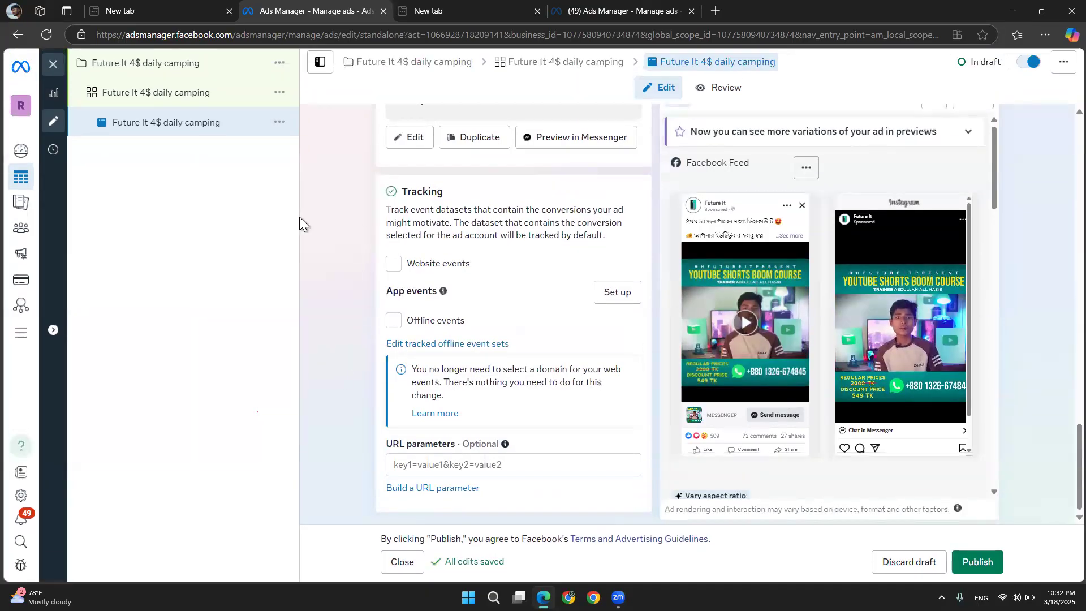
{"action": "scroll", "coordinate": [338, 196], "scroll_direction": "up", "scroll_amount": 10}
{"action": "scroll", "coordinate": [338, 196], "scroll_direction": "up", "scroll_amount": 12}
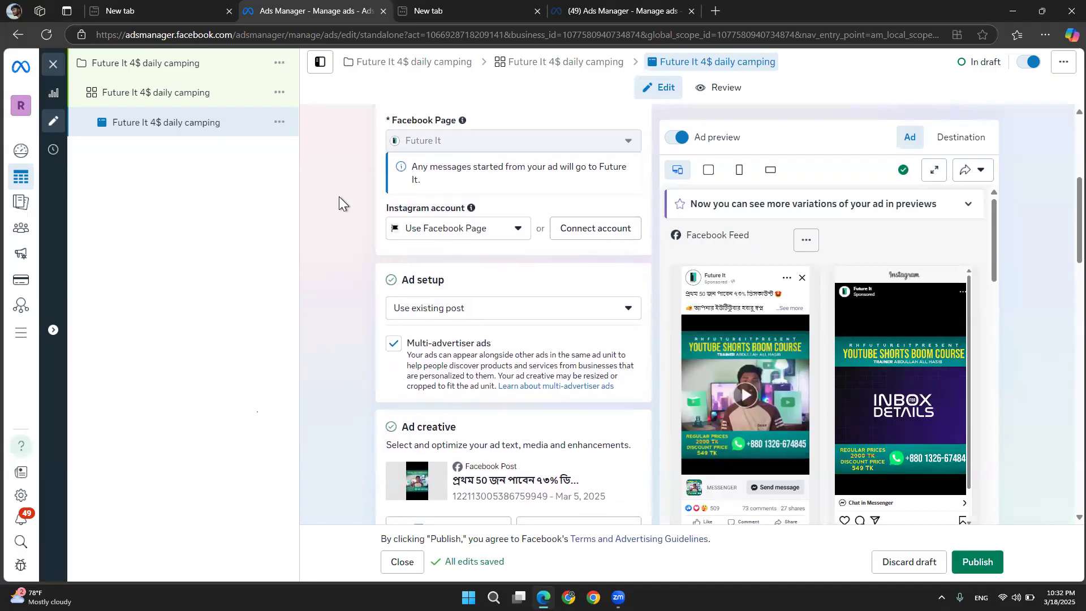
{"action": "scroll", "coordinate": [338, 195], "scroll_direction": "up", "scroll_amount": 5}
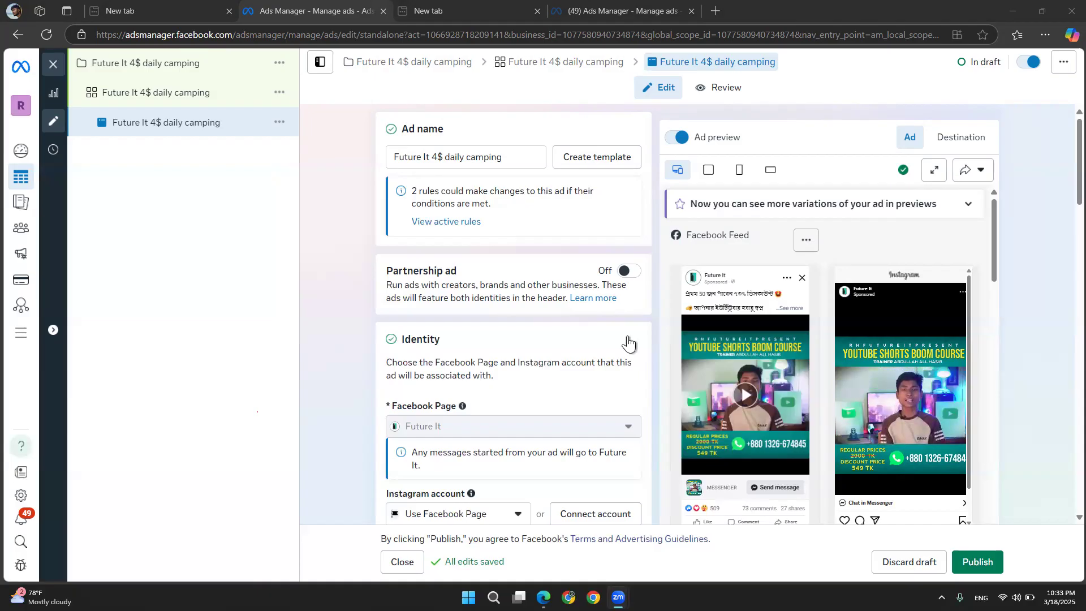
Open the campaign level and review its buying type and Engagement campaign objective
{"action": "left_click", "coordinate": [133, 72]}
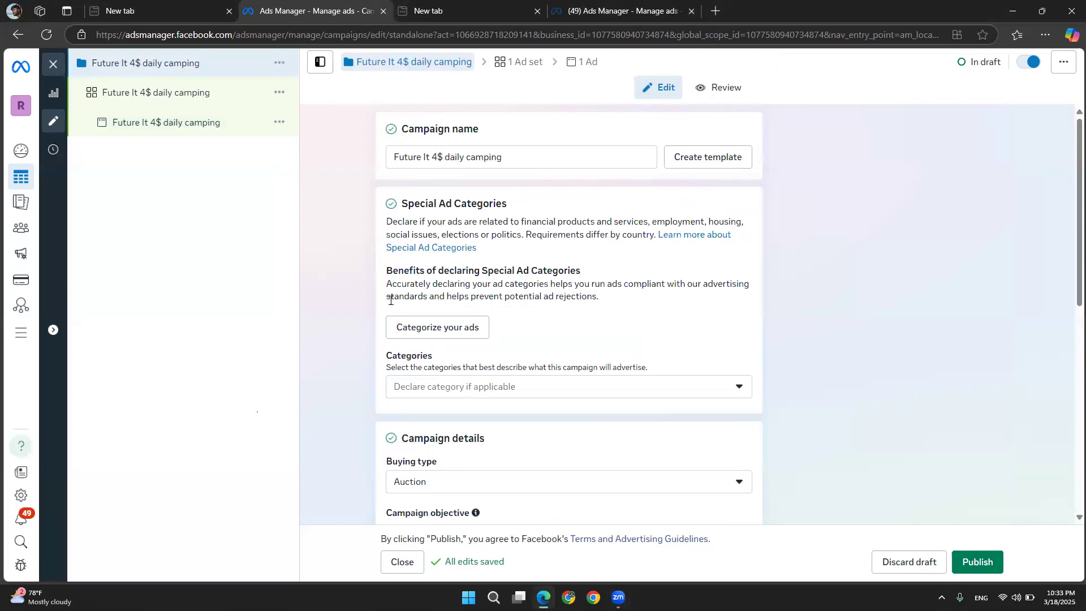
{"action": "scroll", "coordinate": [391, 300], "scroll_direction": "down", "scroll_amount": 8}
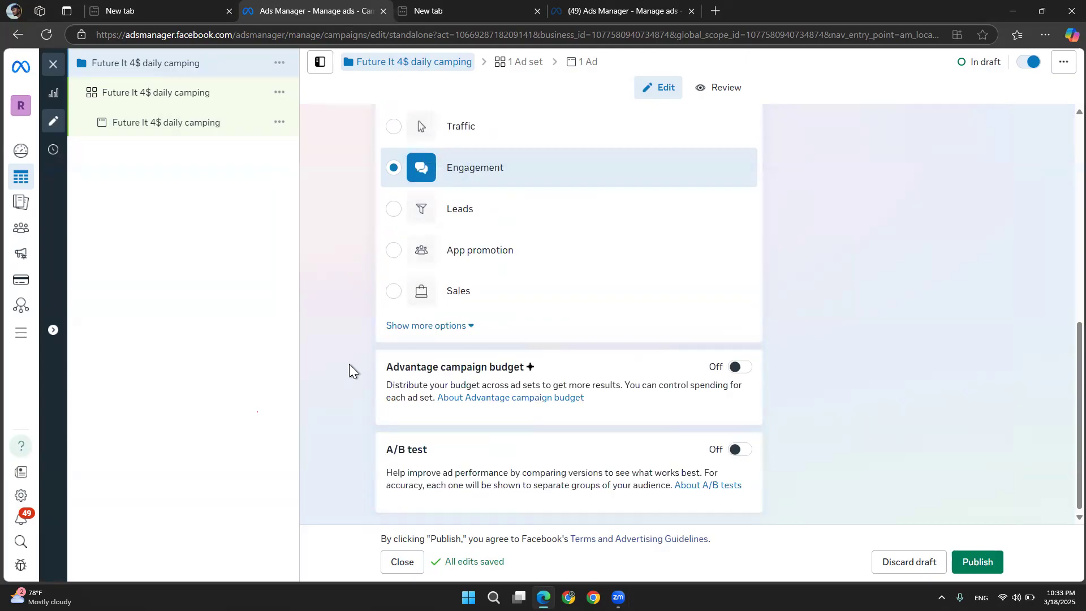
{"action": "scroll", "coordinate": [348, 364], "scroll_direction": "up", "scroll_amount": 1}
{"action": "scroll", "coordinate": [348, 364], "scroll_direction": "down", "scroll_amount": 1}
{"action": "scroll", "coordinate": [331, 432], "scroll_direction": "up", "scroll_amount": 4}
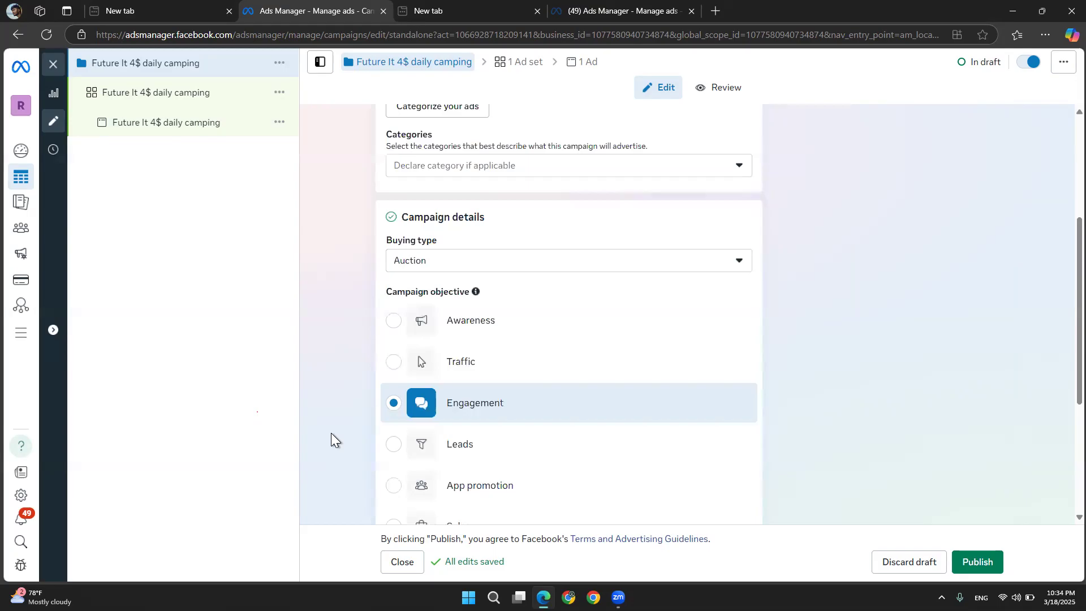
{"action": "scroll", "coordinate": [330, 433], "scroll_direction": "down", "scroll_amount": 2}
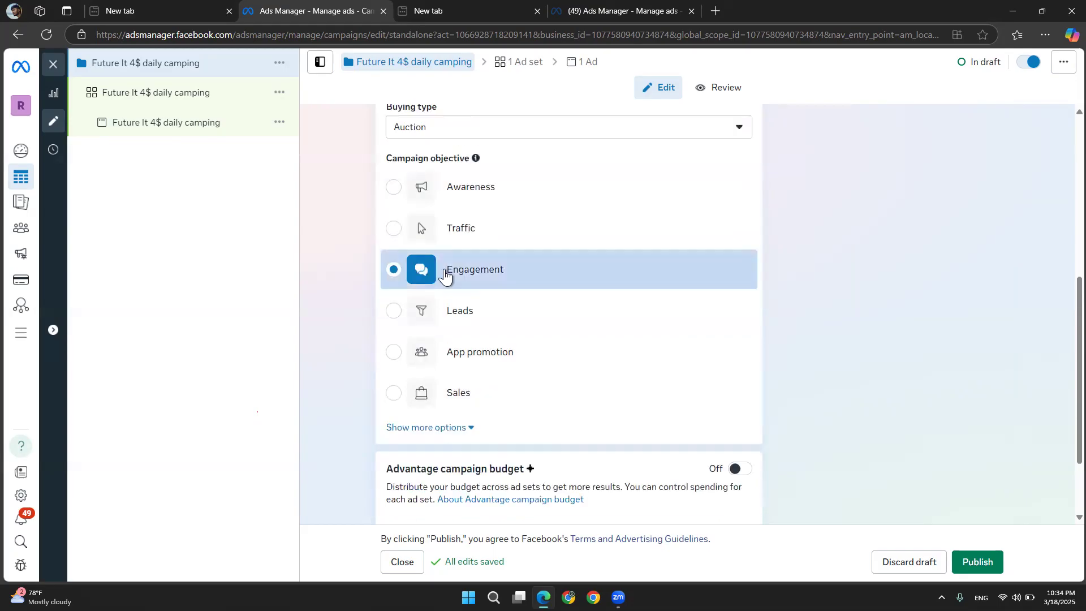
{"action": "mouse_move", "coordinate": [458, 276]}
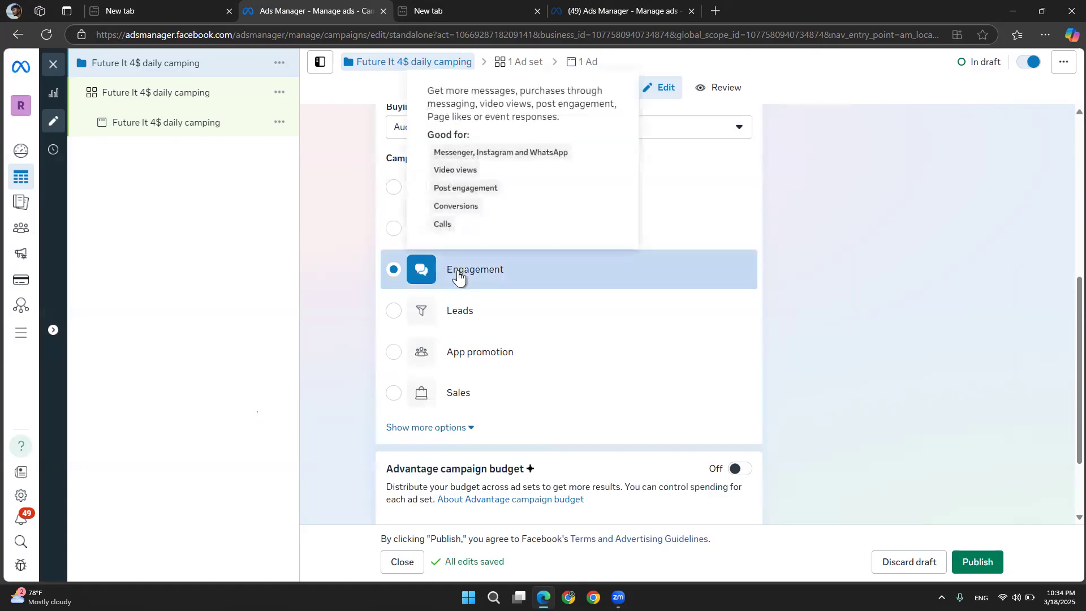
{"action": "mouse_move", "coordinate": [447, 406]}
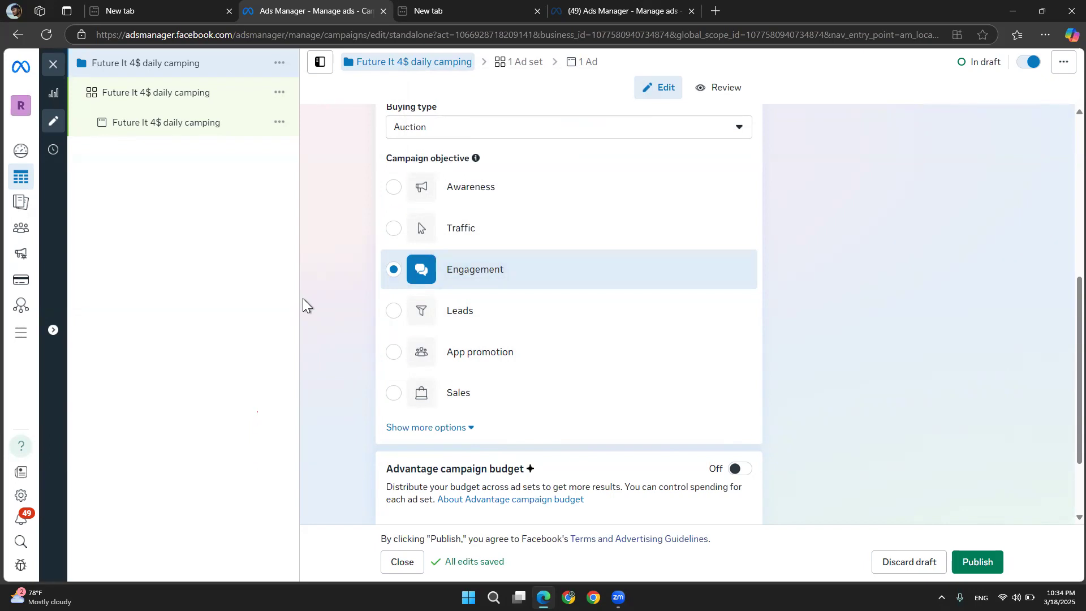
{"action": "scroll", "coordinate": [303, 297], "scroll_direction": "up", "scroll_amount": 6}
{"action": "scroll", "coordinate": [368, 322], "scroll_direction": "down", "scroll_amount": 3}
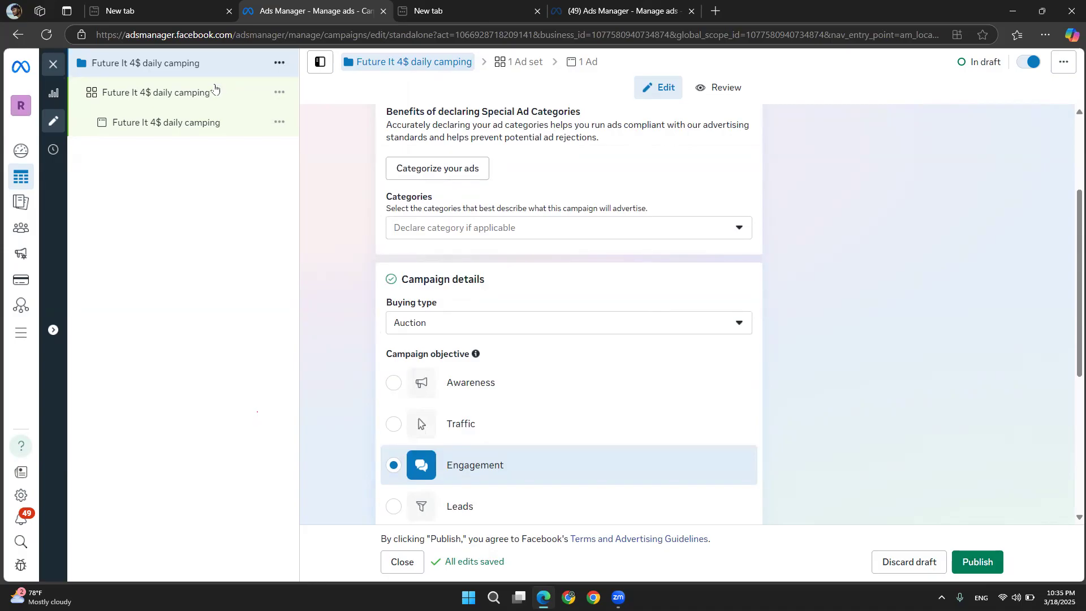
Open the ad set and review its message destinations, budget, schedule, age range and detailed targeting entries
{"action": "left_click", "coordinate": [199, 94]}
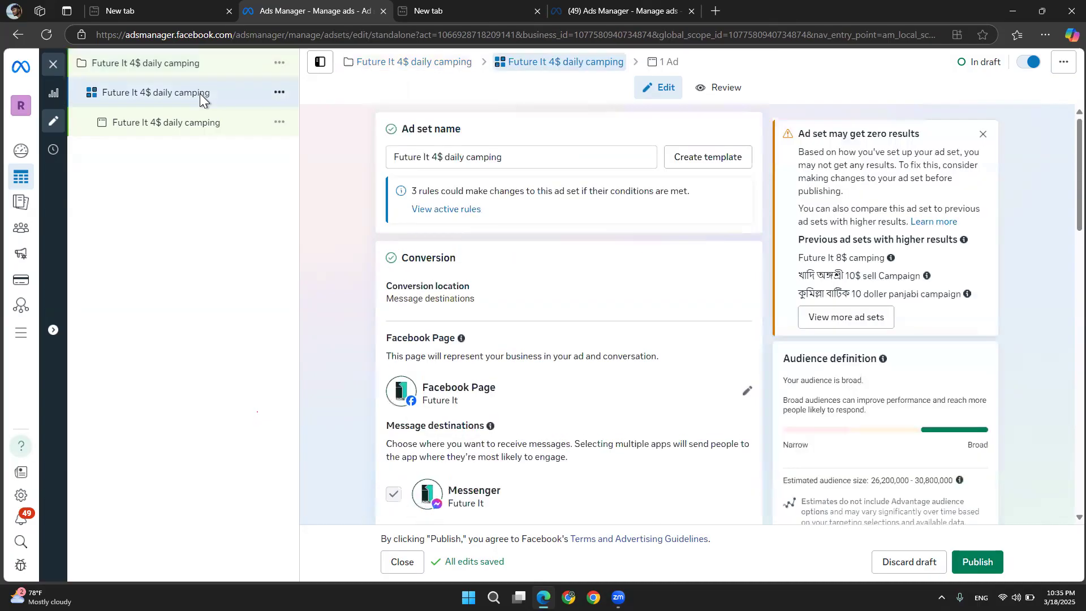
{"action": "scroll", "coordinate": [377, 322], "scroll_direction": "down", "scroll_amount": 2}
{"action": "scroll", "coordinate": [377, 322], "scroll_direction": "down", "scroll_amount": 10}
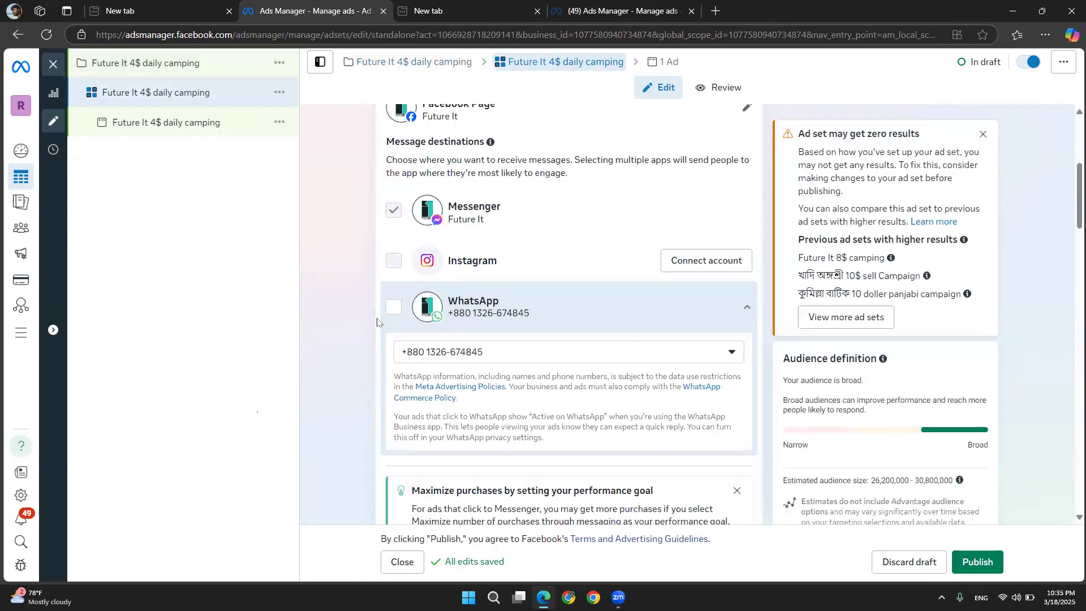
{"action": "scroll", "coordinate": [377, 321], "scroll_direction": "down", "scroll_amount": 9}
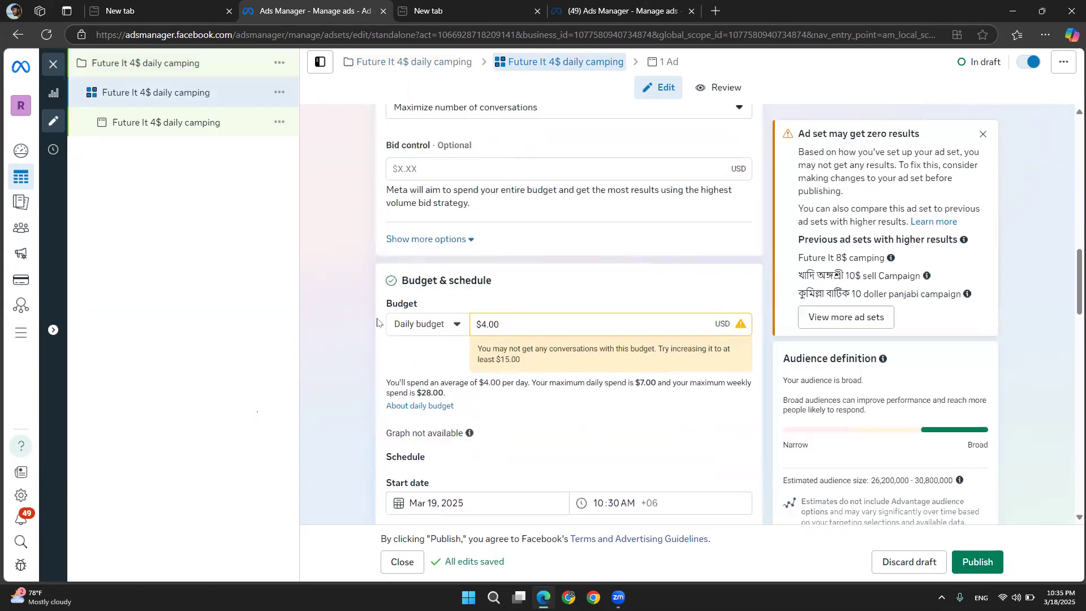
{"action": "scroll", "coordinate": [377, 322], "scroll_direction": "down", "scroll_amount": 10}
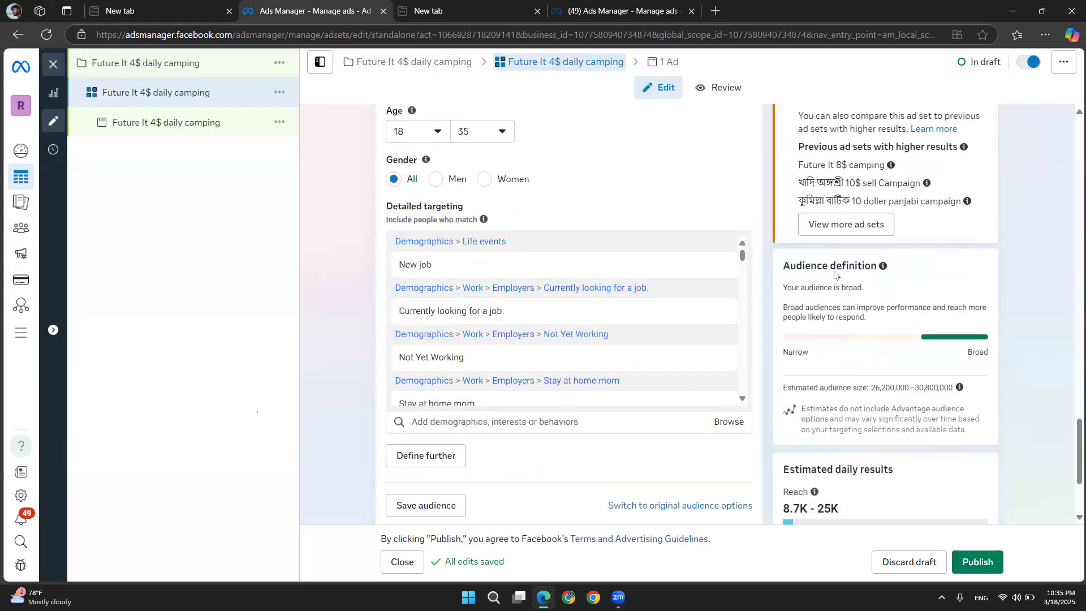
{"action": "mouse_move", "coordinate": [746, 263]}
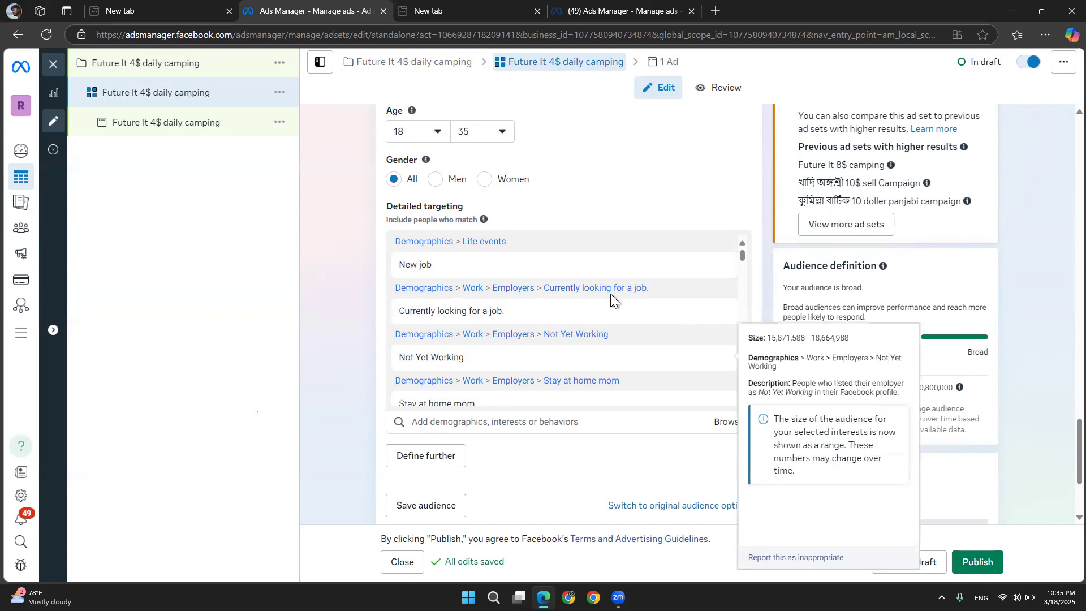
{"action": "mouse_move", "coordinate": [492, 368]}
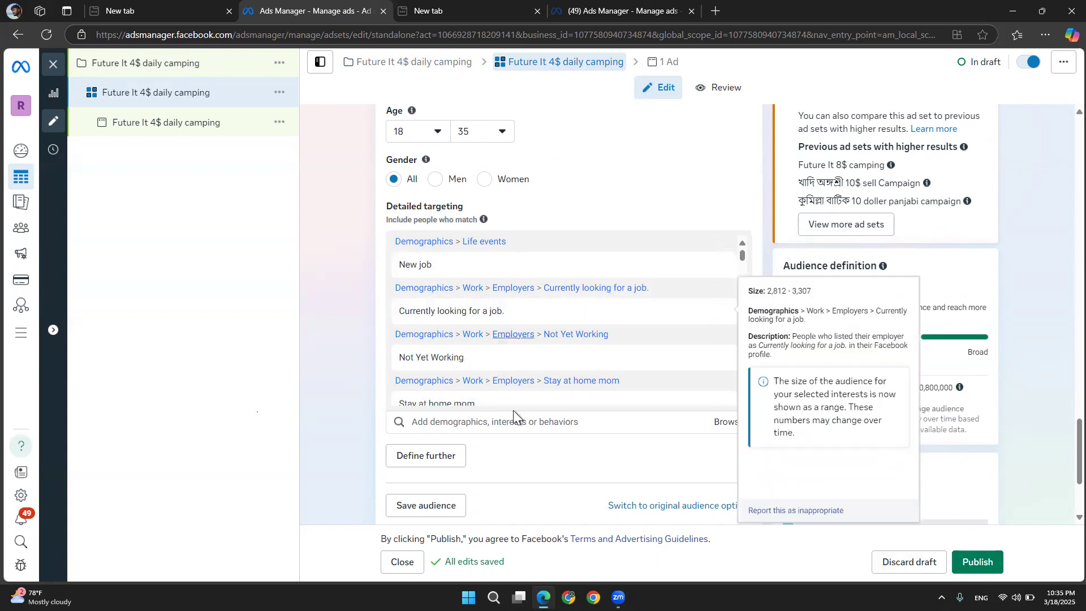
{"action": "mouse_move", "coordinate": [505, 312]}
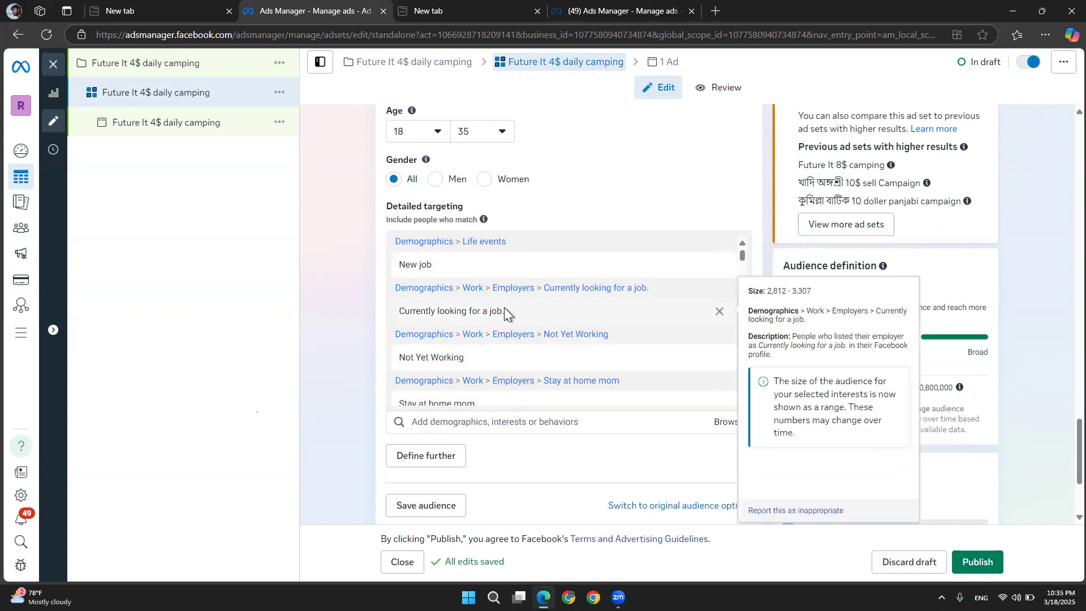
{"action": "mouse_move", "coordinate": [686, 270]}
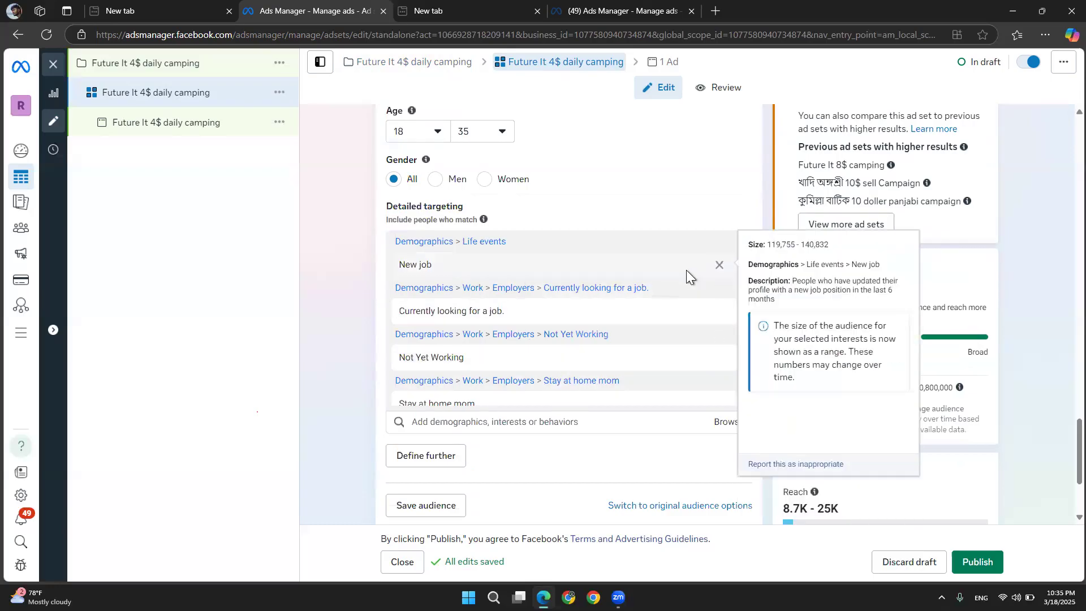
Dismiss the zero-results warning and review the ad set's audience definition and estimated audience size
{"action": "scroll", "coordinate": [669, 164], "scroll_direction": "up", "scroll_amount": 5}
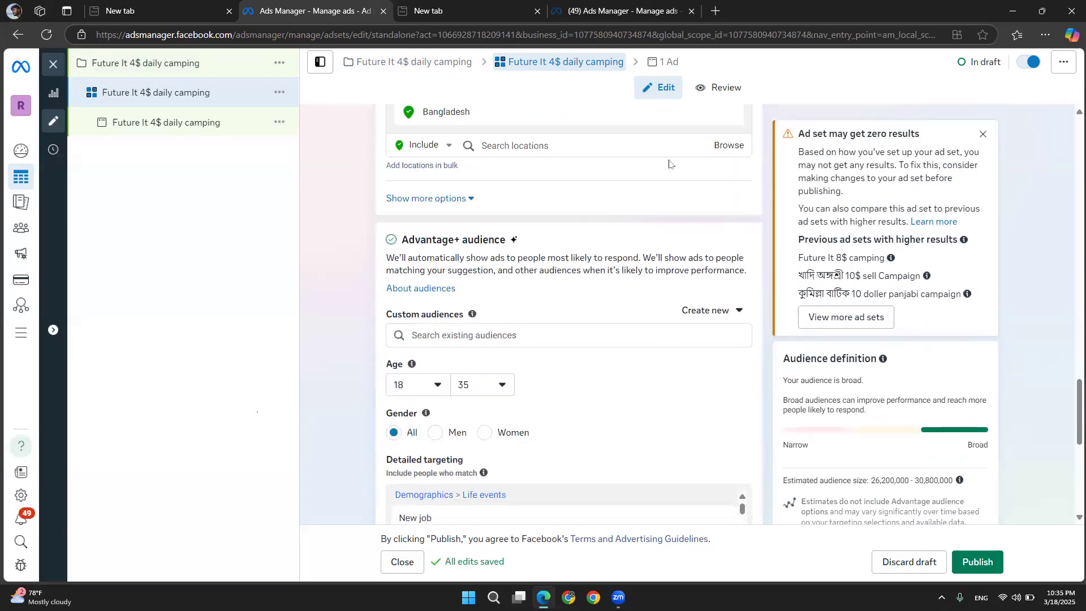
{"action": "left_click", "coordinate": [983, 134]}
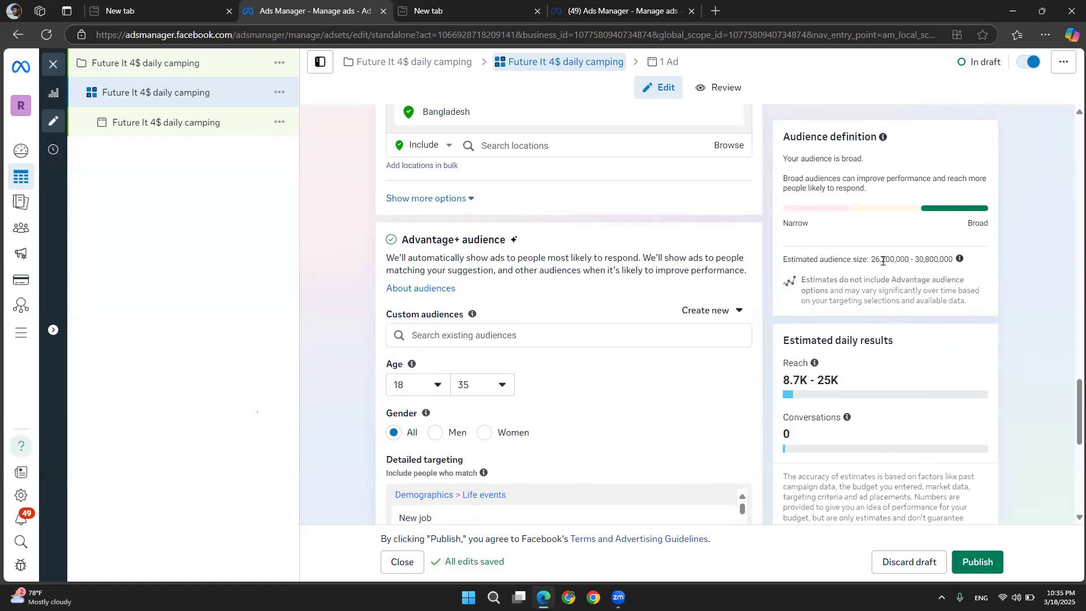
{"action": "left_click_drag", "start_coordinate": [871, 260], "coordinate": [924, 258]}
{"action": "left_click", "coordinate": [838, 375]}
Open the ad, look over its identity, creative, primary text, message template and tracking, then publish everything
{"action": "left_click", "coordinate": [181, 130]}
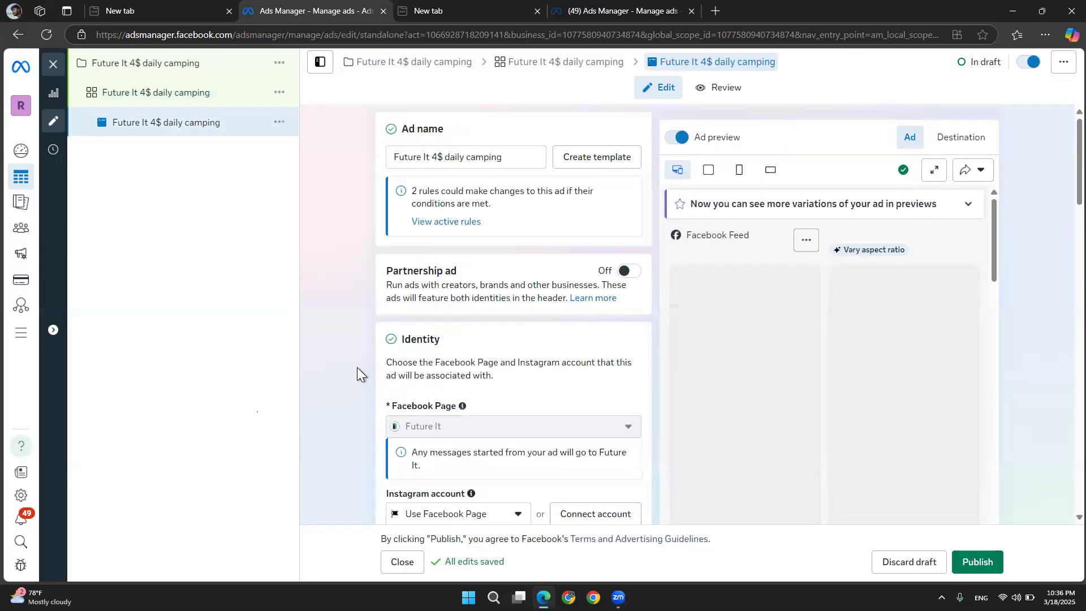
{"action": "scroll", "coordinate": [357, 368], "scroll_direction": "down", "scroll_amount": 1}
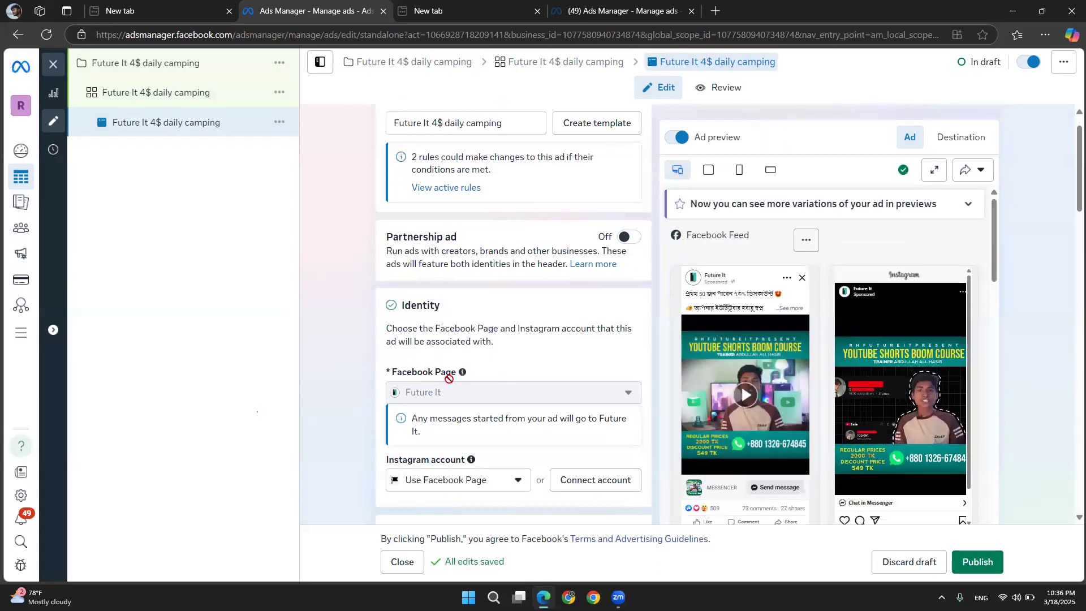
{"action": "scroll", "coordinate": [420, 370], "scroll_direction": "down", "scroll_amount": 10}
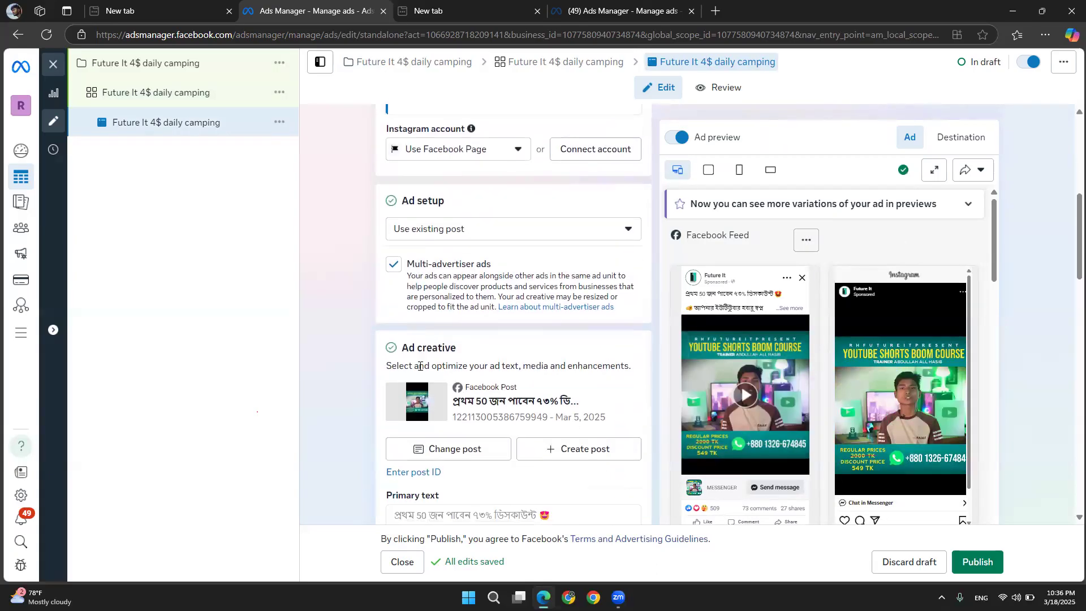
{"action": "scroll", "coordinate": [420, 370], "scroll_direction": "down", "scroll_amount": 2}
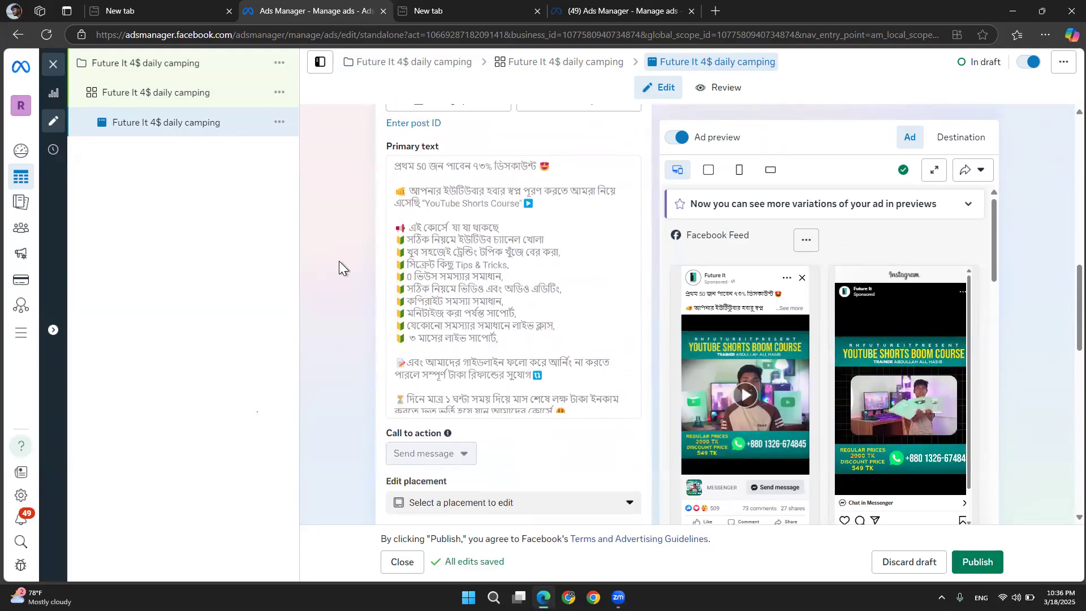
{"action": "scroll", "coordinate": [338, 260], "scroll_direction": "down", "scroll_amount": 3}
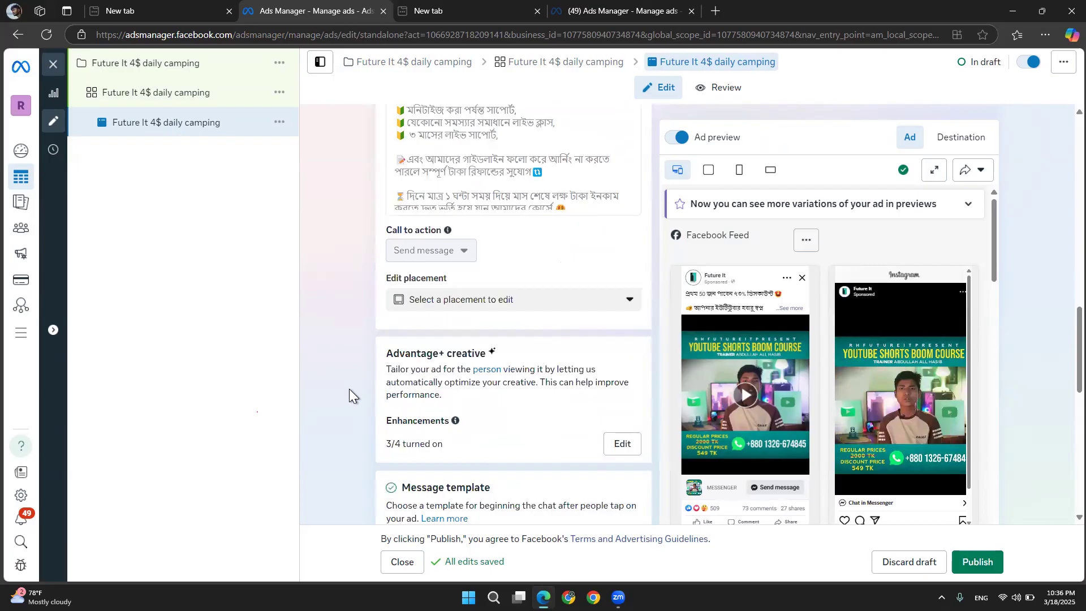
{"action": "scroll", "coordinate": [349, 388], "scroll_direction": "down", "scroll_amount": 7}
{"action": "scroll", "coordinate": [349, 389], "scroll_direction": "down", "scroll_amount": 1}
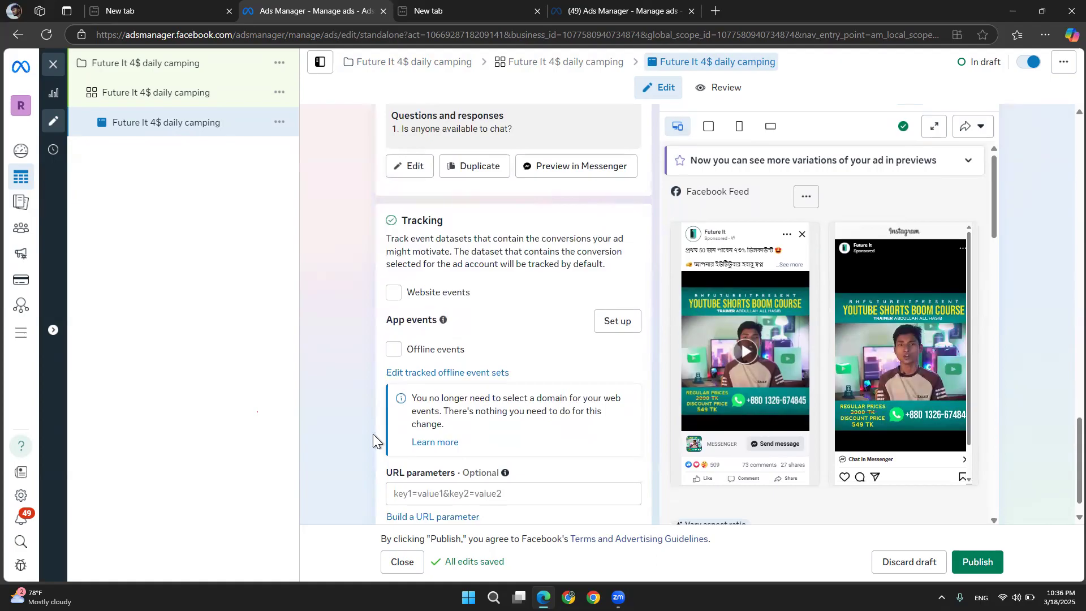
{"action": "left_click", "coordinate": [980, 557]}
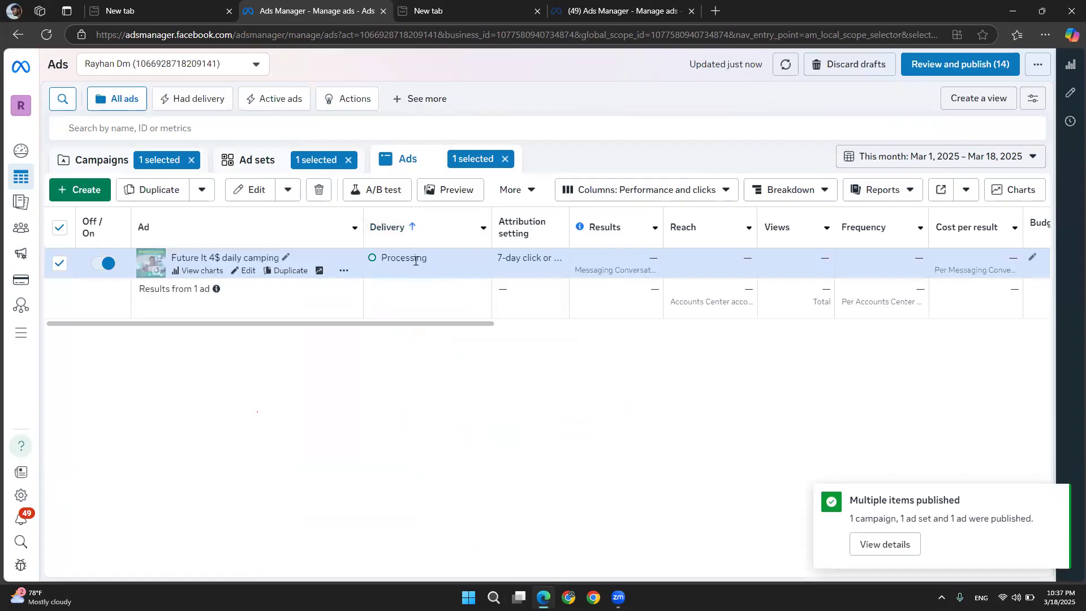
Switch to Chrome, open Facebook and scroll through the news feed
{"action": "left_click_drag", "start_coordinate": [427, 259], "coordinate": [334, 249]}
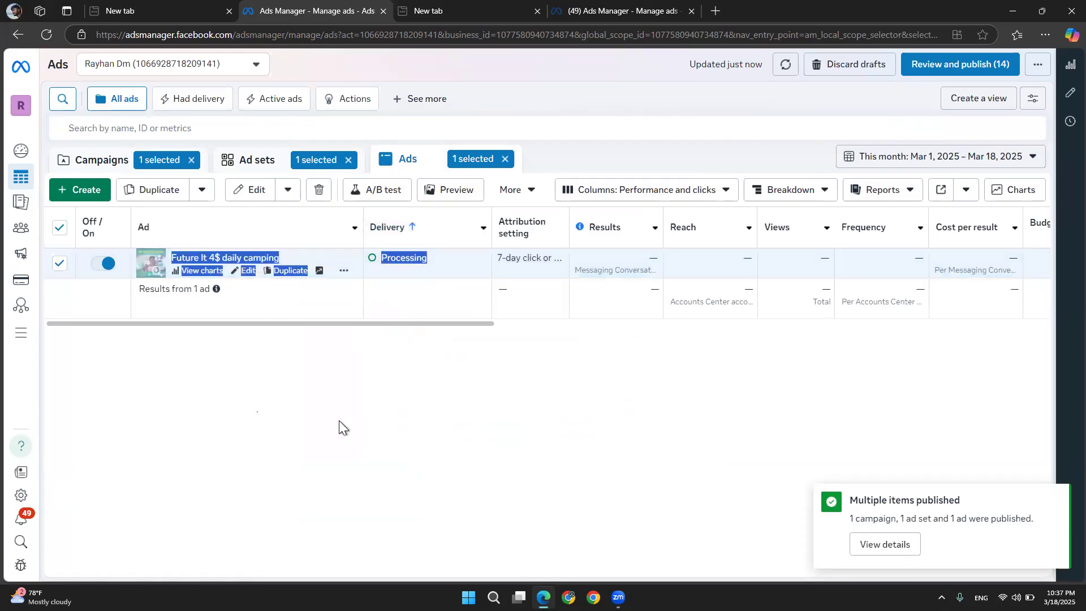
{"action": "left_click", "coordinate": [283, 382]}
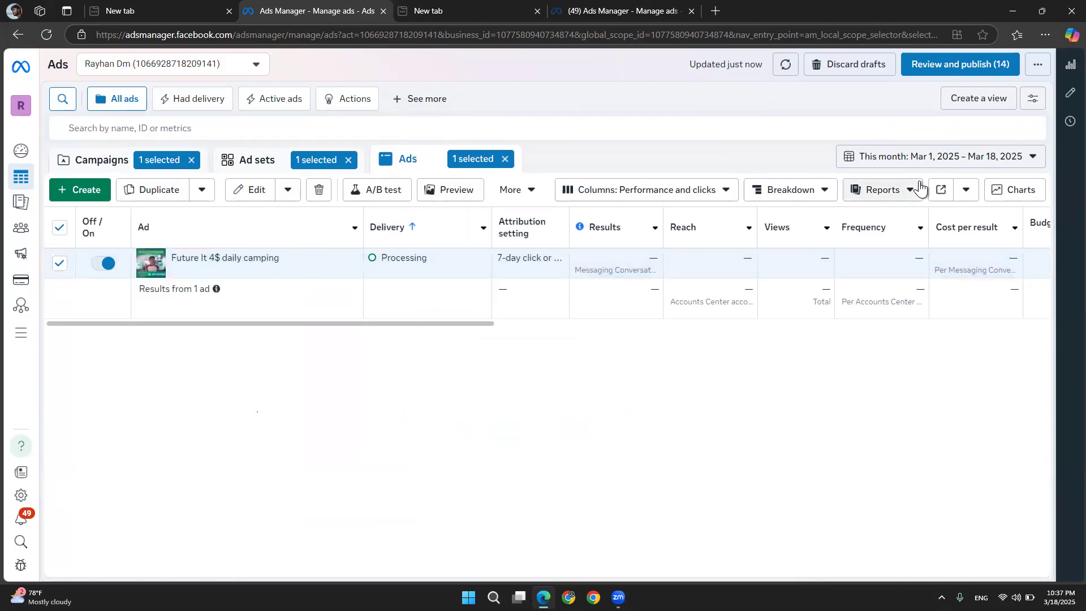
{"action": "left_click", "coordinate": [1012, 12]}
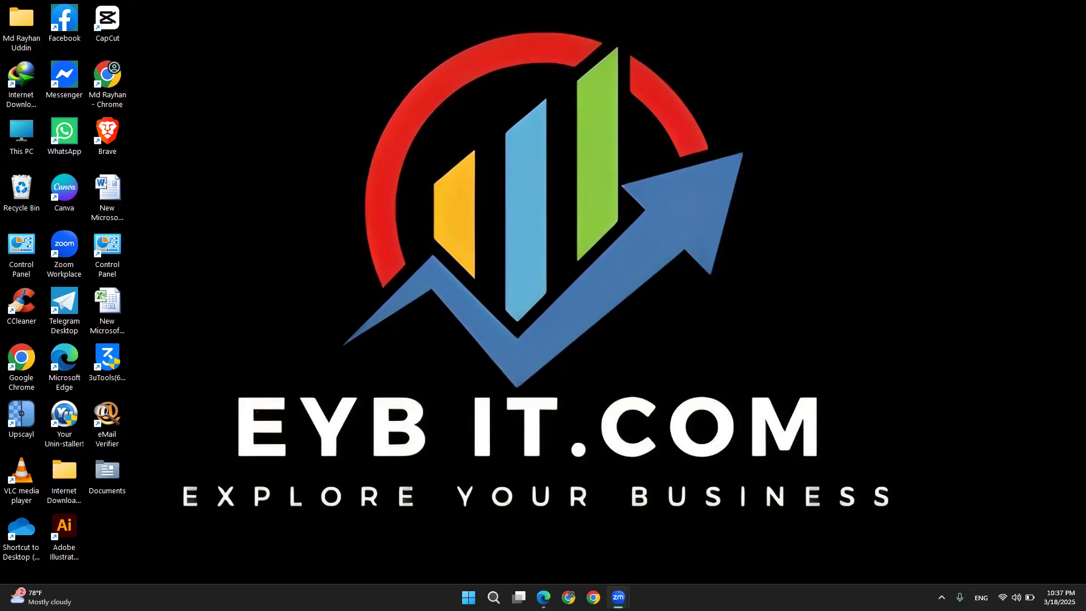
{"action": "left_click", "coordinate": [569, 597]}
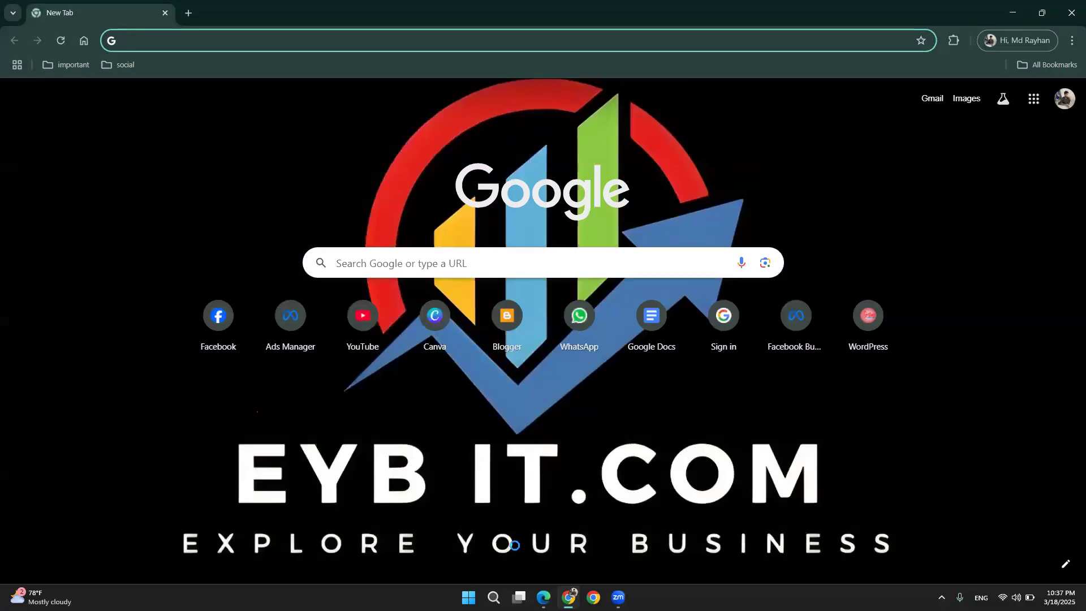
{"action": "left_click", "coordinate": [198, 320]}
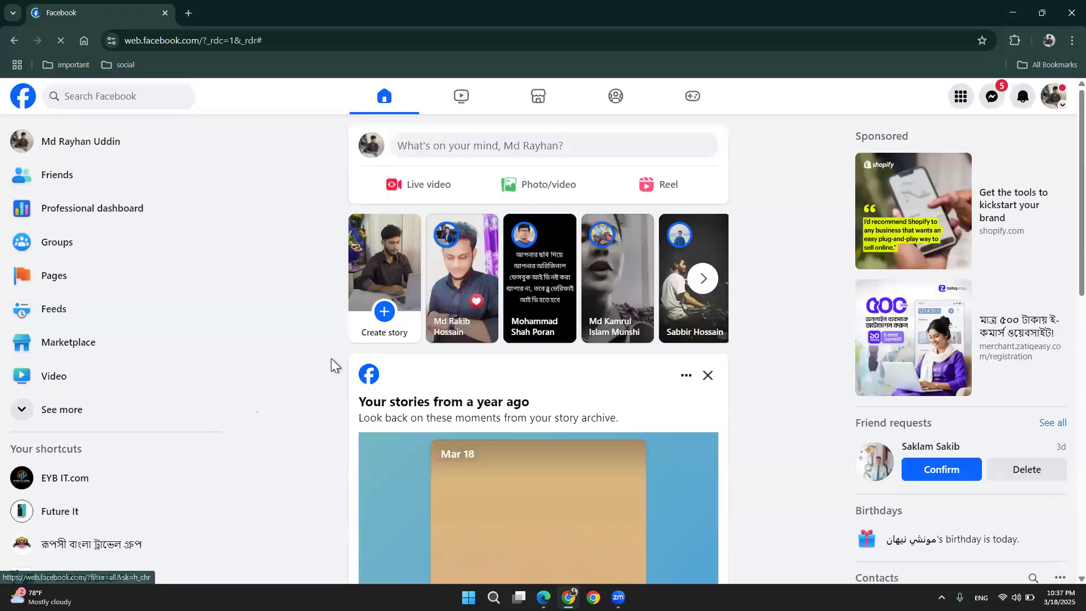
{"action": "scroll", "coordinate": [330, 358], "scroll_direction": "down", "scroll_amount": 10}
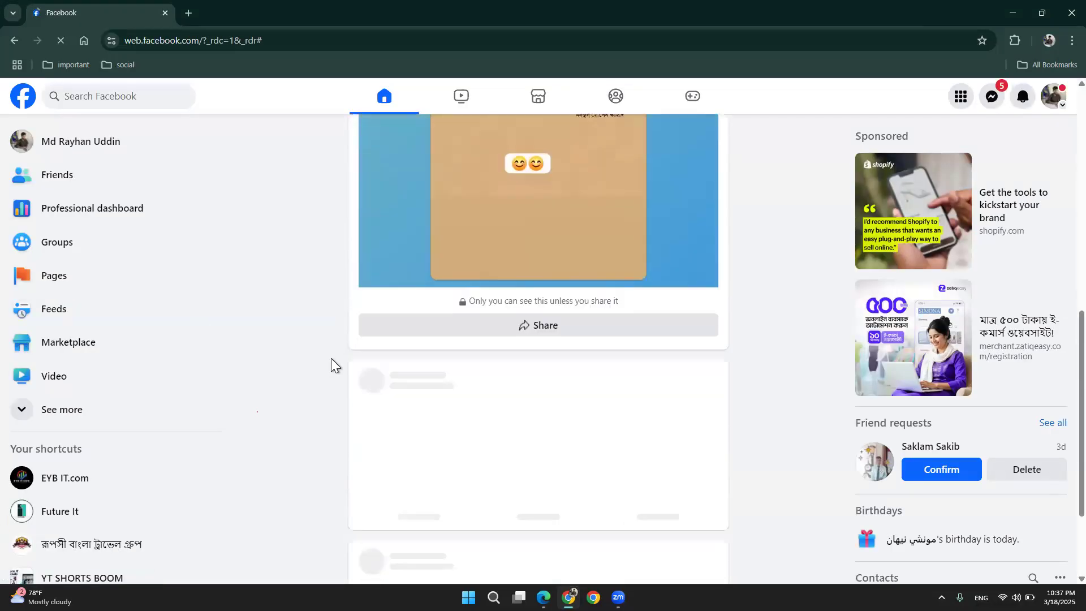
{"action": "scroll", "coordinate": [331, 358], "scroll_direction": "down", "scroll_amount": 5}
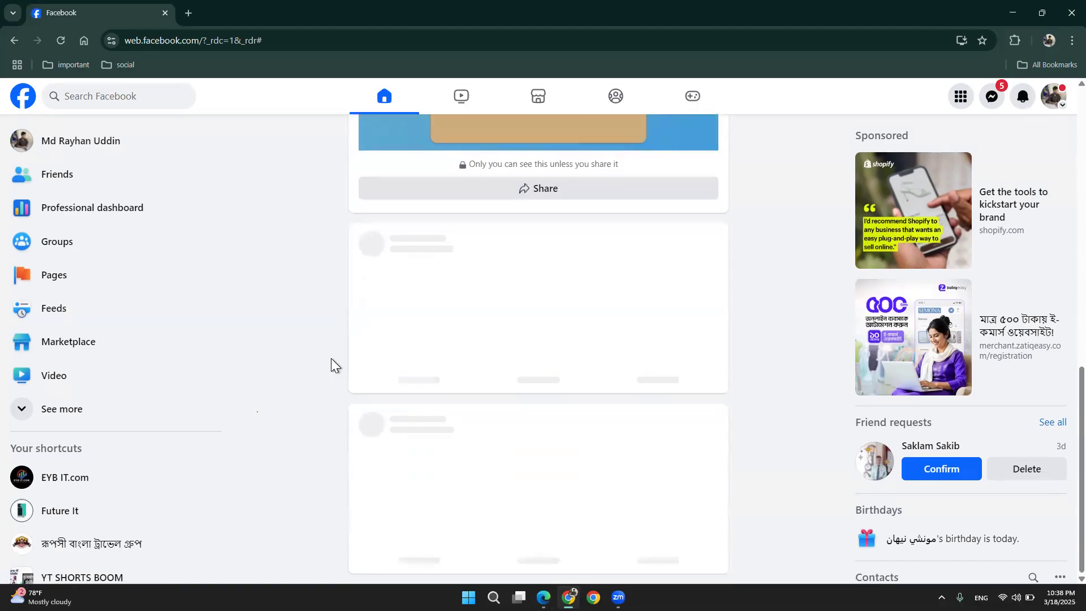
{"action": "scroll", "coordinate": [331, 358], "scroll_direction": "down", "scroll_amount": 2}
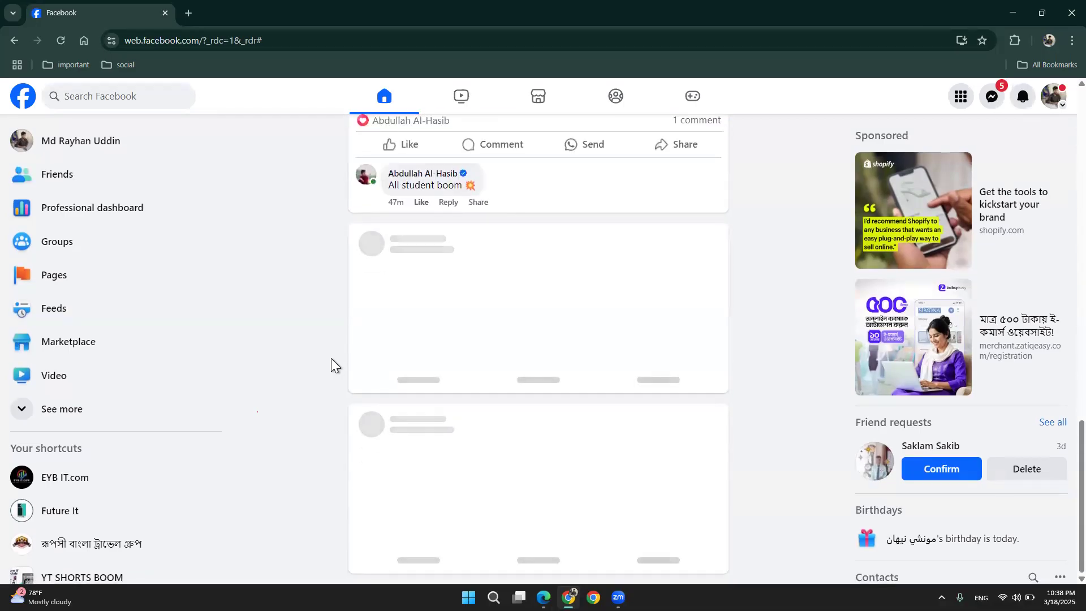
{"action": "scroll", "coordinate": [331, 358], "scroll_direction": "down", "scroll_amount": 2}
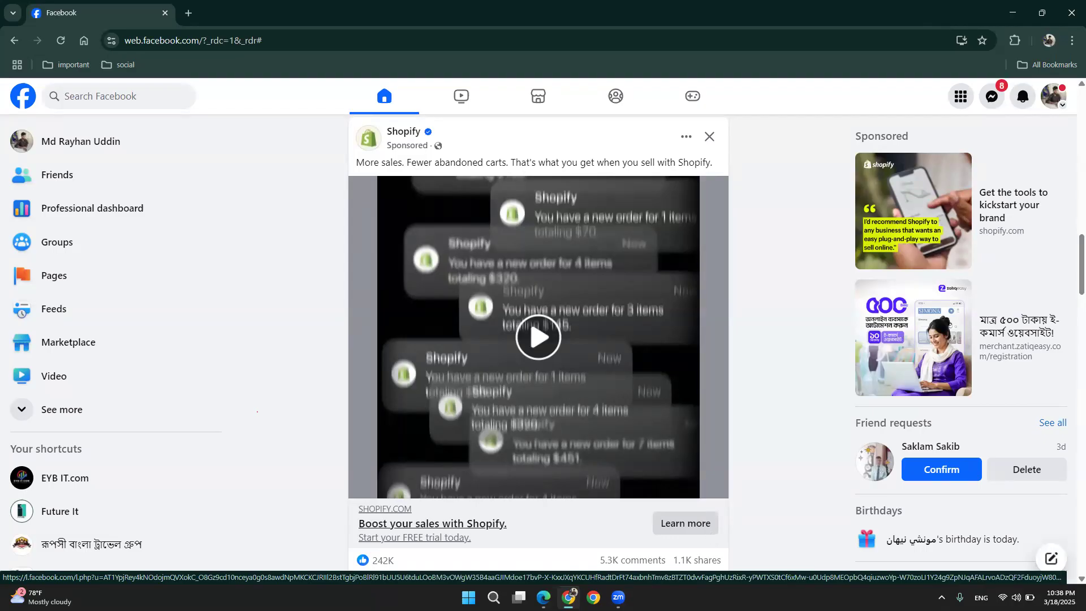
Return to Ads Manager, open the published ad set and try to change its conversion location
{"action": "left_click", "coordinate": [543, 597]}
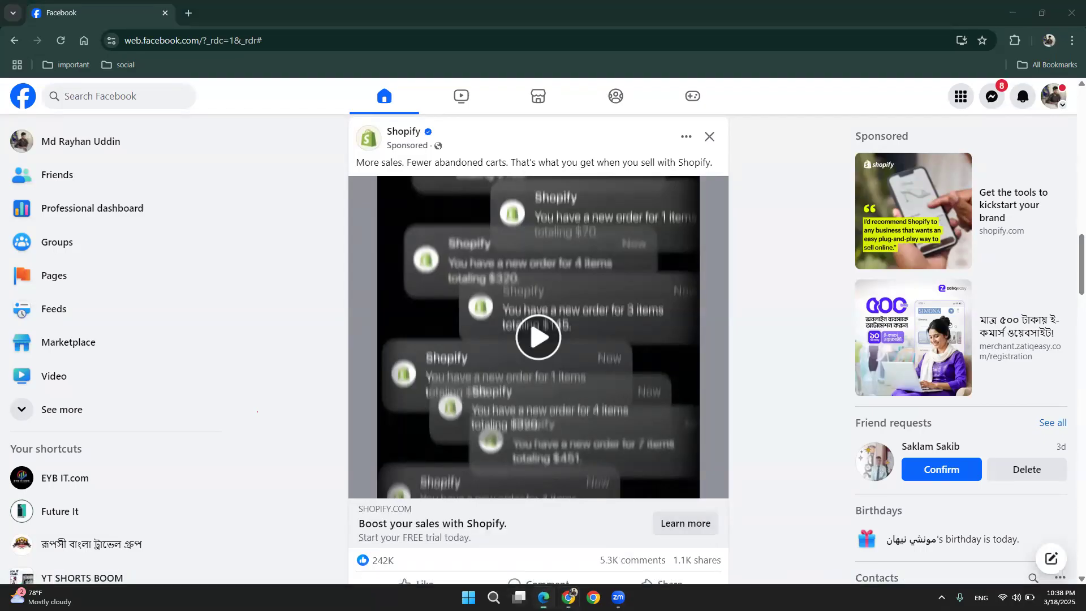
{"action": "mouse_move", "coordinate": [196, 254]}
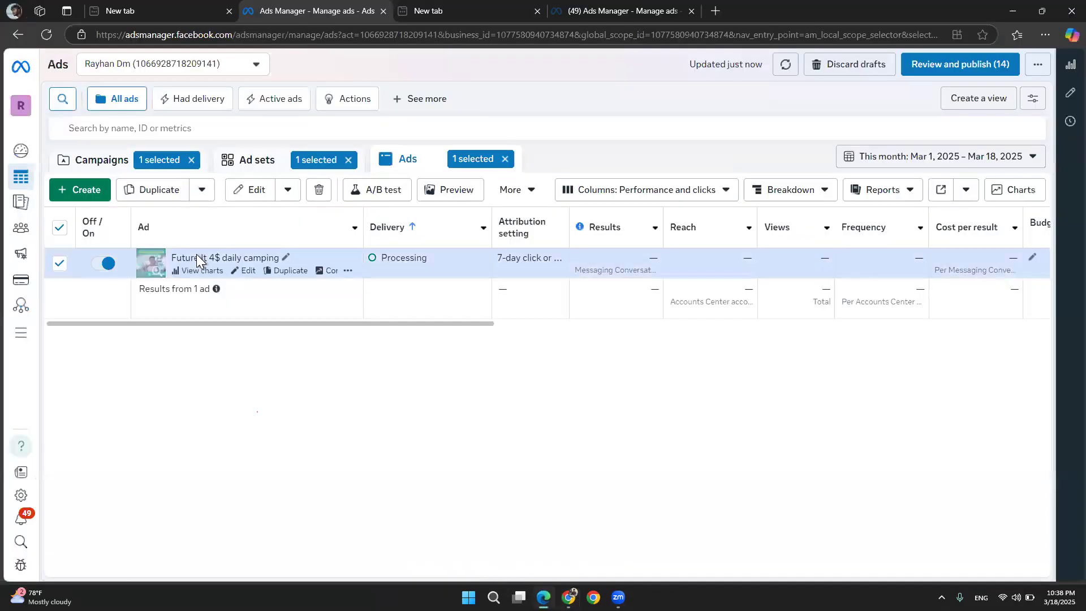
{"action": "left_click", "coordinate": [237, 273]}
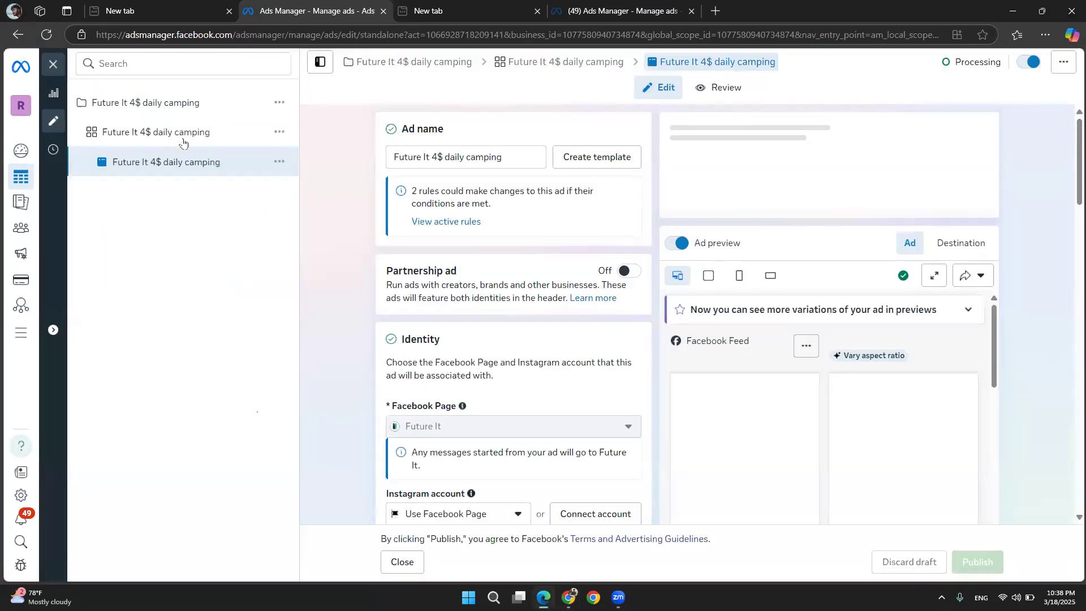
{"action": "left_click", "coordinate": [183, 142]}
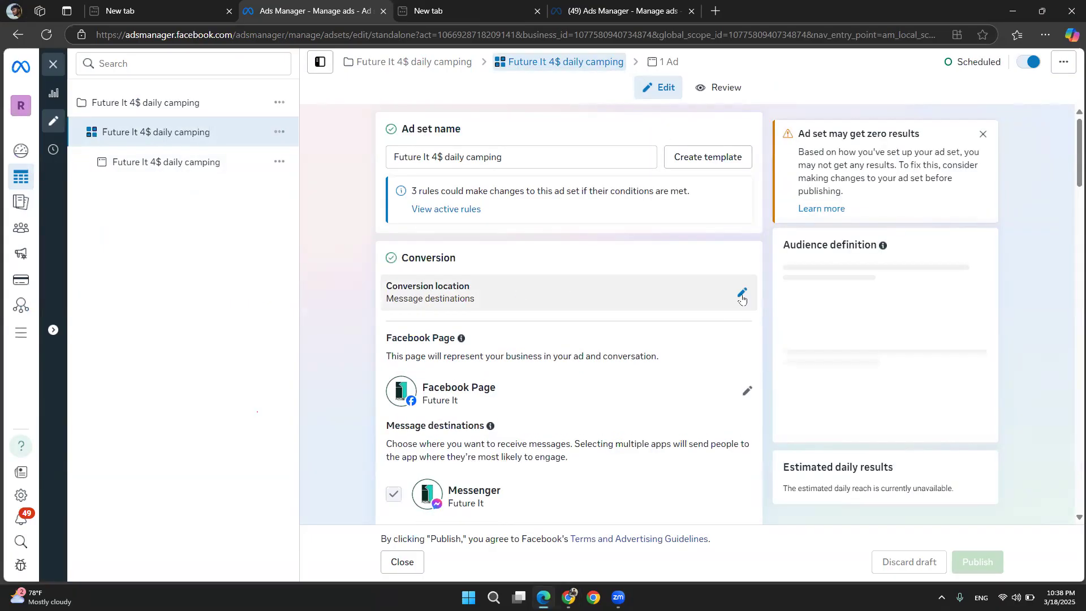
{"action": "left_click", "coordinate": [743, 295]}
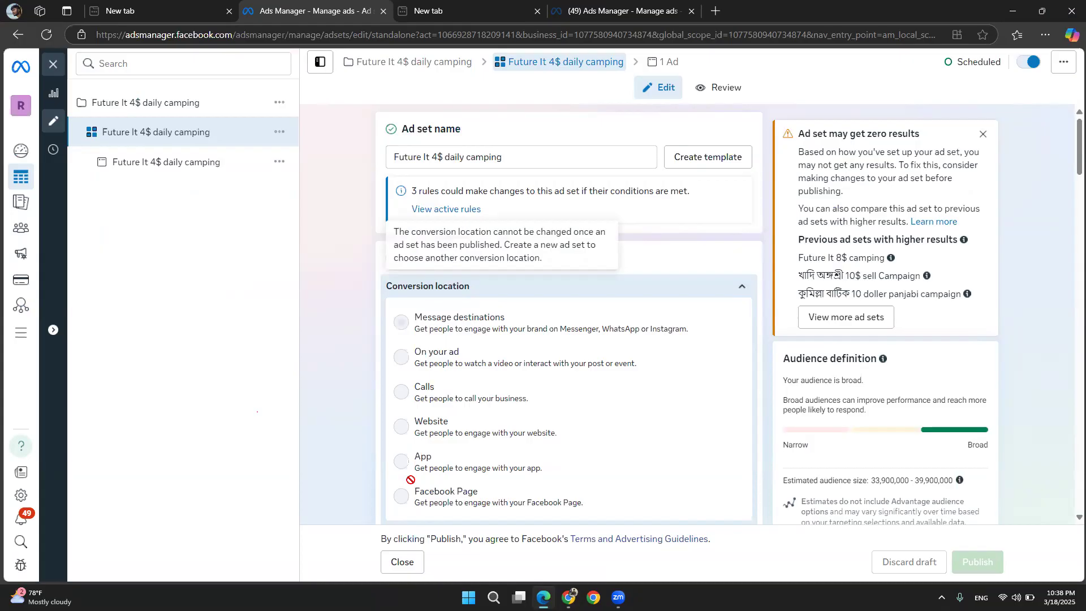
{"action": "scroll", "coordinate": [377, 391], "scroll_direction": "down", "scroll_amount": 1}
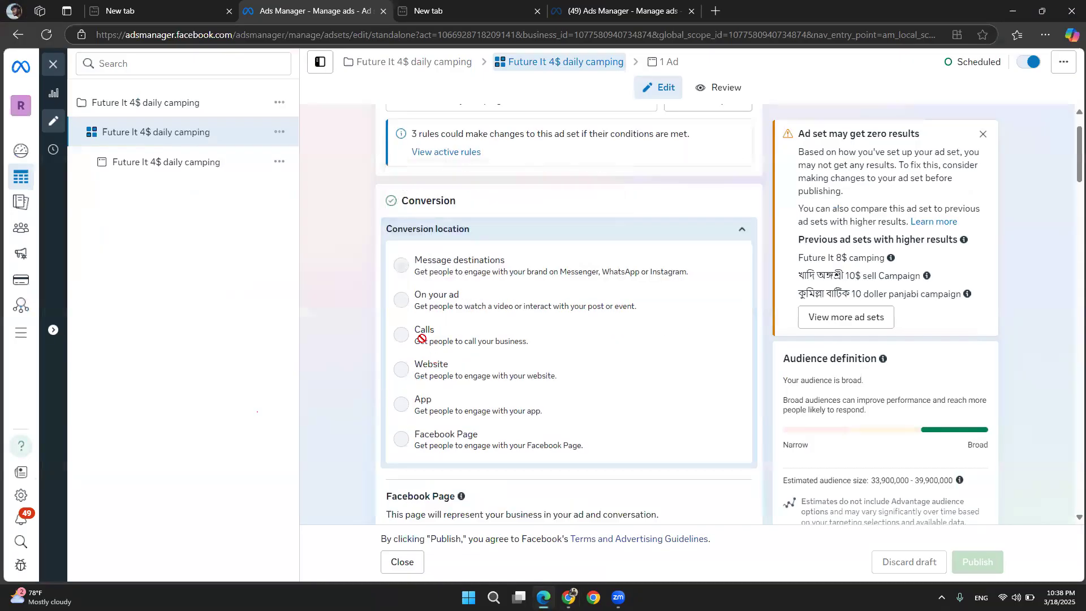
{"action": "mouse_move", "coordinate": [437, 334]}
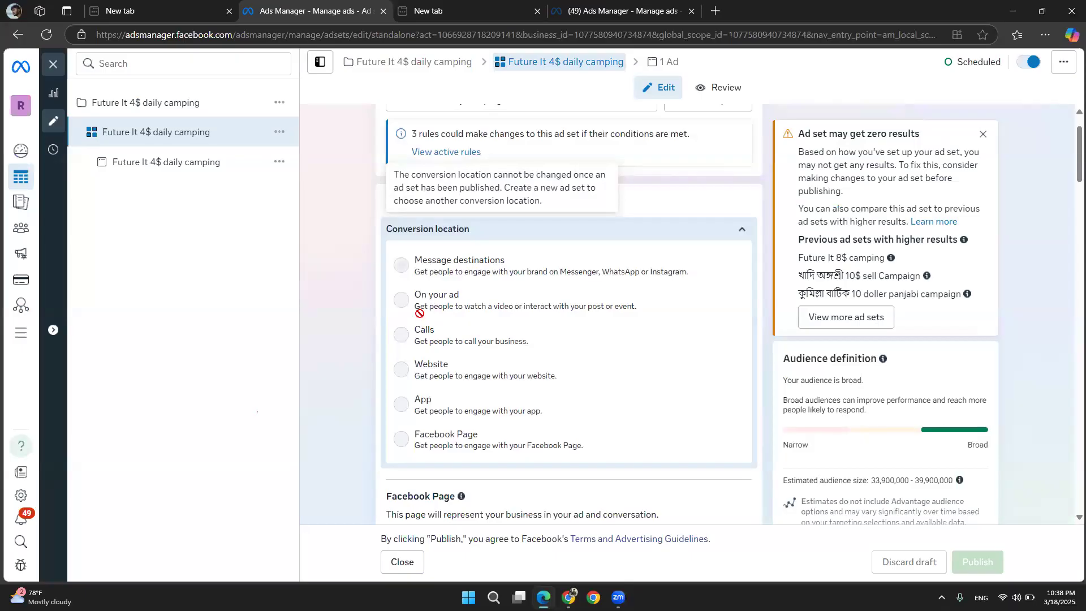
{"action": "scroll", "coordinate": [419, 313], "scroll_direction": "down", "scroll_amount": 1}
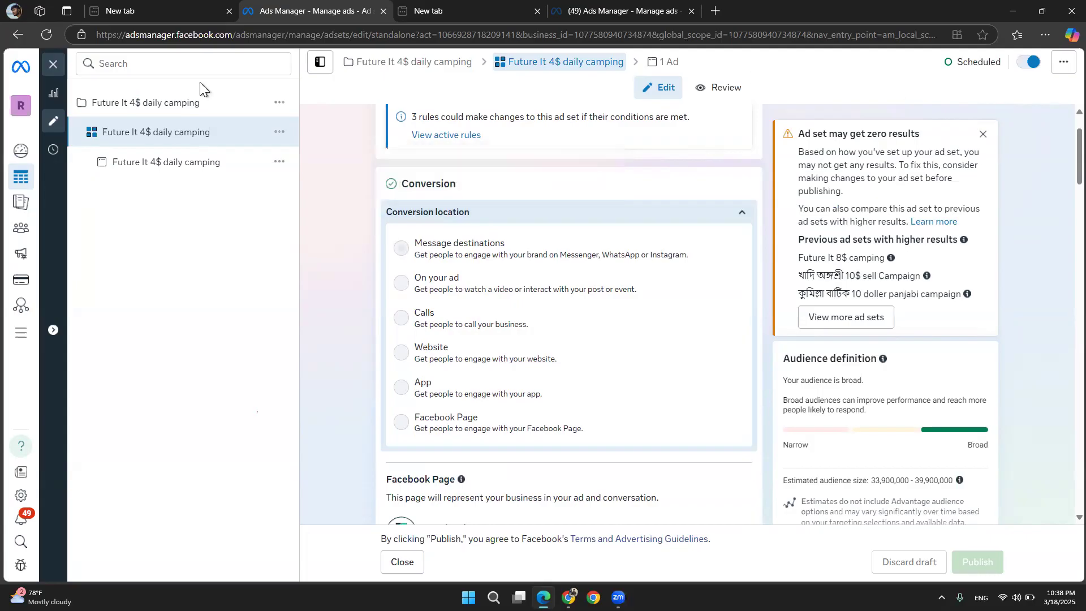
Duplicate the ad set into a new campaign named demo
{"action": "left_click", "coordinate": [49, 70]}
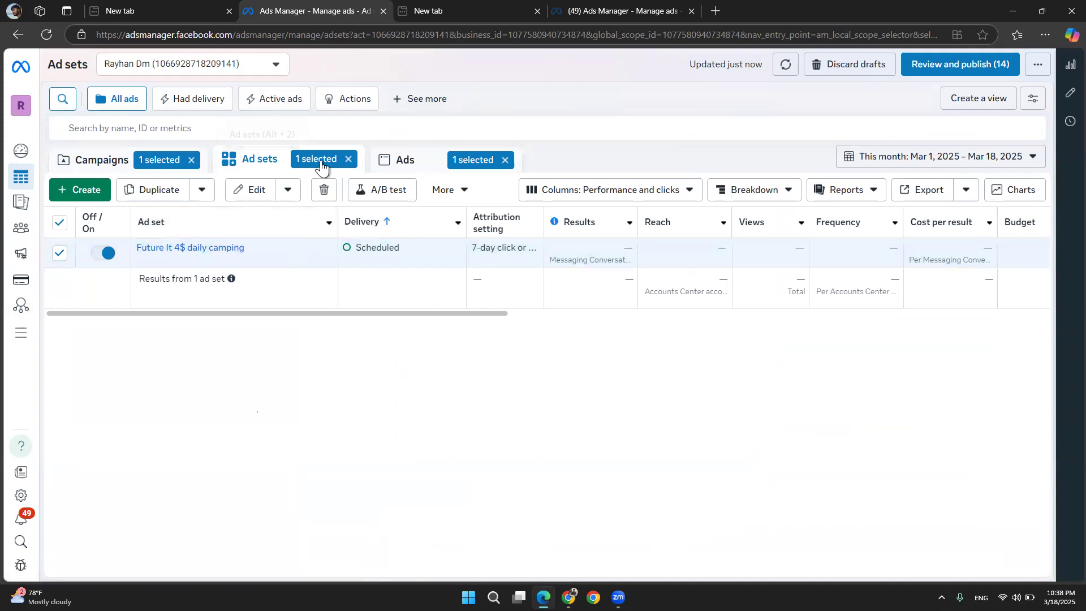
{"action": "left_click", "coordinate": [348, 159]}
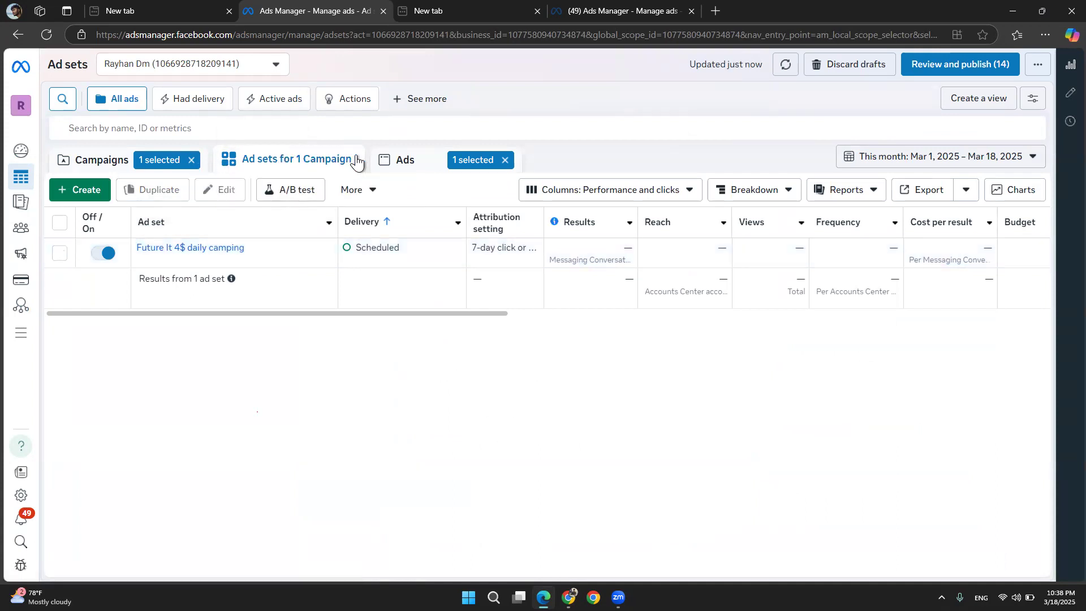
{"action": "left_click", "coordinate": [506, 161]}
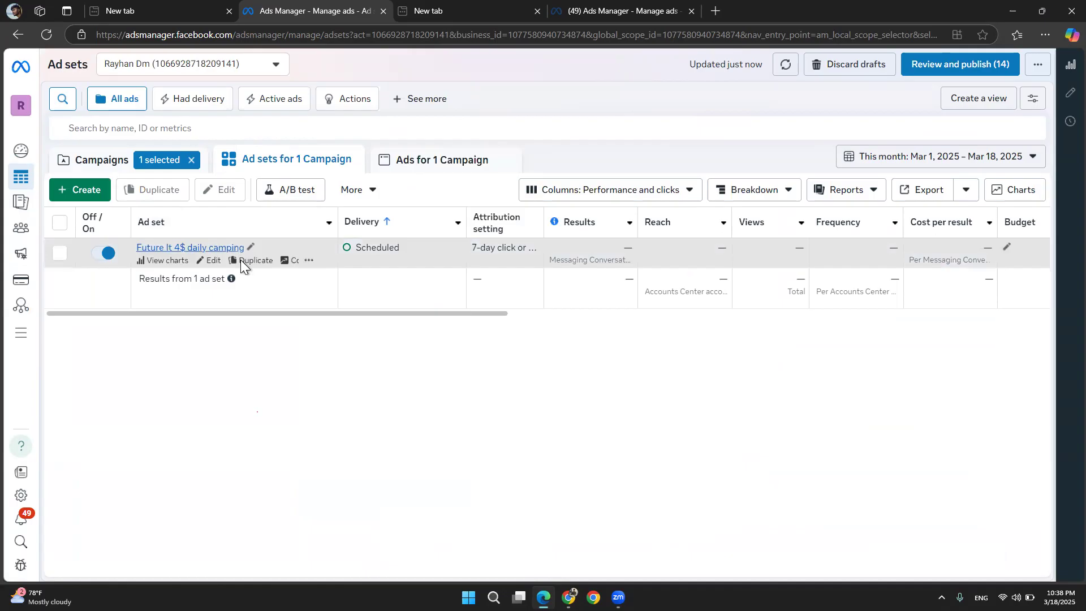
{"action": "left_click", "coordinate": [252, 266]}
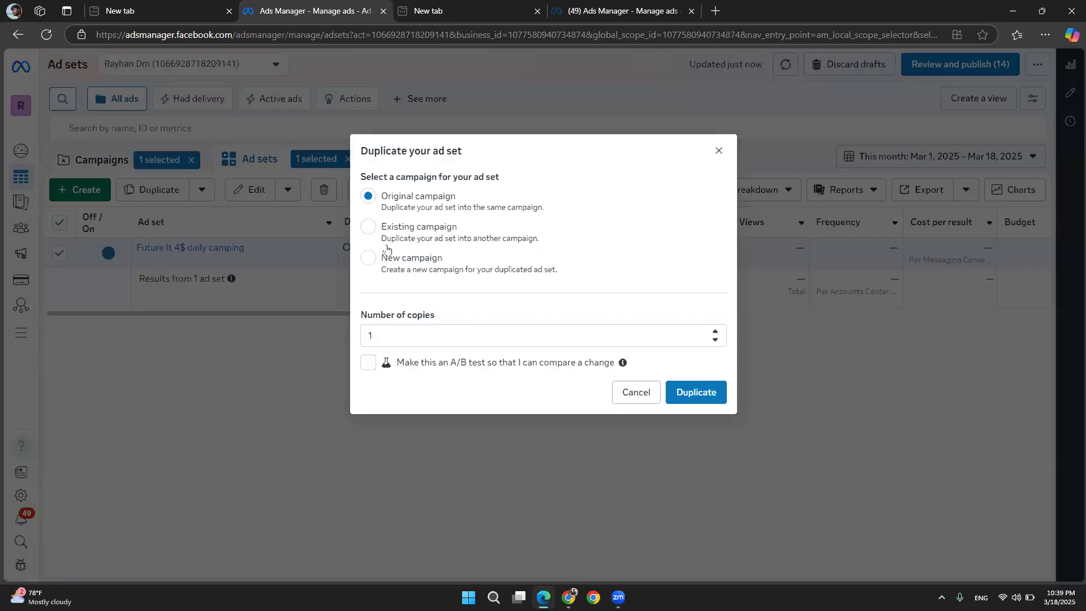
{"action": "left_click", "coordinate": [367, 258]}
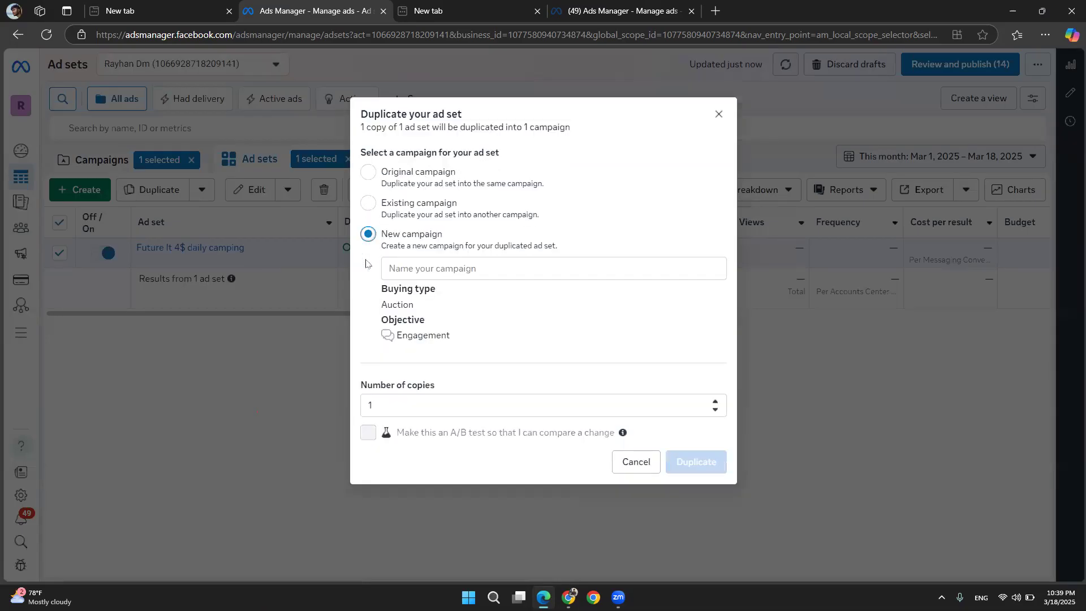
{"action": "left_click", "coordinate": [438, 273]}
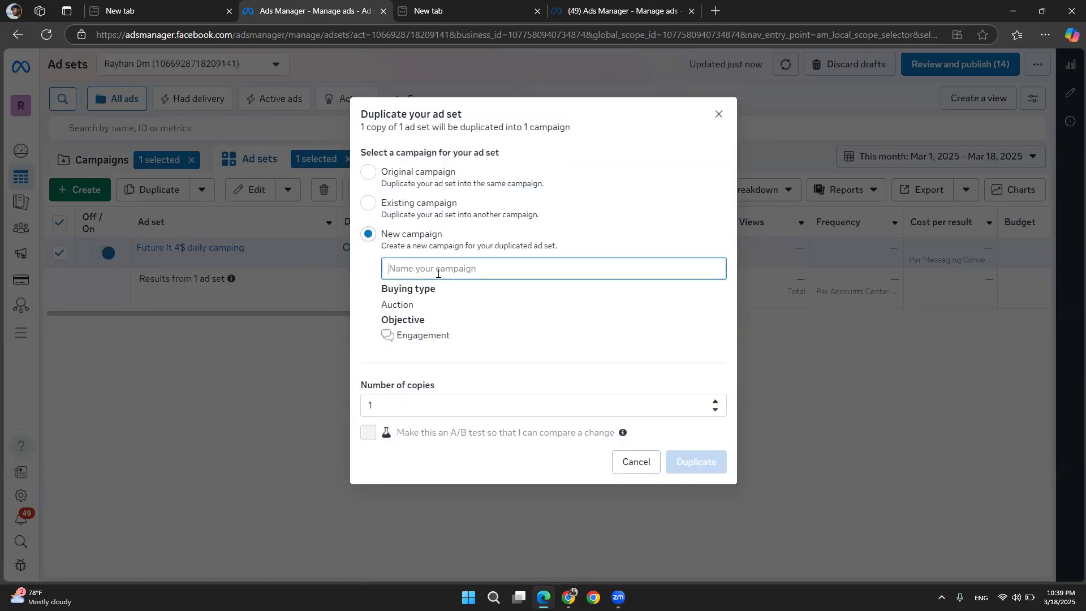
{"action": "type", "text": "demo"}
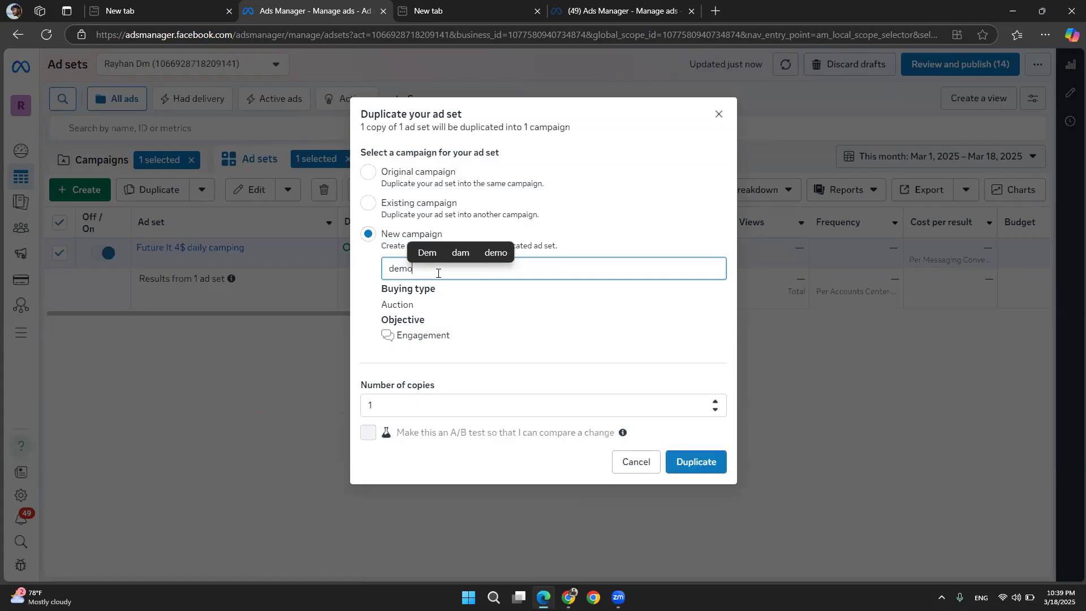
{"action": "left_click", "coordinate": [694, 460]}
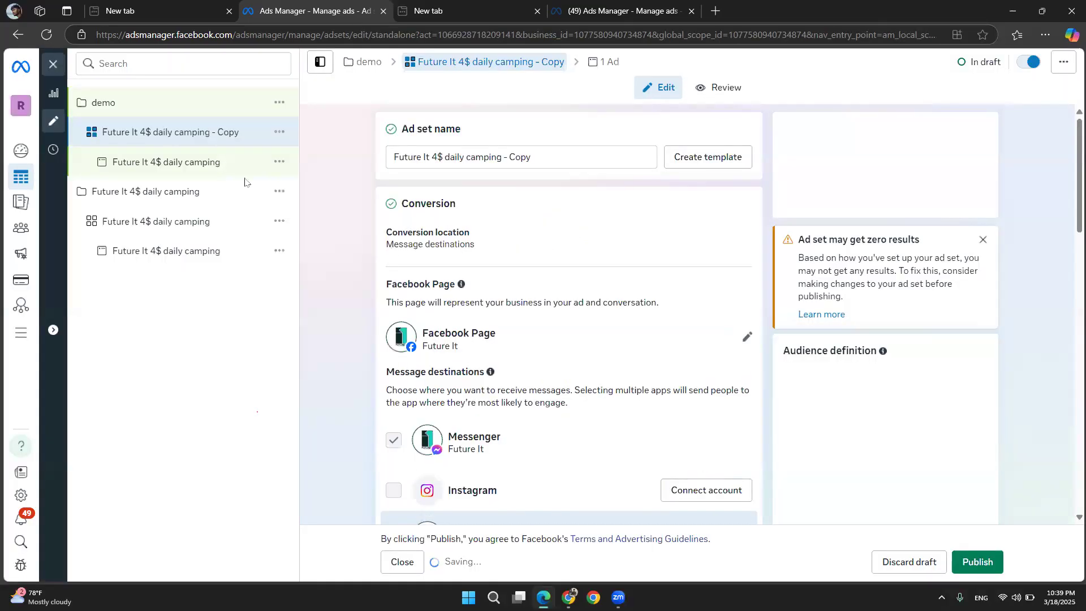
Delete the original Future It 4$ daily camping campaign
{"action": "left_click", "coordinate": [279, 193]}
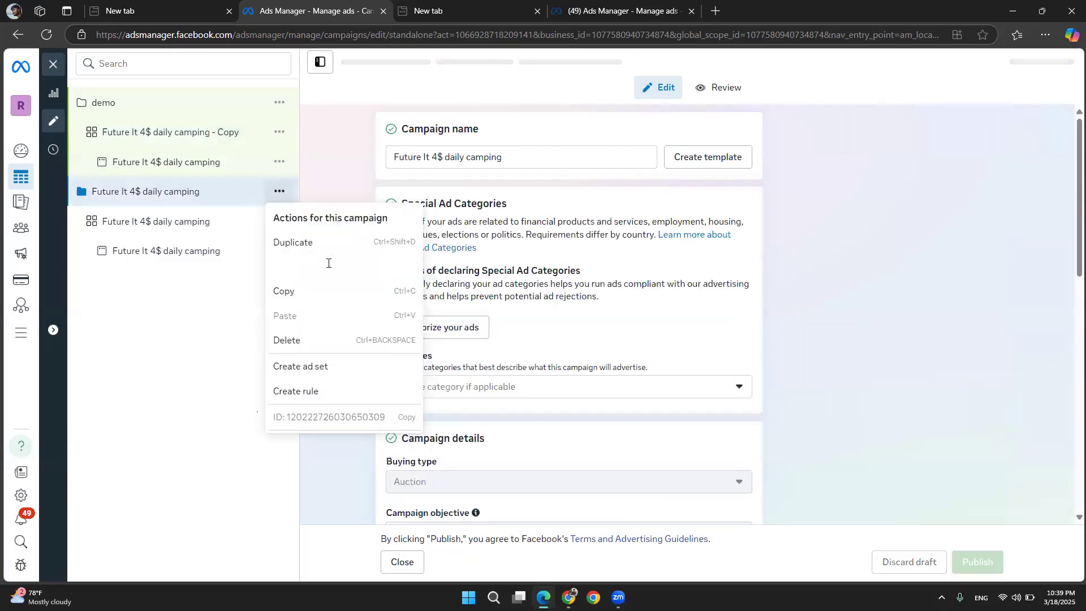
{"action": "left_click", "coordinate": [301, 341]}
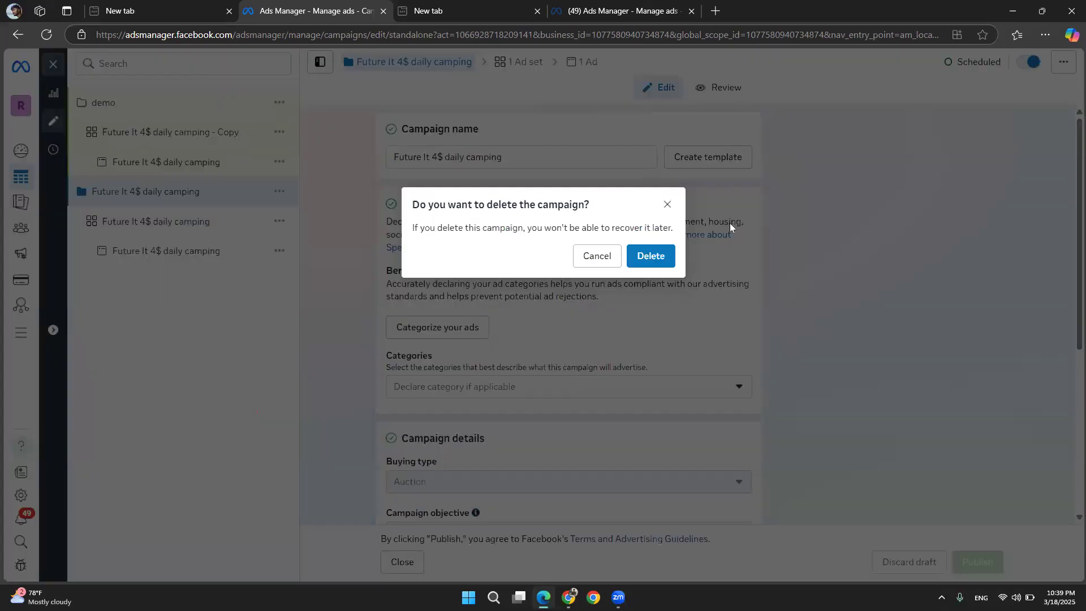
{"action": "left_click", "coordinate": [650, 257]}
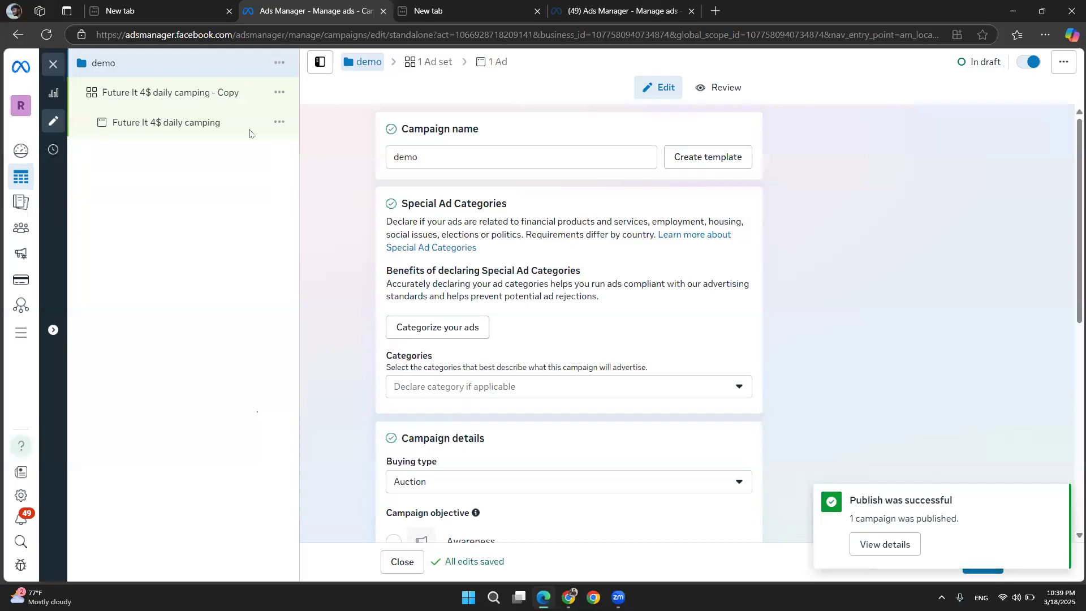
Change the copied ad set's conversion location to Website
{"action": "left_click", "coordinate": [178, 94]}
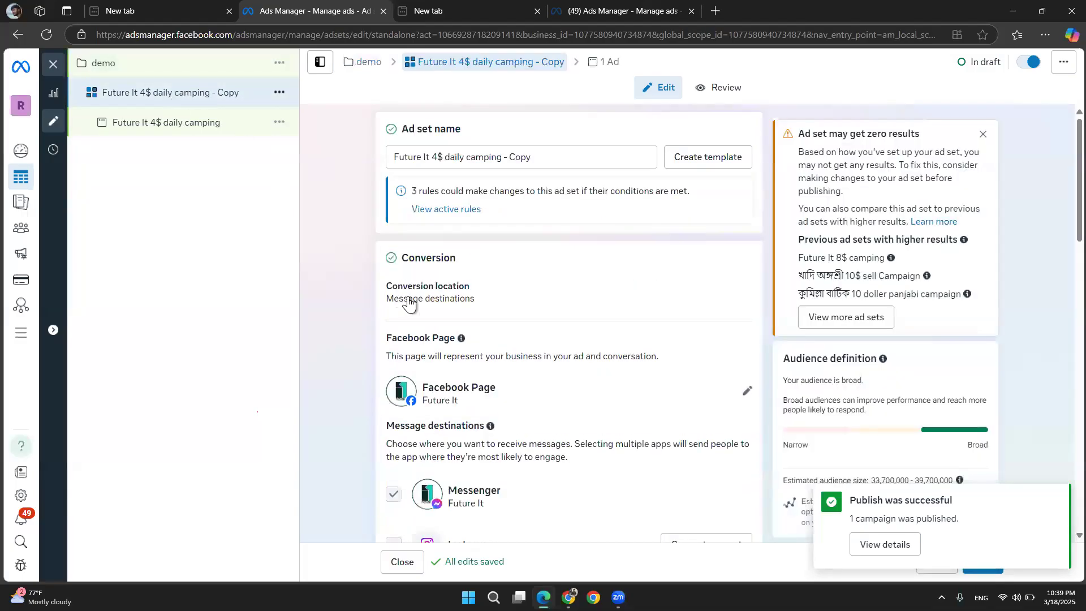
{"action": "left_click", "coordinate": [742, 291]}
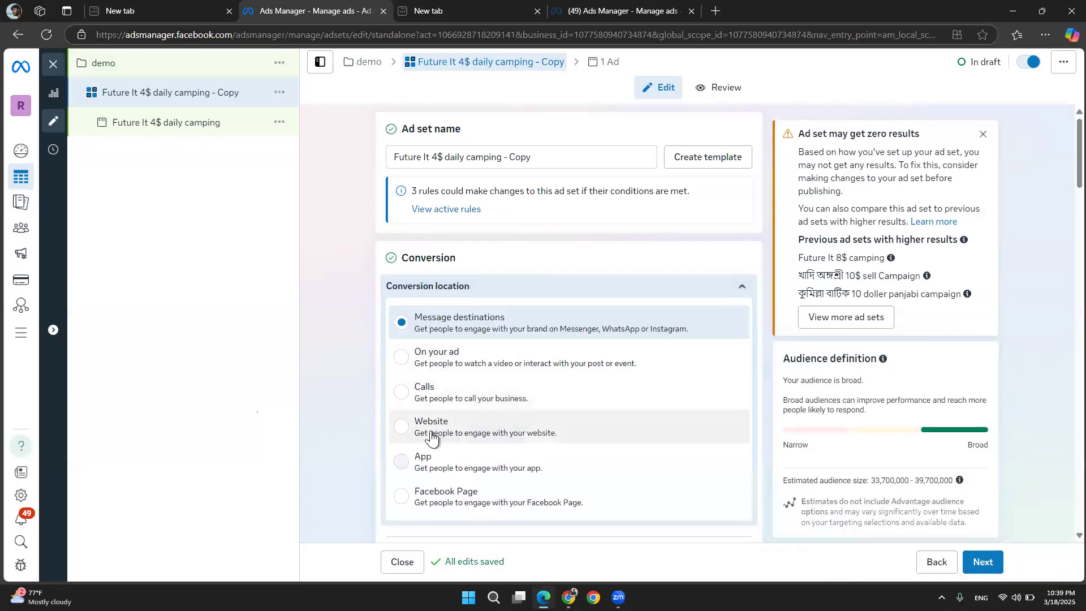
{"action": "left_click", "coordinate": [432, 438]}
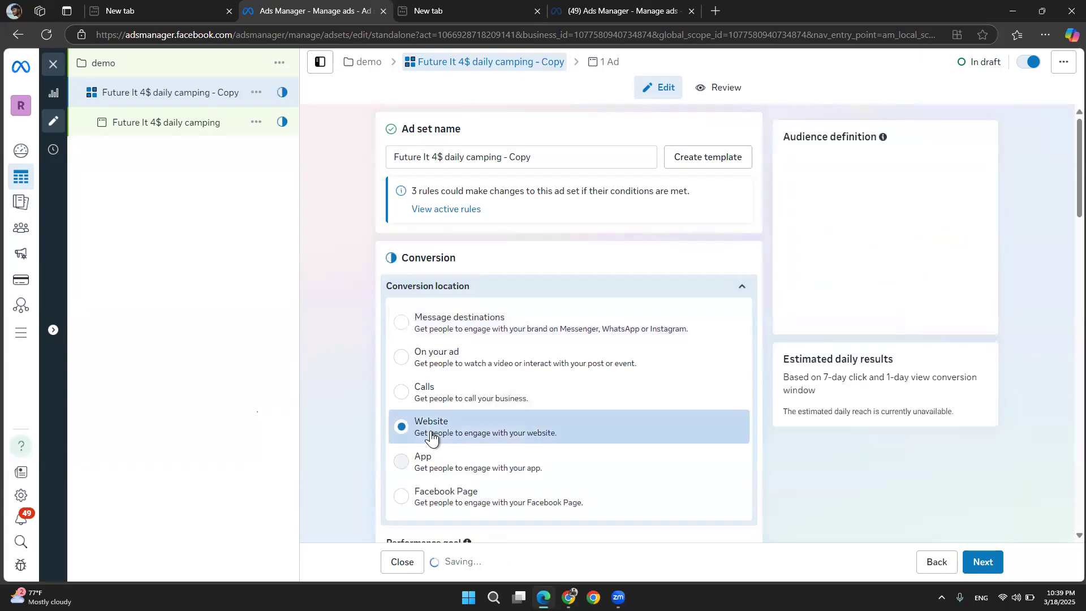
Switch the copied ad's setup to use an existing post
{"action": "left_click", "coordinate": [184, 123]}
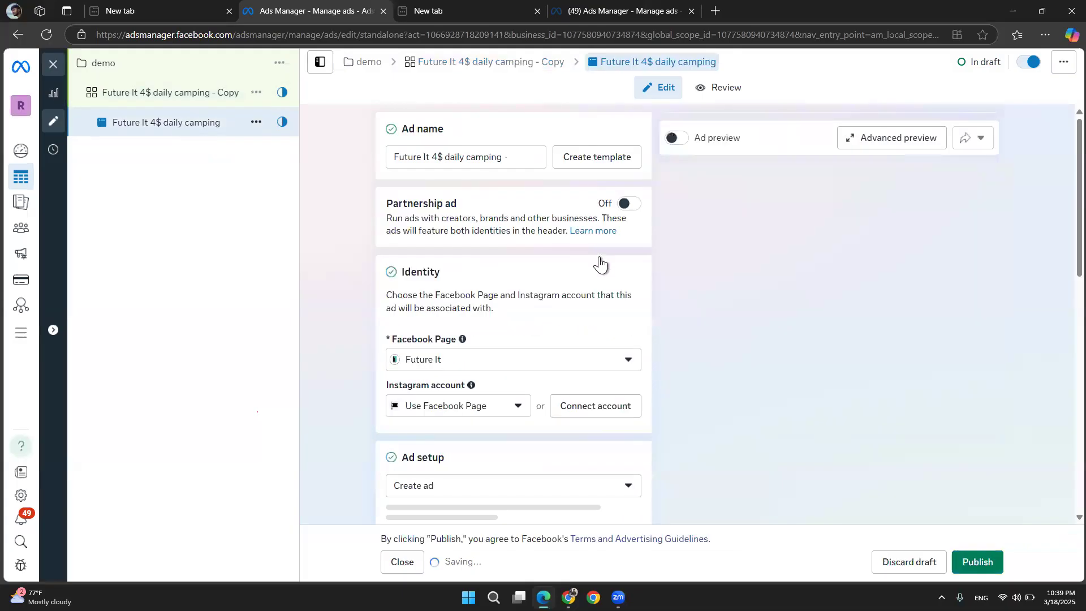
{"action": "scroll", "coordinate": [600, 288], "scroll_direction": "down", "scroll_amount": 5}
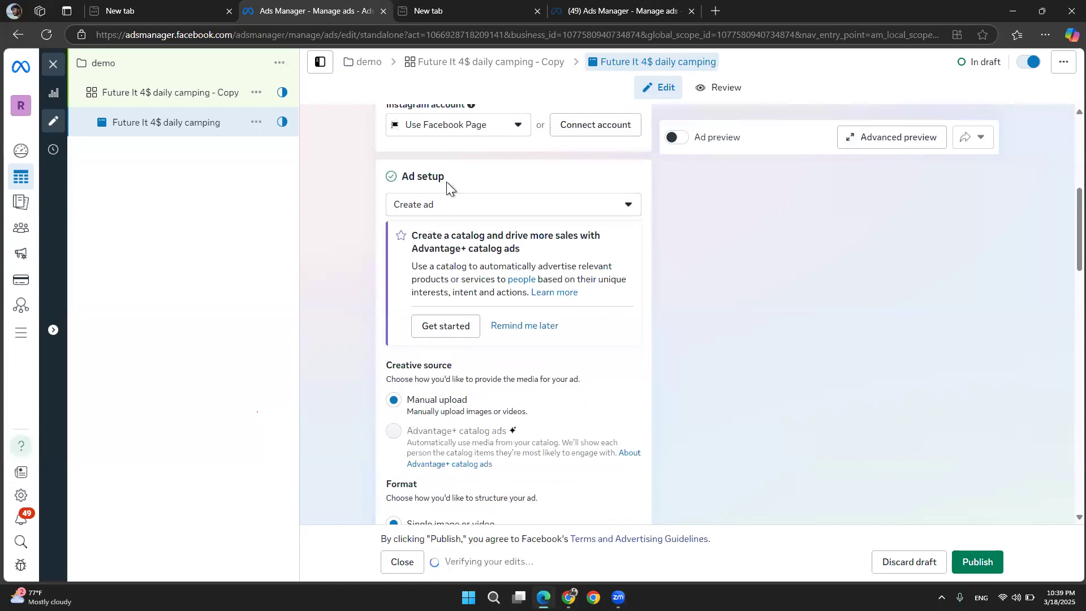
{"action": "left_click", "coordinate": [442, 209]}
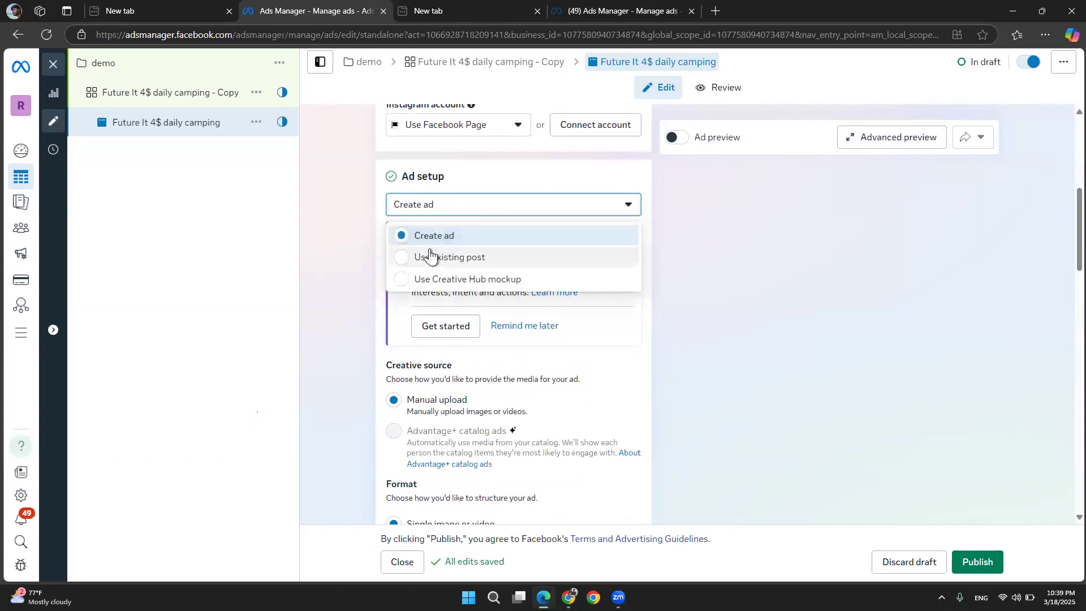
{"action": "left_click", "coordinate": [430, 256]}
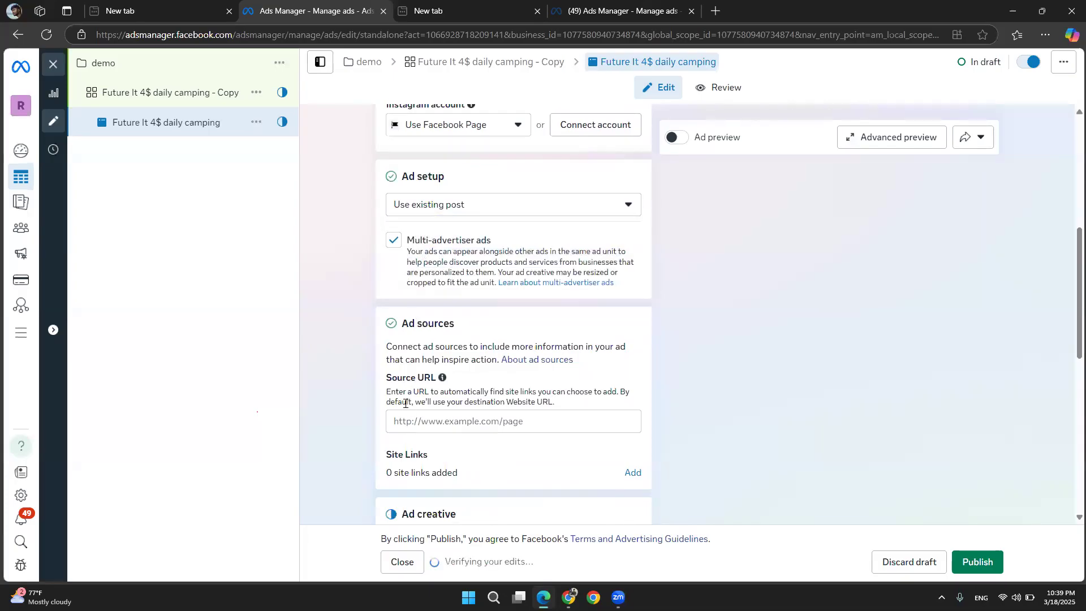
Select the Alhamdulillah Student Review video post as the ad's creative
{"action": "left_click", "coordinate": [408, 421]}
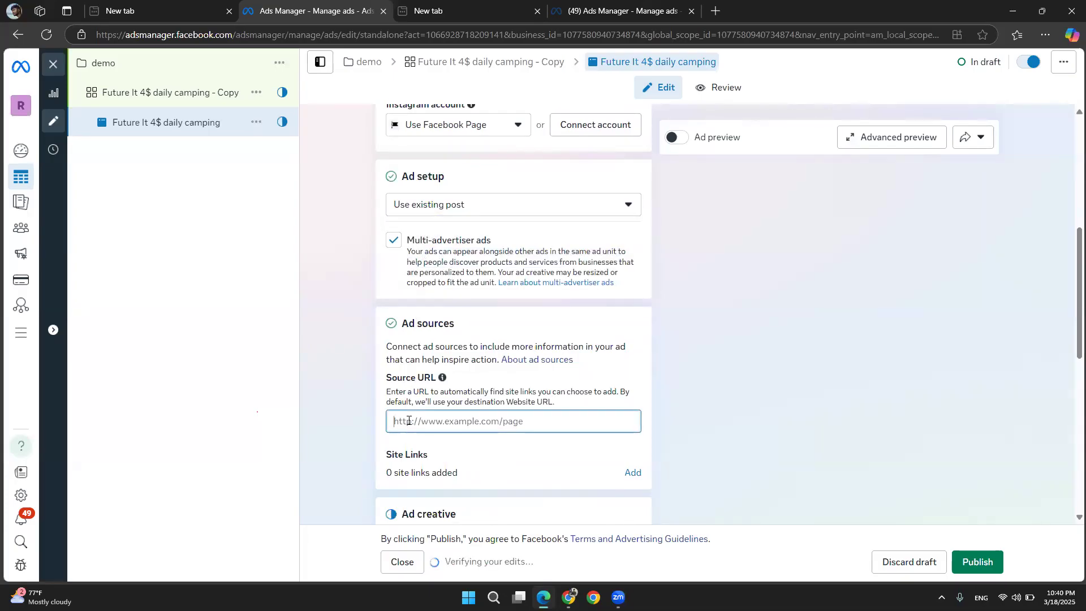
{"action": "scroll", "coordinate": [408, 421], "scroll_direction": "down", "scroll_amount": 3}
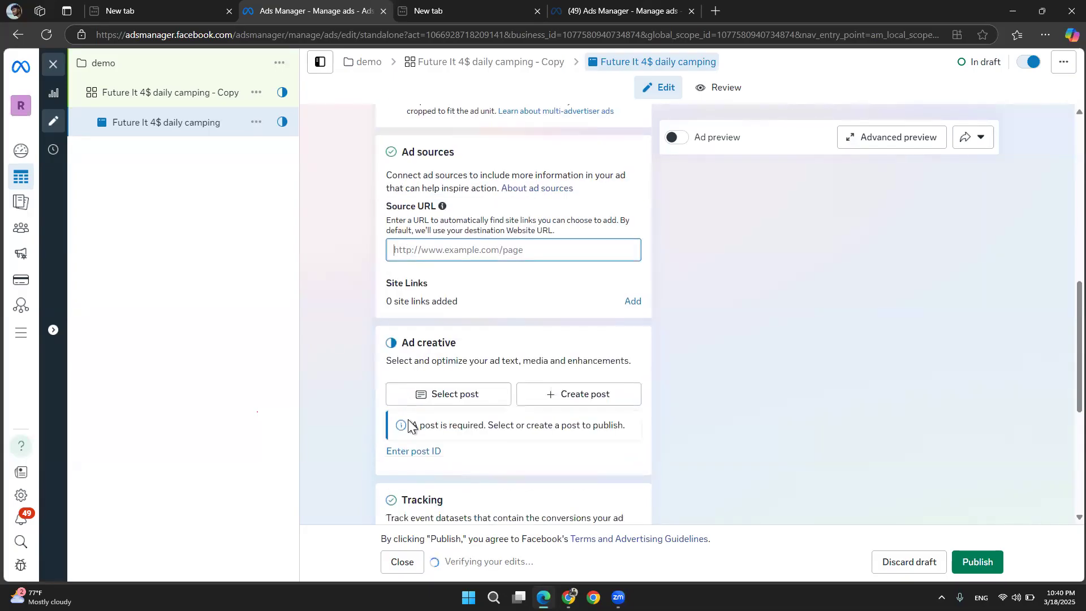
{"action": "left_click", "coordinate": [437, 386]}
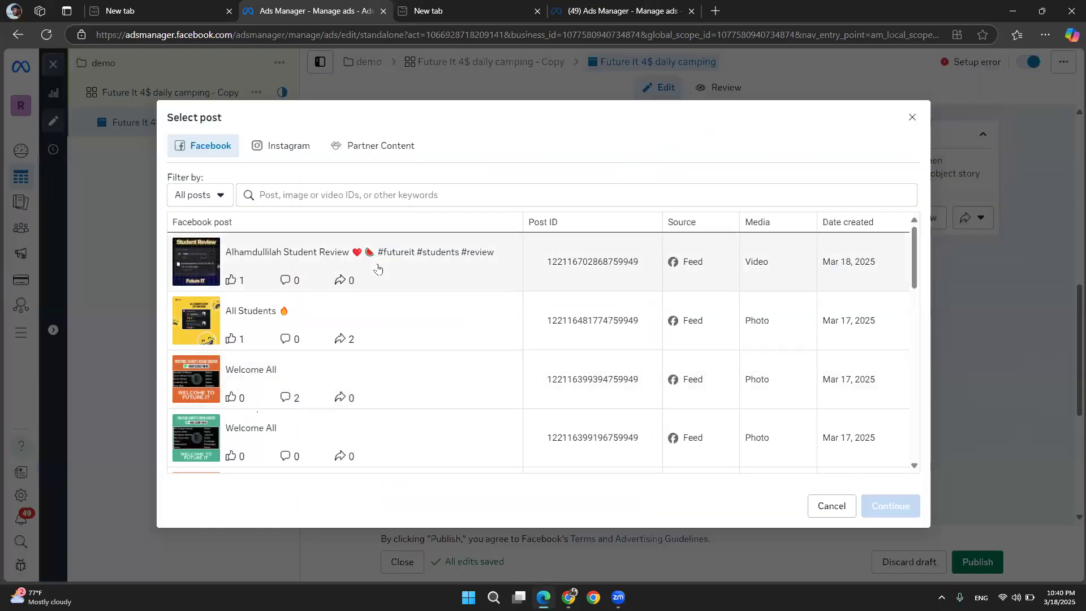
{"action": "left_click", "coordinate": [377, 270]}
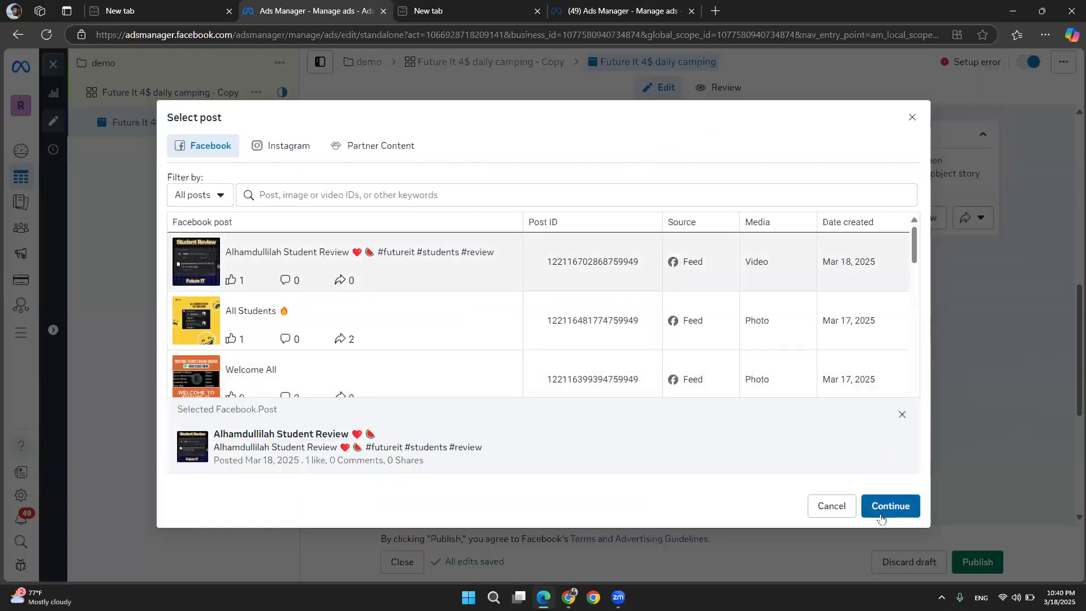
{"action": "left_click", "coordinate": [889, 506]}
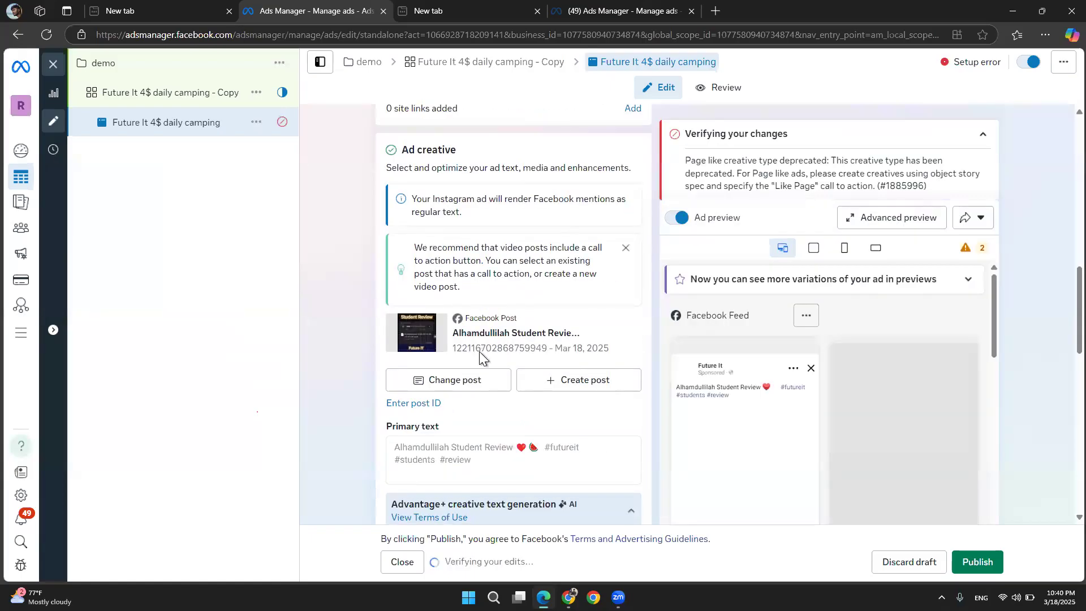
{"action": "scroll", "coordinate": [479, 351], "scroll_direction": "down", "scroll_amount": 3}
{"action": "scroll", "coordinate": [479, 352], "scroll_direction": "down", "scroll_amount": 1}
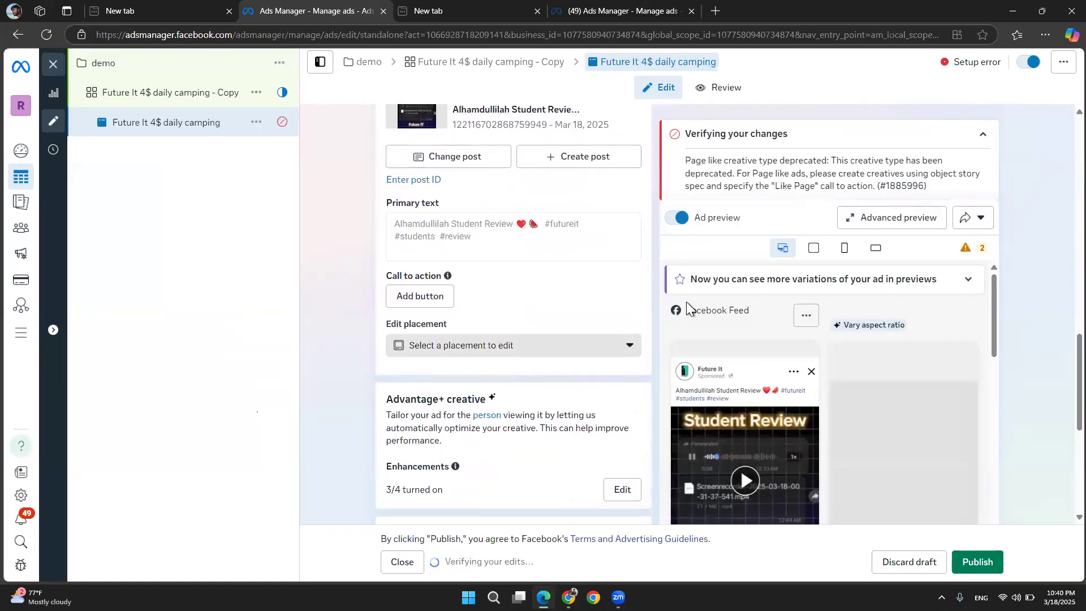
{"action": "scroll", "coordinate": [686, 301], "scroll_direction": "down", "scroll_amount": 2}
{"action": "scroll", "coordinate": [490, 266], "scroll_direction": "up", "scroll_amount": 3}
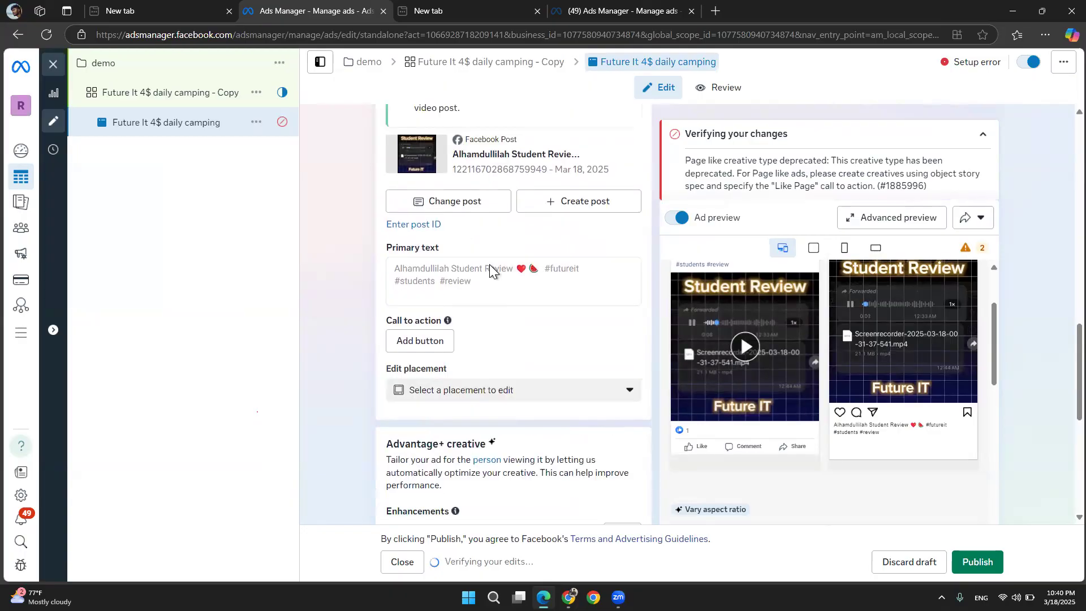
{"action": "scroll", "coordinate": [490, 263], "scroll_direction": "up", "scroll_amount": 1}
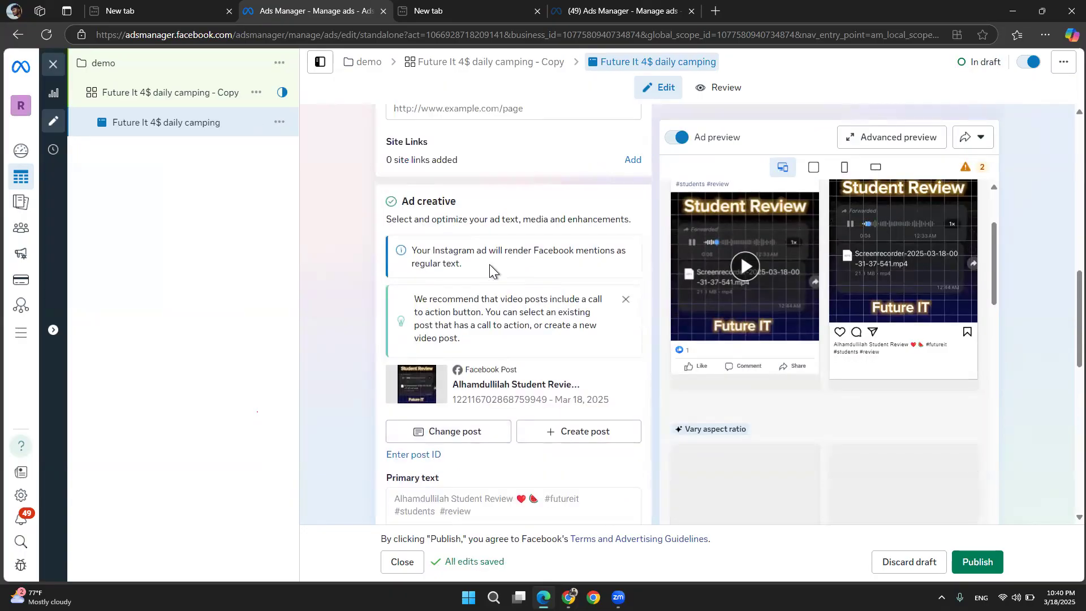
{"action": "scroll", "coordinate": [464, 140], "scroll_direction": "up", "scroll_amount": 1}
{"action": "left_click", "coordinate": [462, 145]}
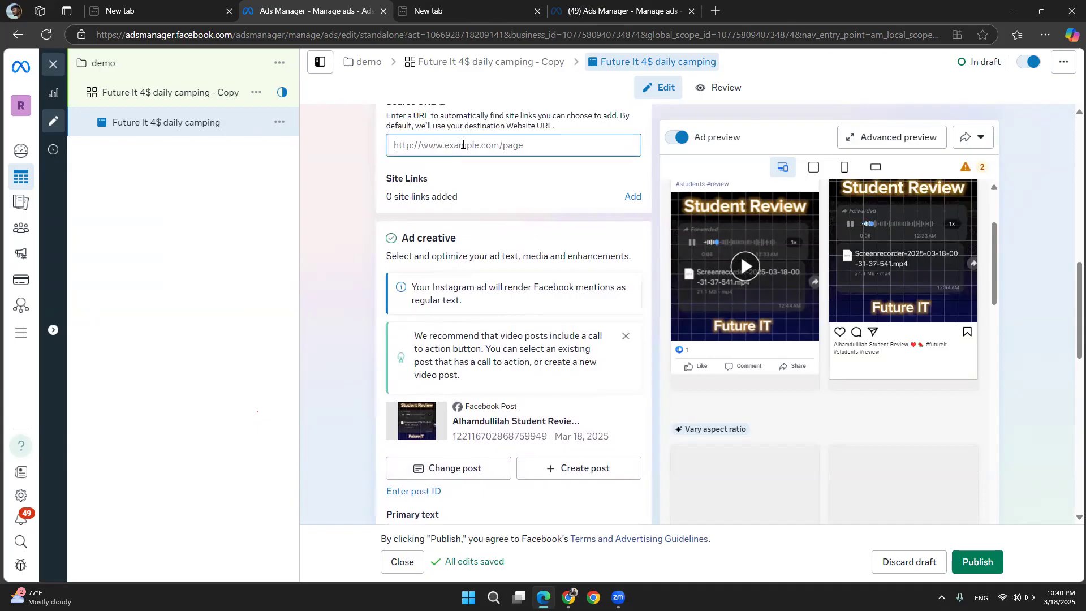
{"action": "type", "text": "www"}
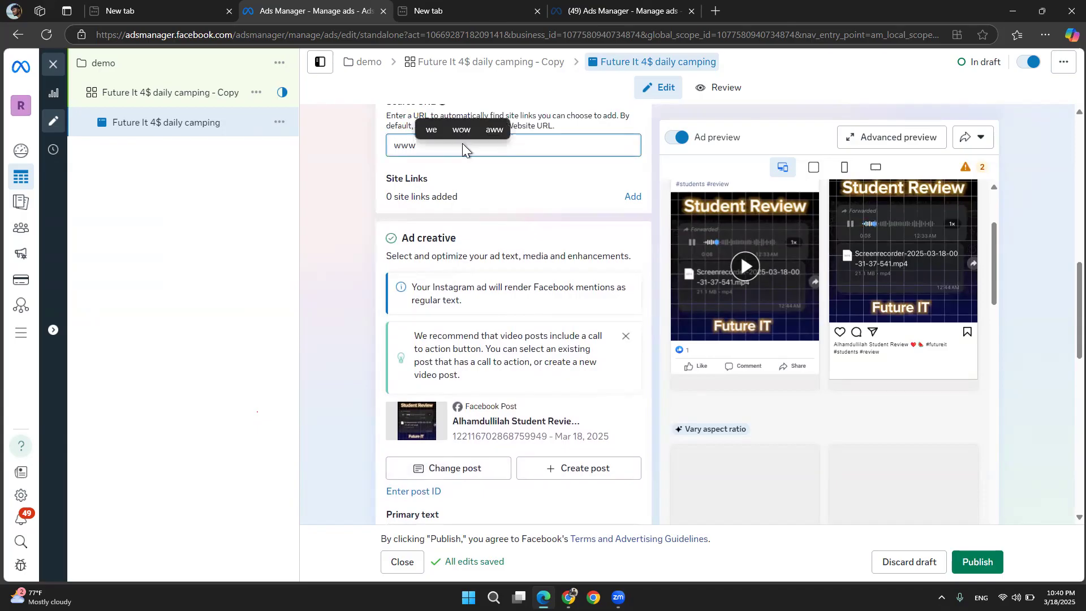
{"action": "type", "text": ".a"}
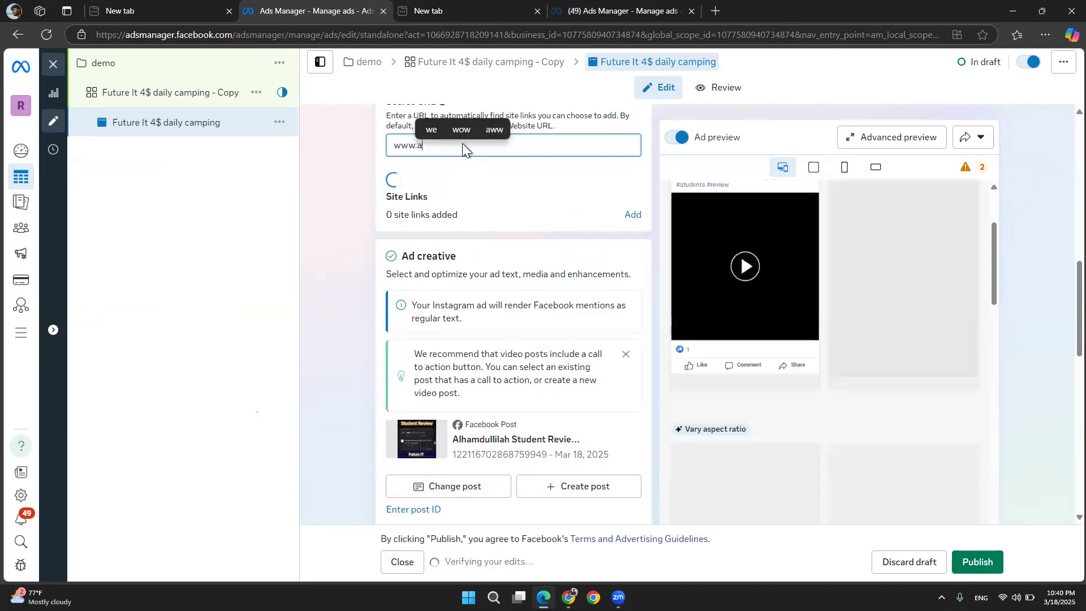
{"action": "type", "text": "bcd"}
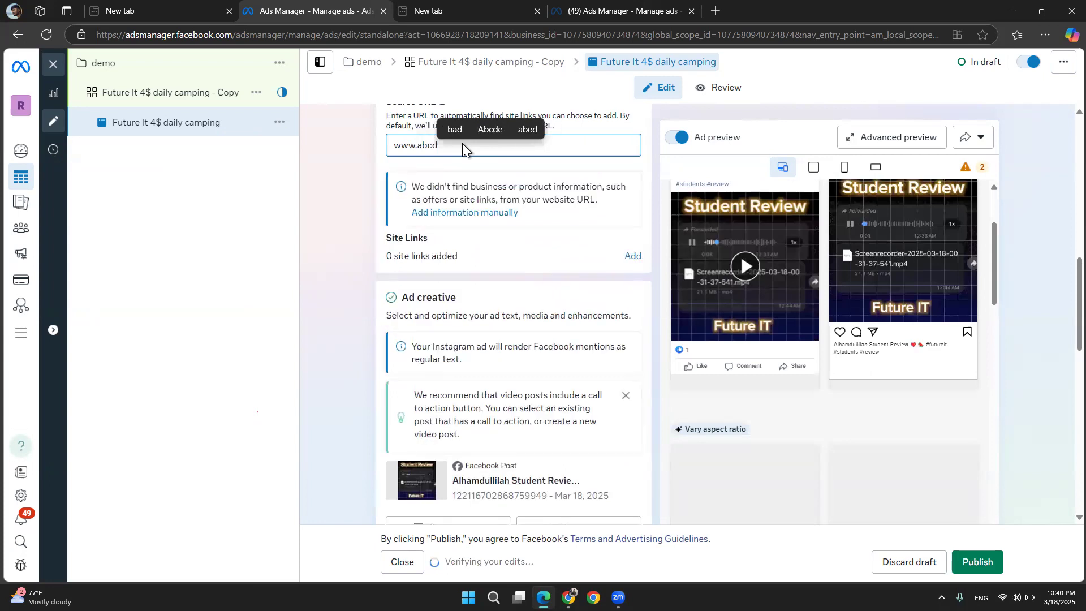
{"action": "type", "text": "."}
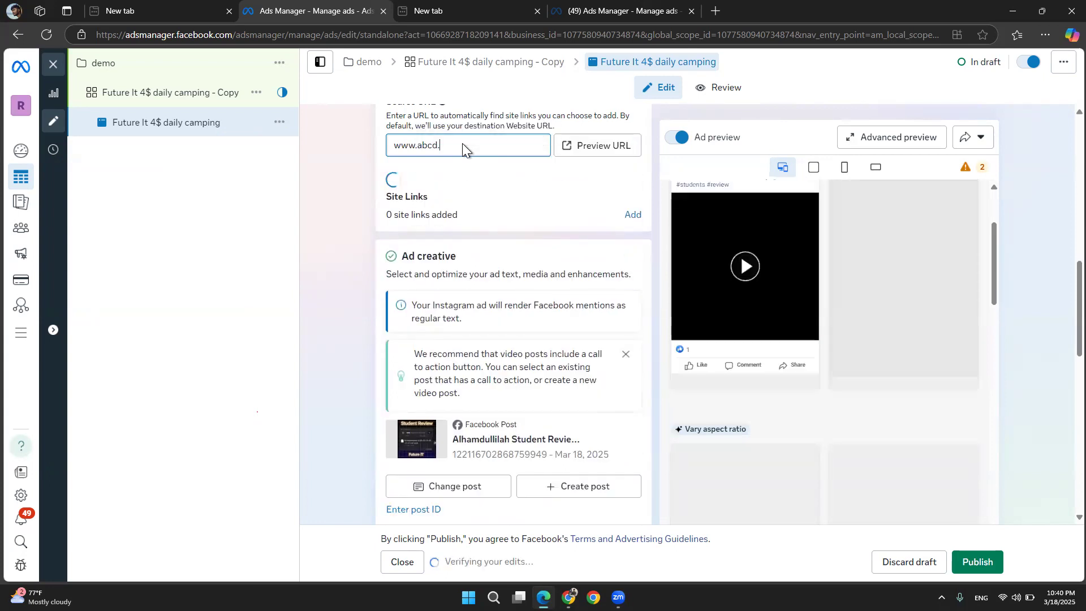
{"action": "type", "text": "com"}
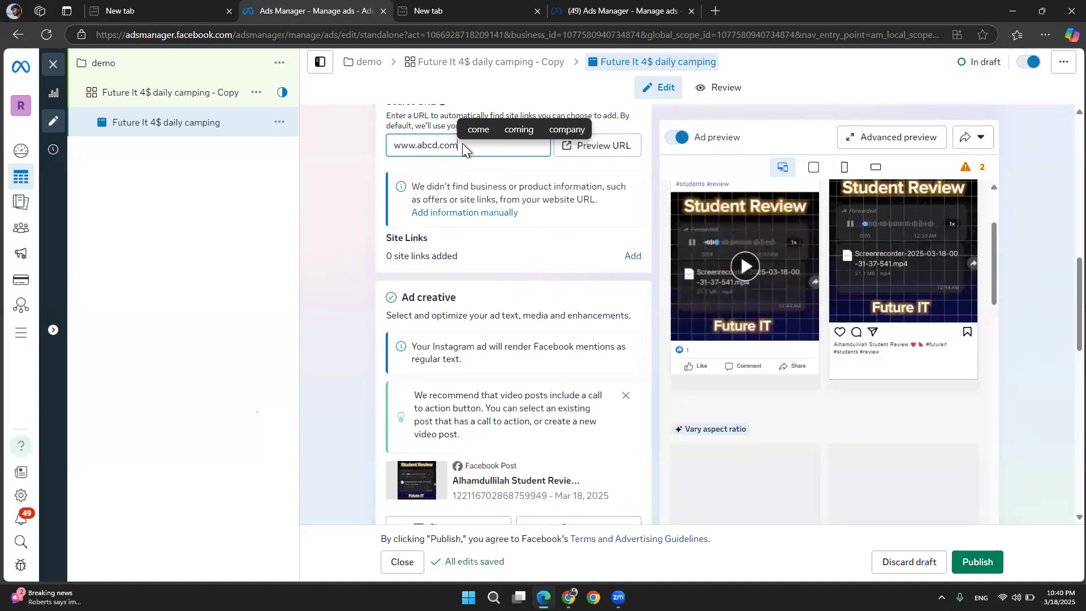
{"action": "left_click", "coordinate": [346, 231]}
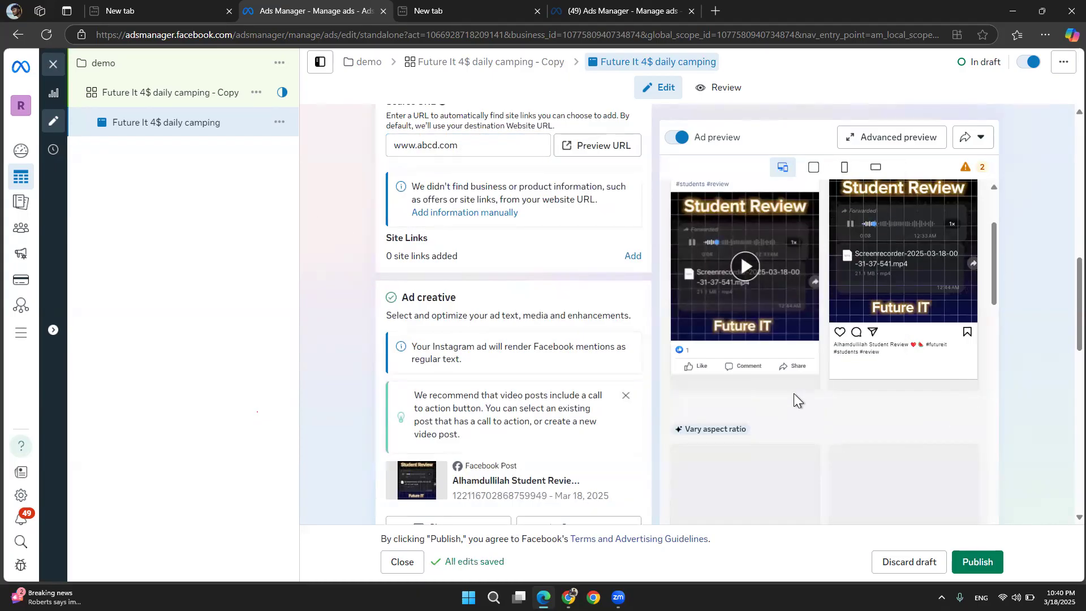
Scroll through the ad preview placements and the ad setup form to review the ad
{"action": "scroll", "coordinate": [793, 393], "scroll_direction": "up", "scroll_amount": 5}
{"action": "scroll", "coordinate": [793, 399], "scroll_direction": "up", "scroll_amount": 2}
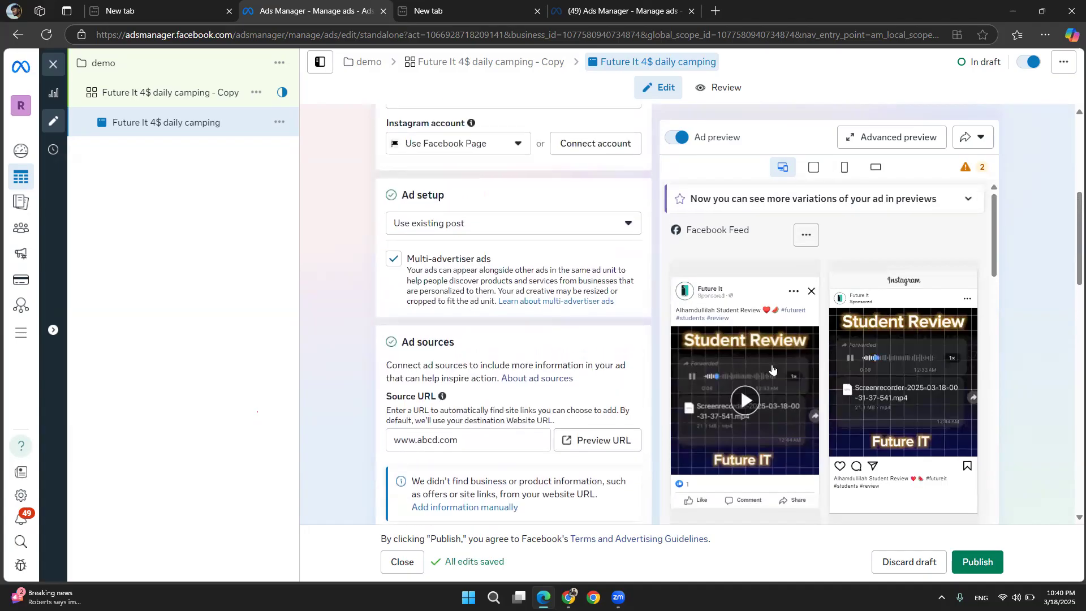
{"action": "scroll", "coordinate": [772, 369], "scroll_direction": "down", "scroll_amount": 2}
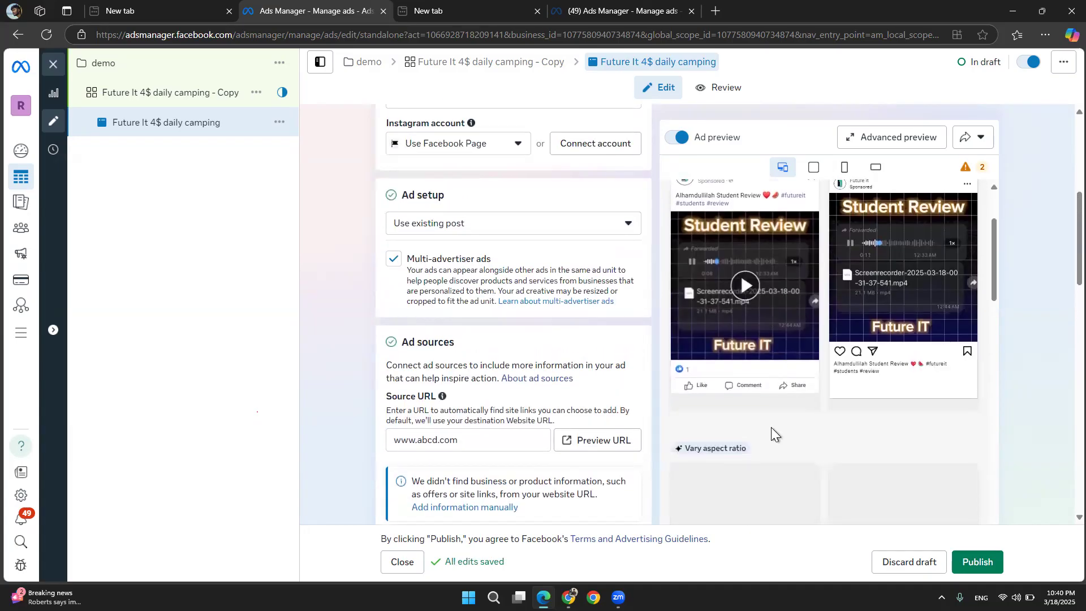
{"action": "scroll", "coordinate": [776, 436], "scroll_direction": "down", "scroll_amount": 3}
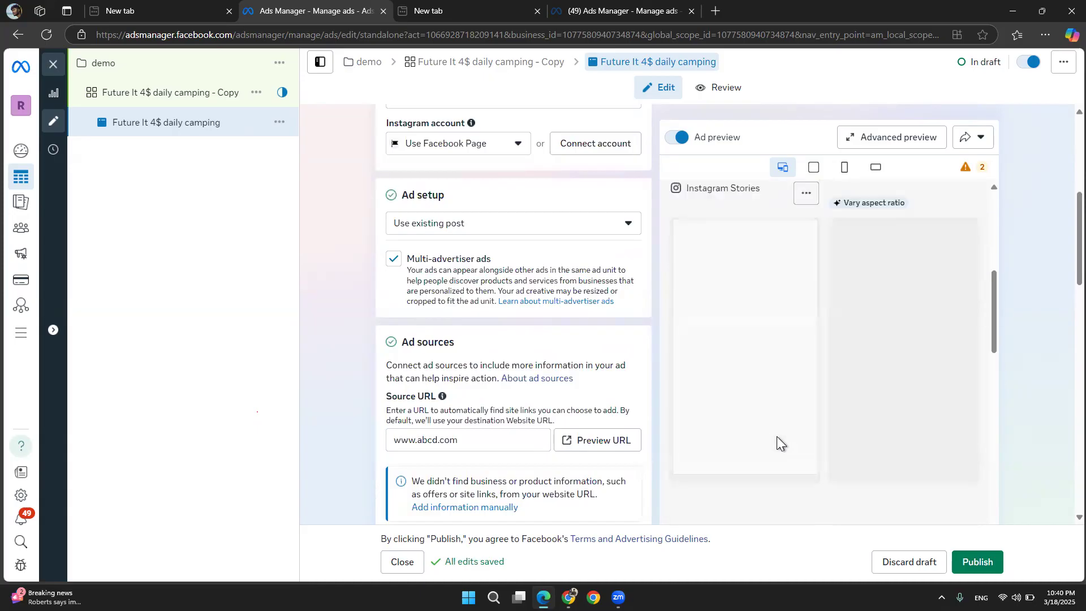
{"action": "scroll", "coordinate": [776, 434], "scroll_direction": "down", "scroll_amount": 3}
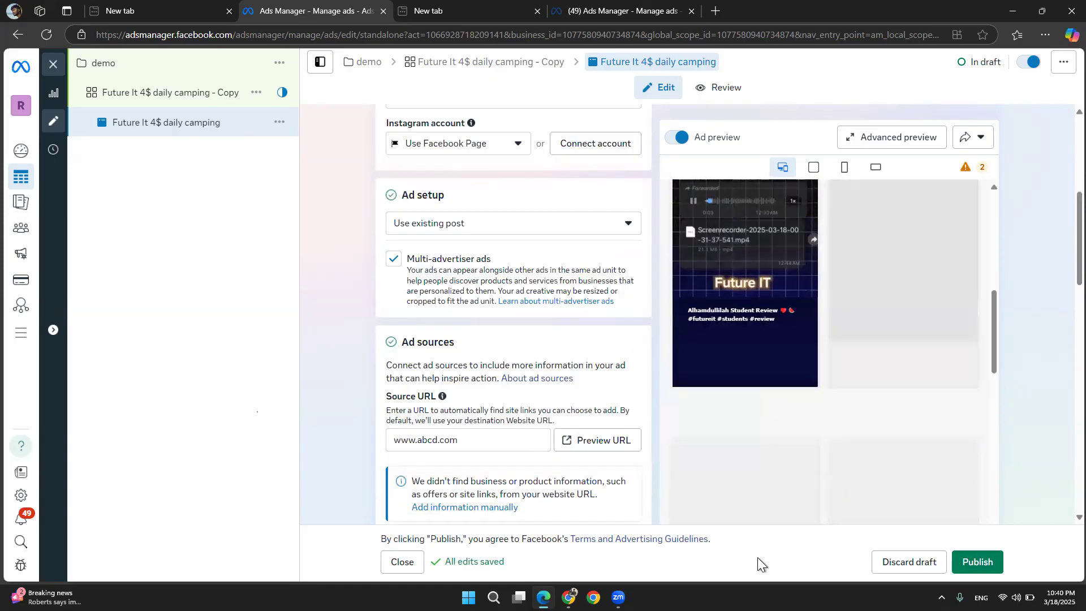
{"action": "scroll", "coordinate": [744, 256], "scroll_direction": "up", "scroll_amount": 4}
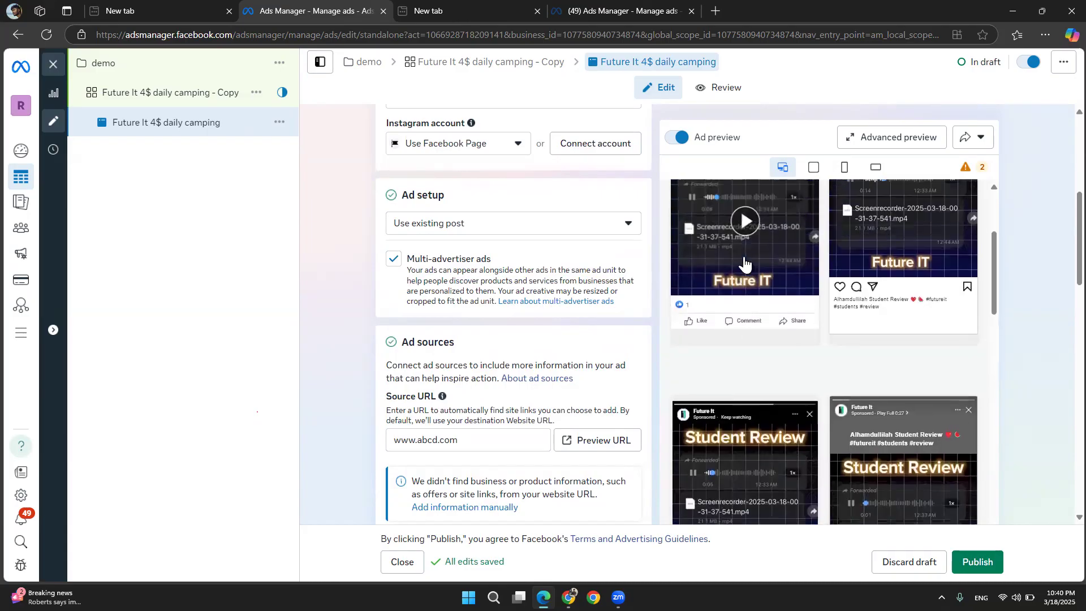
{"action": "scroll", "coordinate": [343, 348], "scroll_direction": "down", "scroll_amount": 6}
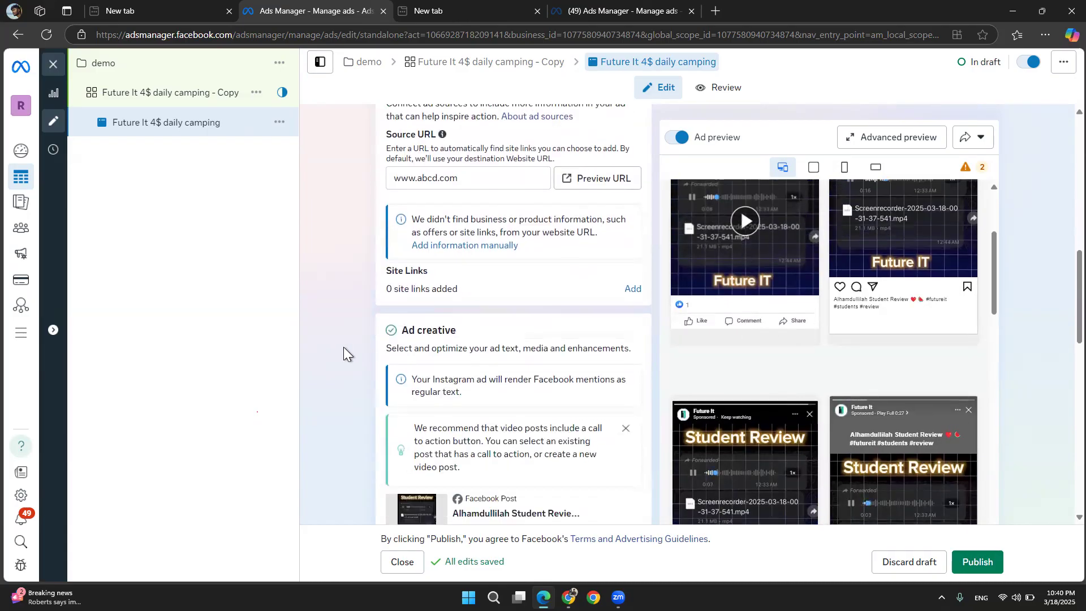
{"action": "scroll", "coordinate": [344, 347], "scroll_direction": "down", "scroll_amount": 5}
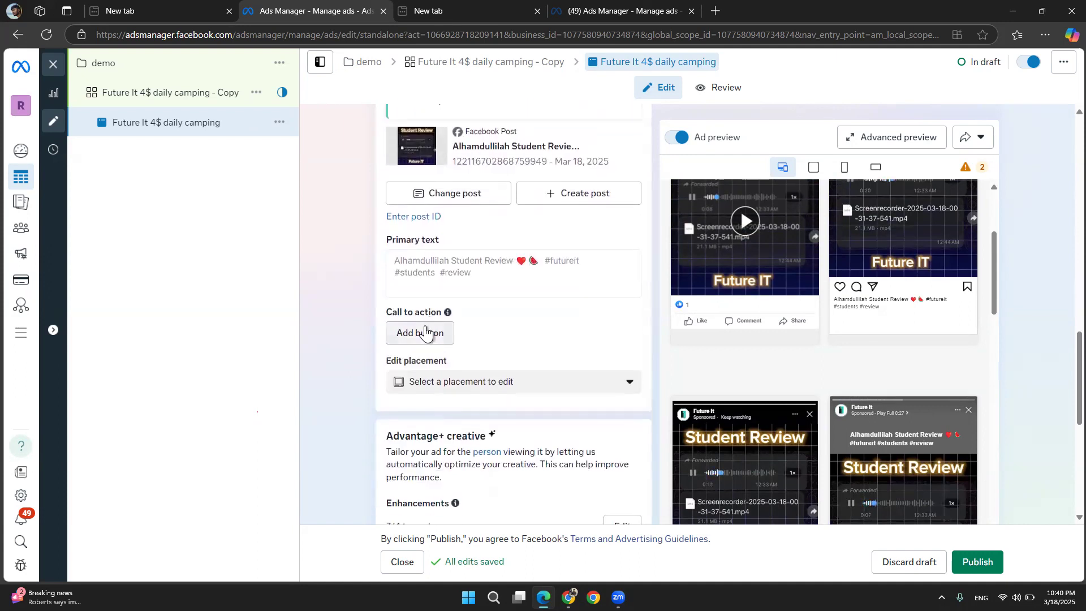
{"action": "left_click", "coordinate": [425, 332]}
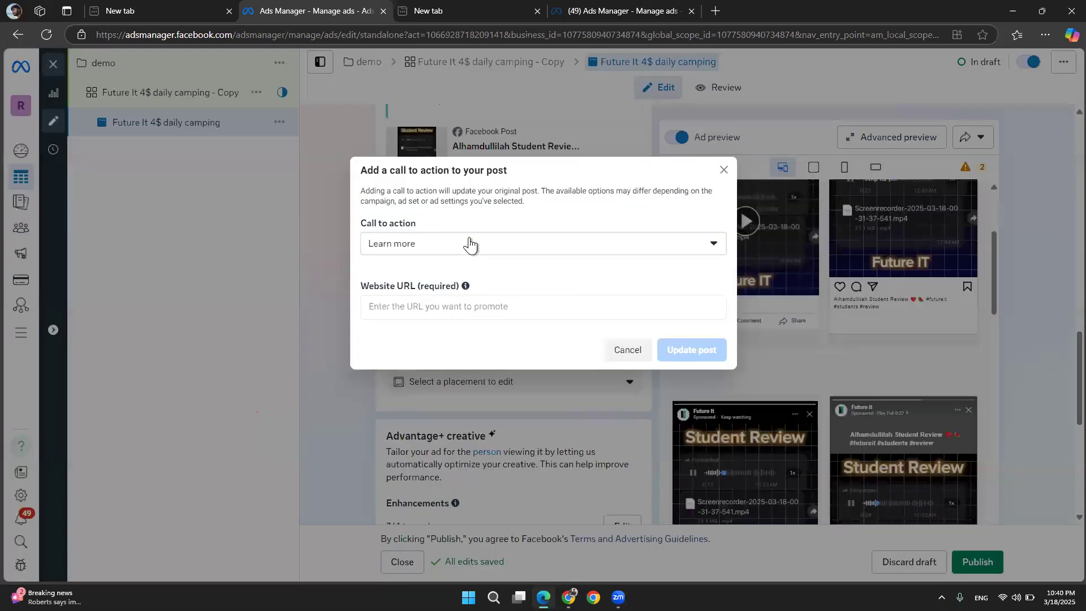
{"action": "left_click", "coordinate": [471, 245]}
{"action": "left_click", "coordinate": [286, 315]}
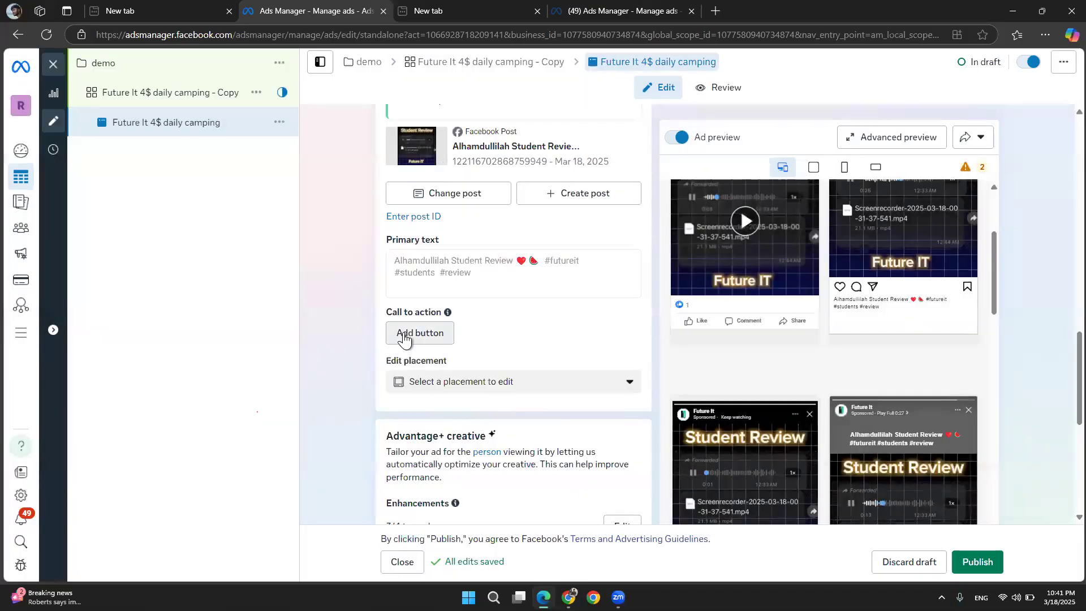
{"action": "left_click", "coordinate": [404, 338]}
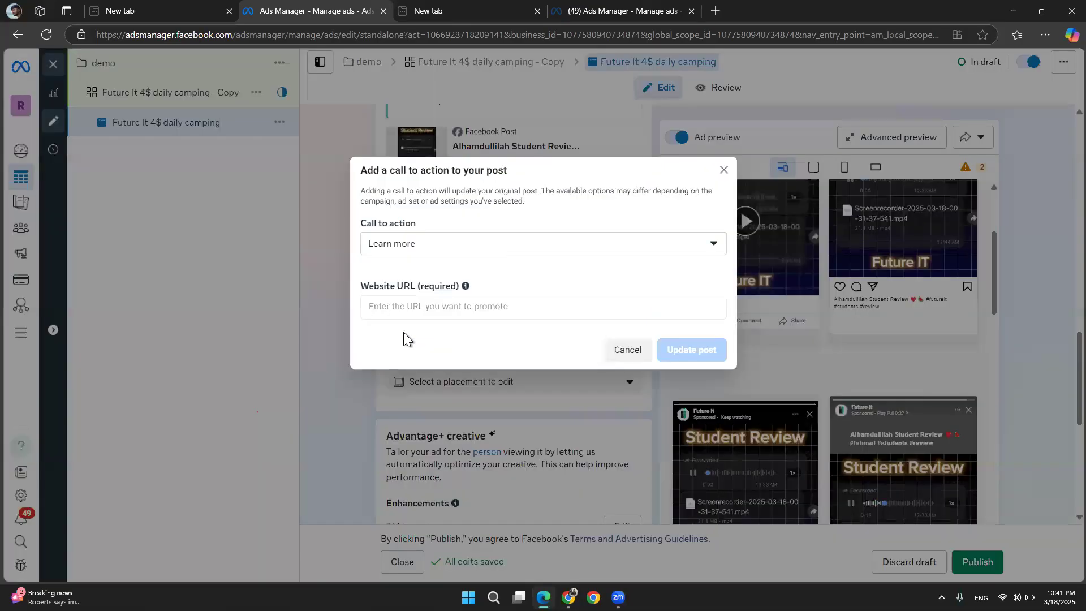
{"action": "left_click", "coordinate": [439, 245]}
{"action": "left_click", "coordinate": [347, 274]}
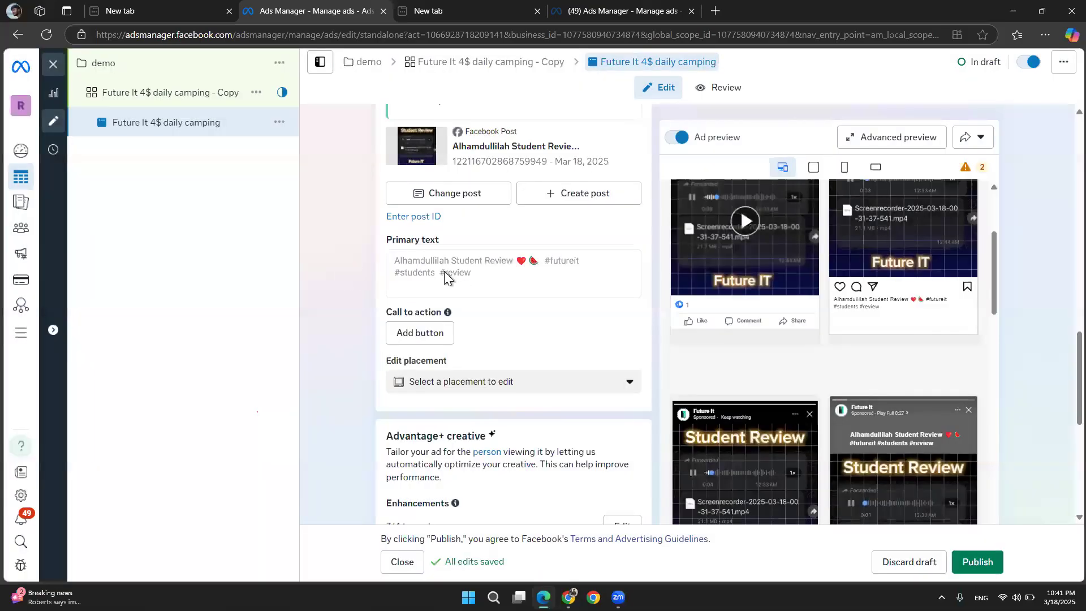
{"action": "left_click", "coordinate": [422, 341]}
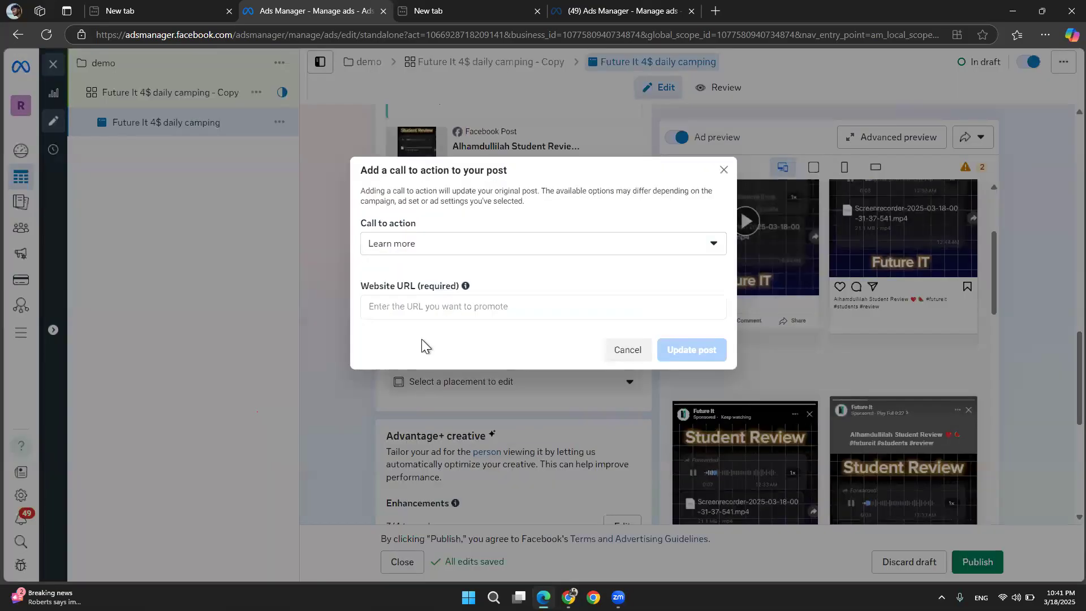
{"action": "left_click", "coordinate": [517, 244]}
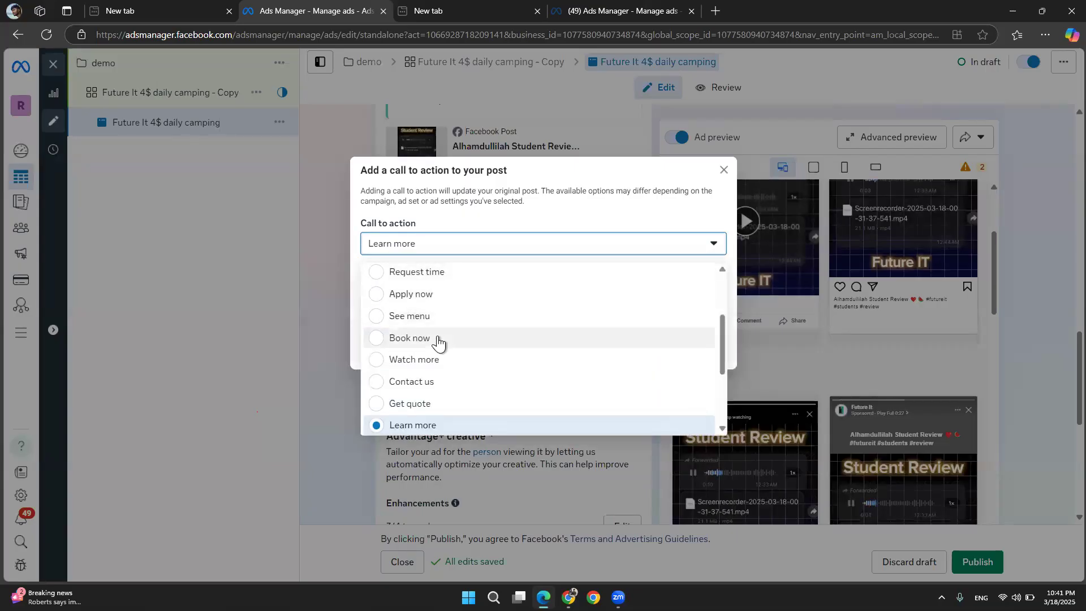
{"action": "scroll", "coordinate": [438, 339], "scroll_direction": "down", "scroll_amount": 1}
{"action": "scroll", "coordinate": [438, 341], "scroll_direction": "down", "scroll_amount": 4}
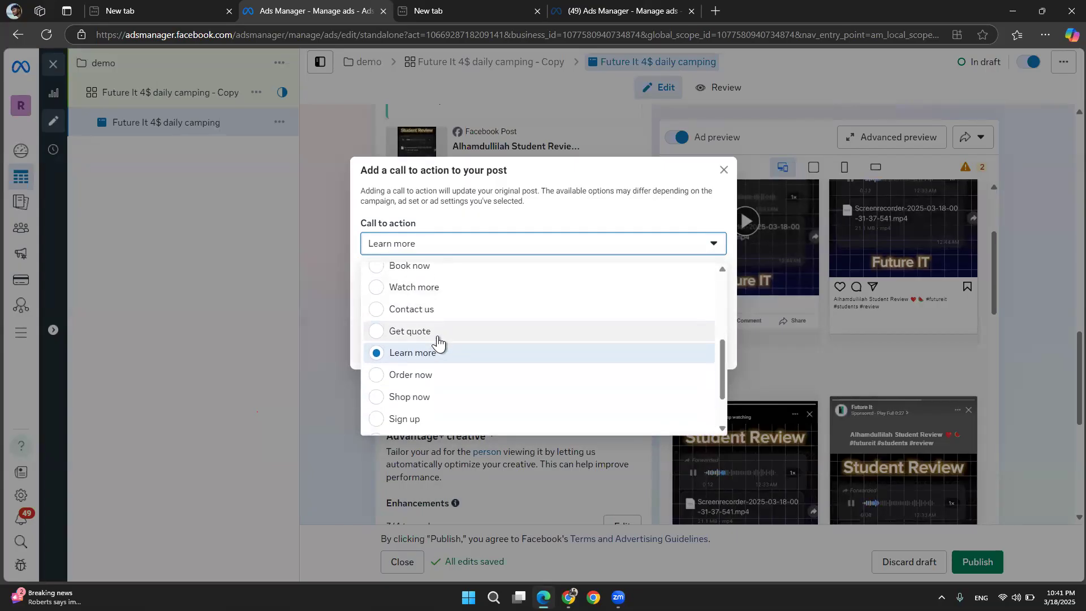
{"action": "scroll", "coordinate": [439, 342], "scroll_direction": "down", "scroll_amount": 1}
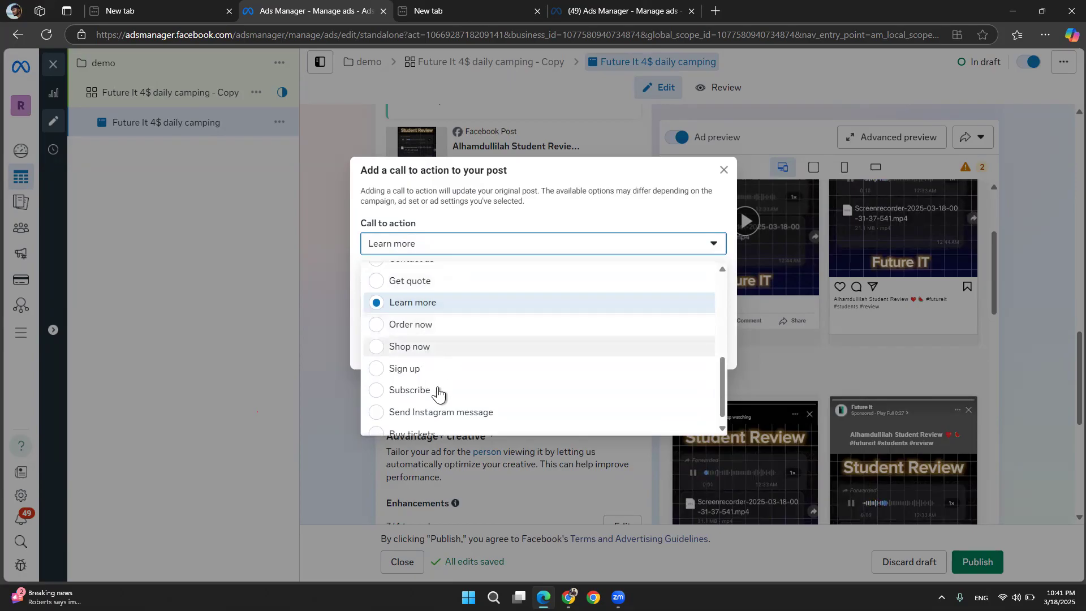
{"action": "scroll", "coordinate": [438, 395], "scroll_direction": "down", "scroll_amount": 1}
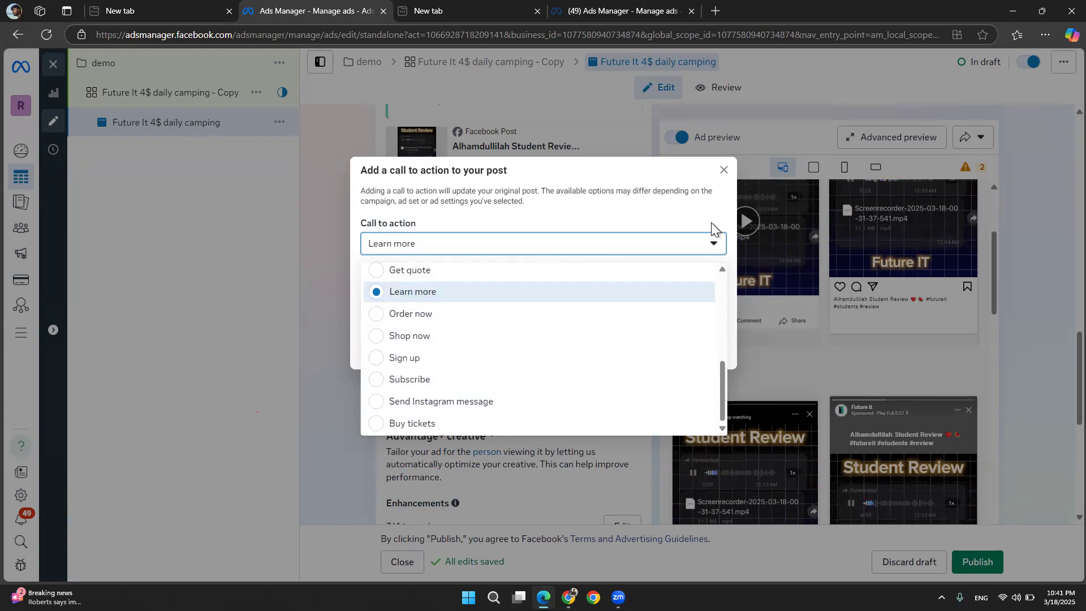
{"action": "left_click", "coordinate": [710, 254]}
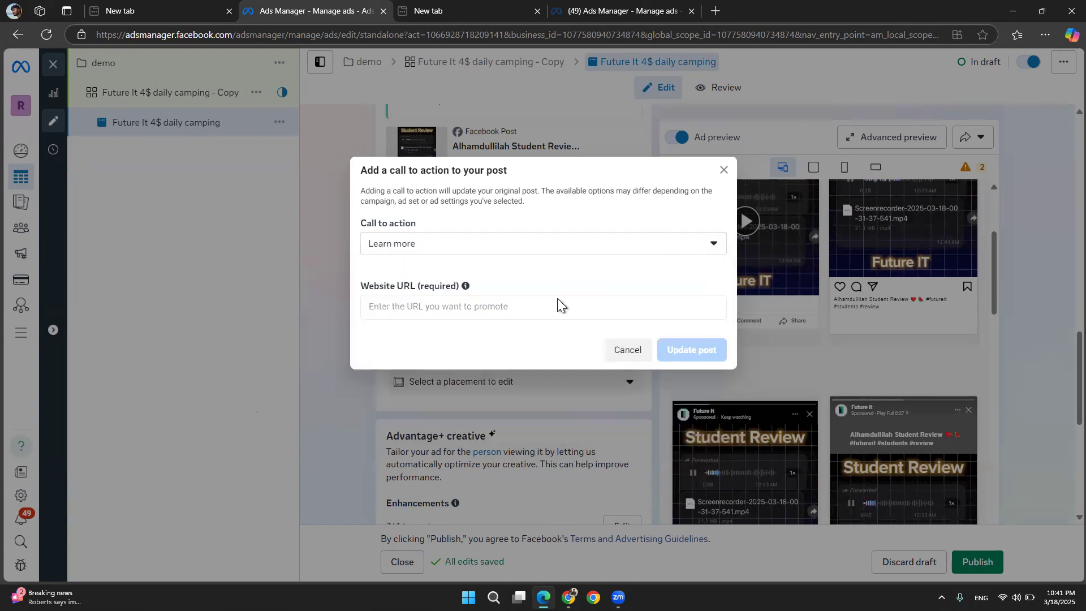
{"action": "left_click", "coordinate": [465, 314]}
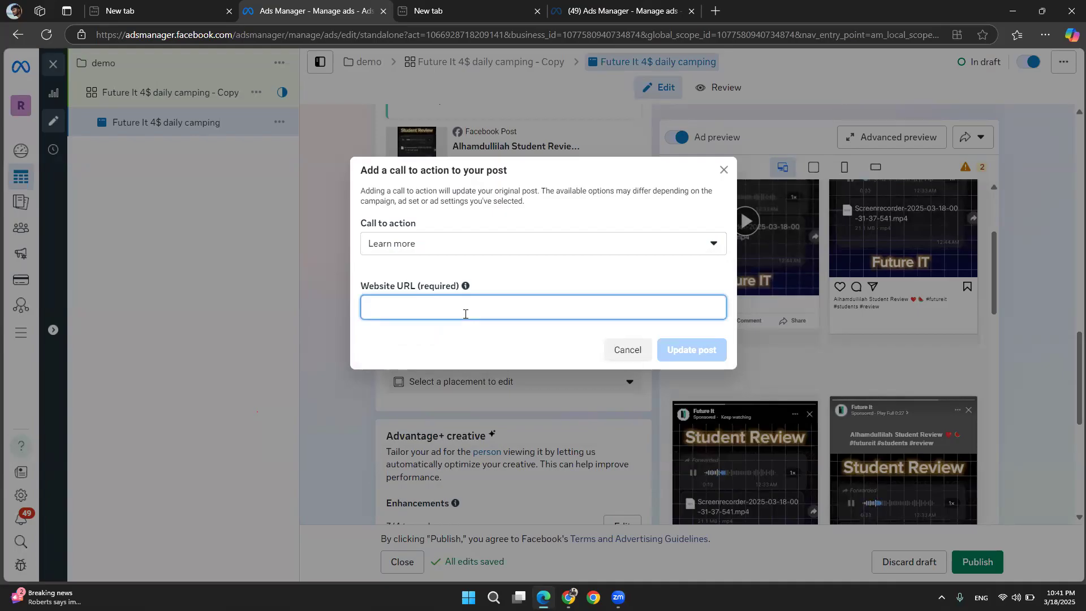
{"action": "type", "text": "www.abcd"}
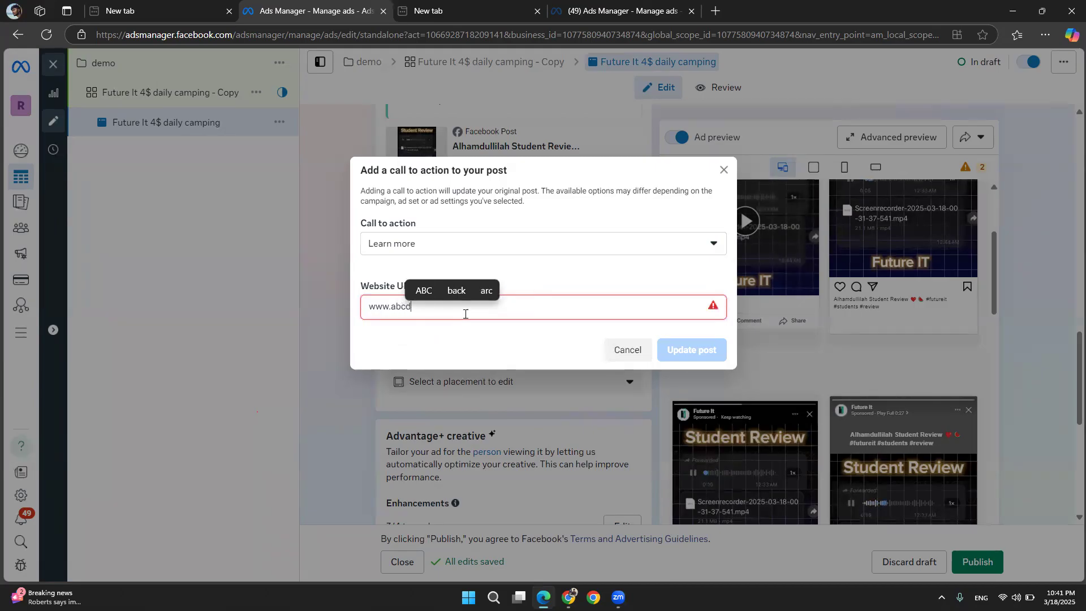
{"action": "type", "text": ".com"}
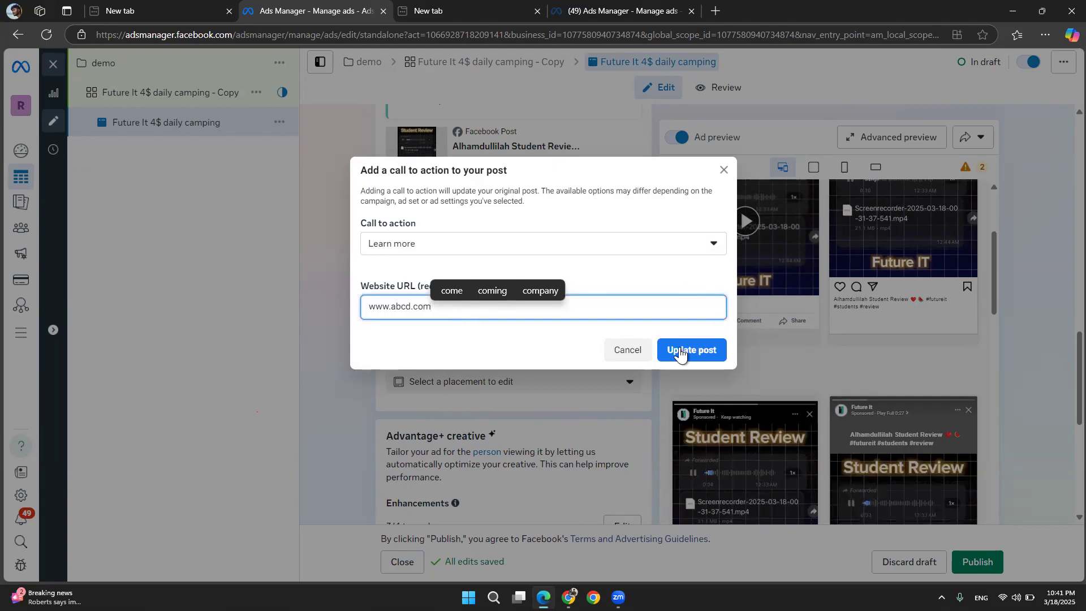
{"action": "left_click", "coordinate": [679, 351]}
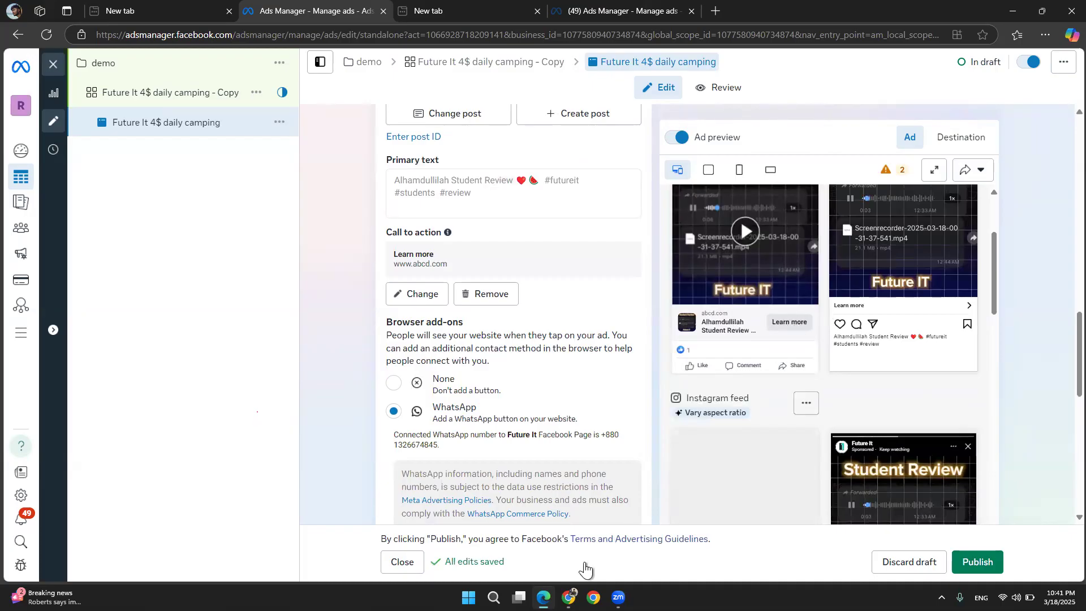
Switch to the Facebook news feed in Chrome, browse it, and return to Ads Manager
{"action": "left_click", "coordinate": [568, 597]}
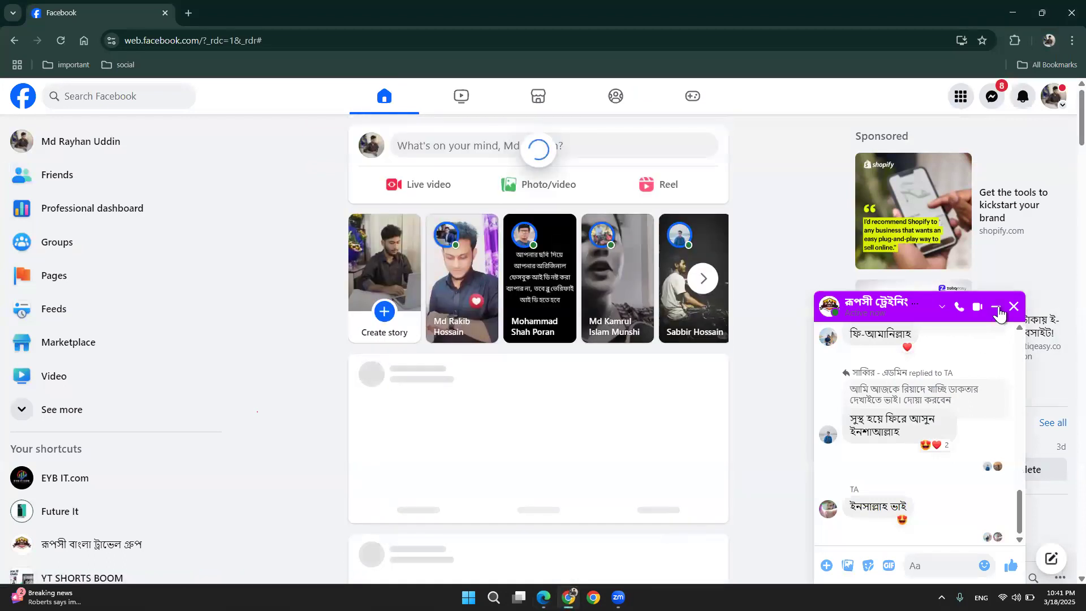
{"action": "left_click", "coordinate": [997, 308]}
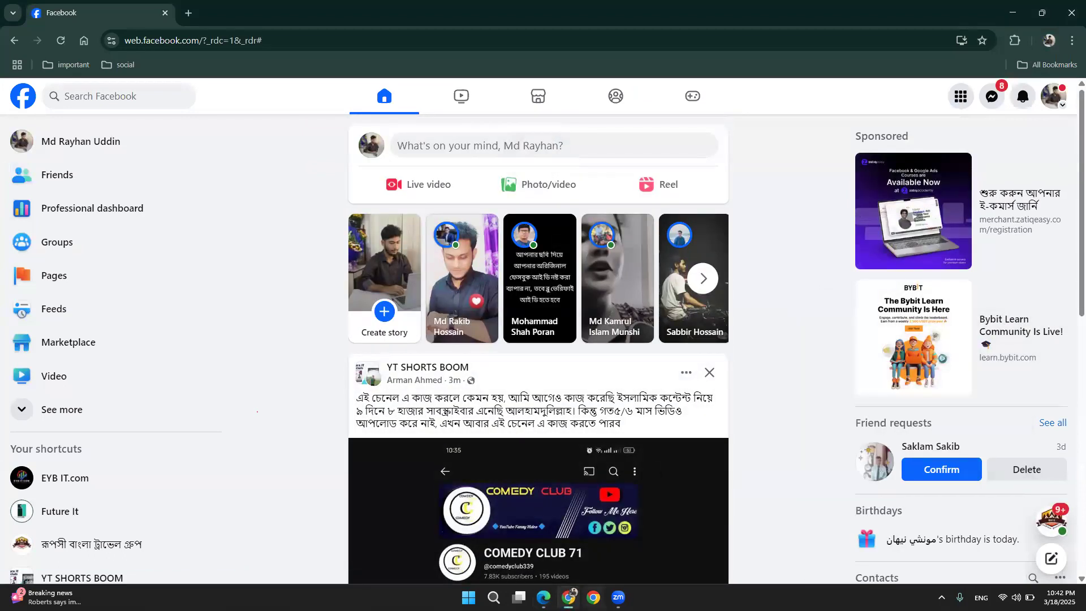
{"action": "mouse_move", "coordinate": [543, 597]}
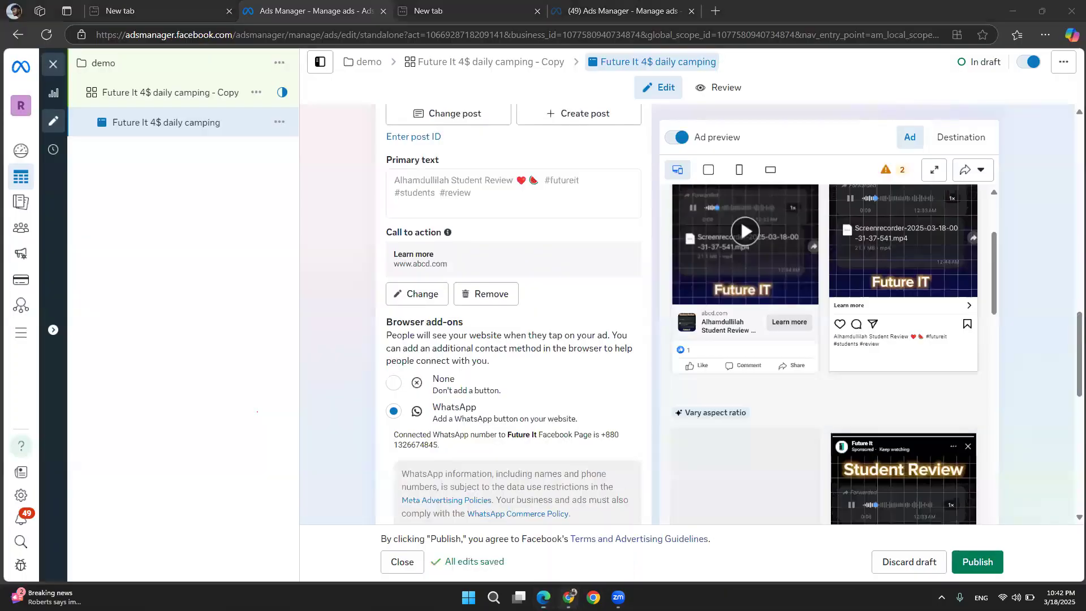
{"action": "scroll", "coordinate": [455, 366], "scroll_direction": "down", "scroll_amount": 10}
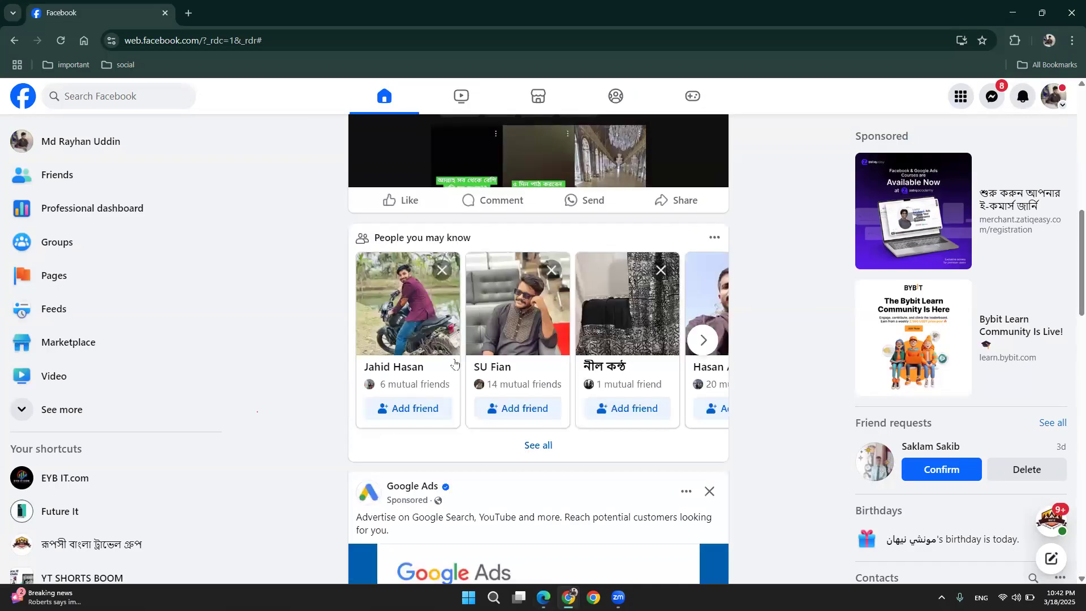
{"action": "scroll", "coordinate": [455, 367], "scroll_direction": "down", "scroll_amount": 5}
{"action": "scroll", "coordinate": [451, 360], "scroll_direction": "down", "scroll_amount": 2}
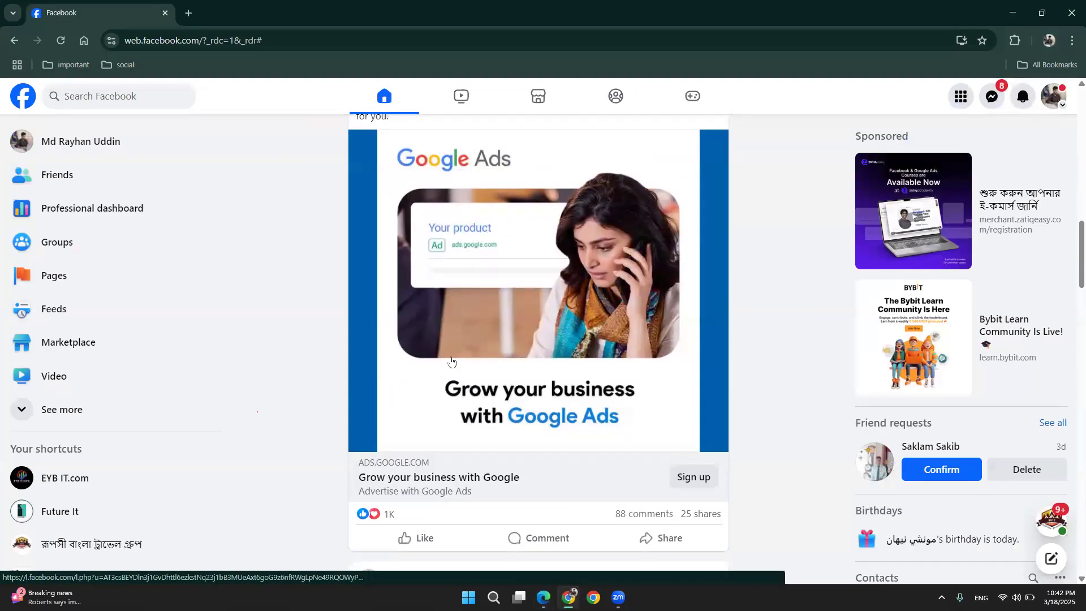
{"action": "scroll", "coordinate": [451, 360], "scroll_direction": "up", "scroll_amount": 1}
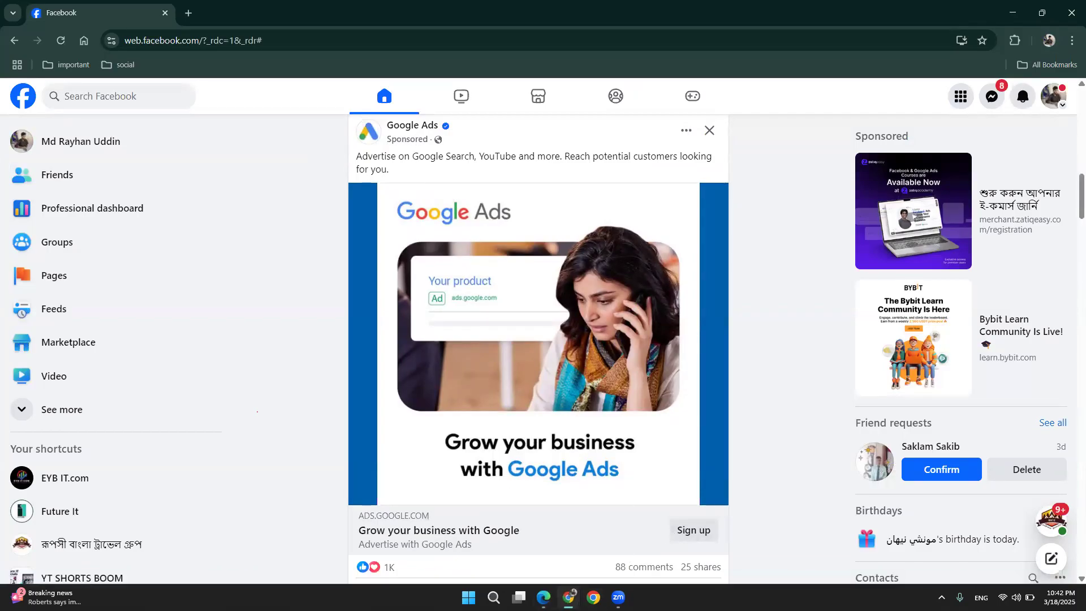
{"action": "left_click", "coordinate": [569, 597]}
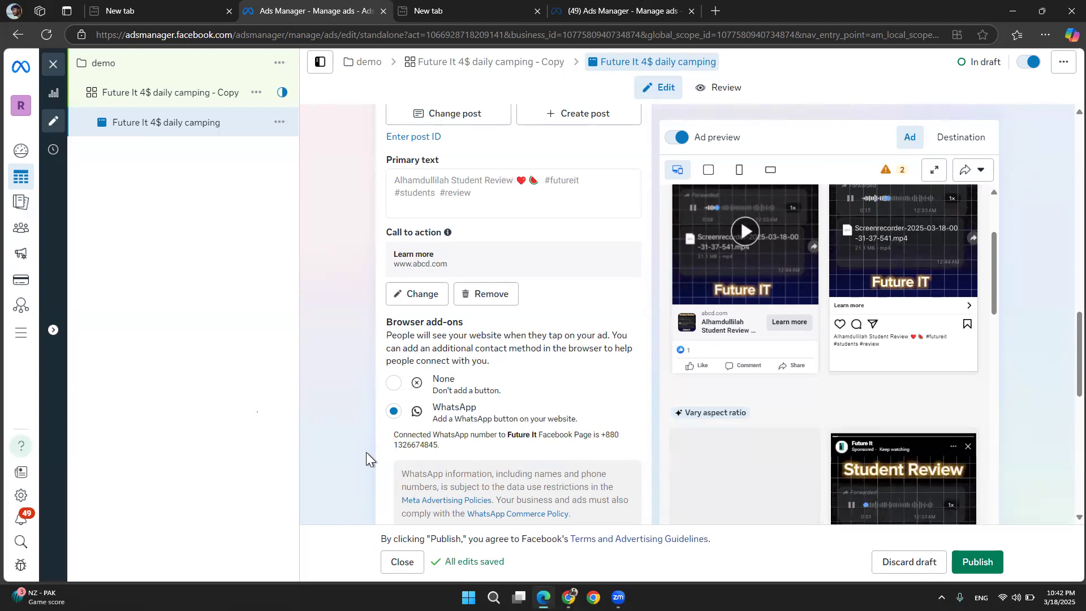
Change the post's call to action to Sign up and update the post
{"action": "scroll", "coordinate": [365, 452], "scroll_direction": "down", "scroll_amount": 10}
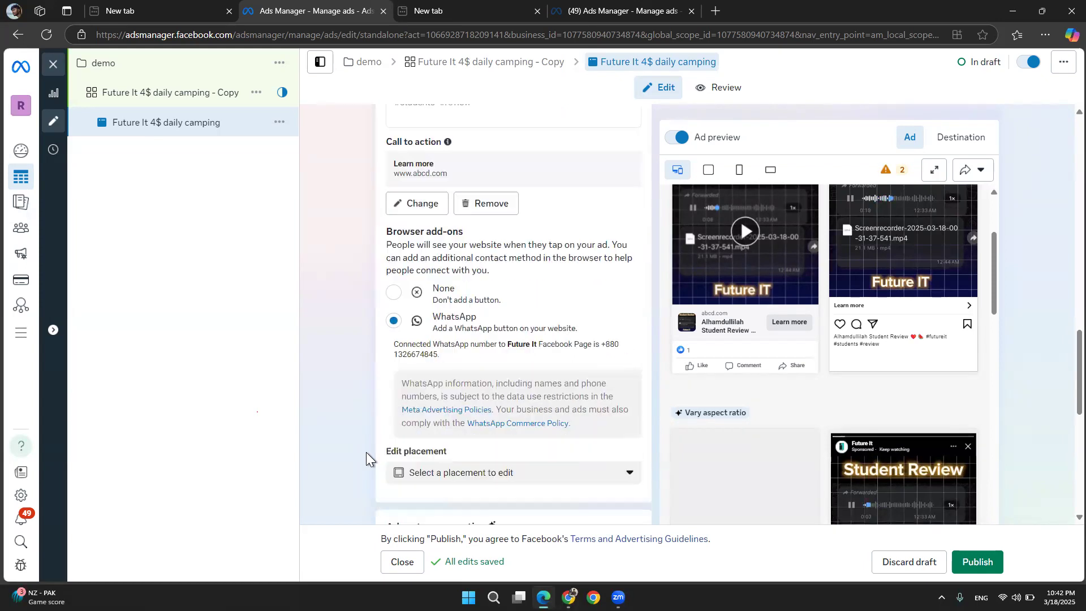
{"action": "scroll", "coordinate": [365, 453], "scroll_direction": "down", "scroll_amount": 2}
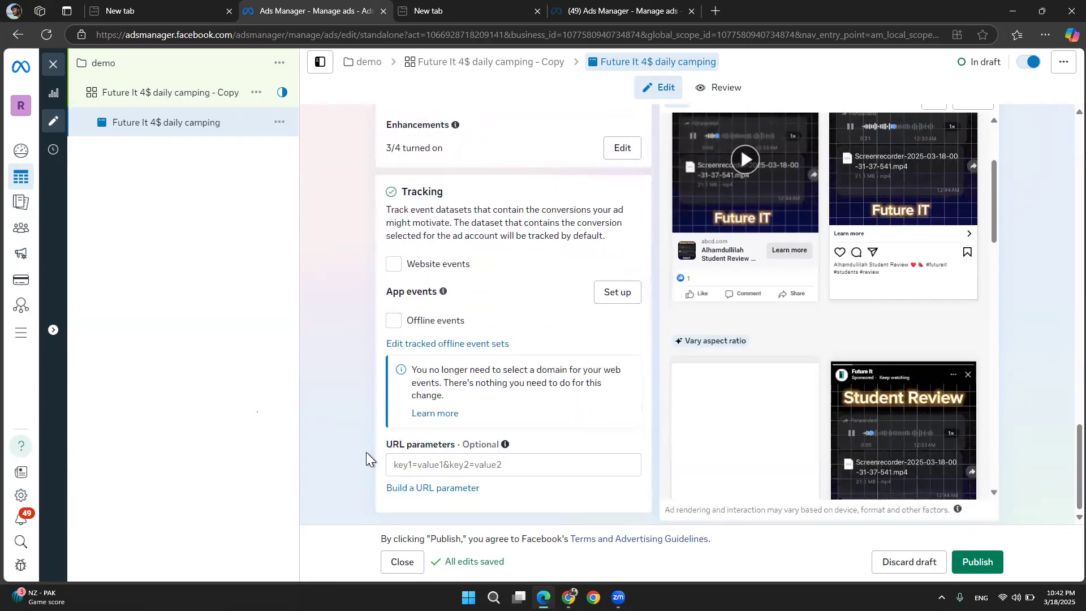
{"action": "scroll", "coordinate": [365, 453], "scroll_direction": "up", "scroll_amount": 5}
{"action": "scroll", "coordinate": [365, 453], "scroll_direction": "up", "scroll_amount": 5}
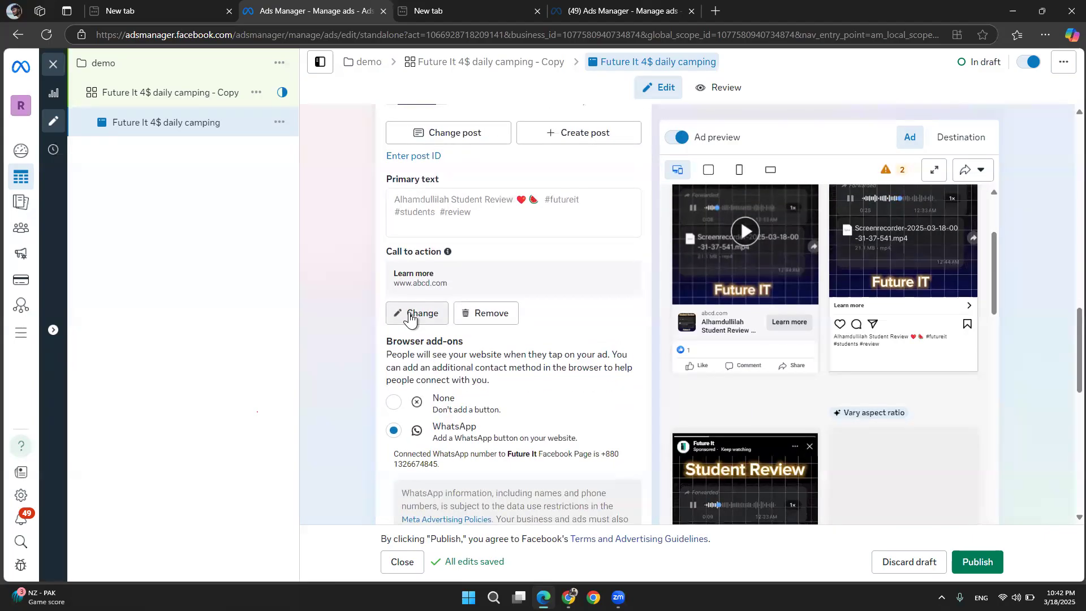
{"action": "left_click", "coordinate": [415, 314]}
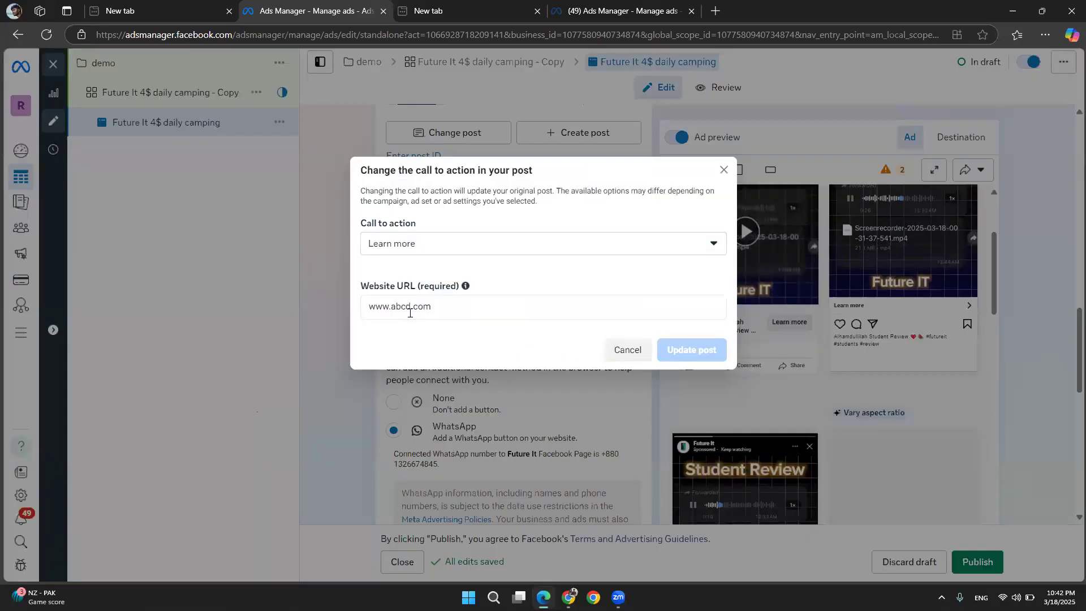
{"action": "left_click", "coordinate": [454, 242]}
{"action": "scroll", "coordinate": [401, 346], "scroll_direction": "up", "scroll_amount": 2}
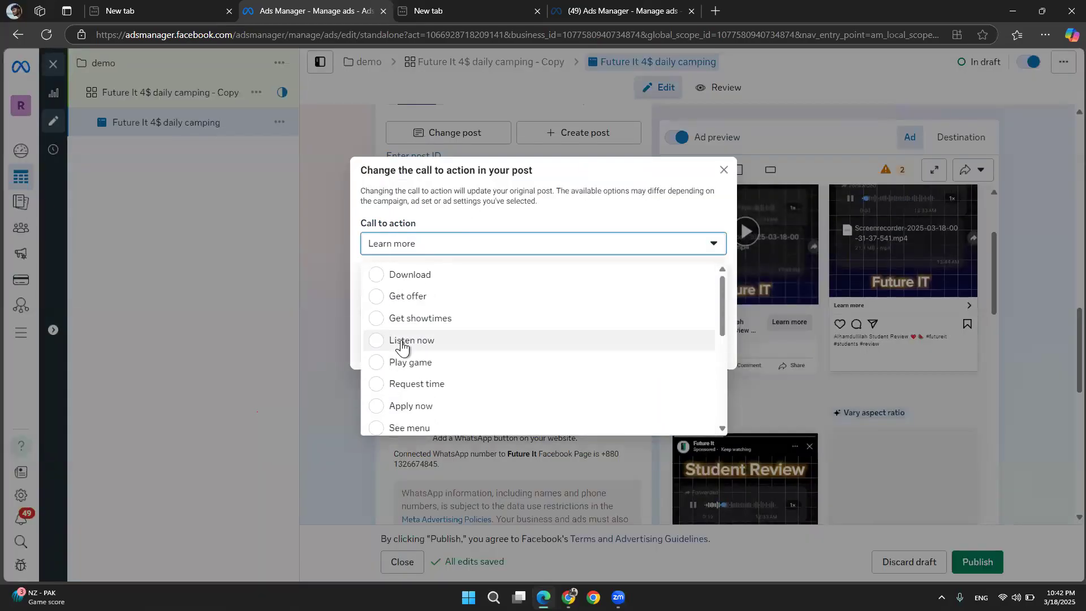
{"action": "scroll", "coordinate": [401, 346], "scroll_direction": "down", "scroll_amount": 2}
{"action": "scroll", "coordinate": [401, 346], "scroll_direction": "up", "scroll_amount": 1}
{"action": "scroll", "coordinate": [401, 346], "scroll_direction": "down", "scroll_amount": 5}
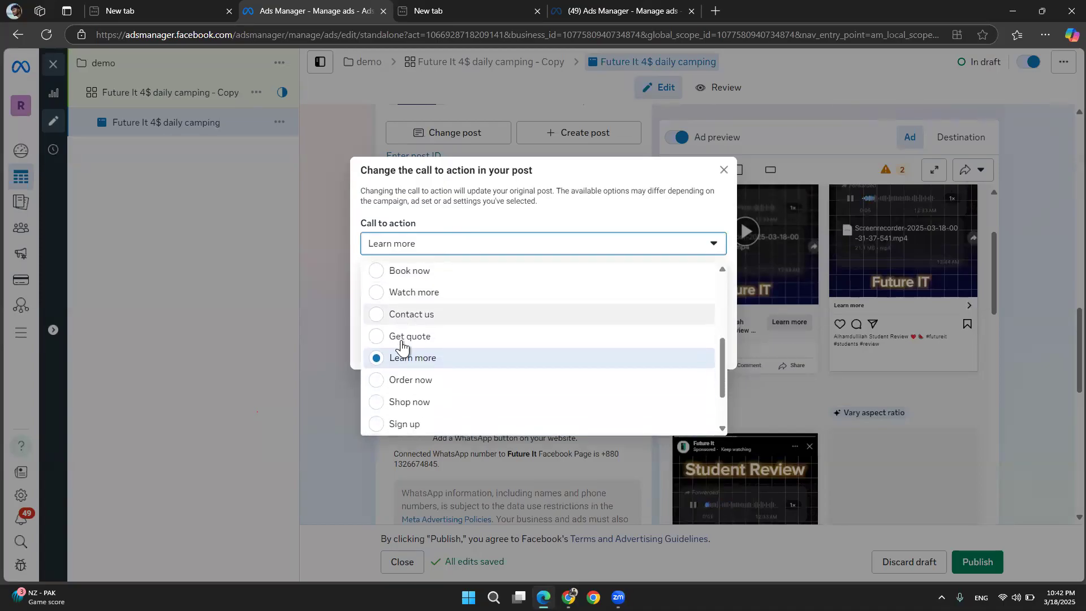
{"action": "left_click", "coordinate": [402, 342]}
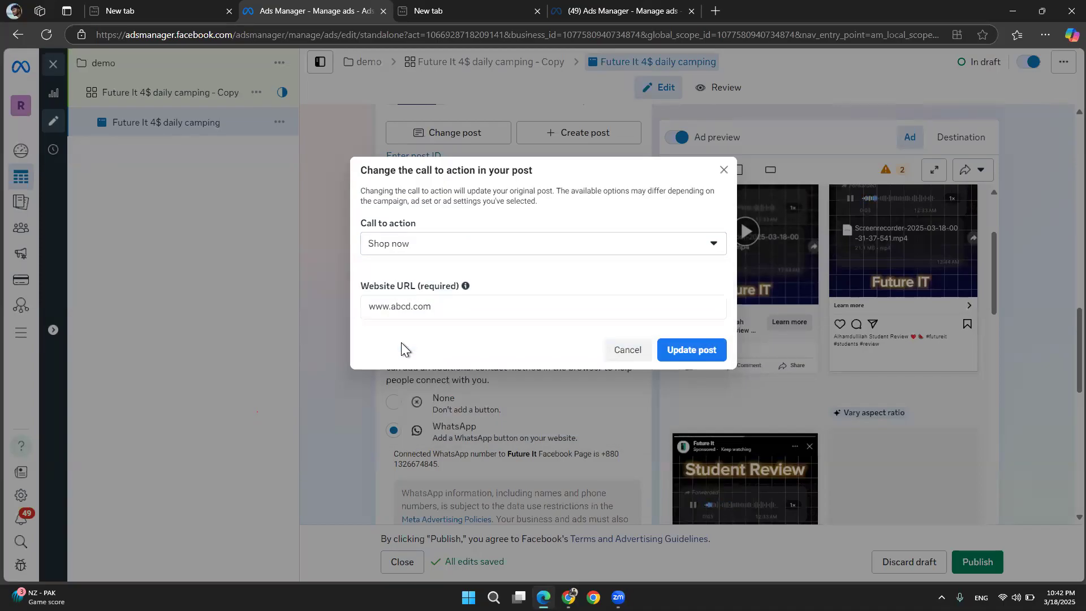
{"action": "left_click", "coordinate": [404, 252]}
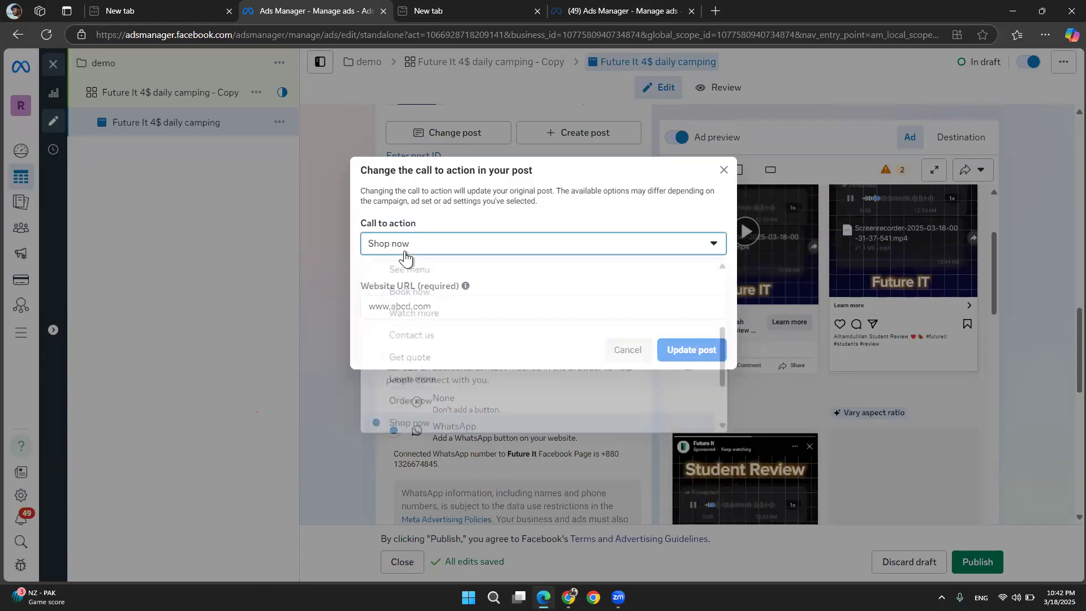
{"action": "scroll", "coordinate": [398, 355], "scroll_direction": "down", "scroll_amount": 1}
{"action": "scroll", "coordinate": [397, 355], "scroll_direction": "down", "scroll_amount": 1}
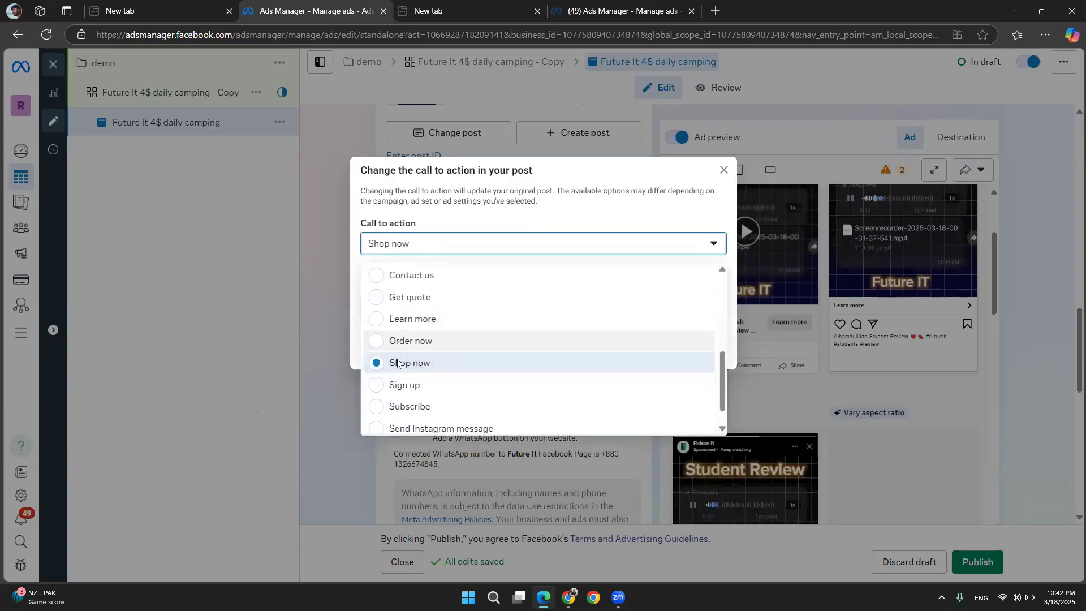
{"action": "left_click", "coordinate": [399, 387]}
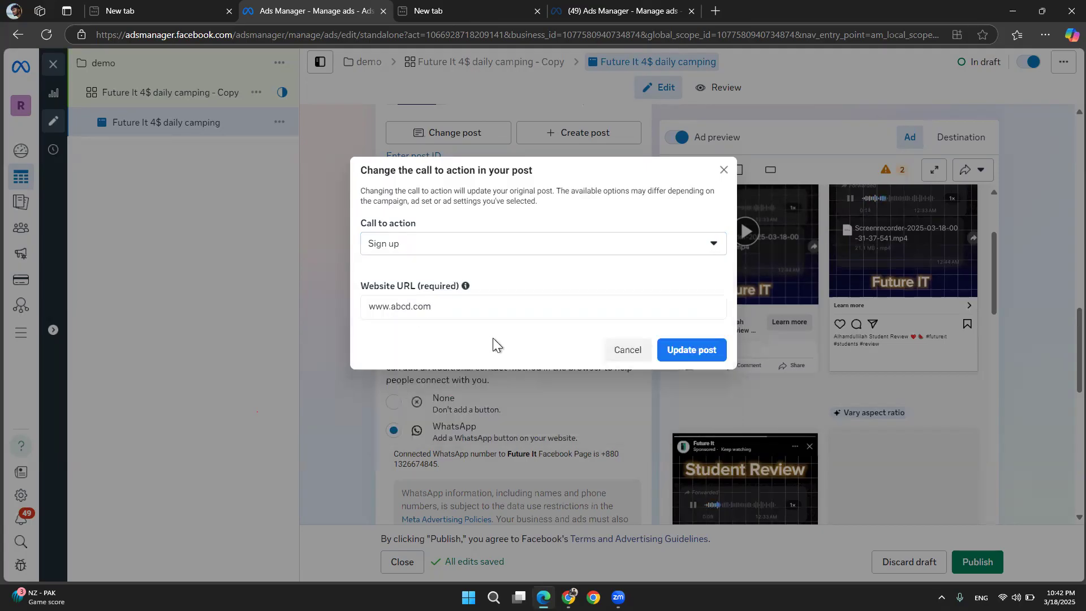
{"action": "left_click", "coordinate": [675, 351]}
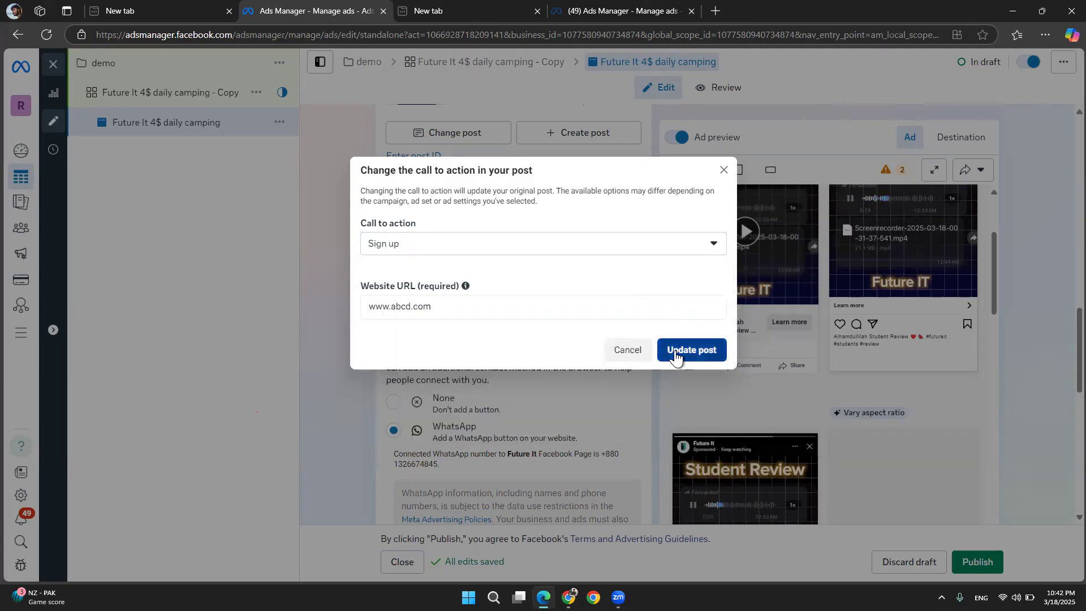
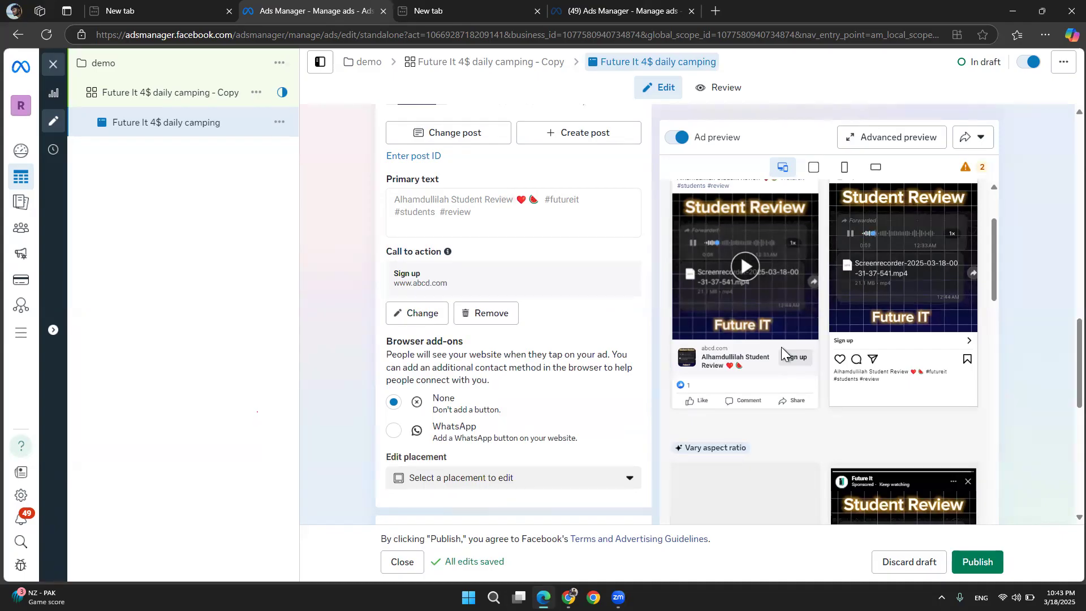
Switch to the Facebook news feed in Chrome, scroll through its posts and sponsored ads, and return to Ads Manager
{"action": "left_click", "coordinate": [568, 597]}
{"action": "scroll", "coordinate": [524, 334], "scroll_direction": "down", "scroll_amount": 15}
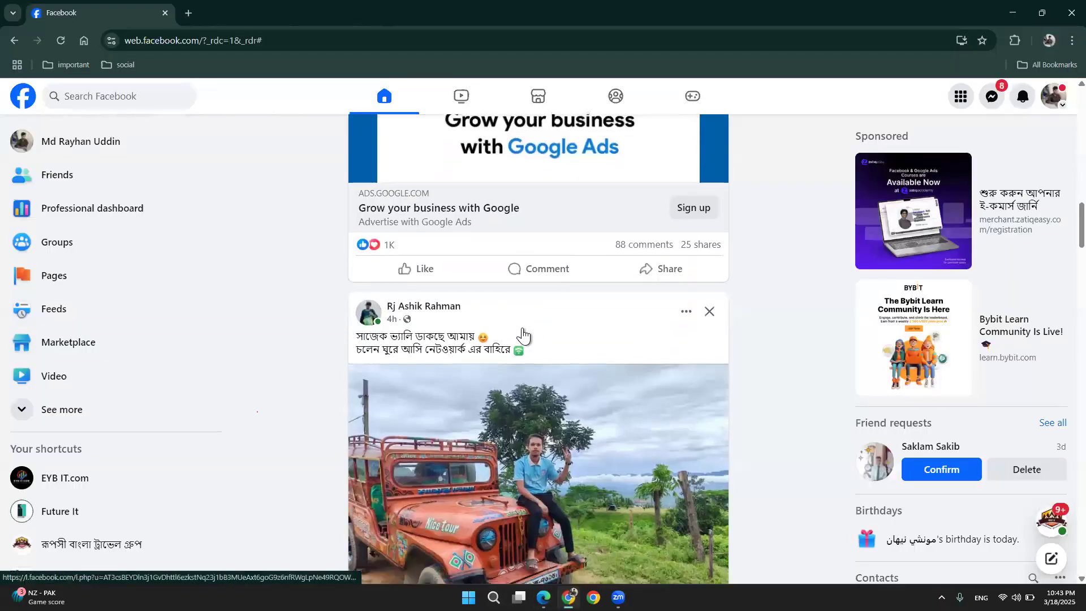
{"action": "scroll", "coordinate": [523, 334], "scroll_direction": "down", "scroll_amount": 10}
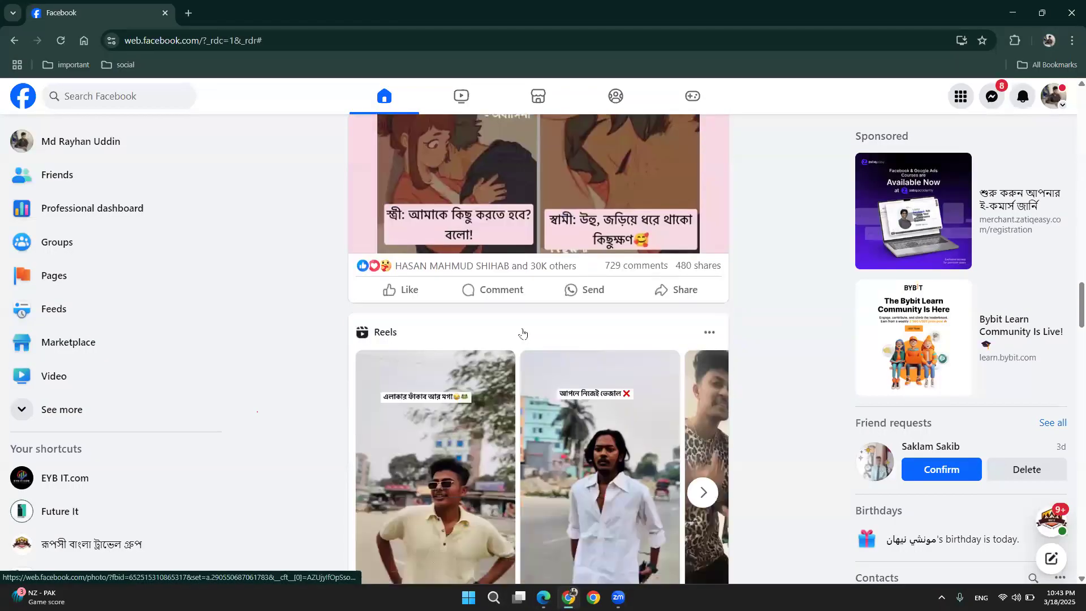
{"action": "scroll", "coordinate": [523, 334], "scroll_direction": "down", "scroll_amount": 3}
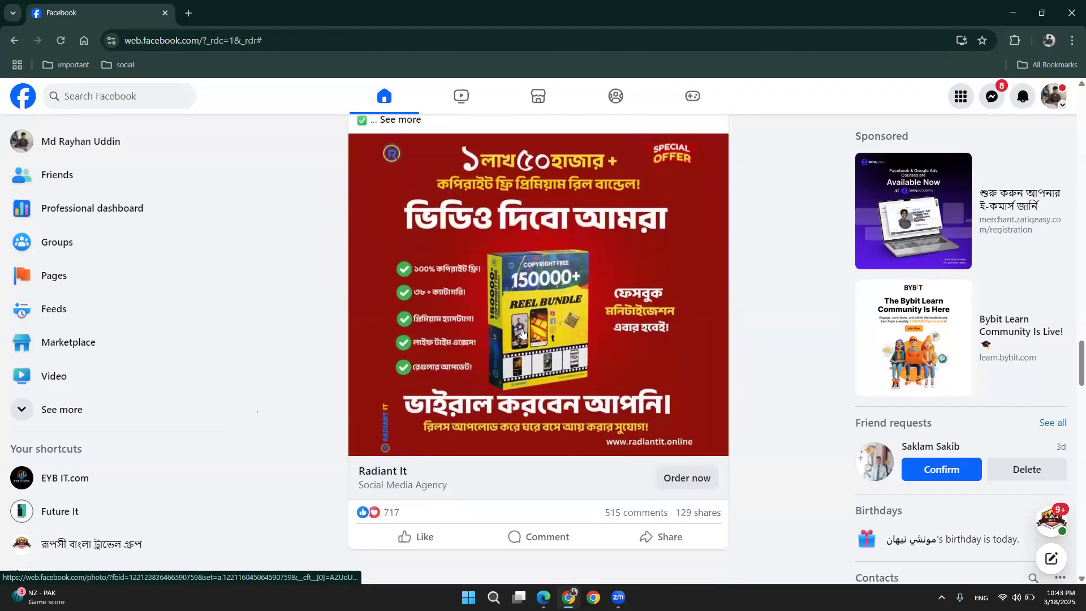
{"action": "scroll", "coordinate": [543, 424], "scroll_direction": "up", "scroll_amount": 3}
{"action": "scroll", "coordinate": [519, 350], "scroll_direction": "down", "scroll_amount": 2}
{"action": "scroll", "coordinate": [519, 351], "scroll_direction": "down", "scroll_amount": 15}
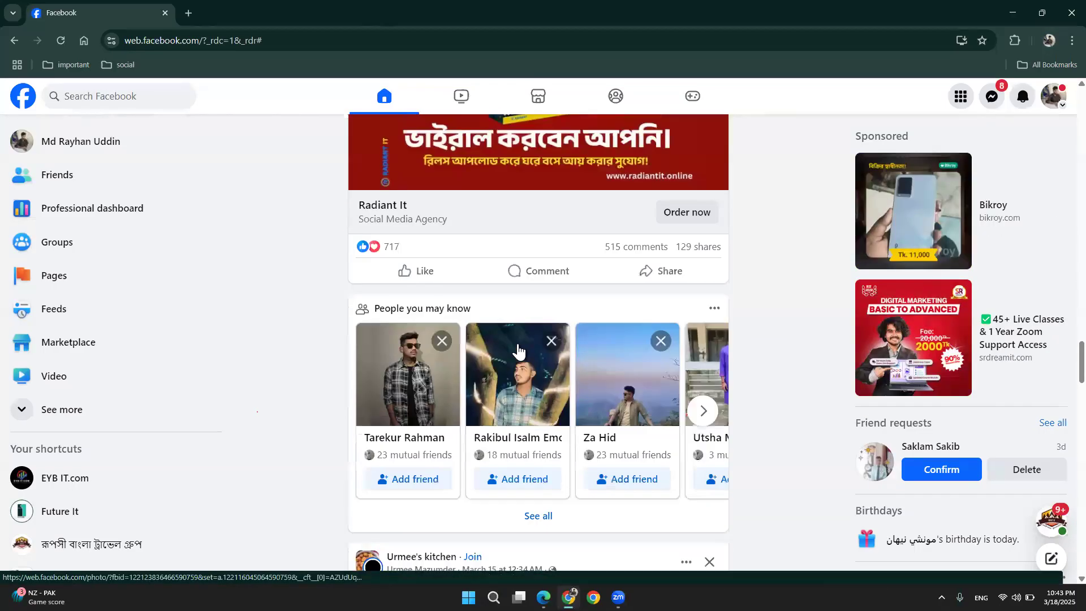
{"action": "scroll", "coordinate": [520, 352], "scroll_direction": "down", "scroll_amount": 18}
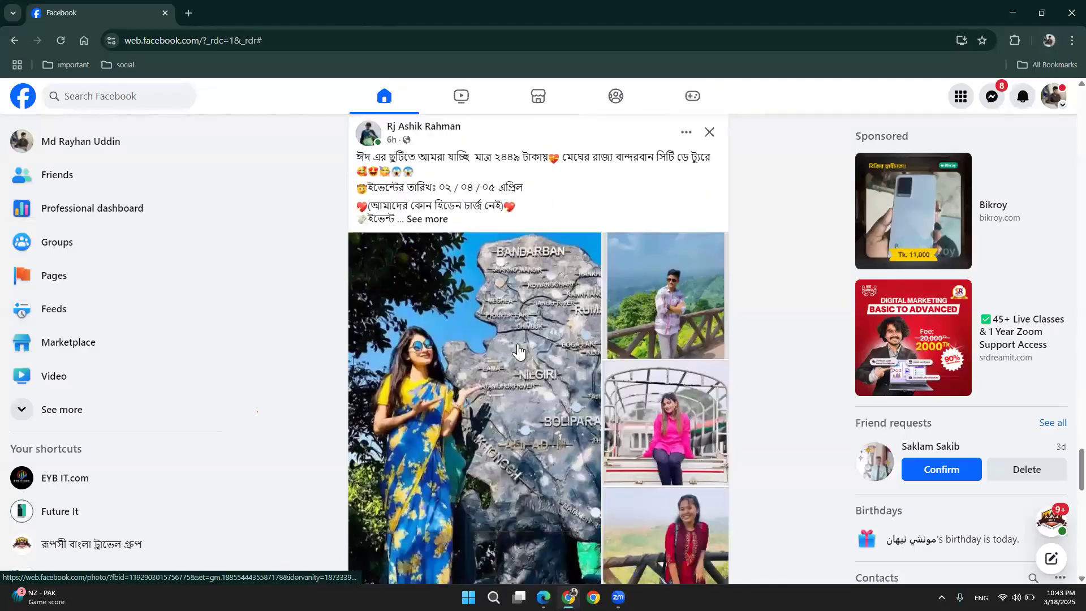
{"action": "scroll", "coordinate": [518, 347], "scroll_direction": "down", "scroll_amount": 10}
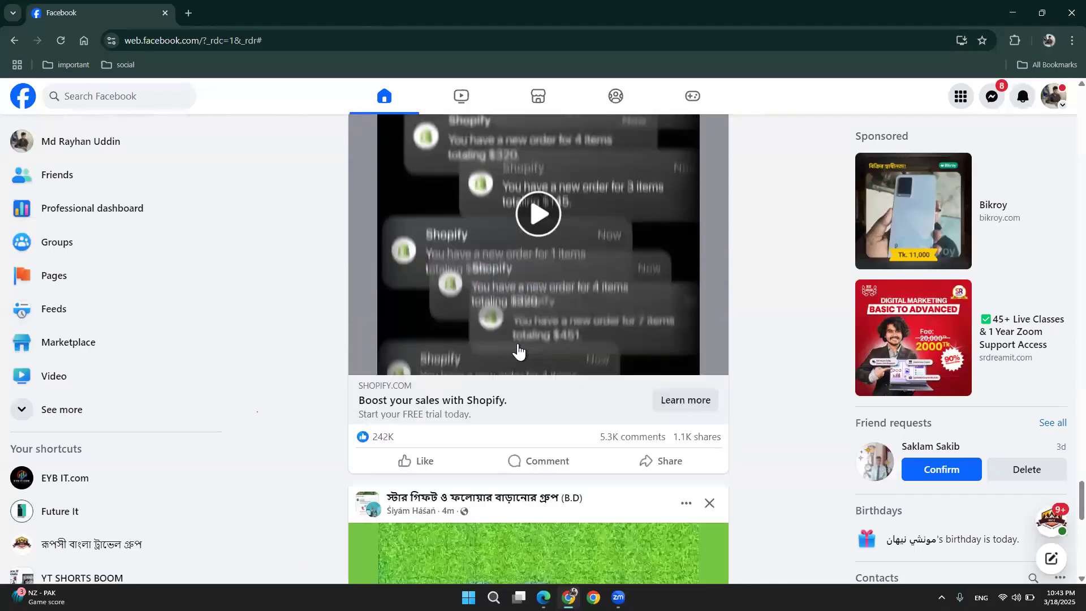
{"action": "scroll", "coordinate": [518, 351], "scroll_direction": "down", "scroll_amount": 2}
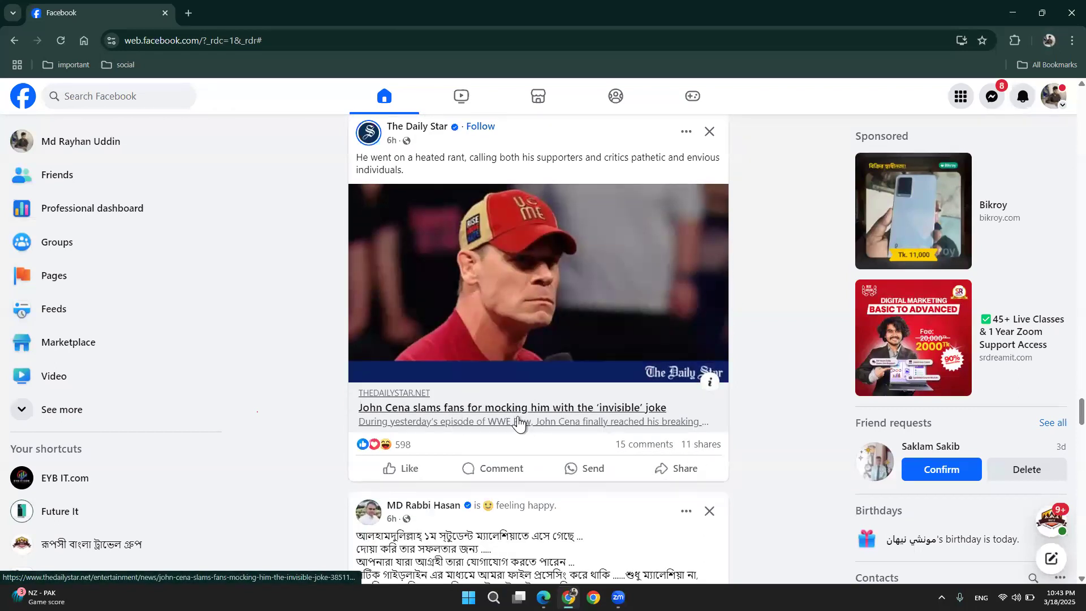
{"action": "scroll", "coordinate": [520, 374], "scroll_direction": "down", "scroll_amount": 8}
{"action": "scroll", "coordinate": [522, 363], "scroll_direction": "down", "scroll_amount": 6}
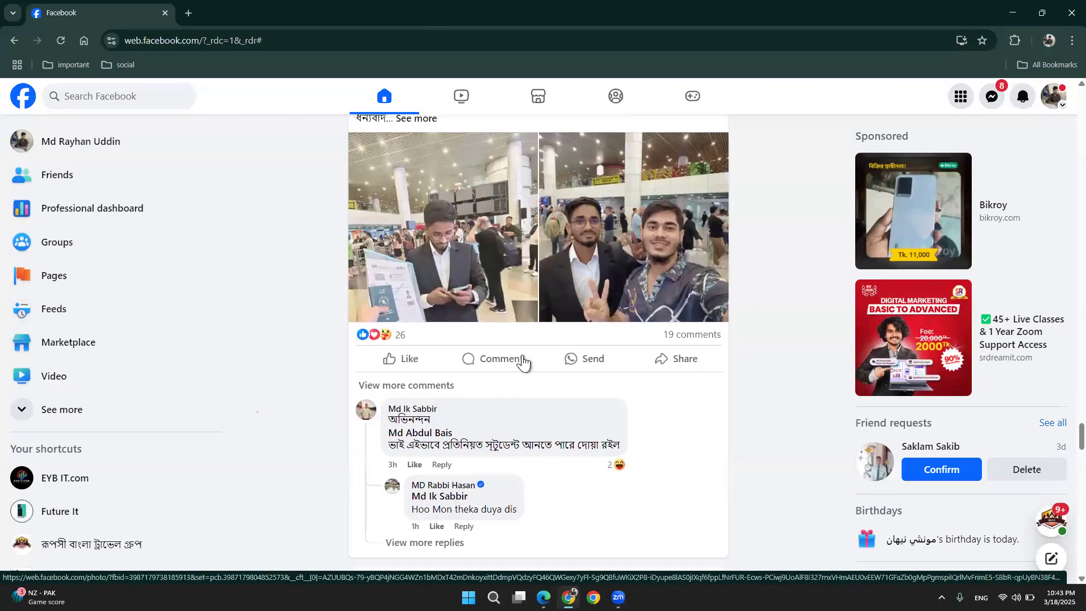
{"action": "scroll", "coordinate": [523, 362], "scroll_direction": "down", "scroll_amount": 12}
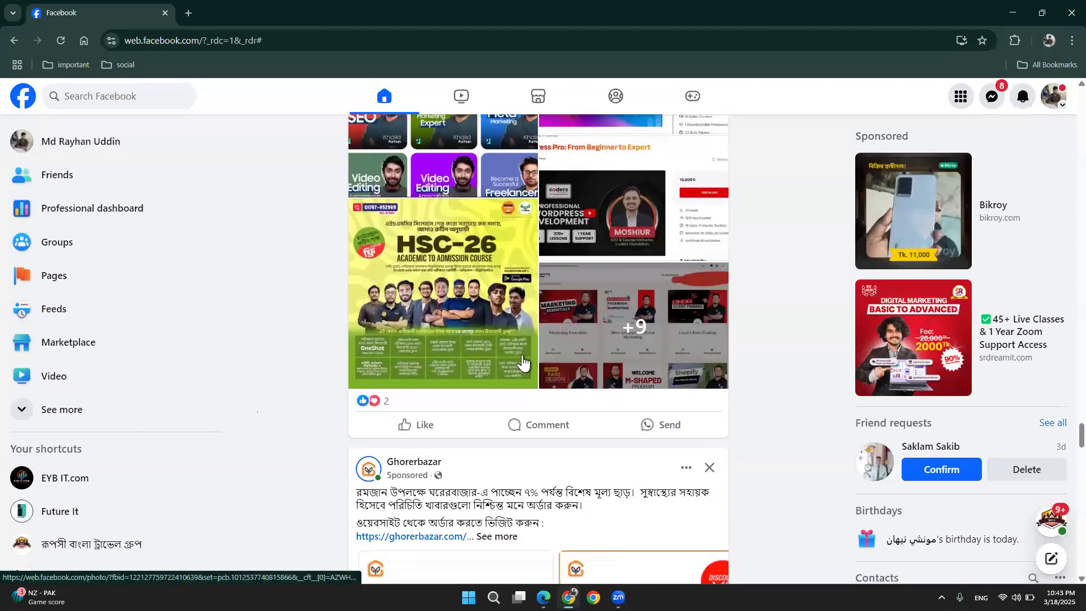
{"action": "scroll", "coordinate": [520, 363], "scroll_direction": "up", "scroll_amount": 3}
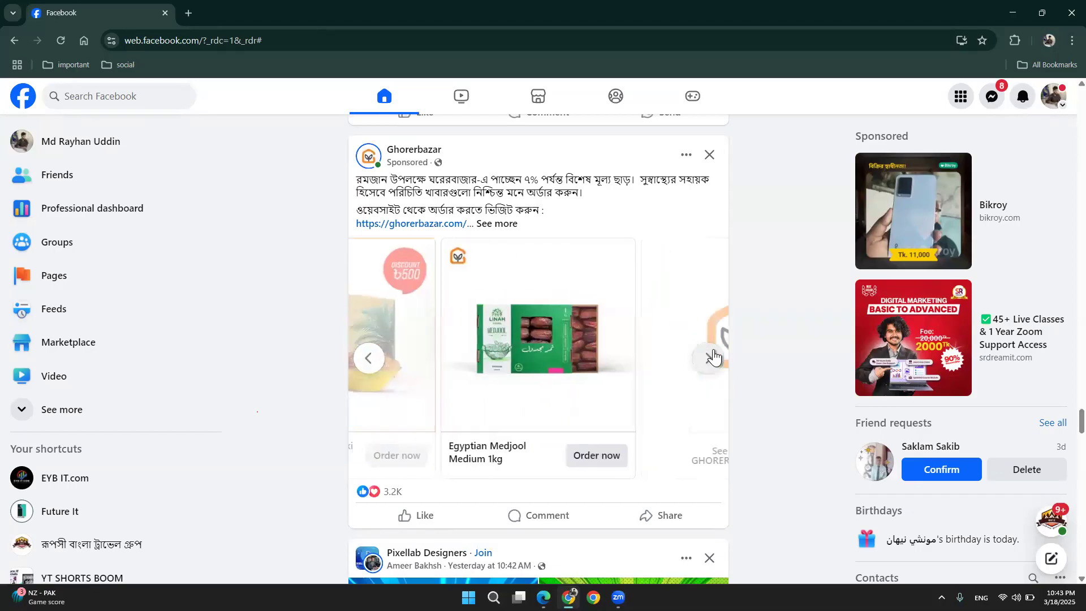
{"action": "scroll", "coordinate": [630, 372], "scroll_direction": "down", "scroll_amount": 18}
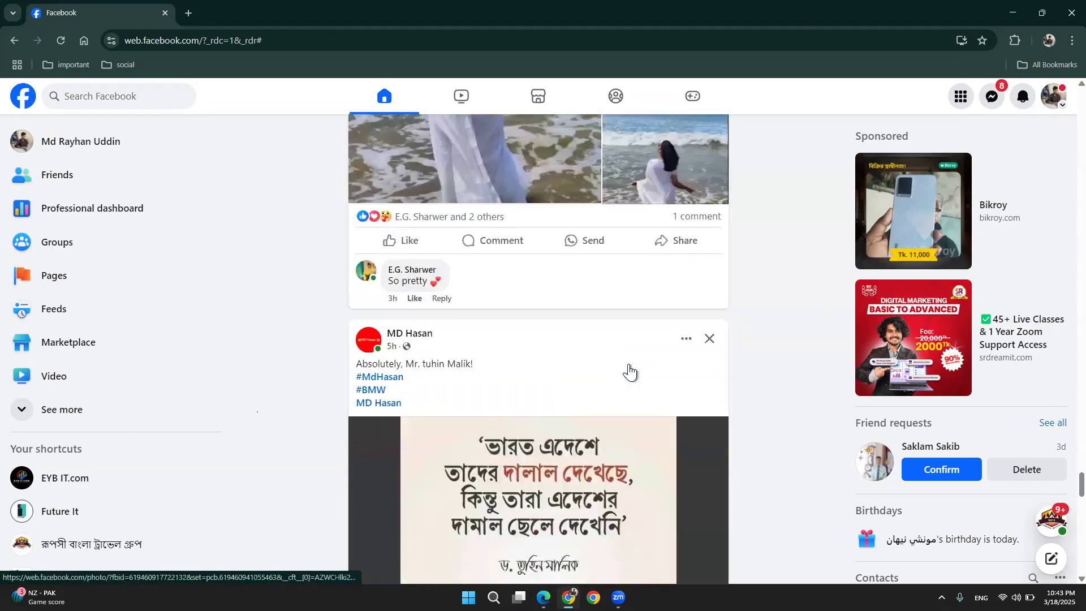
{"action": "scroll", "coordinate": [630, 372], "scroll_direction": "down", "scroll_amount": 15}
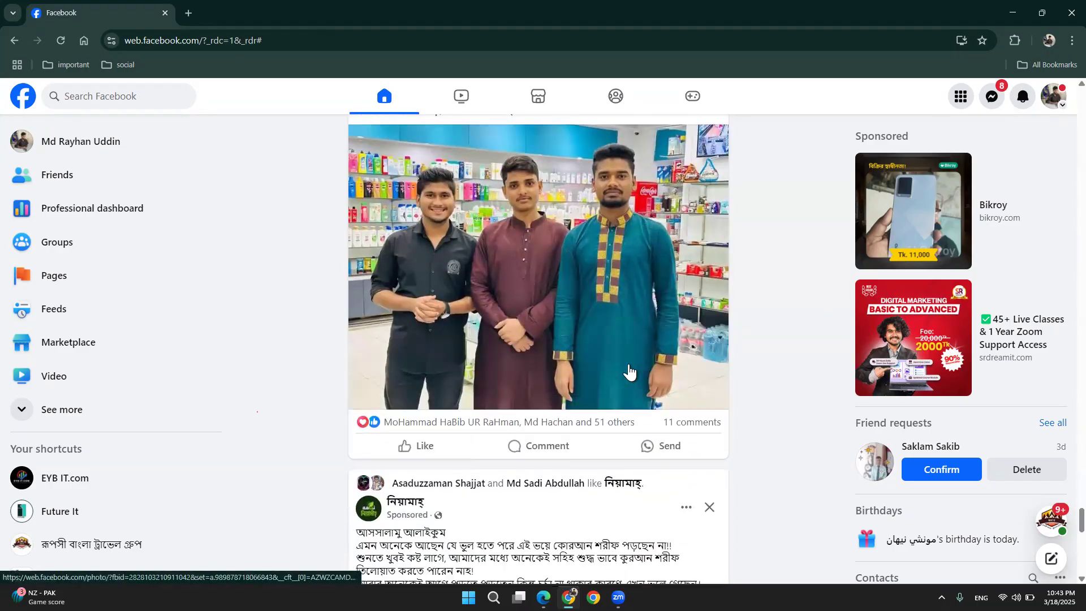
{"action": "scroll", "coordinate": [630, 371], "scroll_direction": "down", "scroll_amount": 8}
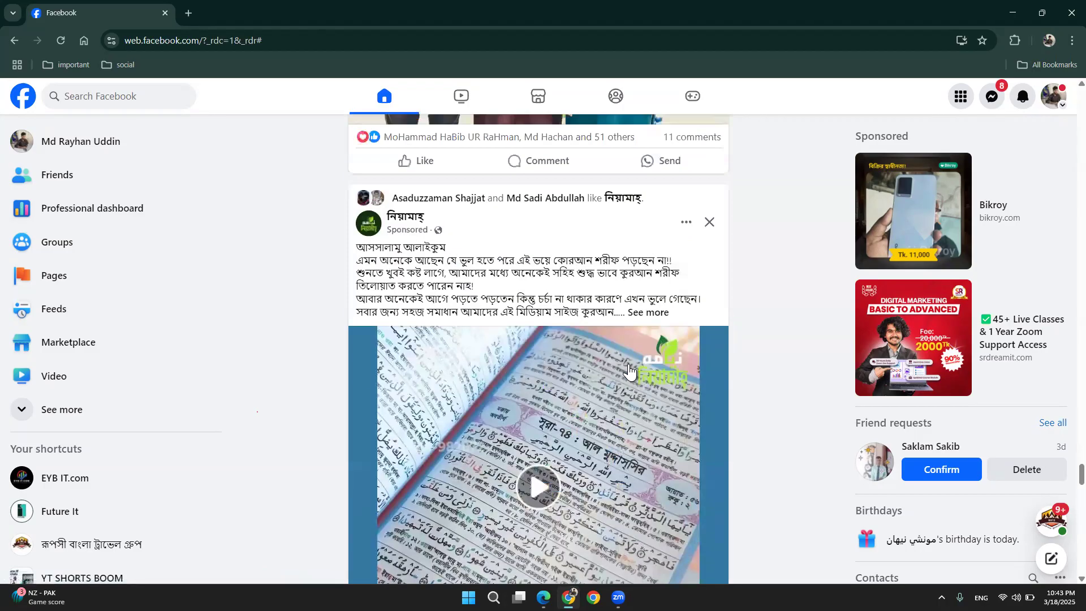
{"action": "scroll", "coordinate": [629, 371], "scroll_direction": "down", "scroll_amount": 1}
{"action": "scroll", "coordinate": [614, 410], "scroll_direction": "down", "scroll_amount": 3}
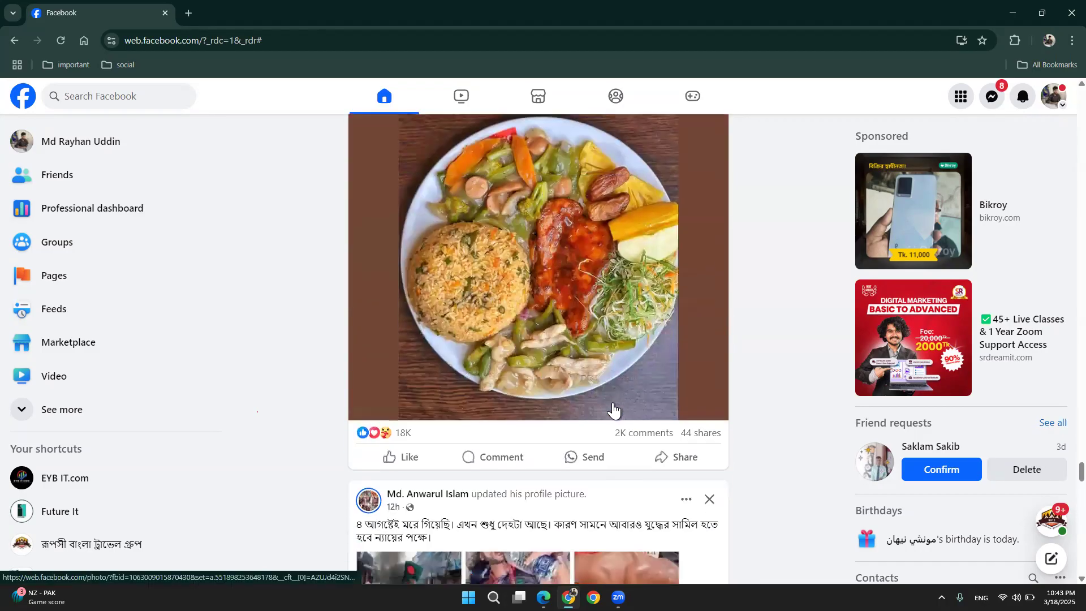
{"action": "scroll", "coordinate": [614, 410], "scroll_direction": "down", "scroll_amount": 5}
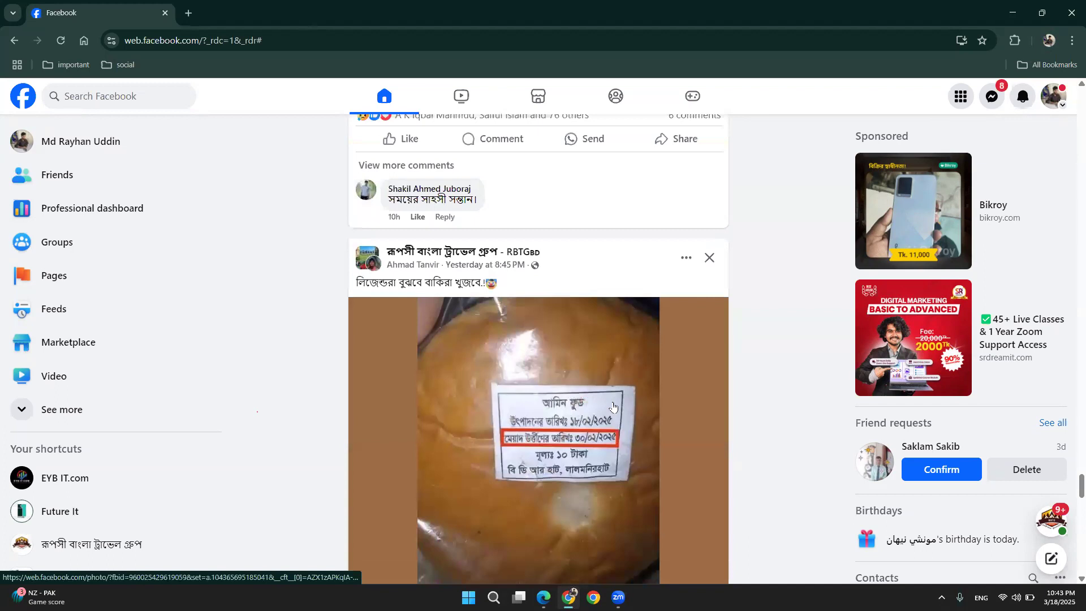
{"action": "scroll", "coordinate": [614, 406], "scroll_direction": "down", "scroll_amount": 2}
{"action": "scroll", "coordinate": [614, 410], "scroll_direction": "down", "scroll_amount": 3}
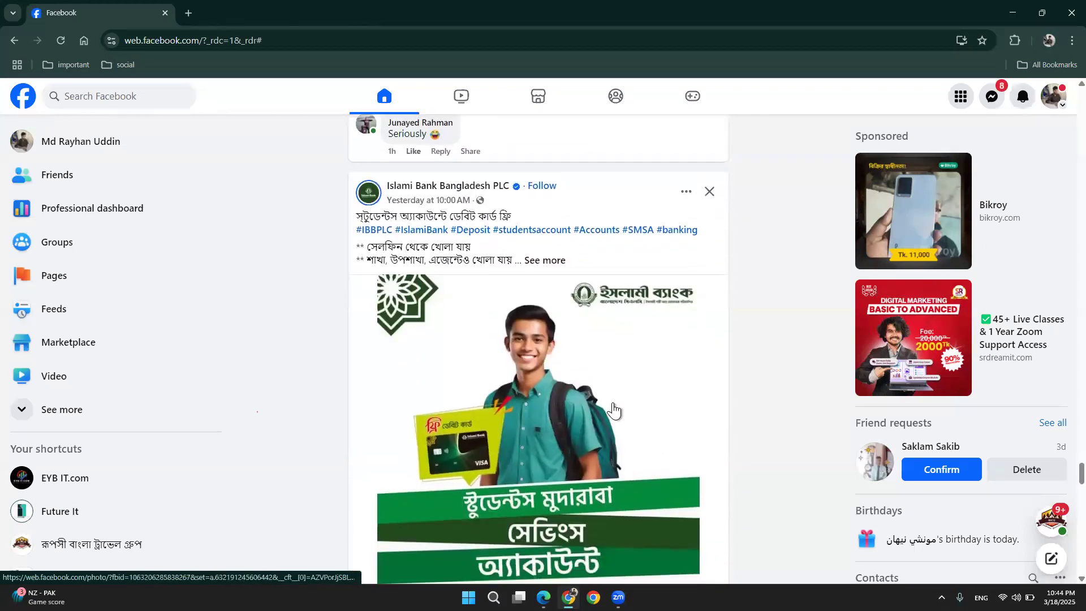
{"action": "scroll", "coordinate": [614, 410], "scroll_direction": "down", "scroll_amount": 6}
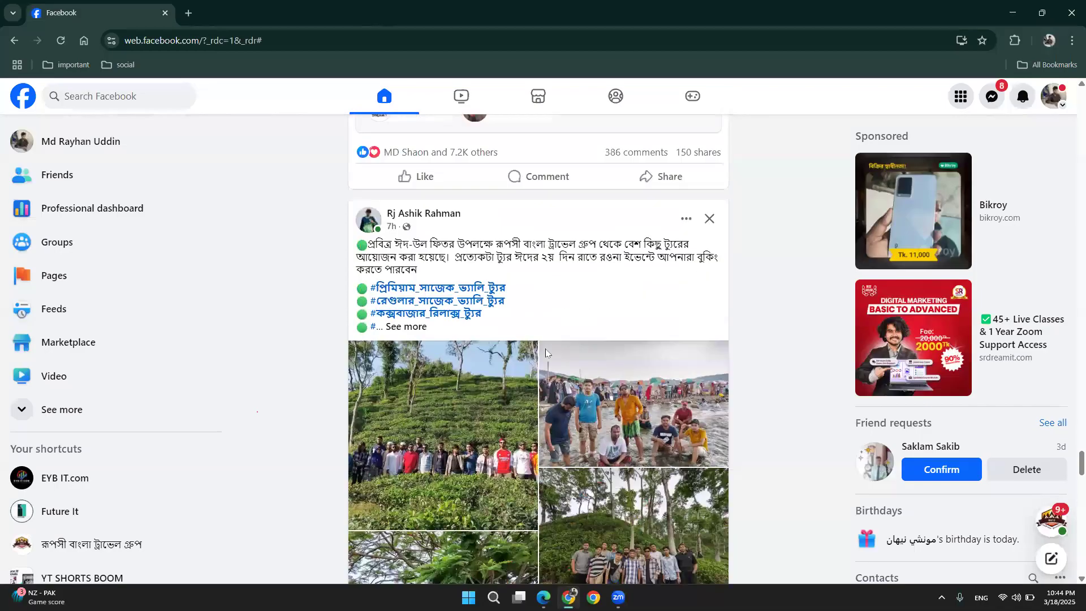
{"action": "scroll", "coordinate": [546, 355], "scroll_direction": "down", "scroll_amount": 15}
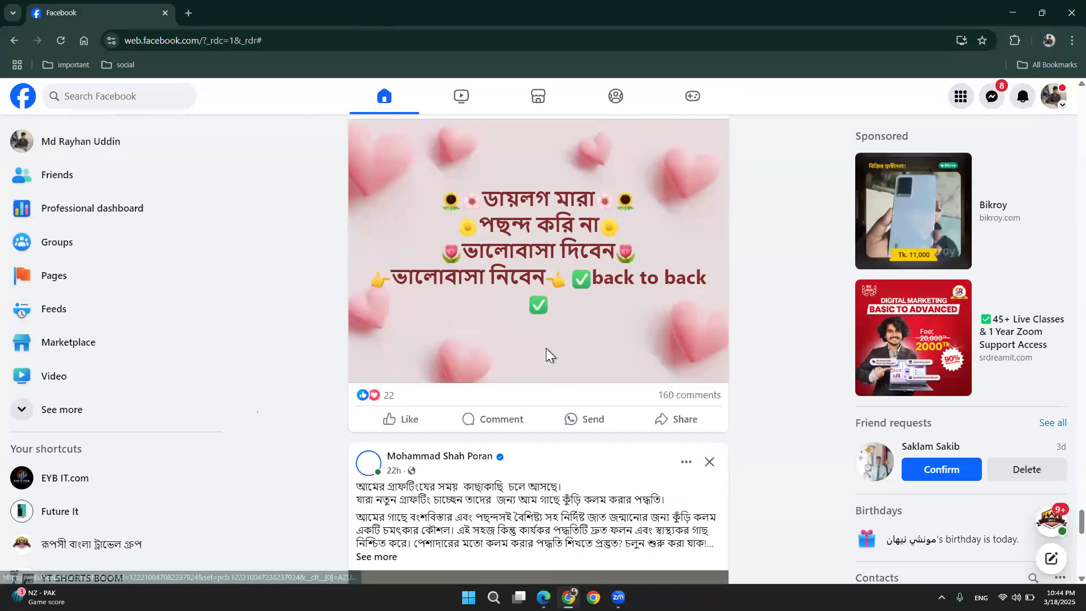
{"action": "scroll", "coordinate": [547, 348], "scroll_direction": "down", "scroll_amount": 1}
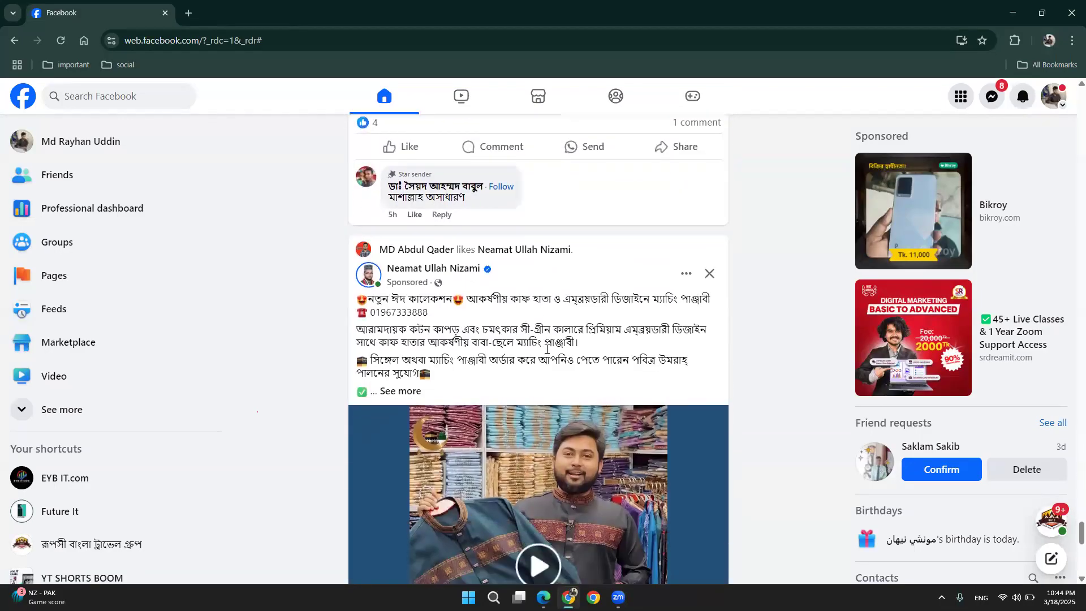
{"action": "scroll", "coordinate": [546, 353], "scroll_direction": "down", "scroll_amount": 2}
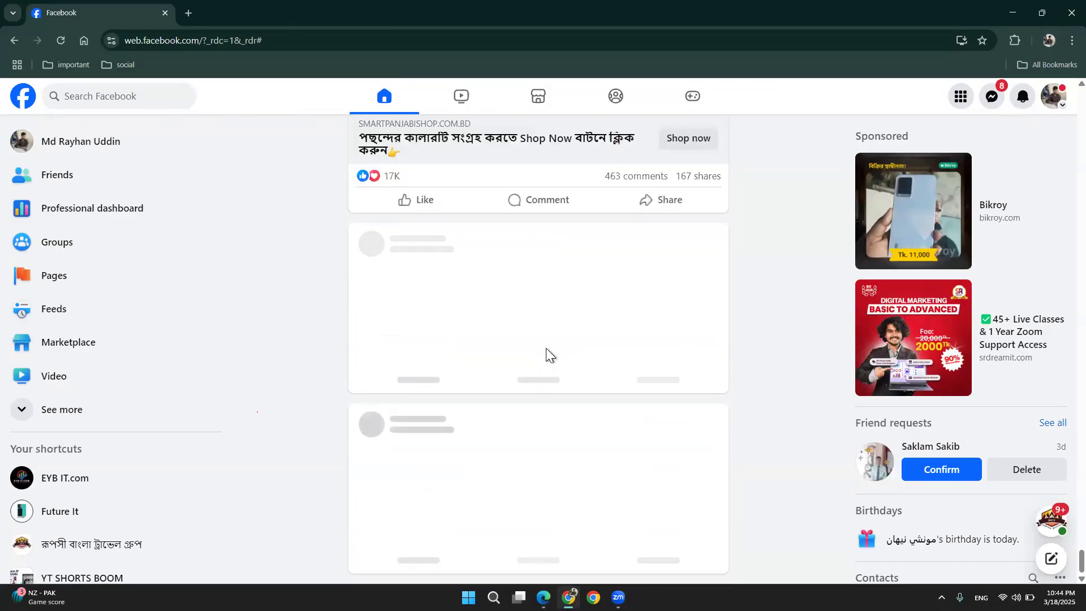
{"action": "scroll", "coordinate": [546, 355], "scroll_direction": "down", "scroll_amount": 3}
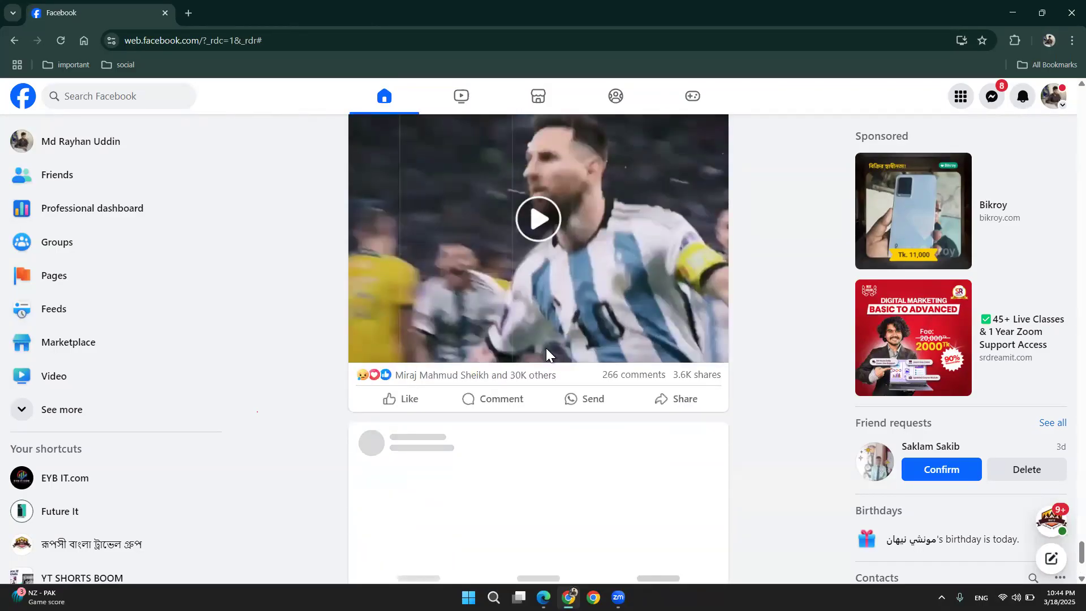
{"action": "scroll", "coordinate": [547, 353], "scroll_direction": "down", "scroll_amount": 20}
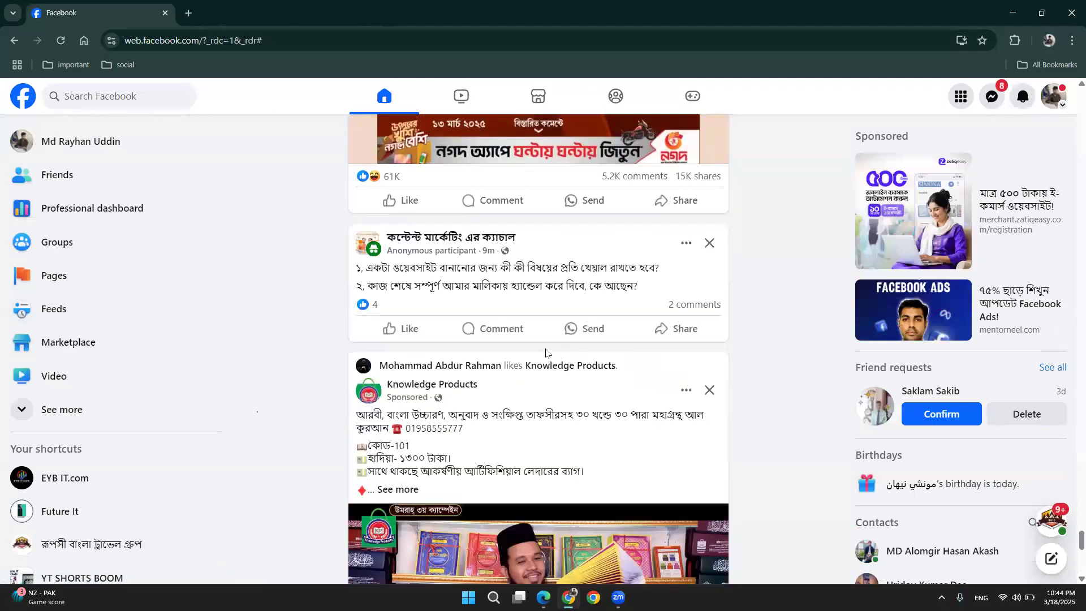
{"action": "scroll", "coordinate": [547, 353], "scroll_direction": "down", "scroll_amount": 6}
{"action": "scroll", "coordinate": [546, 353], "scroll_direction": "down", "scroll_amount": 4}
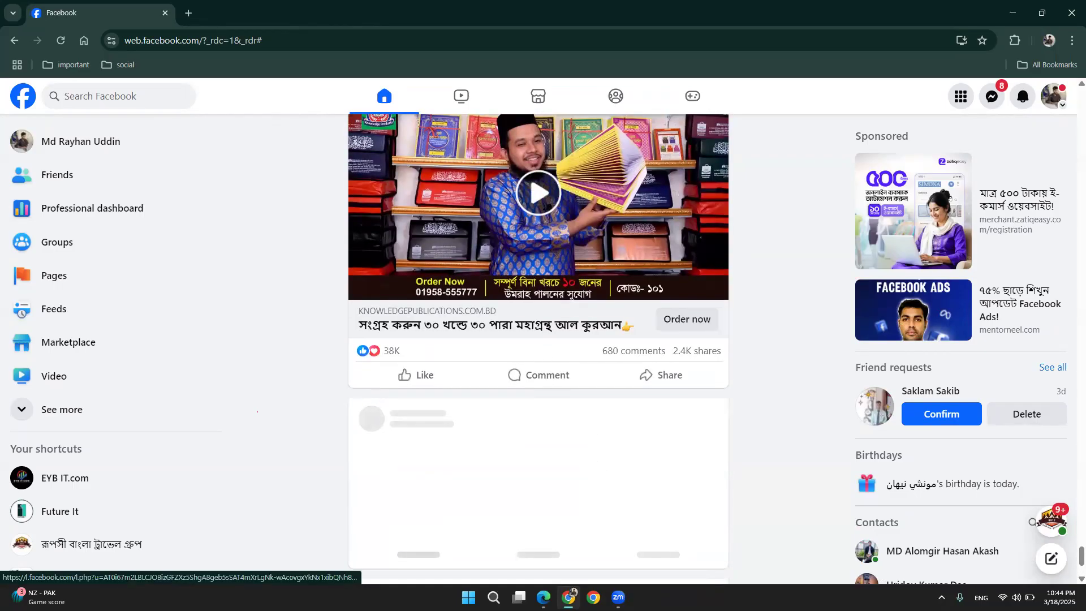
{"action": "left_click", "coordinate": [543, 597]}
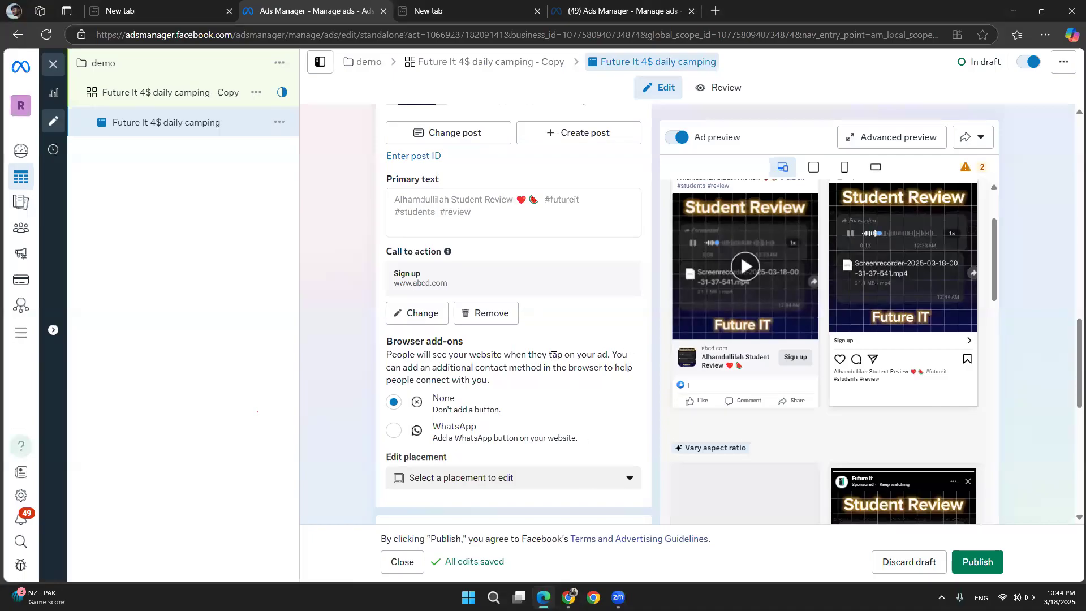
Open the Future It 4$ daily camping - Copy ad set and change its conversion location to Message destinations
{"action": "scroll", "coordinate": [509, 192], "scroll_direction": "up", "scroll_amount": 10}
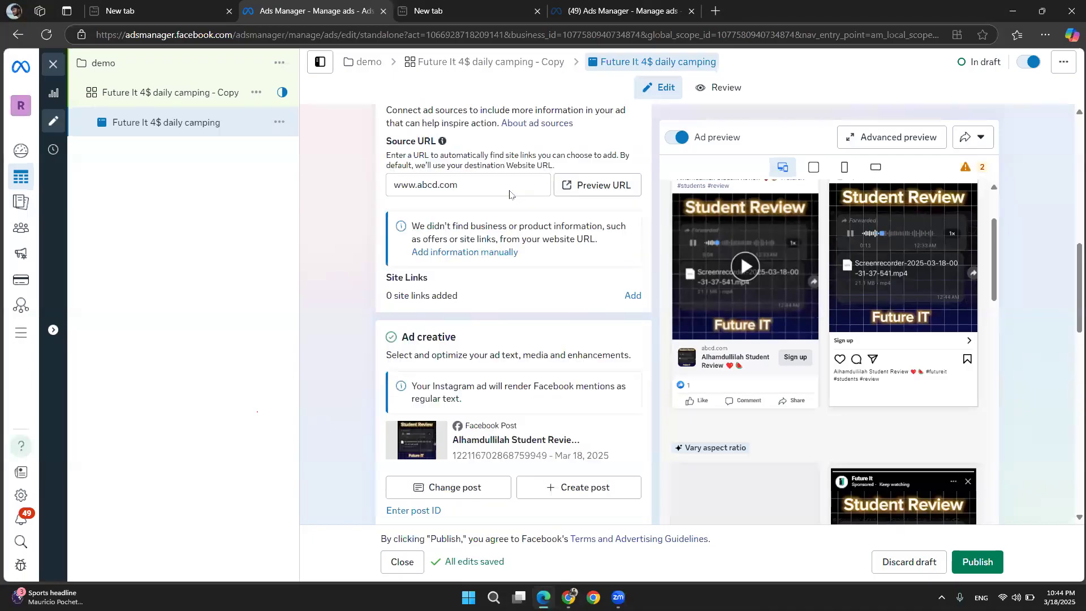
{"action": "left_click", "coordinate": [140, 101]}
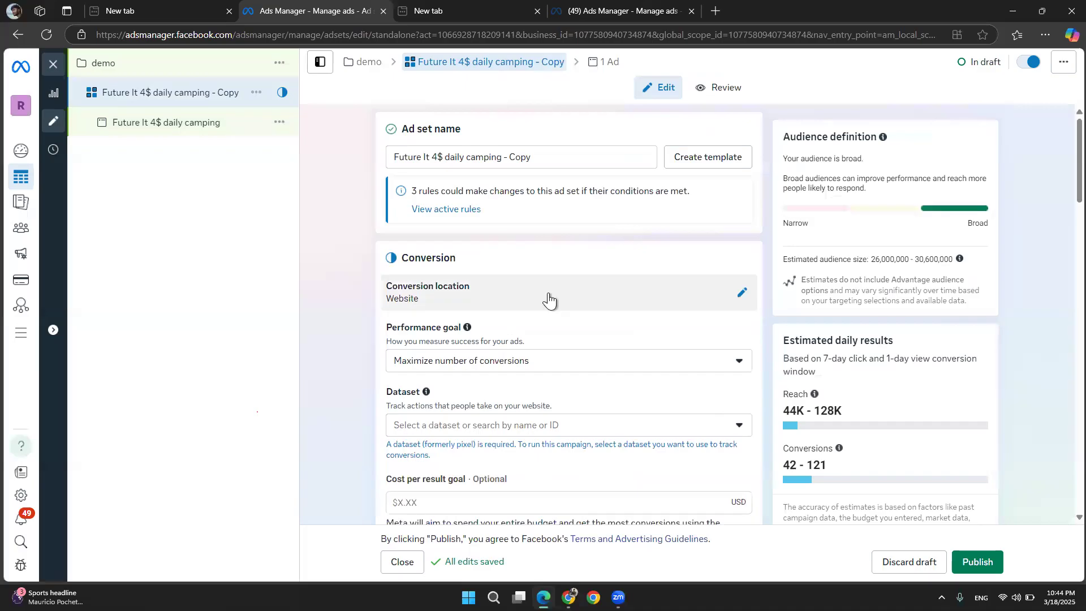
{"action": "left_click", "coordinate": [741, 303]}
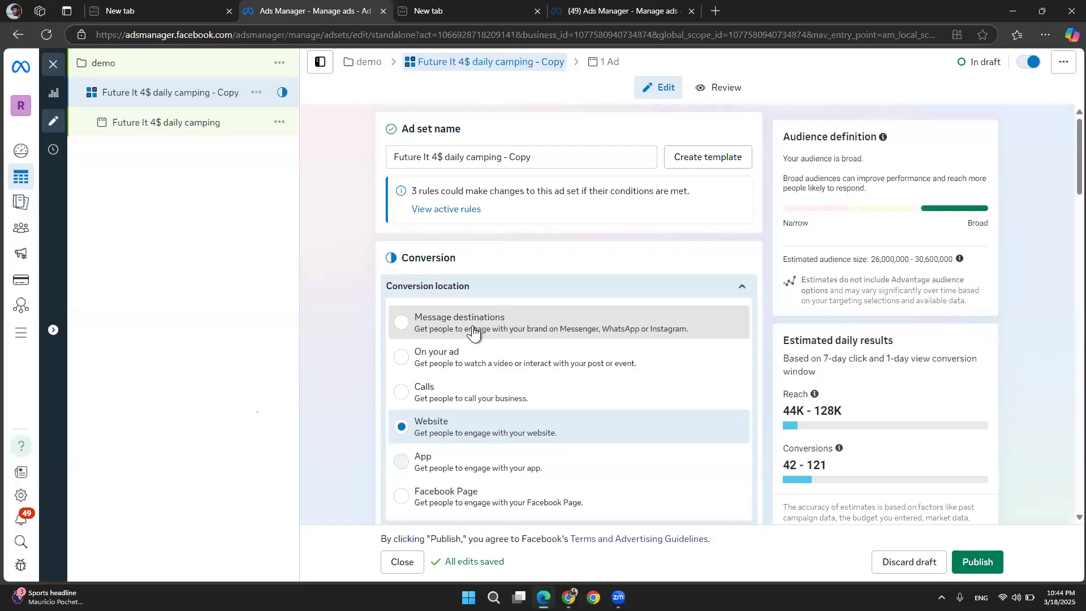
{"action": "left_click", "coordinate": [474, 333]}
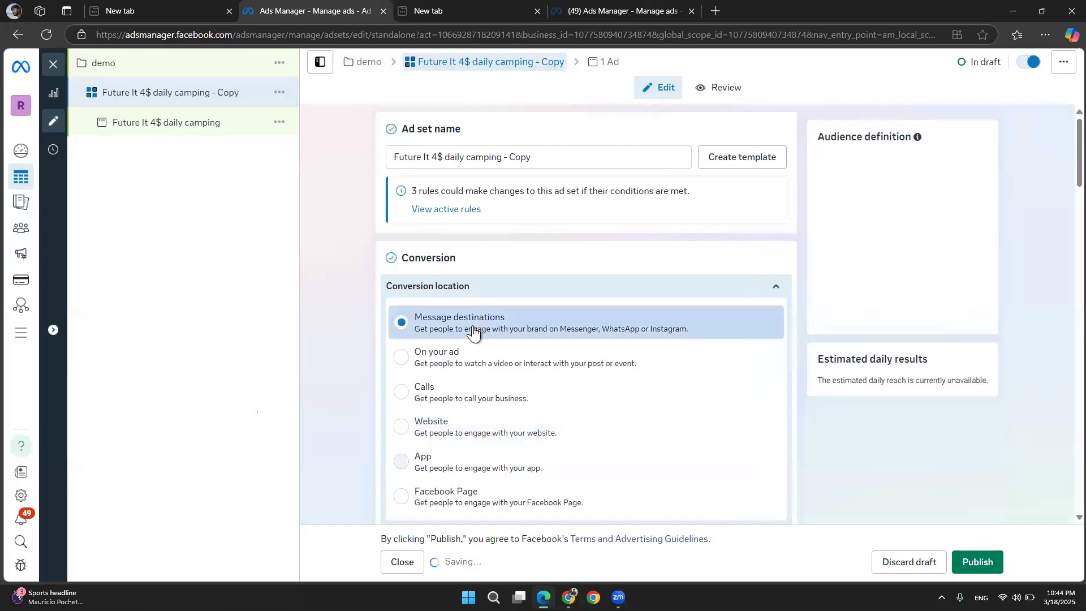
Open the Future It 4$ daily camping ad and set its ad setup to Use existing post
{"action": "left_click", "coordinate": [165, 131]}
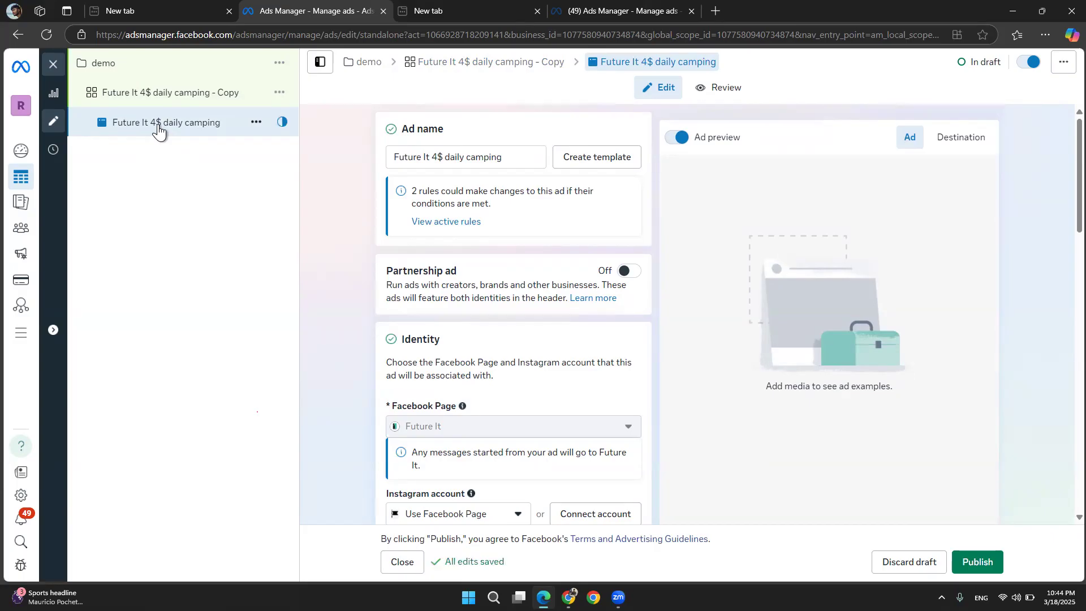
{"action": "scroll", "coordinate": [363, 235], "scroll_direction": "down", "scroll_amount": 3}
{"action": "scroll", "coordinate": [368, 235], "scroll_direction": "down", "scroll_amount": 4}
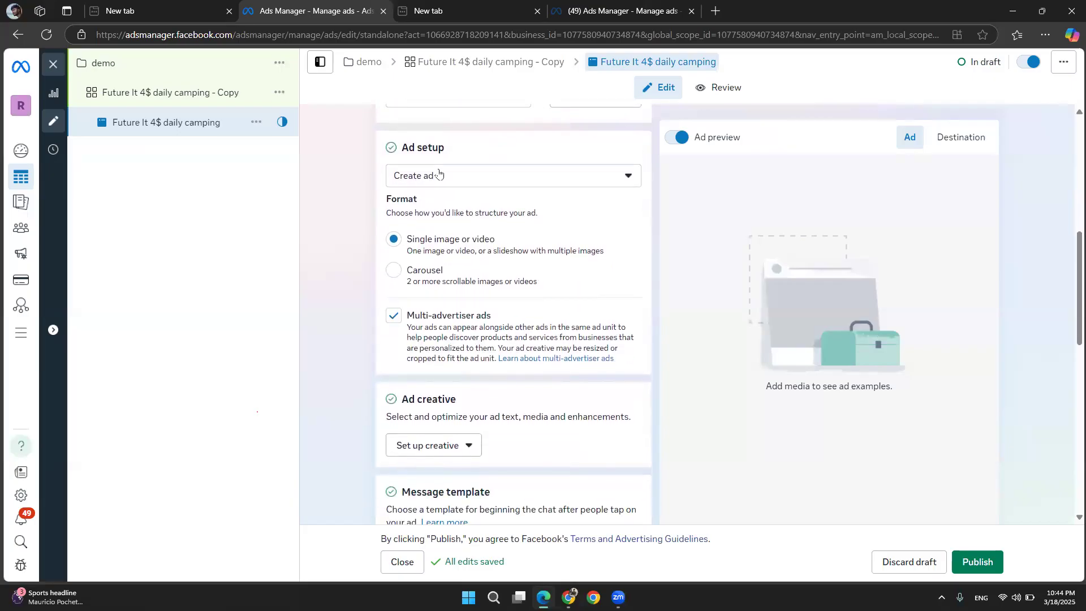
{"action": "left_click", "coordinate": [439, 175]}
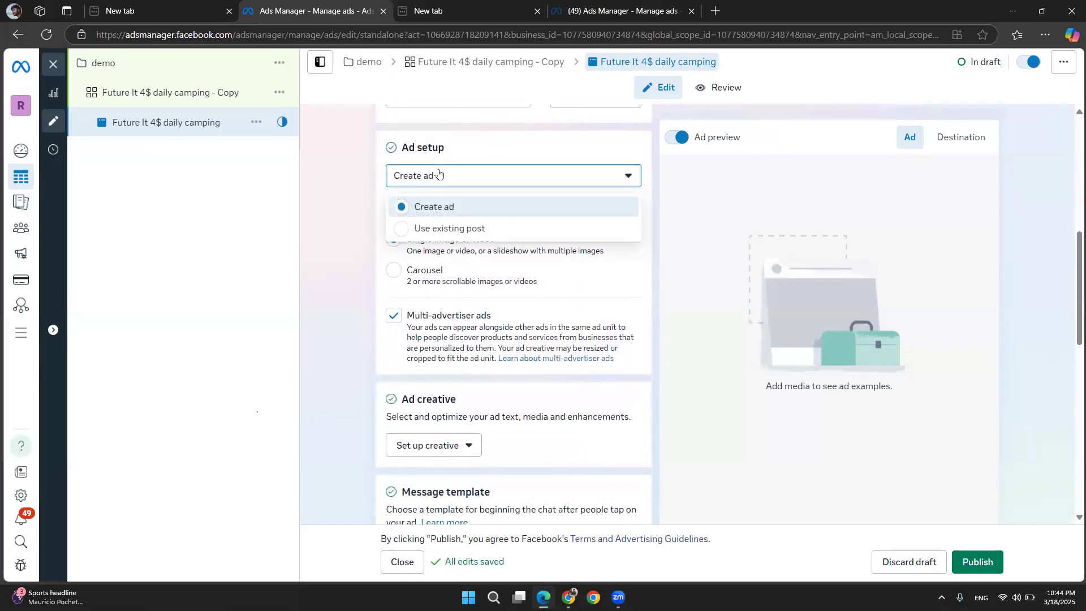
{"action": "left_click", "coordinate": [424, 228]}
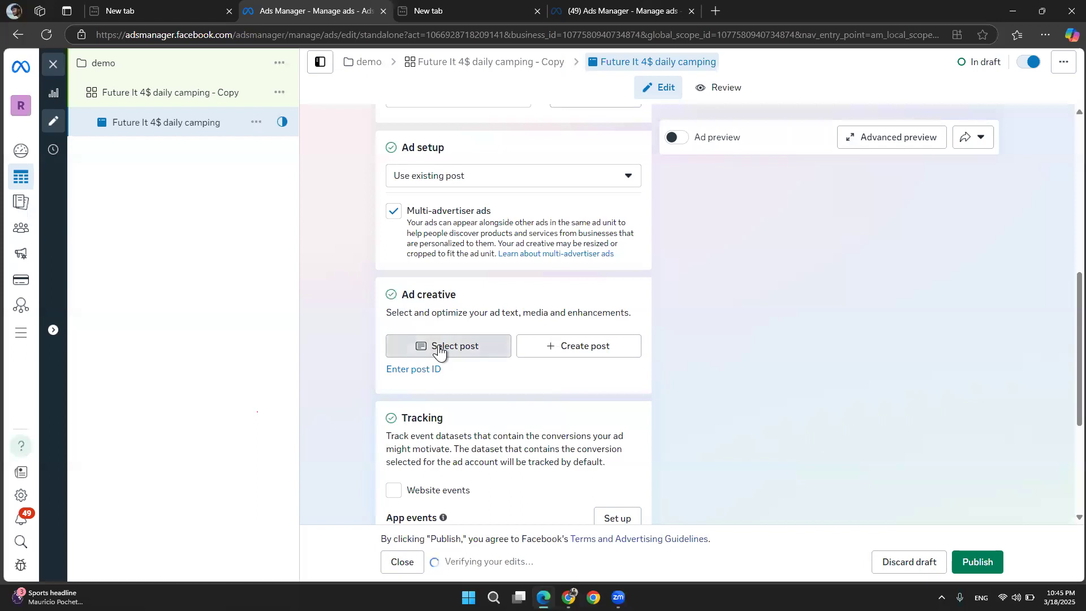
Select the Alhamdulillah Student Review Facebook post as the ad's creative
{"action": "left_click", "coordinate": [440, 349]}
{"action": "left_click", "coordinate": [365, 249]}
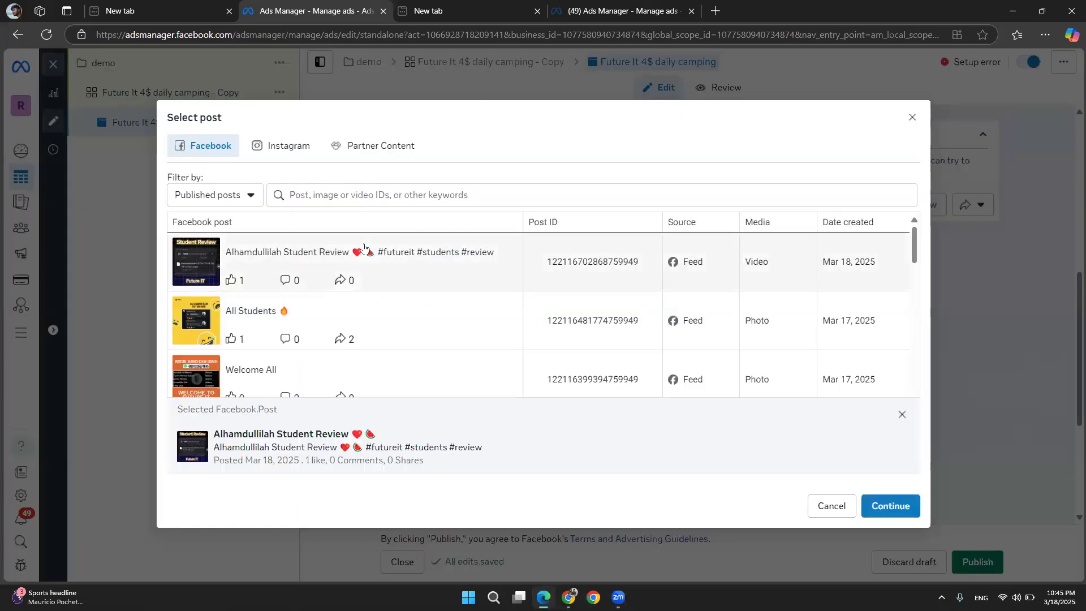
{"action": "left_click", "coordinate": [881, 503]}
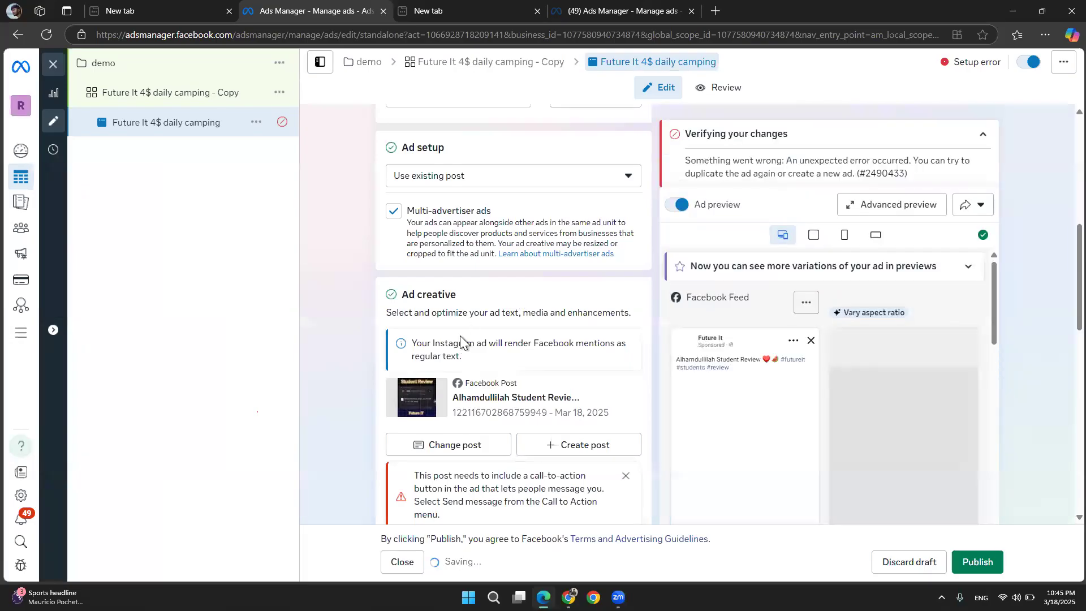
{"action": "scroll", "coordinate": [460, 339], "scroll_direction": "down", "scroll_amount": 8}
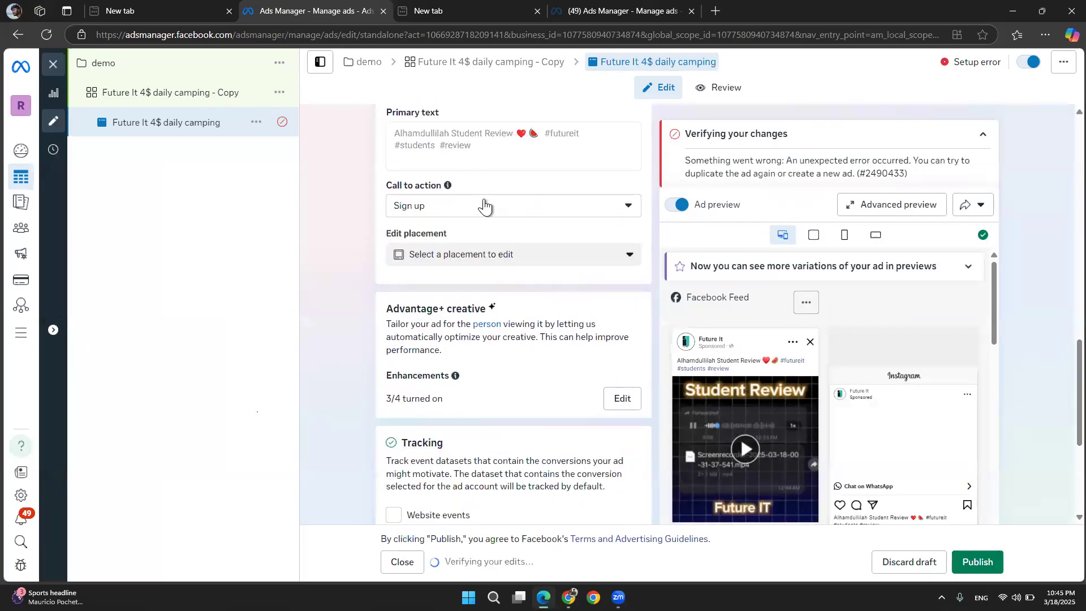
Inspect the call-to-action choices offered for the ad's existing post, keeping Sign up selected
{"action": "left_click", "coordinate": [484, 207]}
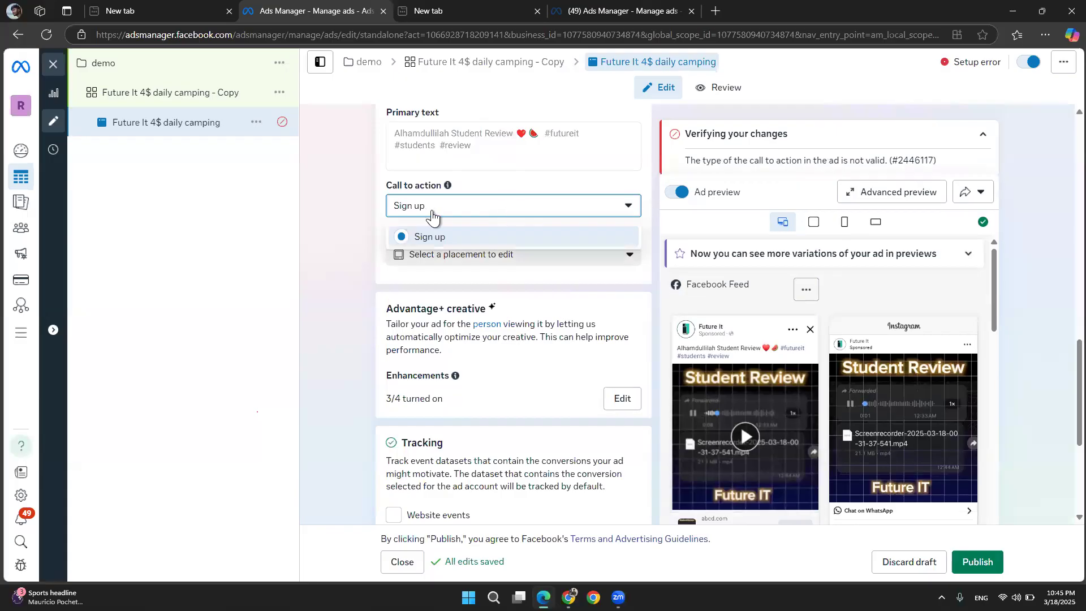
{"action": "left_click", "coordinate": [340, 223]}
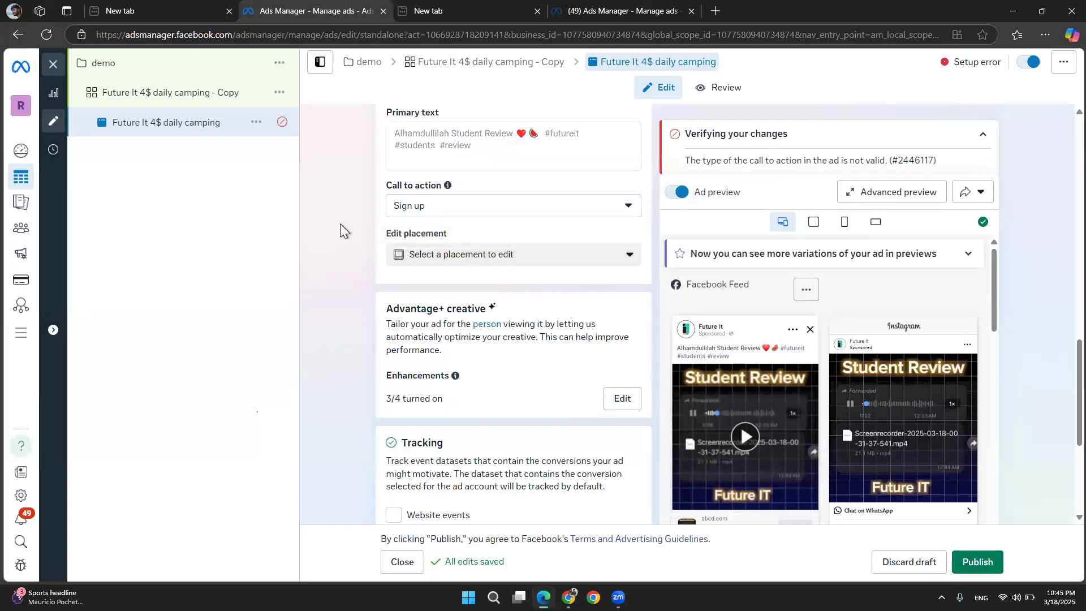
{"action": "left_click", "coordinate": [586, 214]}
{"action": "left_click", "coordinate": [337, 290]}
{"action": "scroll", "coordinate": [759, 216], "scroll_direction": "down", "scroll_amount": 4}
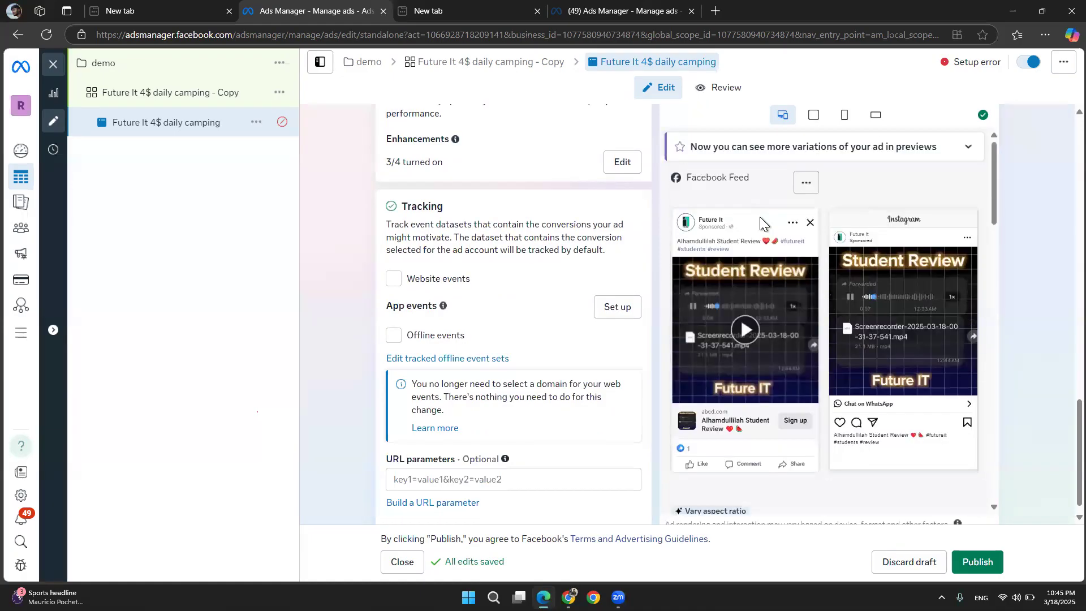
{"action": "scroll", "coordinate": [759, 217], "scroll_direction": "up", "scroll_amount": 5}
{"action": "scroll", "coordinate": [759, 216], "scroll_direction": "up", "scroll_amount": 6}
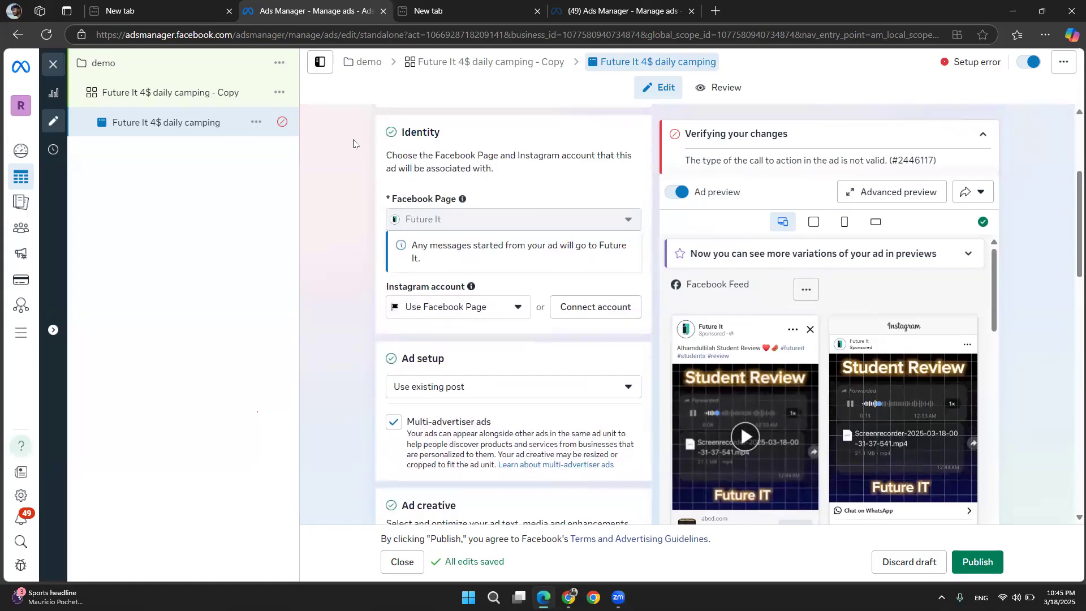
{"action": "scroll", "coordinate": [372, 337], "scroll_direction": "down", "scroll_amount": 8}
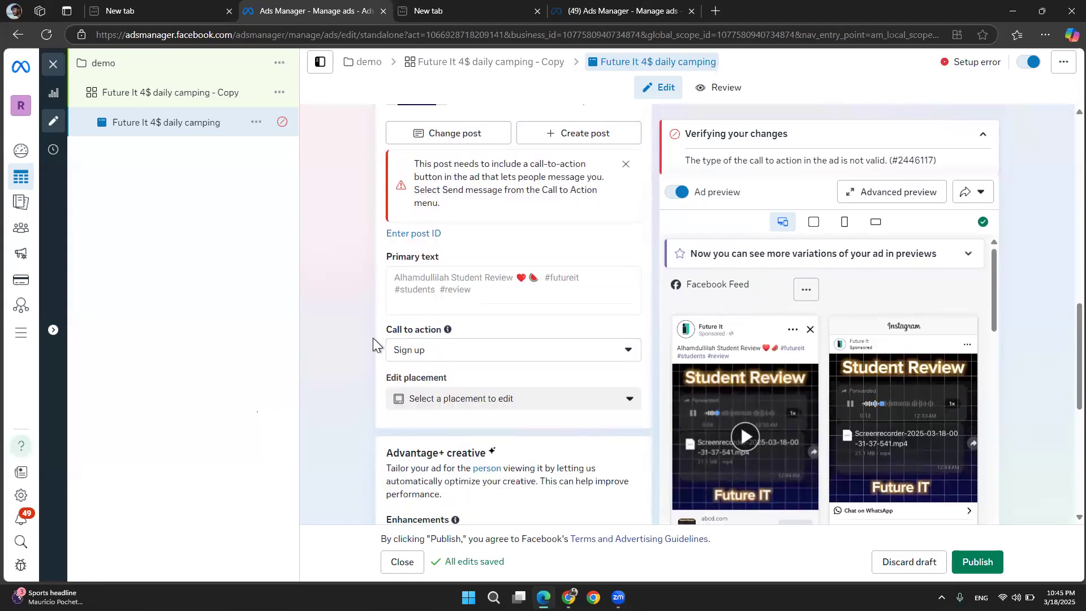
{"action": "scroll", "coordinate": [372, 338], "scroll_direction": "down", "scroll_amount": 1}
{"action": "left_click", "coordinate": [426, 328]}
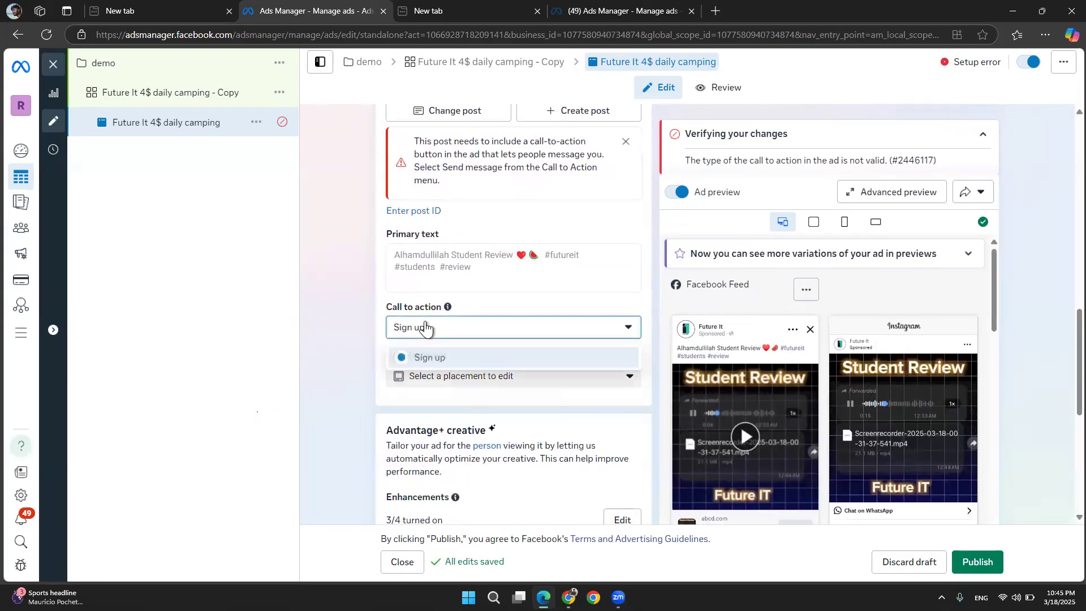
{"action": "left_click", "coordinate": [503, 357]}
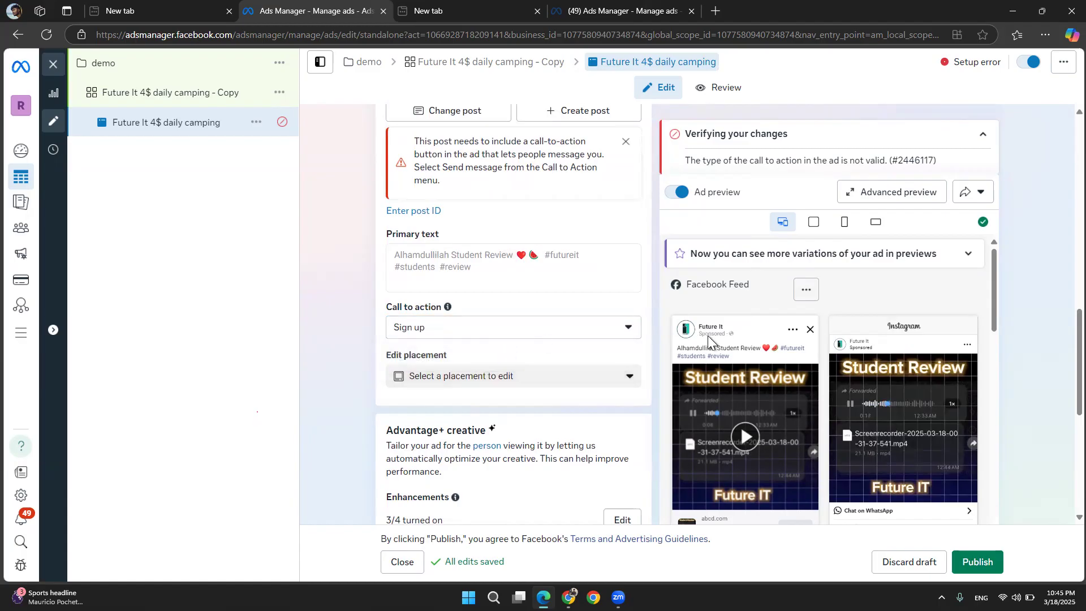
Dismiss the warning that the post needs a call-to-action button for messaging
{"action": "scroll", "coordinate": [708, 335], "scroll_direction": "down", "scroll_amount": 2}
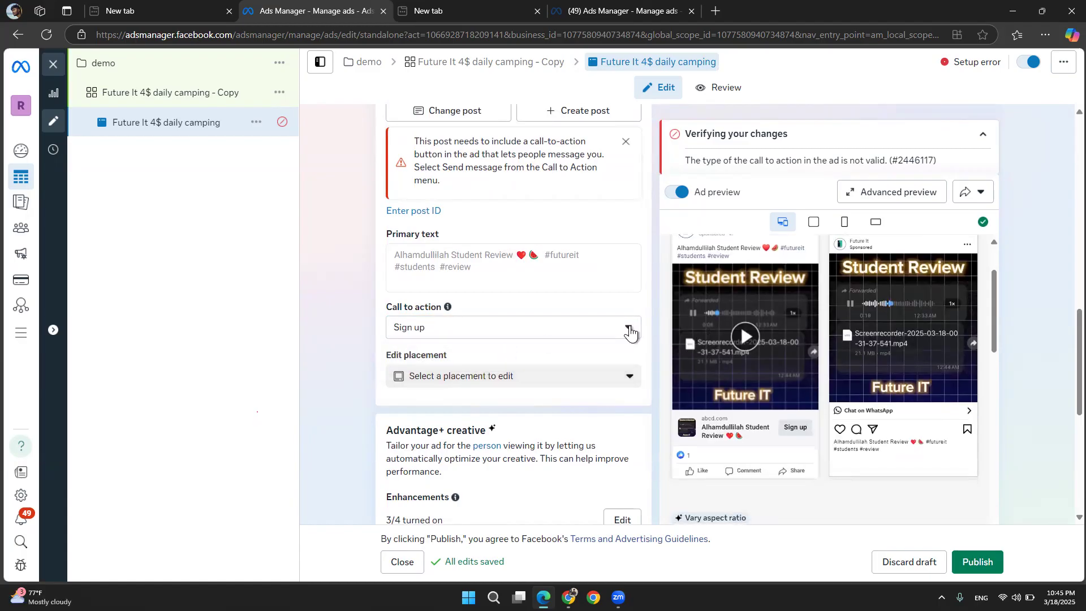
{"action": "left_click", "coordinate": [613, 388]}
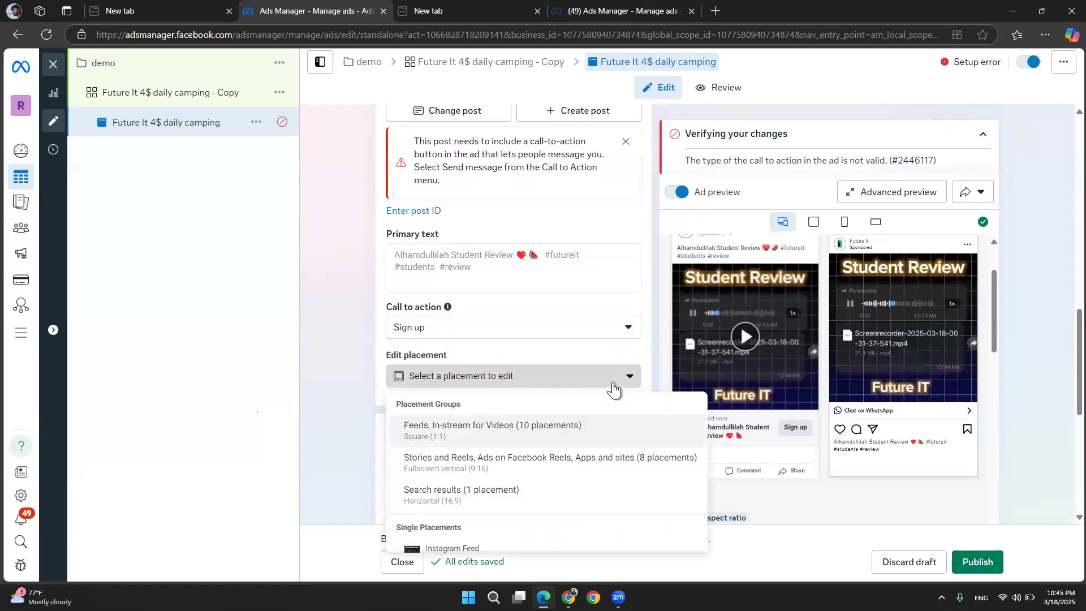
{"action": "left_click", "coordinate": [362, 418]}
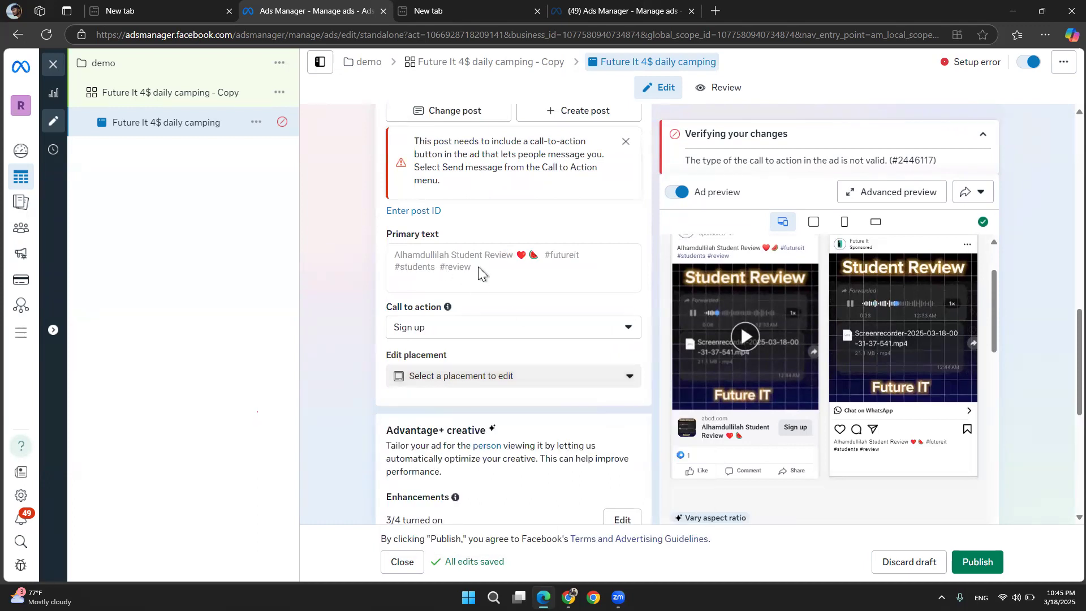
{"action": "scroll", "coordinate": [477, 266], "scroll_direction": "up", "scroll_amount": 1}
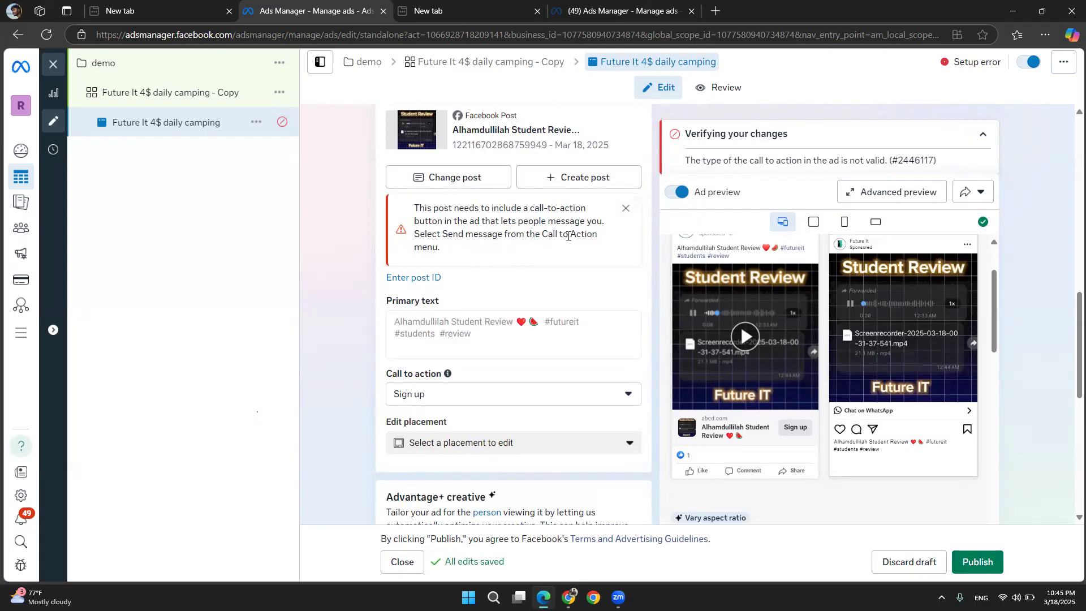
{"action": "left_click", "coordinate": [625, 209]}
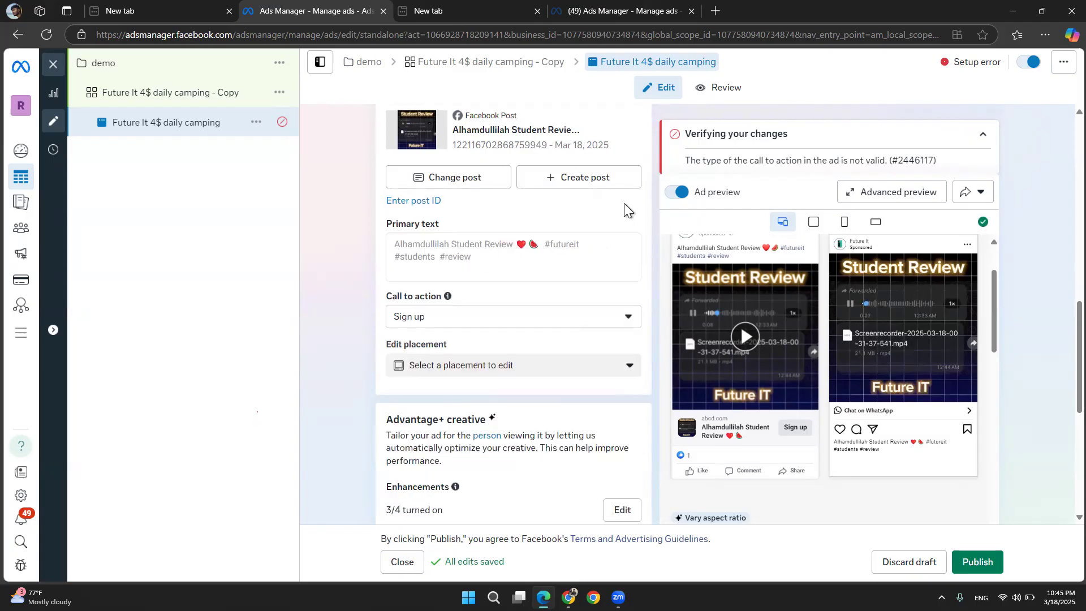
Reopen the call-to-action list and keep Sign up as the ad's call to action
{"action": "scroll", "coordinate": [430, 334], "scroll_direction": "down", "scroll_amount": 6}
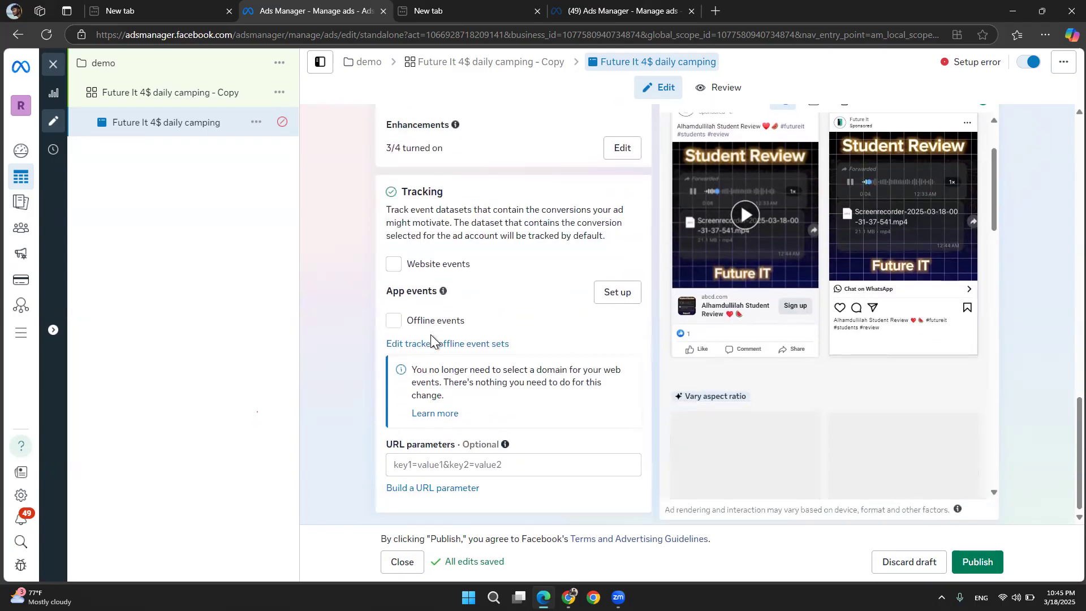
{"action": "scroll", "coordinate": [431, 339], "scroll_direction": "up", "scroll_amount": 5}
{"action": "scroll", "coordinate": [431, 341], "scroll_direction": "up", "scroll_amount": 2}
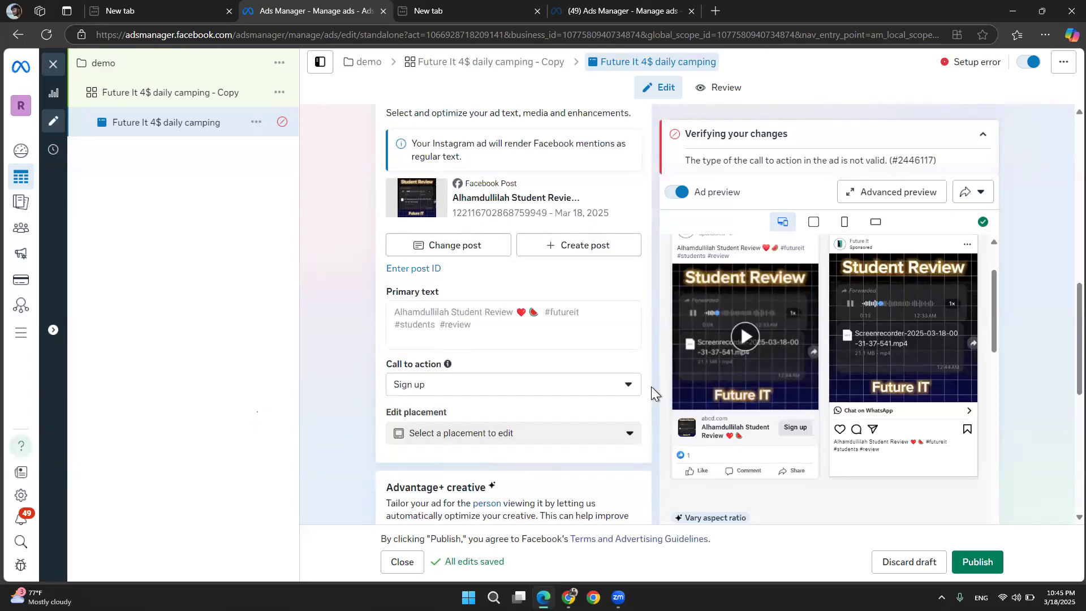
{"action": "left_click", "coordinate": [628, 389]}
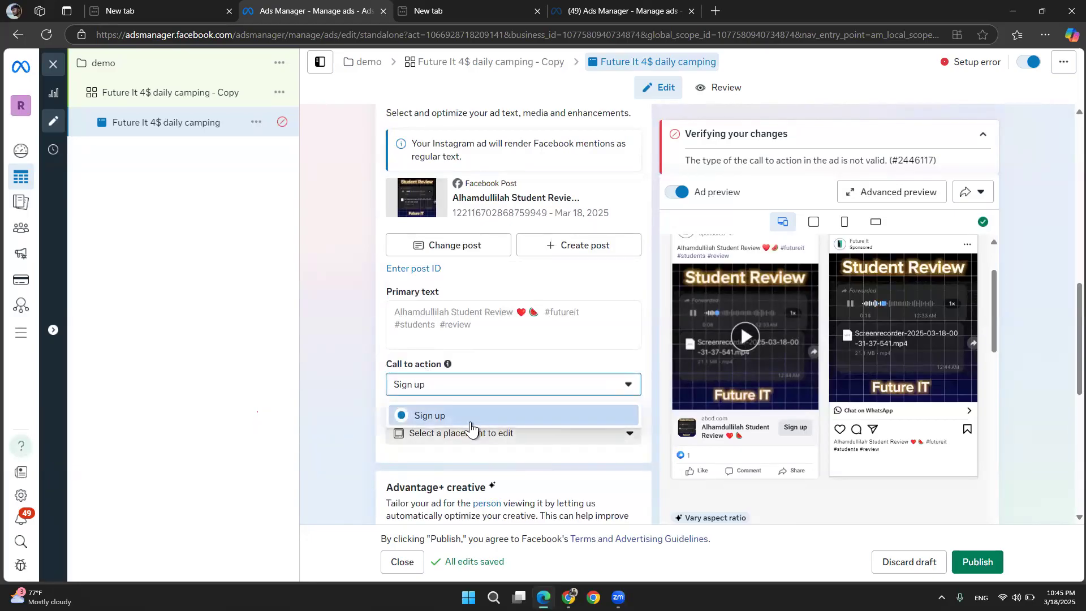
{"action": "left_click", "coordinate": [470, 424]}
Browse the placements available for editing the ad's creative
{"action": "scroll", "coordinate": [374, 287], "scroll_direction": "up", "scroll_amount": 2}
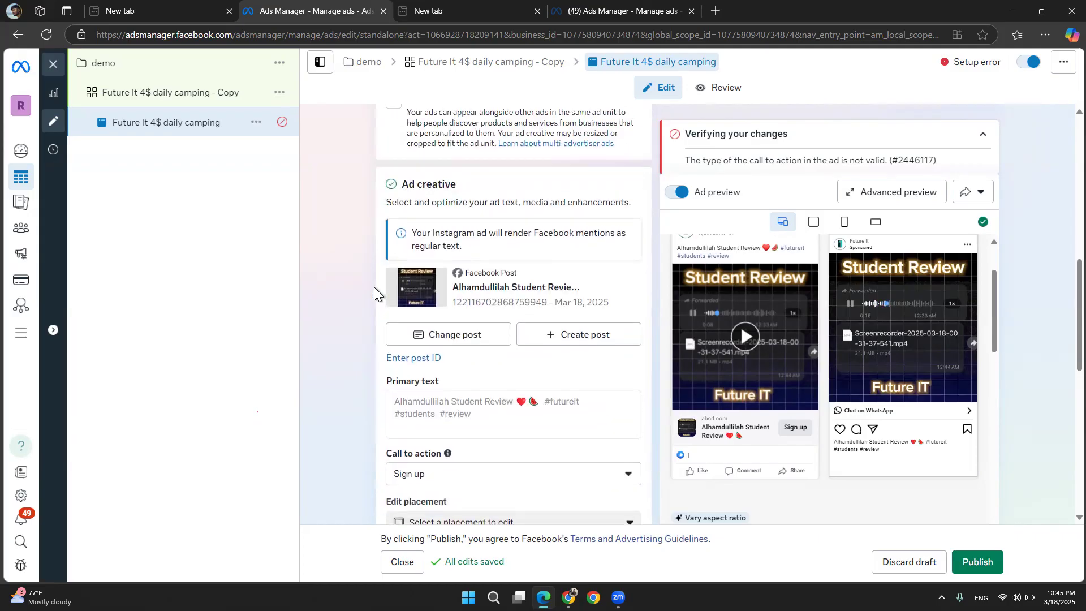
{"action": "scroll", "coordinate": [515, 237], "scroll_direction": "up", "scroll_amount": 4}
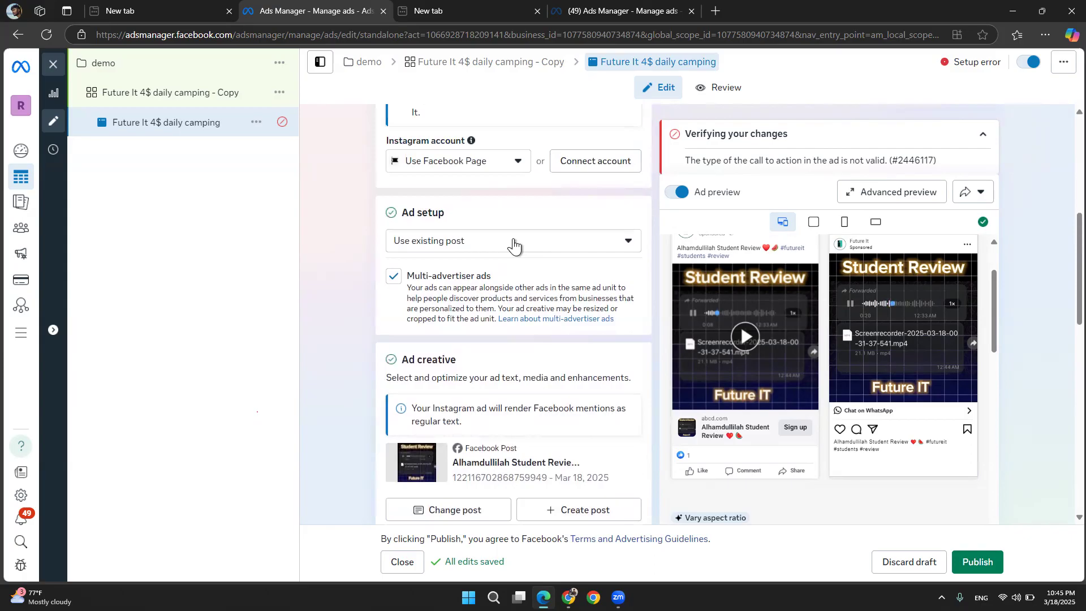
{"action": "scroll", "coordinate": [734, 320], "scroll_direction": "up", "scroll_amount": 1}
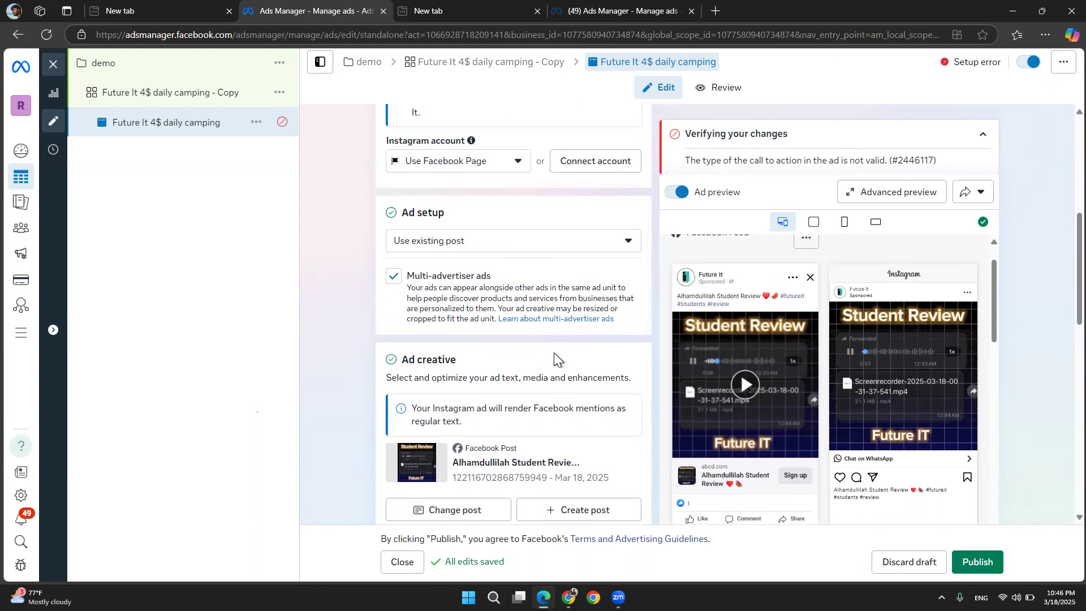
{"action": "scroll", "coordinate": [554, 357], "scroll_direction": "down", "scroll_amount": 3}
{"action": "scroll", "coordinate": [554, 352], "scroll_direction": "down", "scroll_amount": 2}
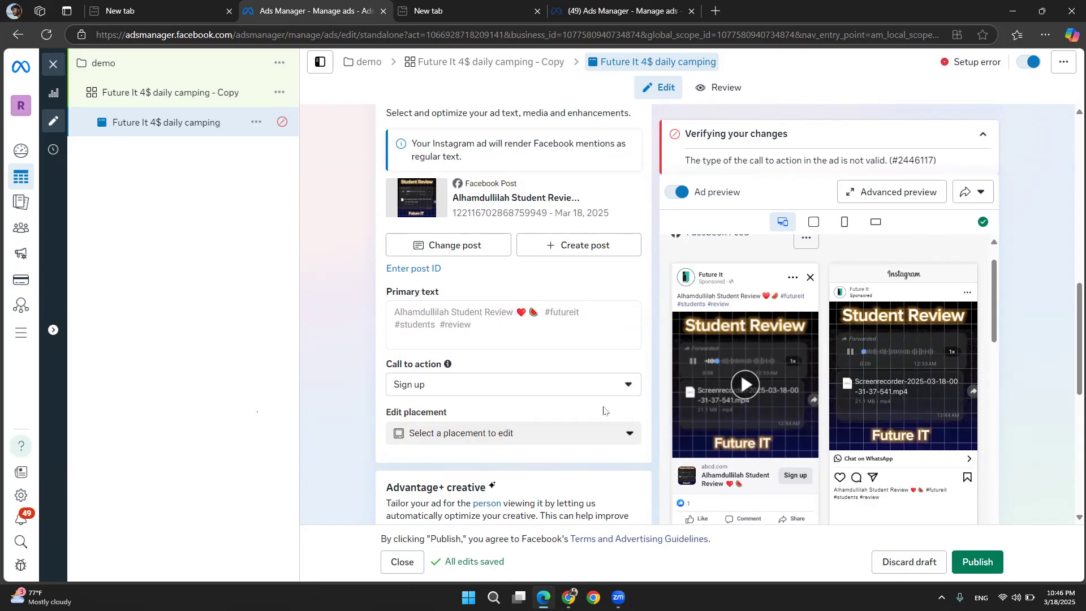
{"action": "left_click", "coordinate": [622, 385]}
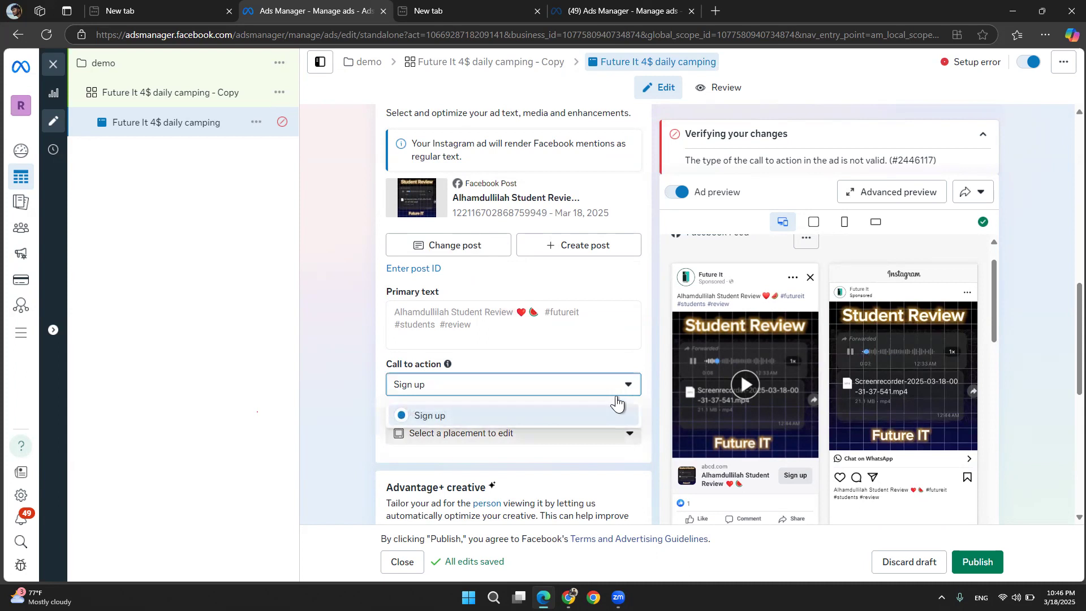
{"action": "left_click", "coordinate": [601, 446]}
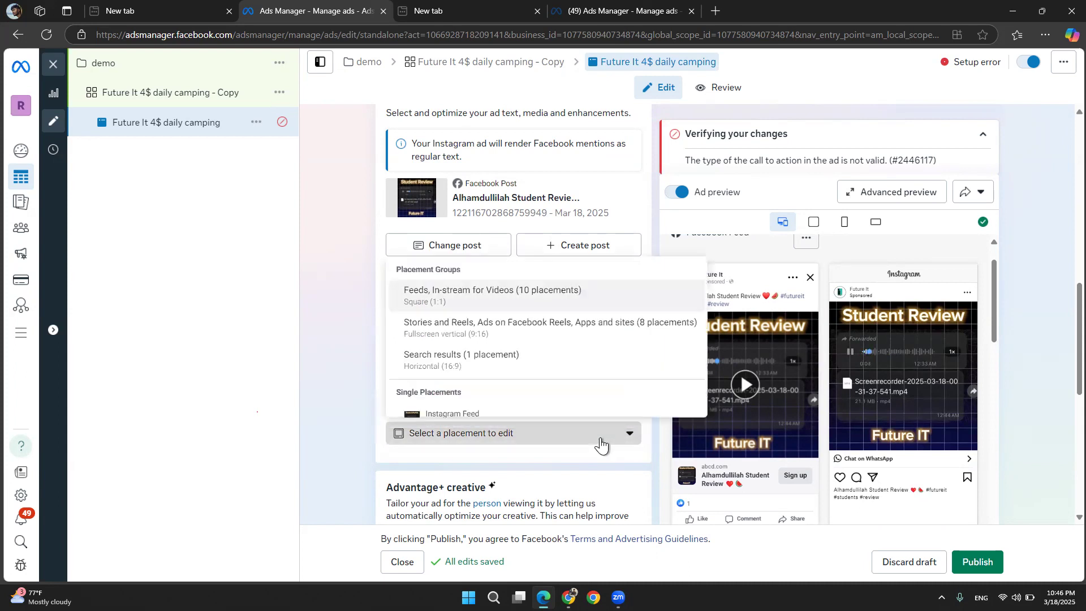
{"action": "scroll", "coordinate": [548, 396], "scroll_direction": "down", "scroll_amount": 6}
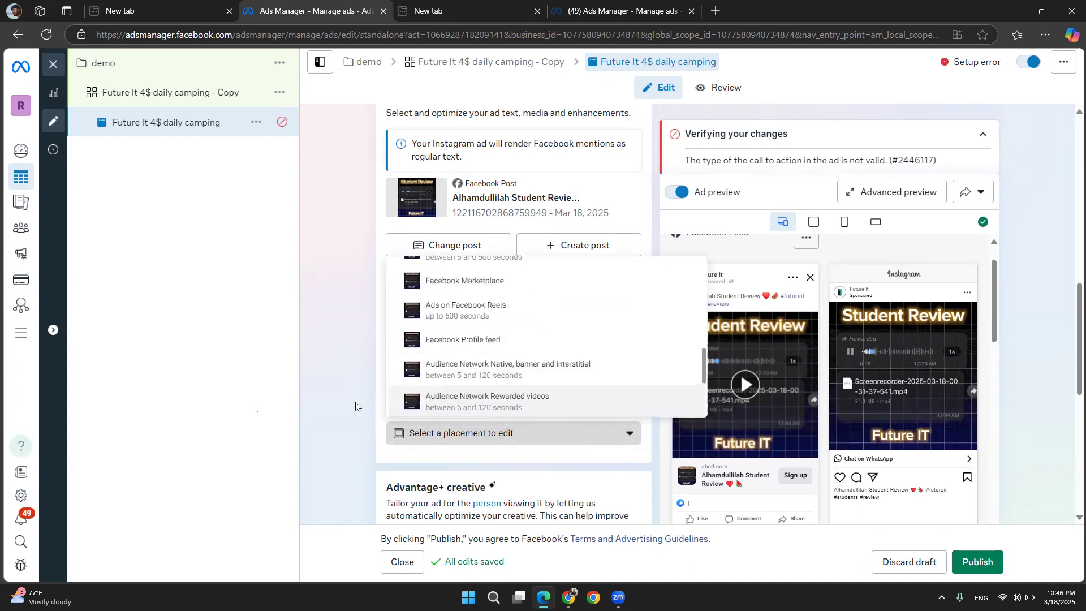
{"action": "scroll", "coordinate": [350, 402], "scroll_direction": "down", "scroll_amount": 1}
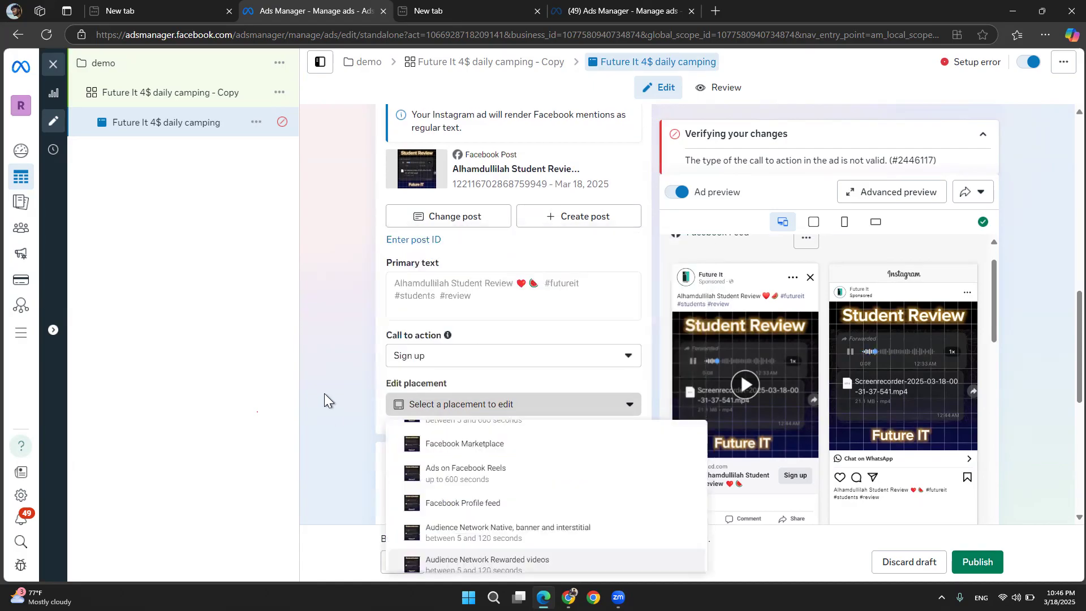
{"action": "scroll", "coordinate": [323, 389], "scroll_direction": "down", "scroll_amount": 5}
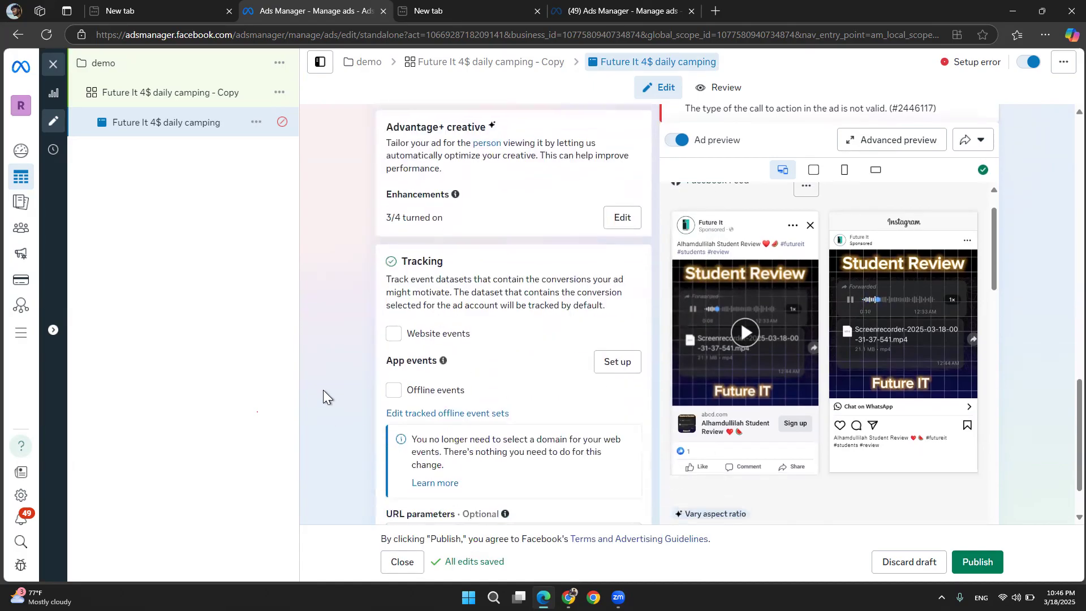
{"action": "scroll", "coordinate": [323, 389], "scroll_direction": "down", "scroll_amount": 1}
Review the ad's identity, setup and call-to-action options once more
{"action": "scroll", "coordinate": [324, 389], "scroll_direction": "up", "scroll_amount": 5}
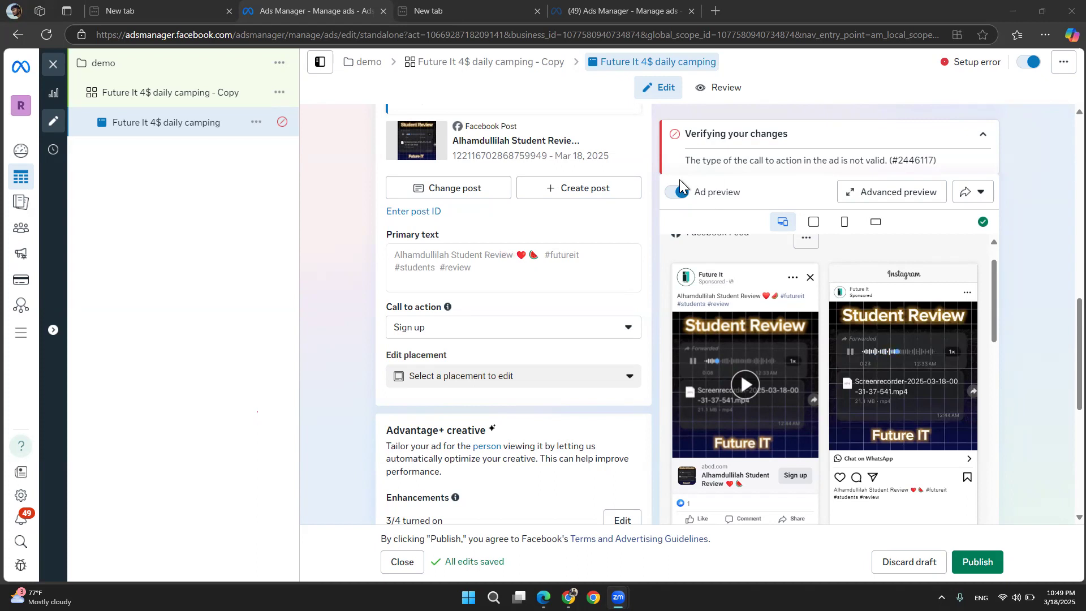
{"action": "scroll", "coordinate": [430, 273], "scroll_direction": "up", "scroll_amount": 6}
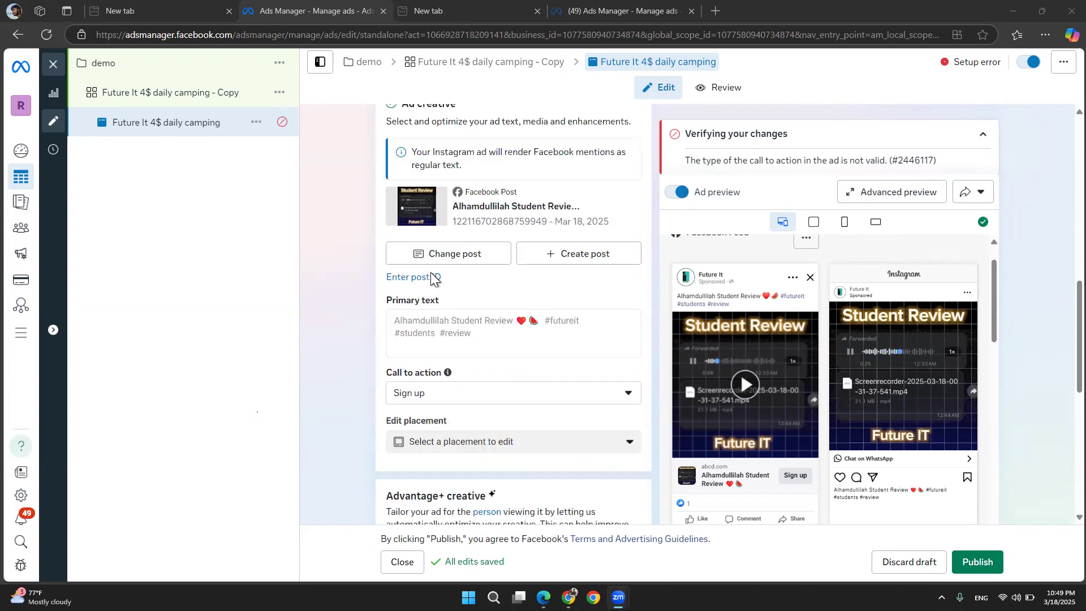
{"action": "scroll", "coordinate": [418, 249], "scroll_direction": "up", "scroll_amount": 2}
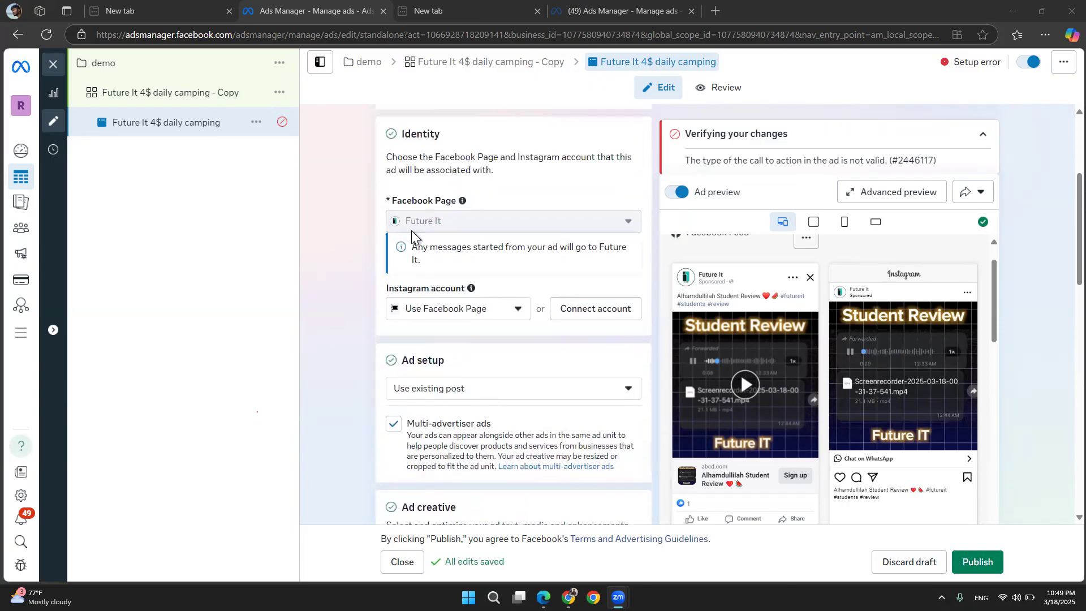
{"action": "scroll", "coordinate": [369, 254], "scroll_direction": "down", "scroll_amount": 4}
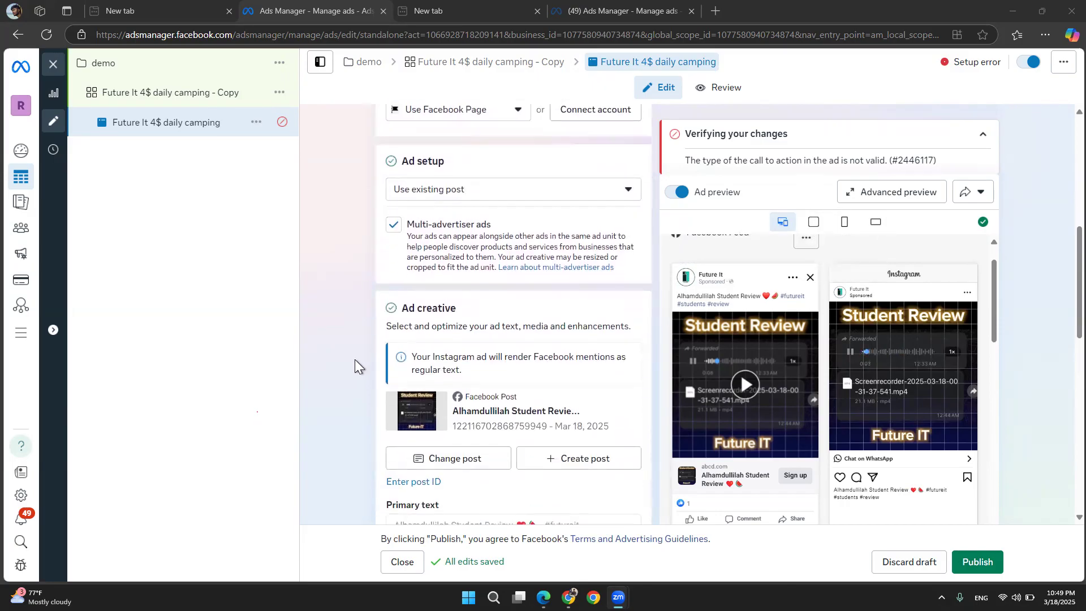
{"action": "scroll", "coordinate": [354, 359], "scroll_direction": "down", "scroll_amount": 4}
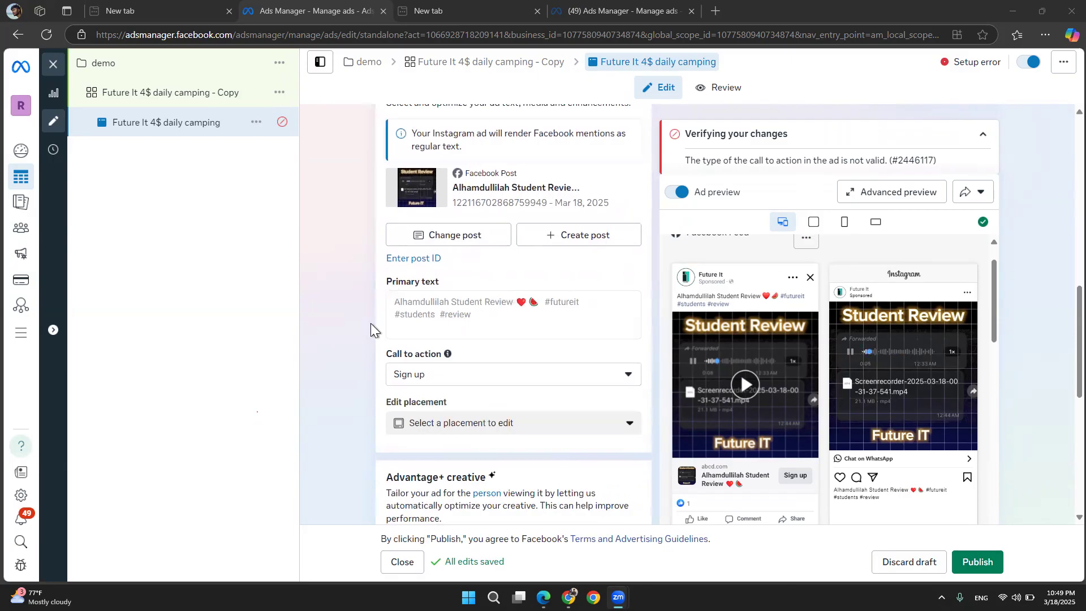
{"action": "scroll", "coordinate": [371, 324], "scroll_direction": "down", "scroll_amount": 2}
{"action": "left_click", "coordinate": [435, 258]}
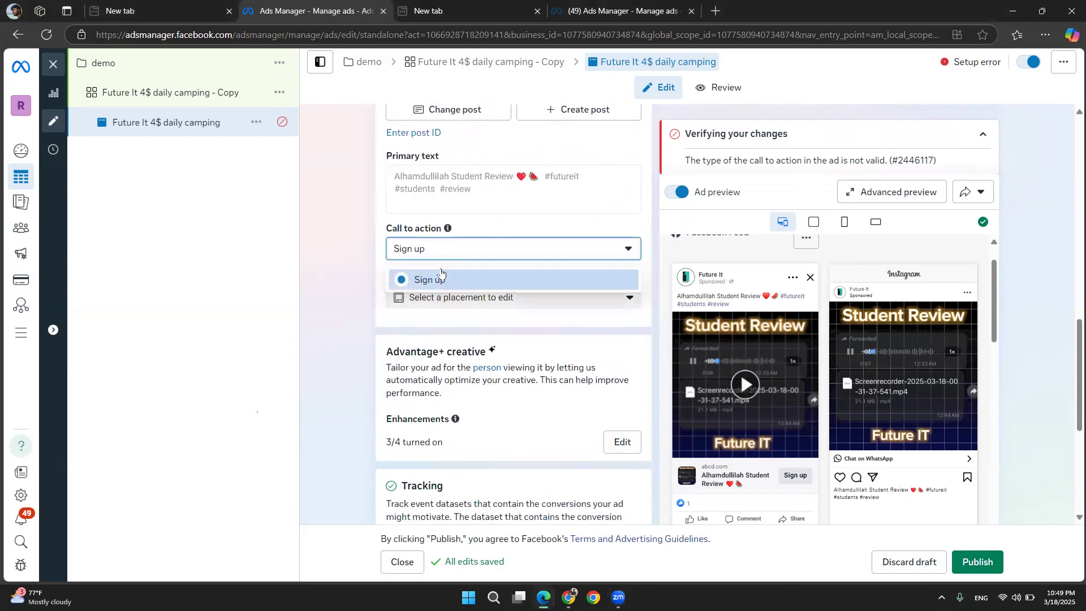
{"action": "left_click", "coordinate": [362, 276]}
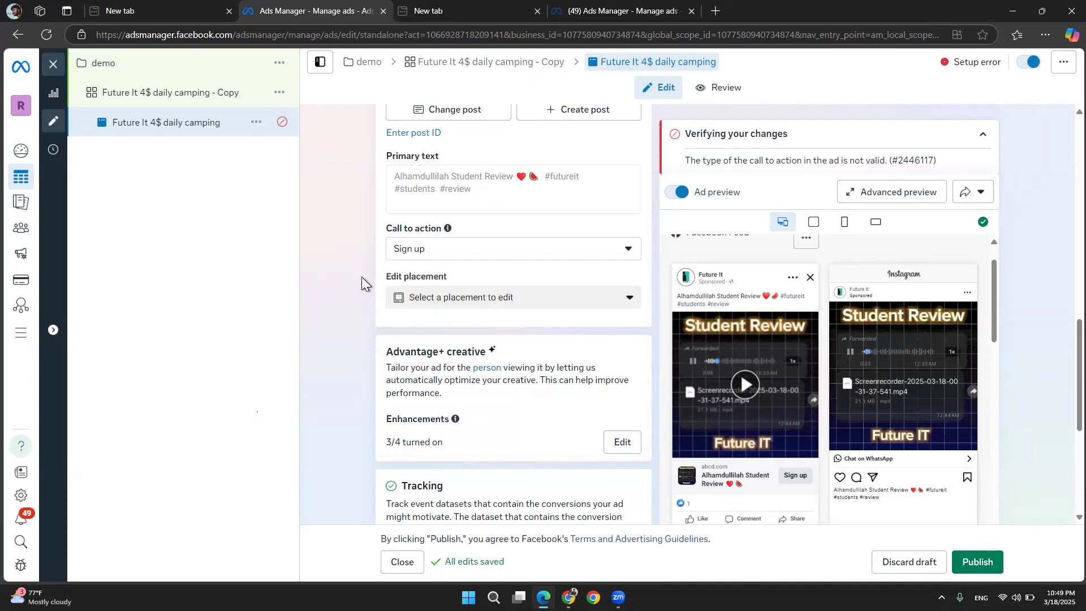
Close the ad editor without publishing the draft changes
{"action": "left_click", "coordinate": [53, 66]}
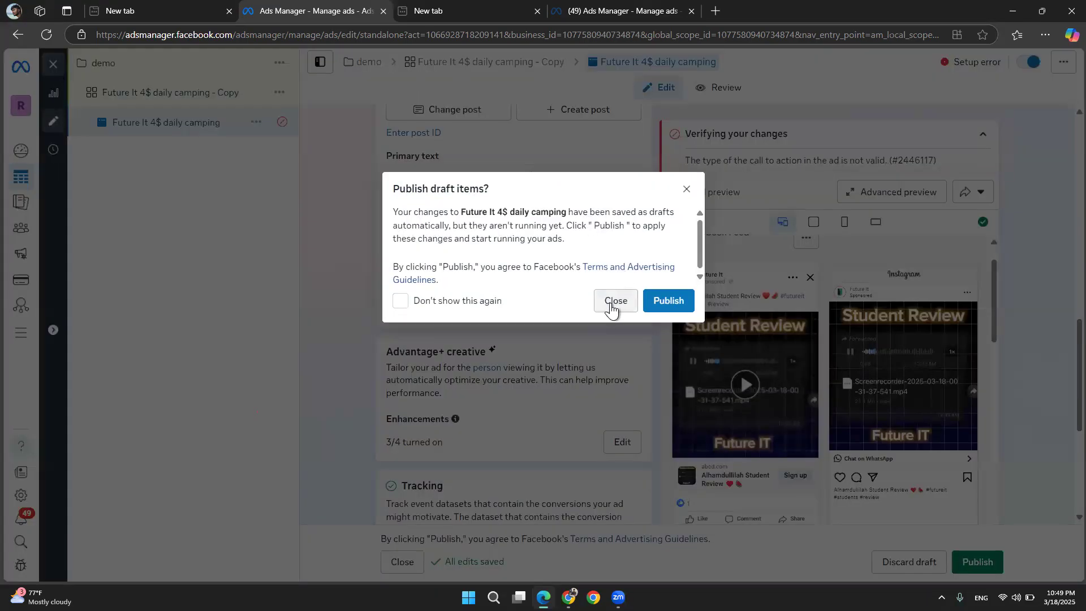
{"action": "left_click", "coordinate": [608, 309]}
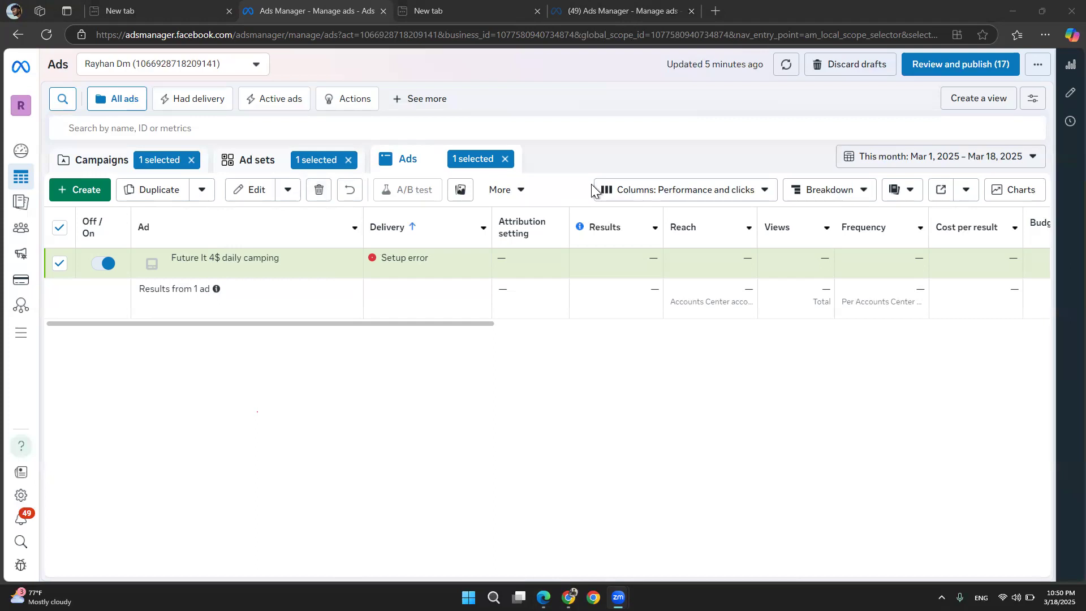
Clear the ad and ad set selection filters and switch to the empty new browser tab
{"action": "left_click", "coordinate": [506, 159]}
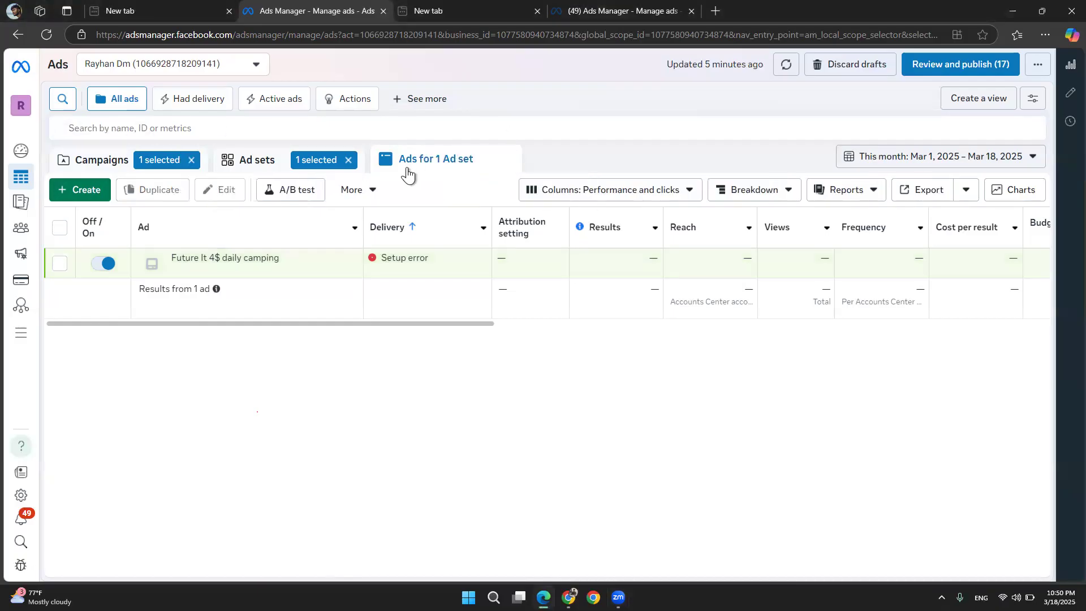
{"action": "left_click", "coordinate": [349, 160]}
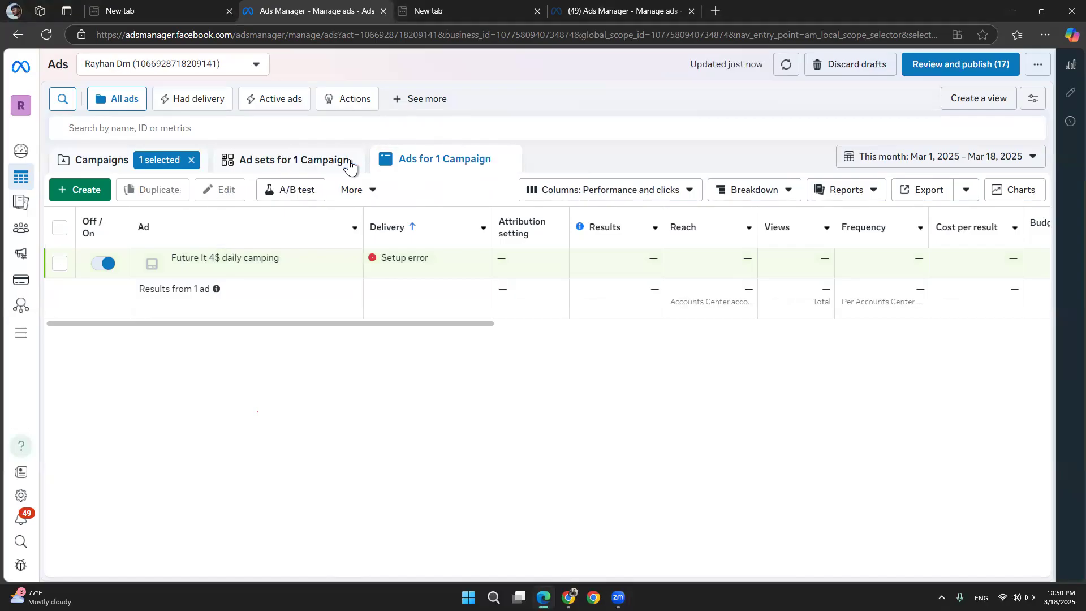
{"action": "left_click", "coordinate": [428, 5]}
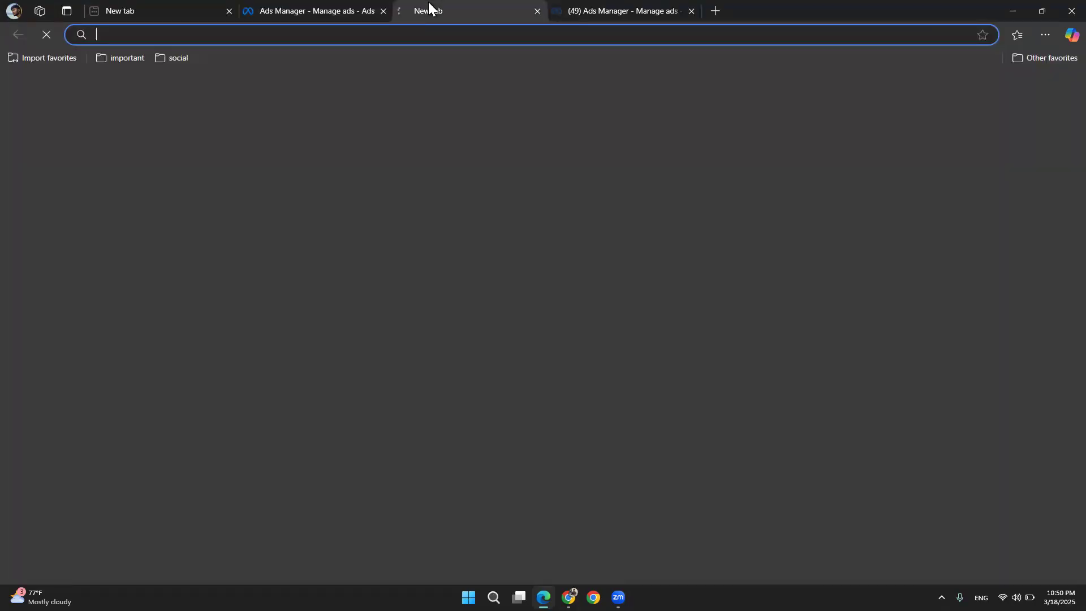